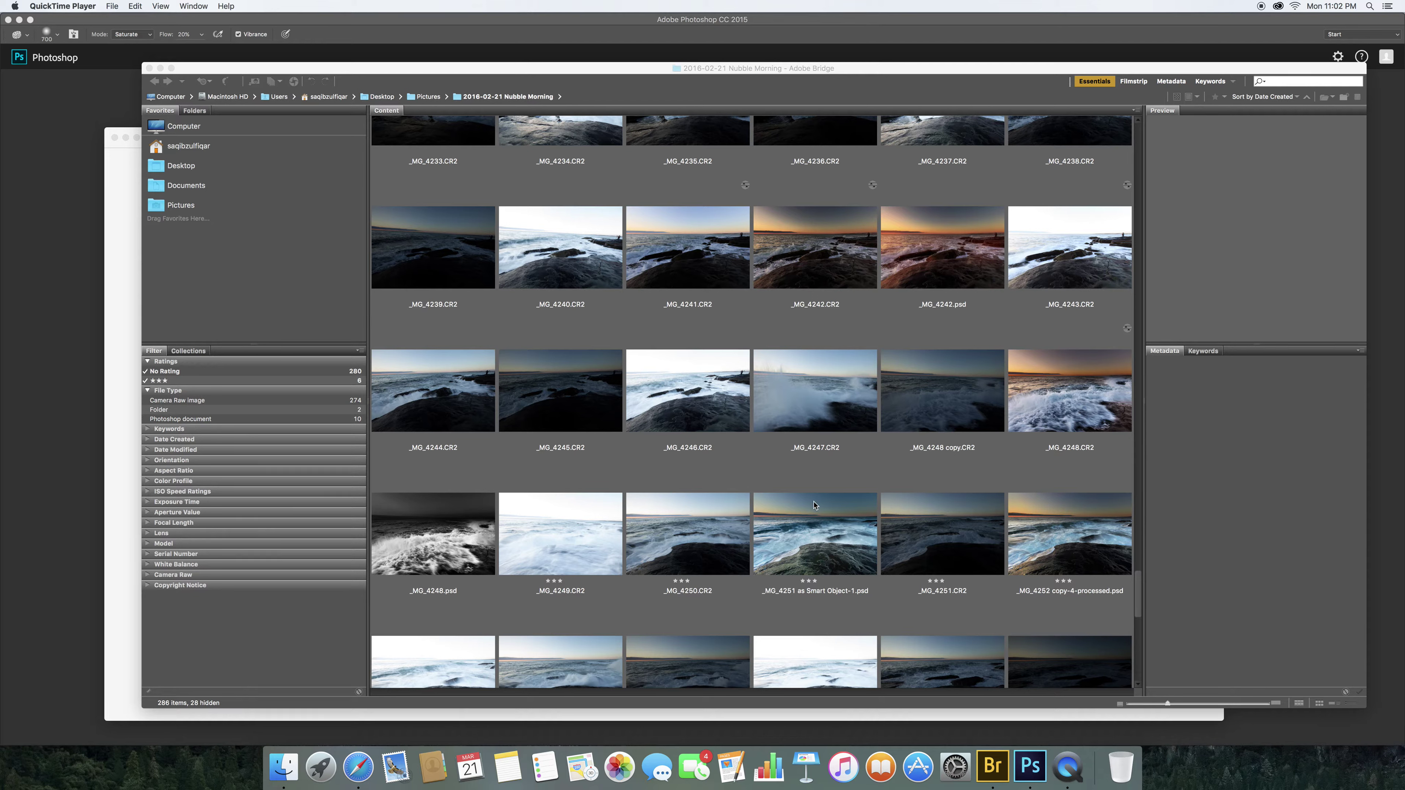
Preview _MG_4251 as Smart Object-1.psd in Bridge and compare it against neighbouring frame _MG_4249
{"action": "left_click", "coordinate": [815, 526]}
{"action": "left_click", "coordinate": [818, 535]}
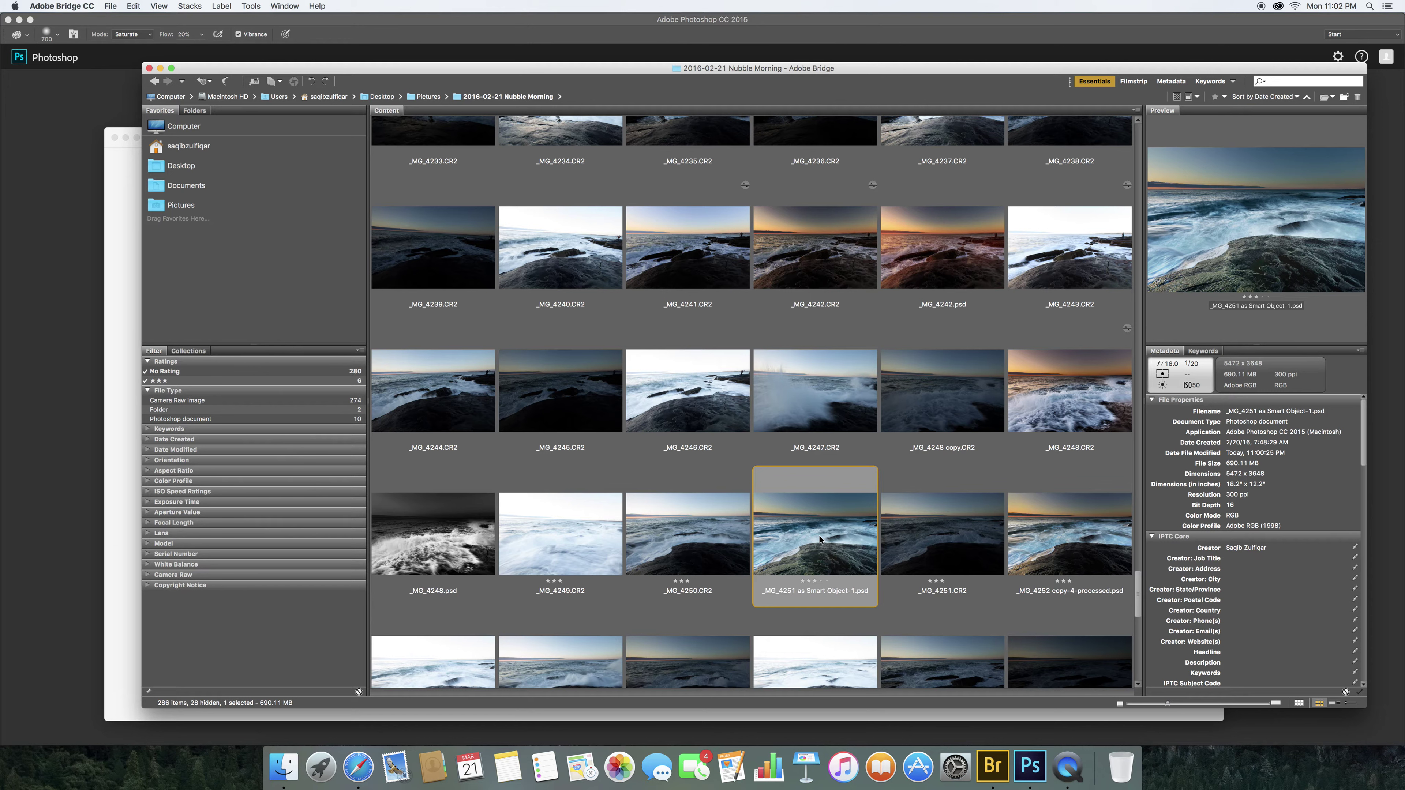
{"action": "key", "text": "Left"}
{"action": "key", "text": "Left"}
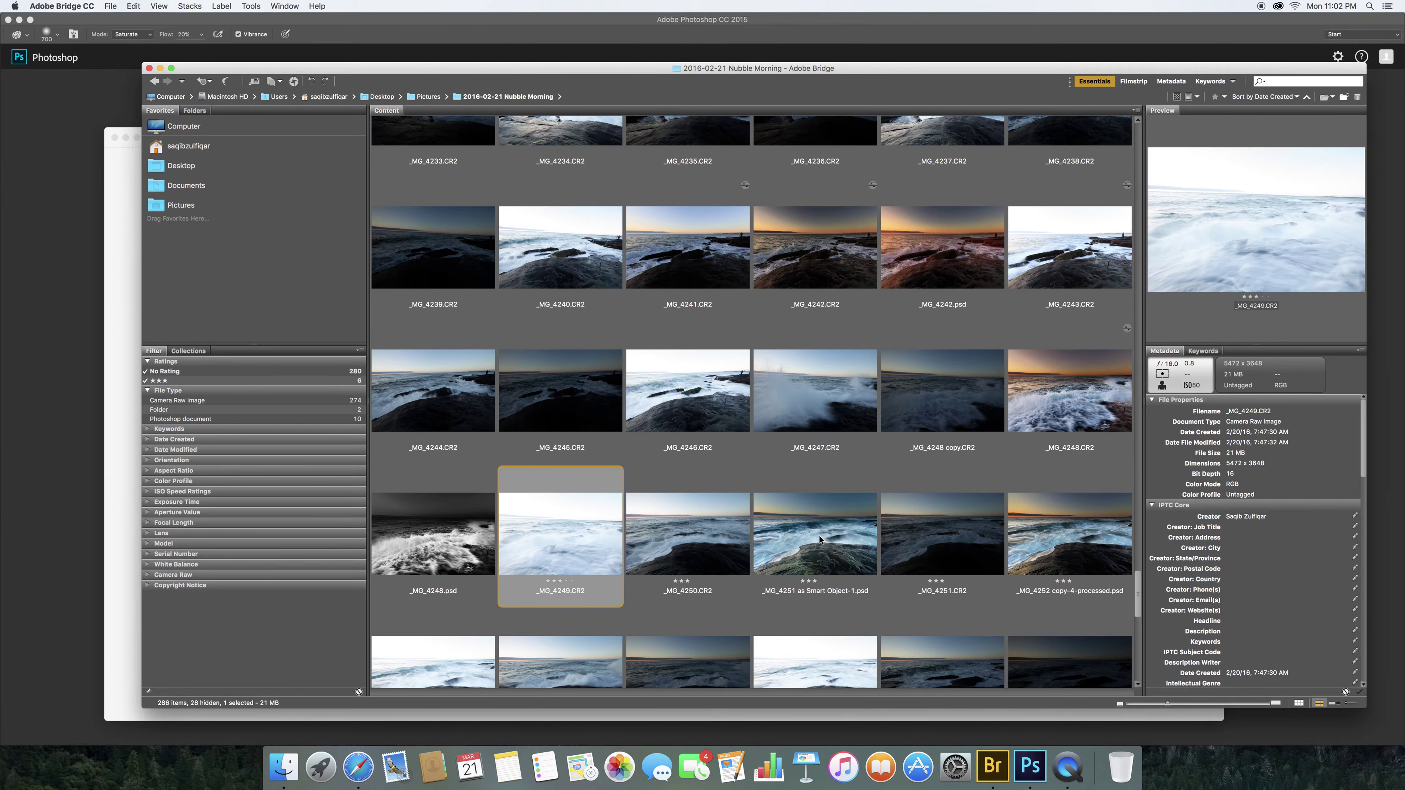
{"action": "key", "text": "Right"}
{"action": "key", "text": "Right"}
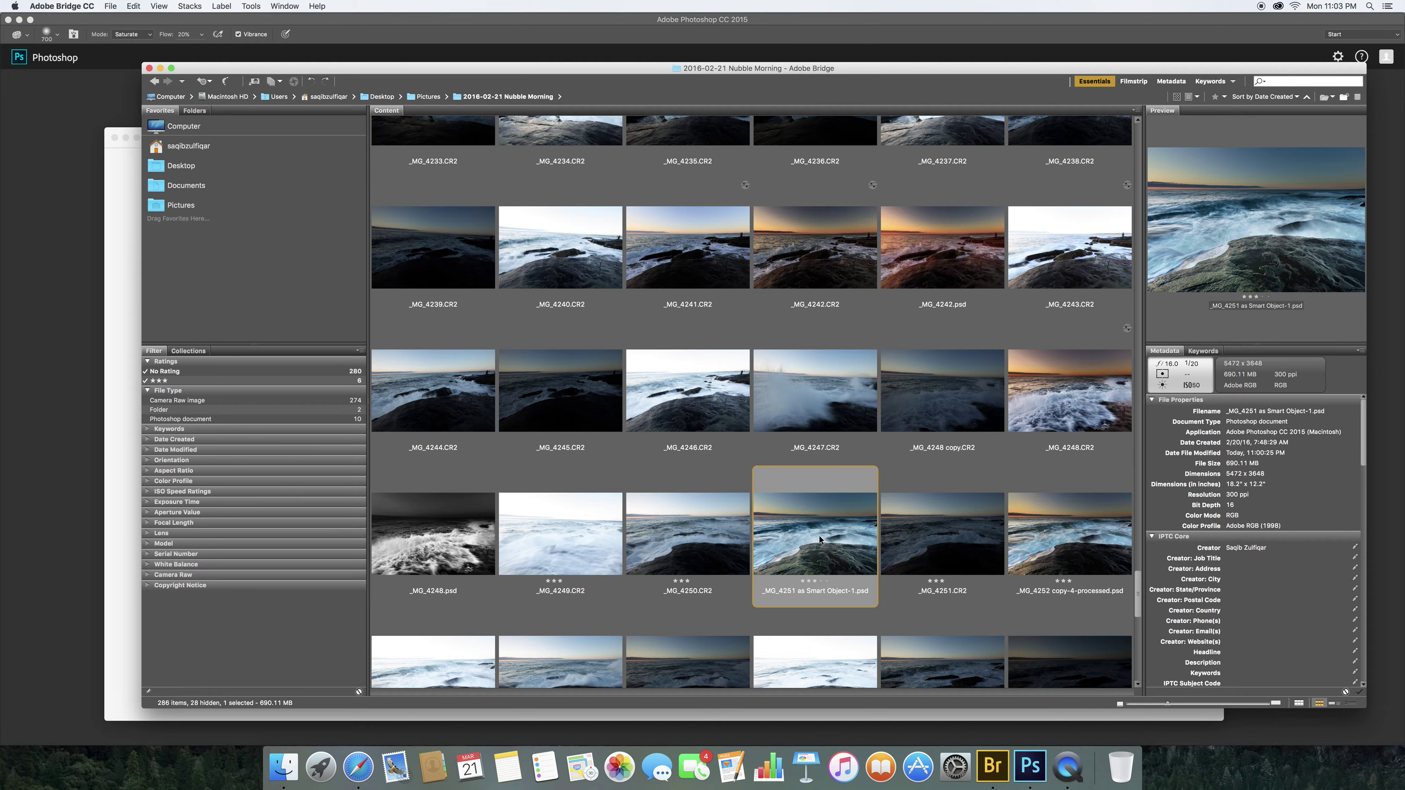
{"action": "key", "text": "Left"}
{"action": "key", "text": "Left"}
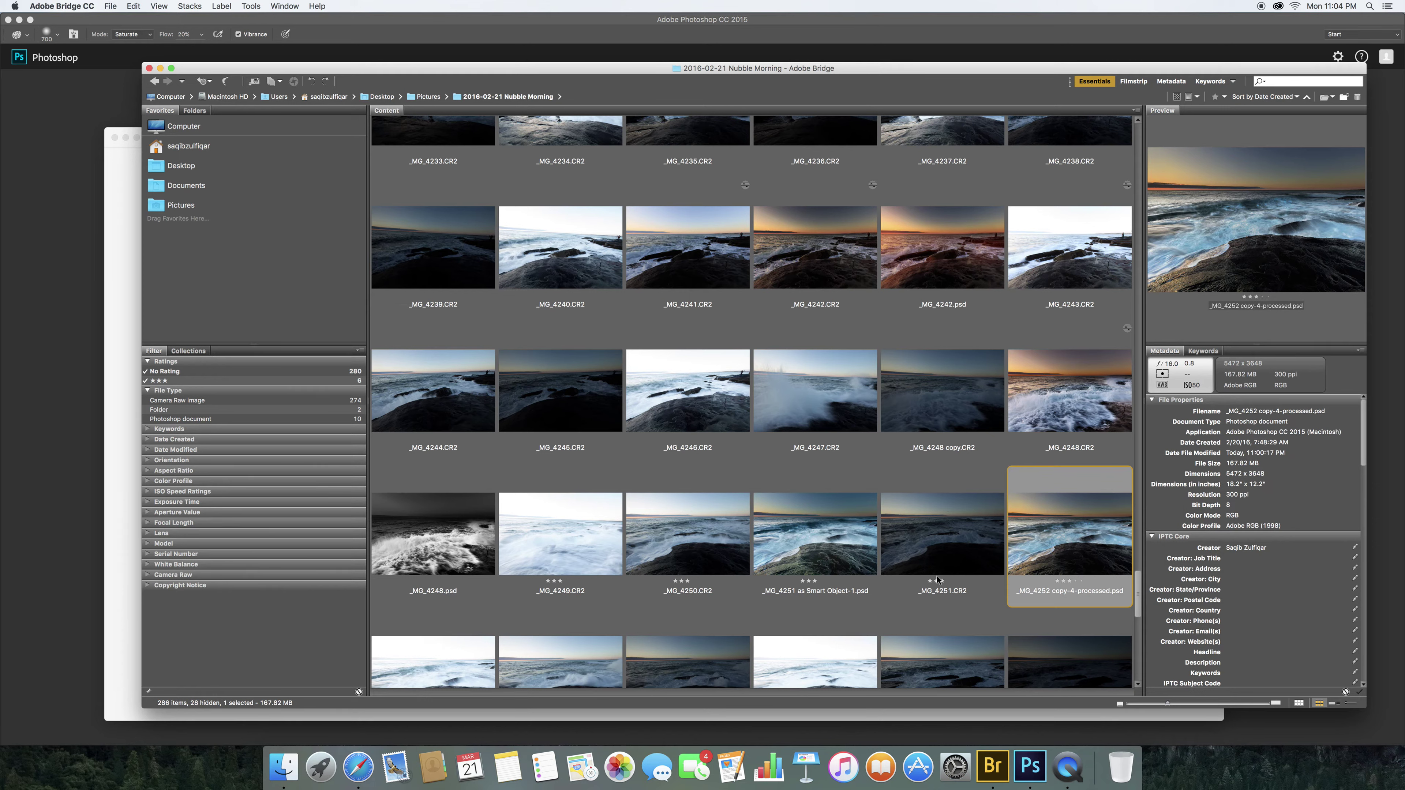
View _MG_4249.CR2 and _MG_4252.CR2 full size, then step to _MG_4252 copy-4-processed.psd
{"action": "left_click", "coordinate": [563, 547]}
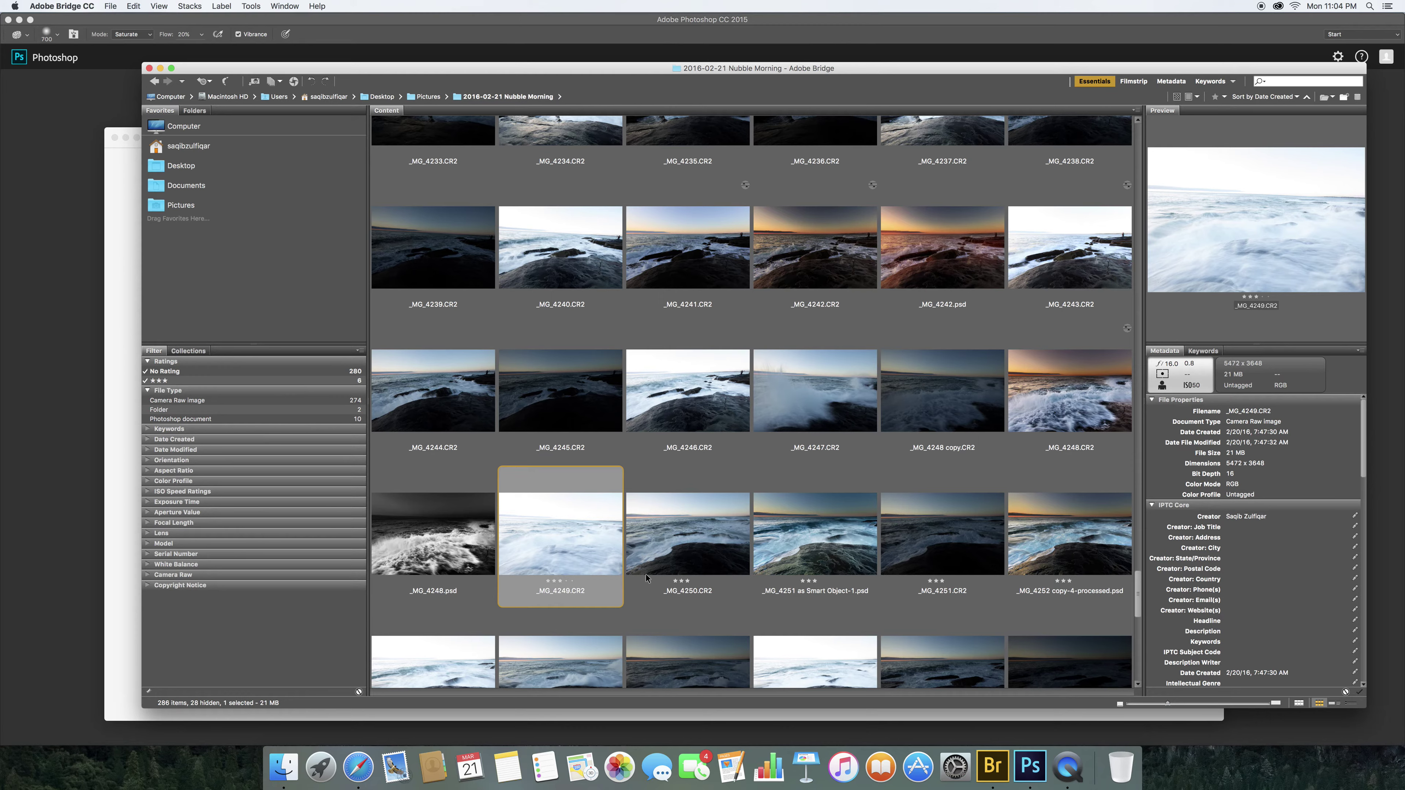
{"action": "scroll", "coordinate": [645, 575], "scroll_direction": "down", "scroll_amount": 1}
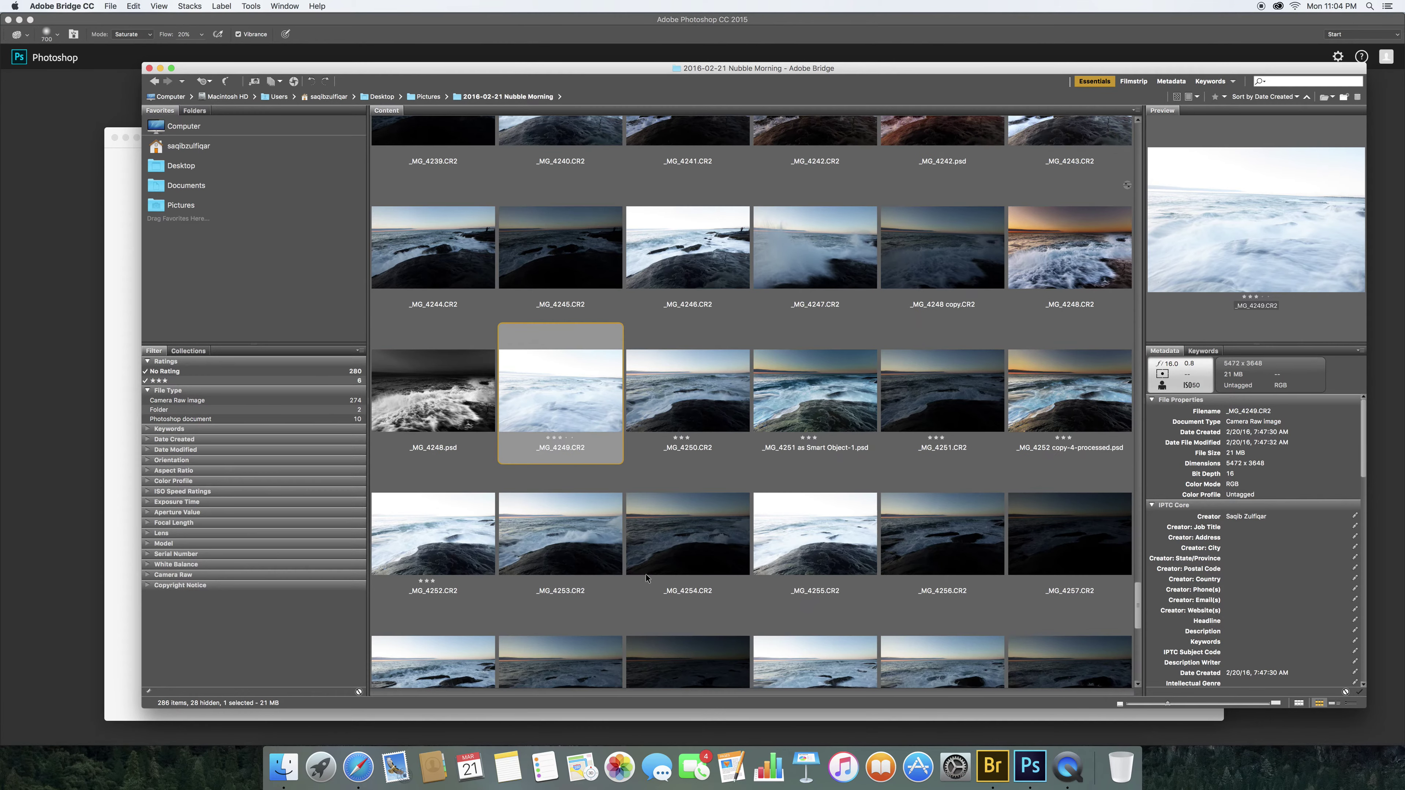
{"action": "left_click", "coordinate": [451, 541]}
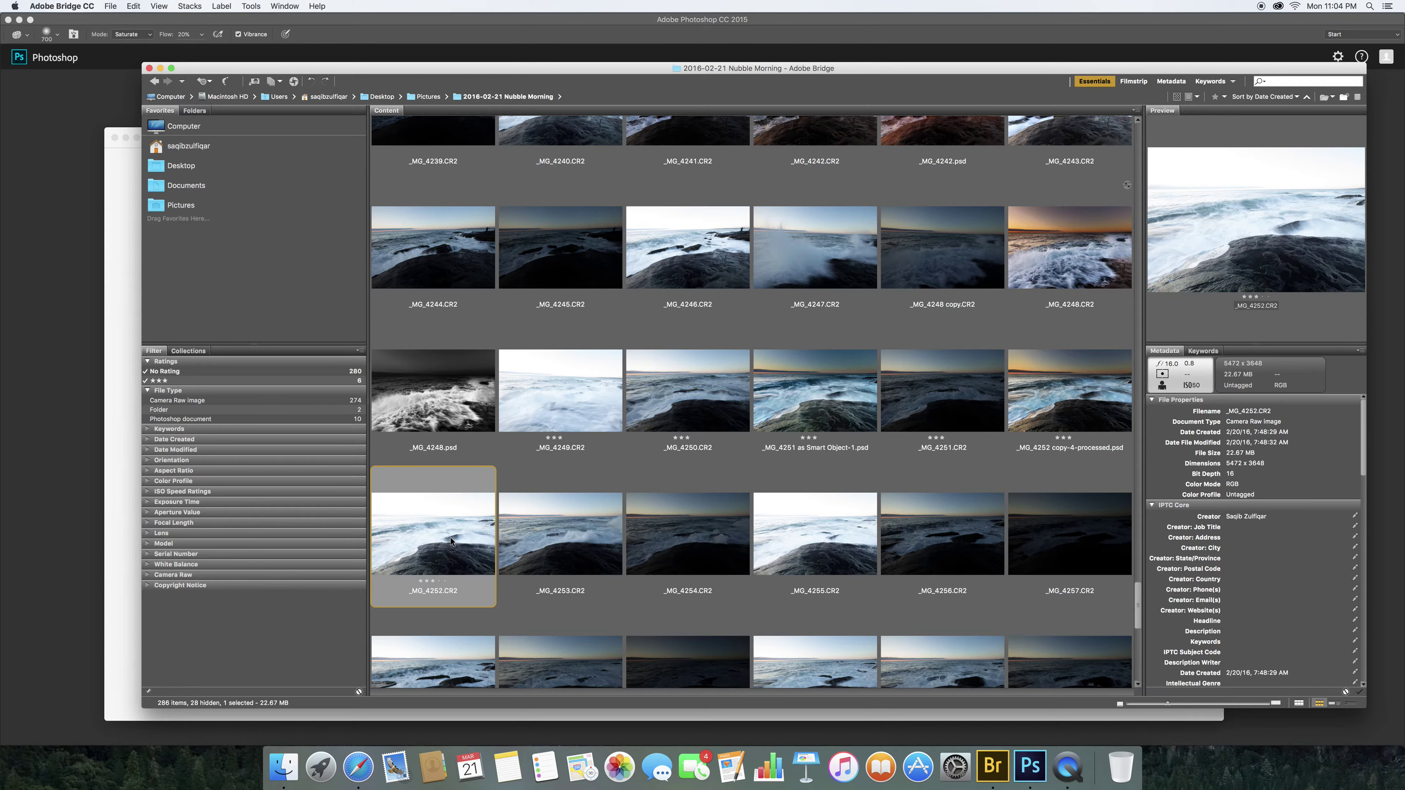
{"action": "key", "text": "space"}
{"action": "key", "text": "Left"}
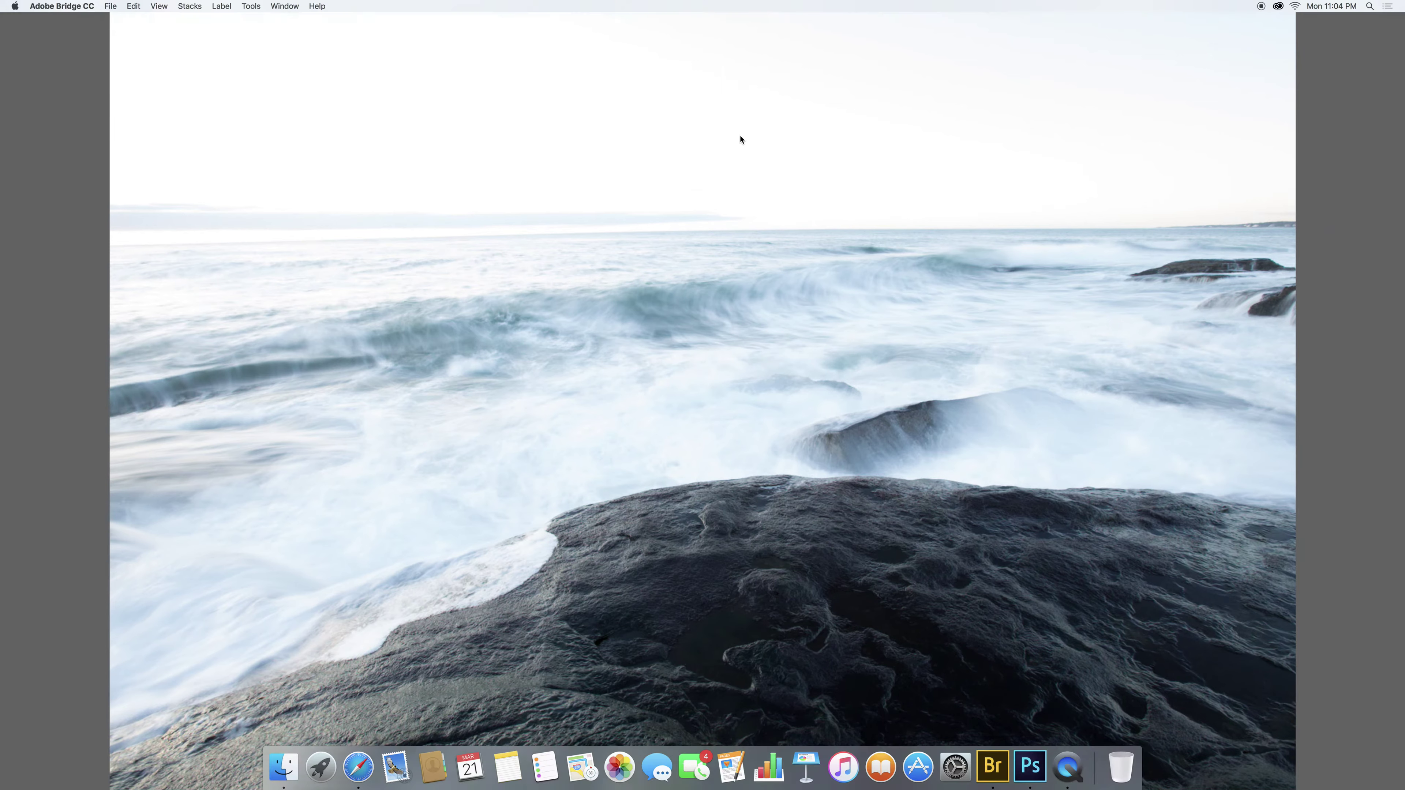
View _MG_4251.CR2 full screen, then scroll to the end and open the Tutorial folder
{"action": "key", "text": "Left"}
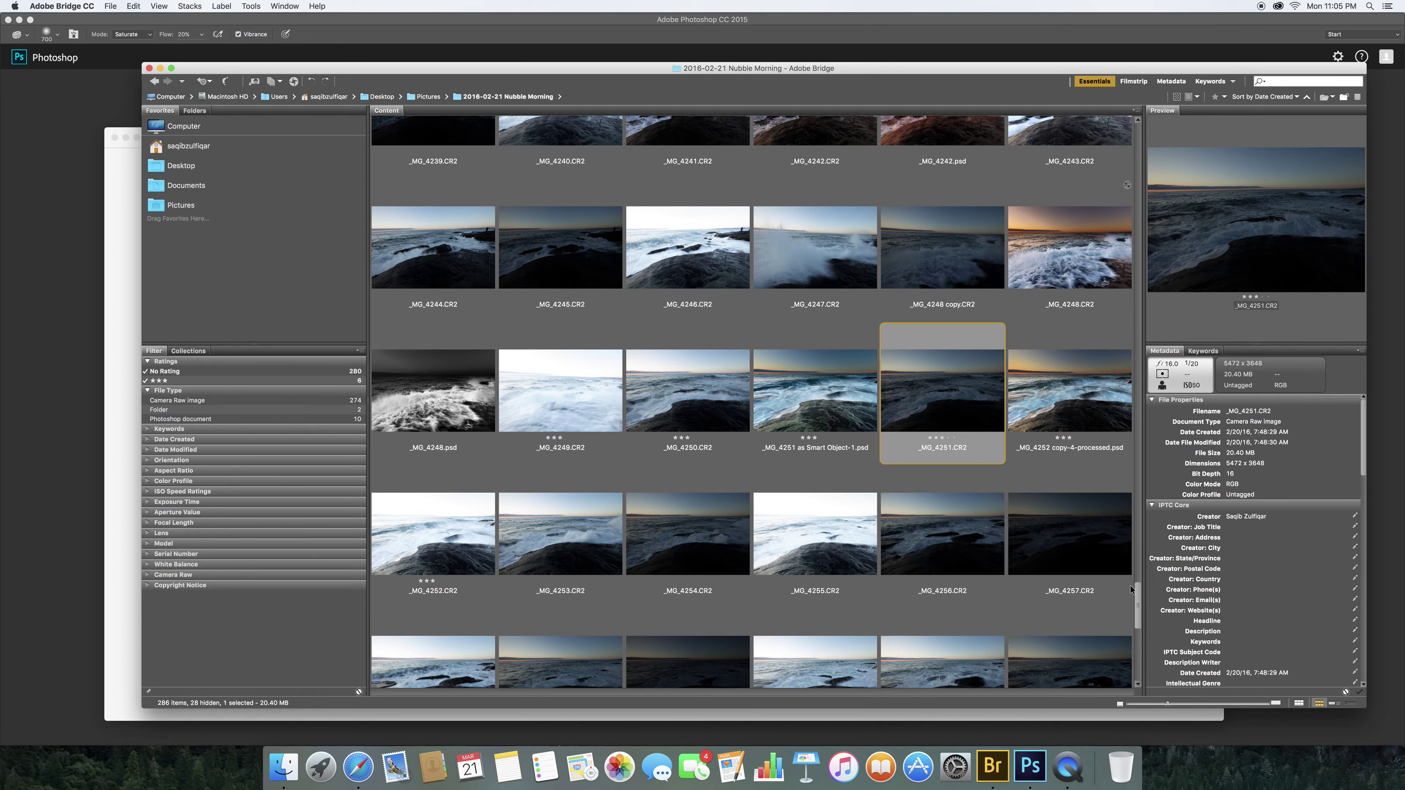
{"action": "left_click_drag", "start_coordinate": [1138, 605], "coordinate": [1140, 656]}
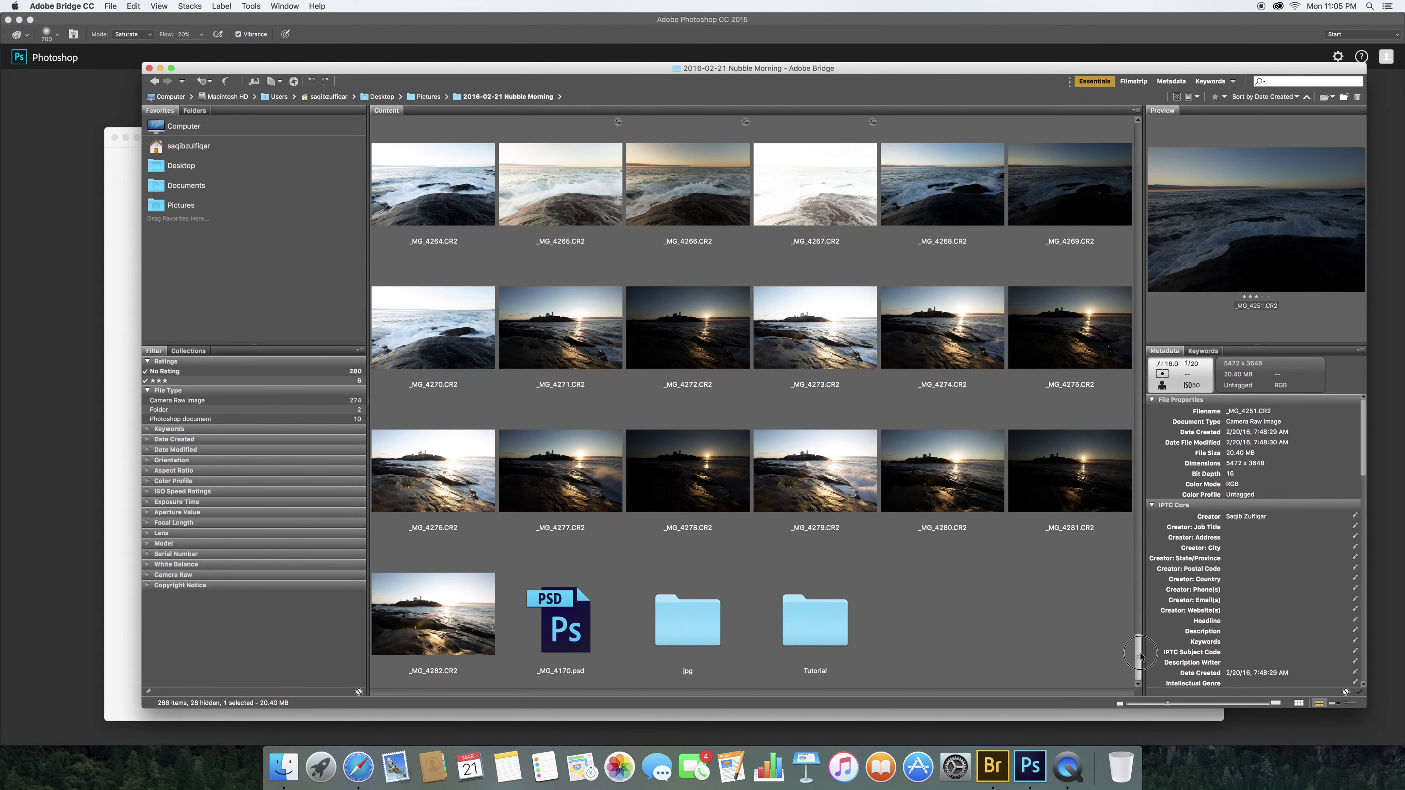
{"action": "double_click", "coordinate": [818, 624]}
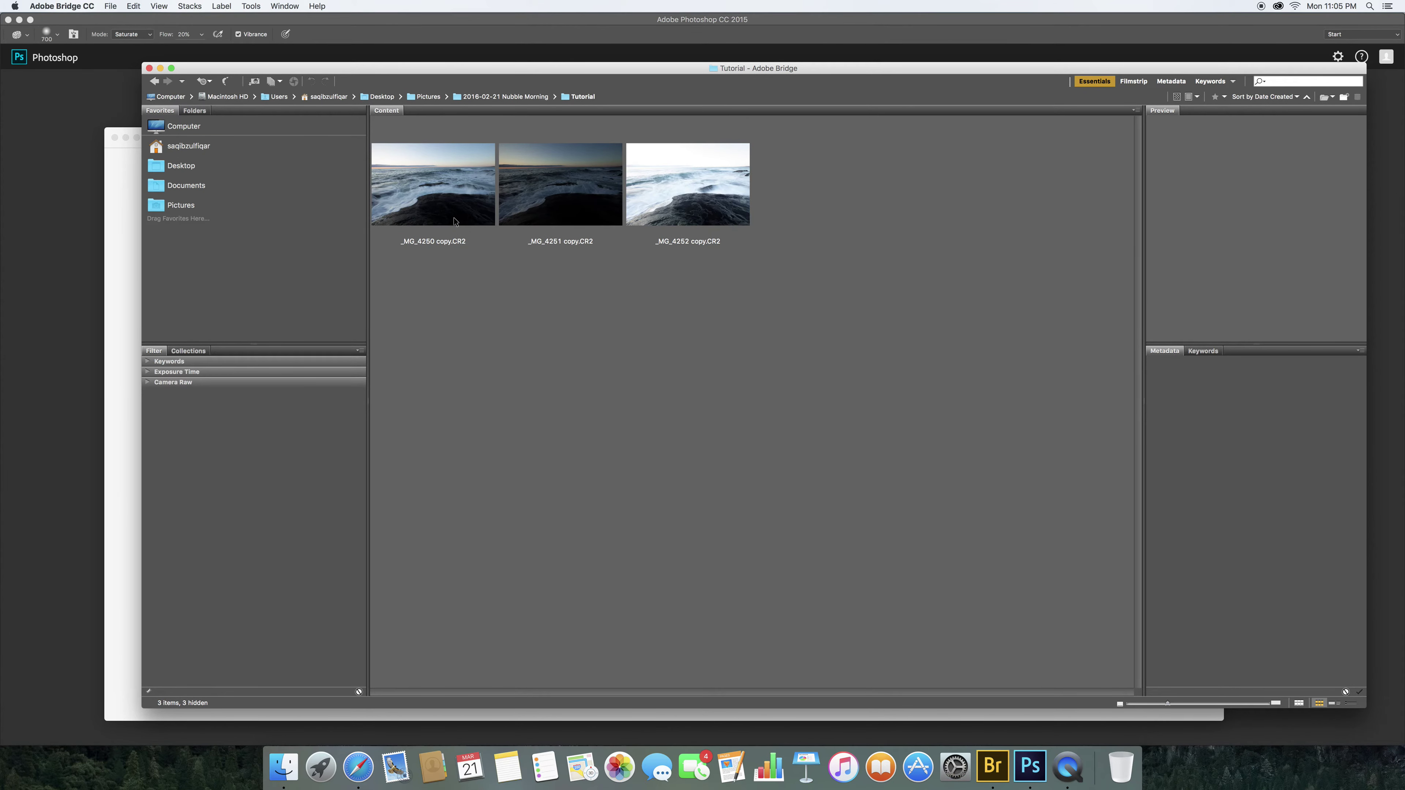
Preview _MG_4250 copy.CR2 full screen, then compare the _MG_4251 and _MG_4252 copies
{"action": "left_click", "coordinate": [454, 220]}
{"action": "key", "text": "space"}
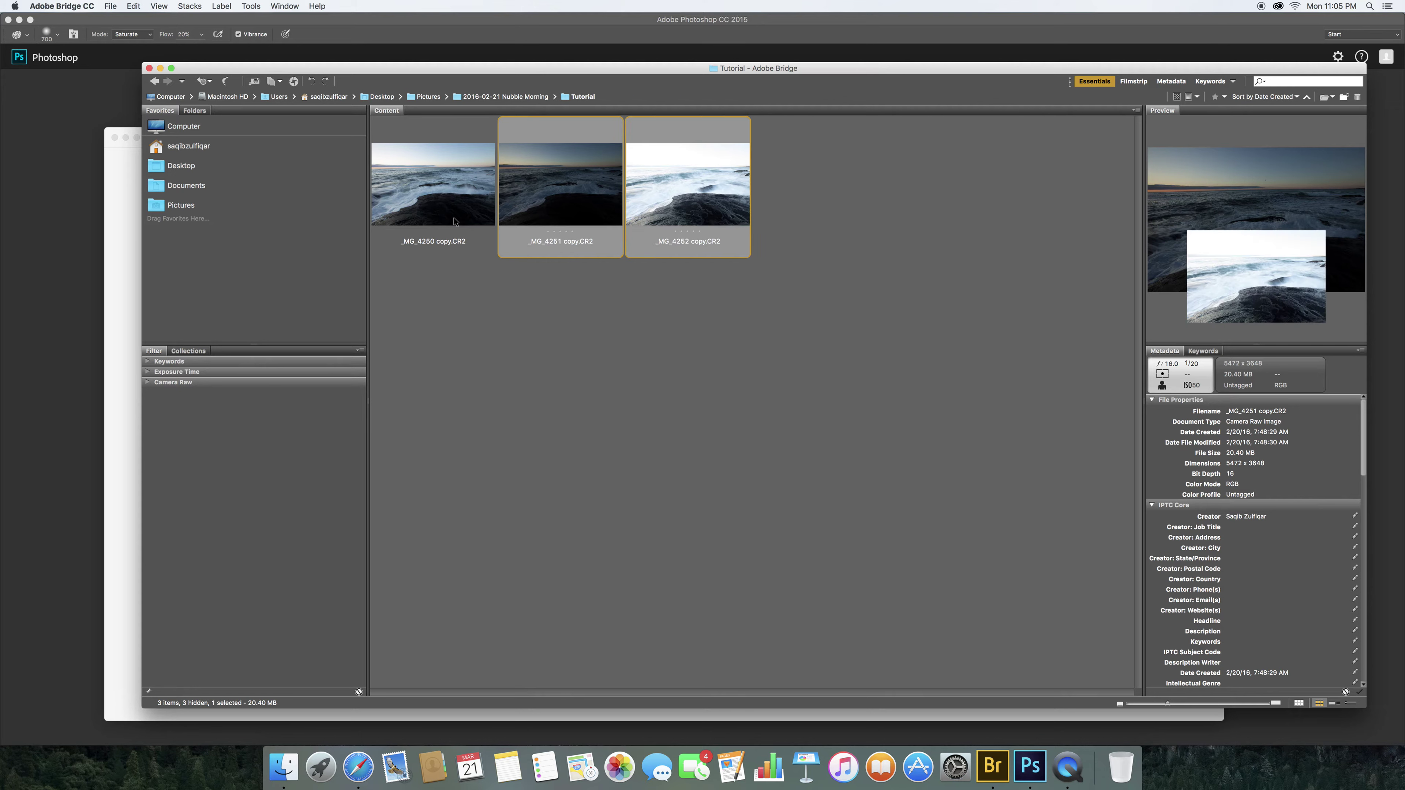
{"action": "left_click", "coordinate": [453, 221]}
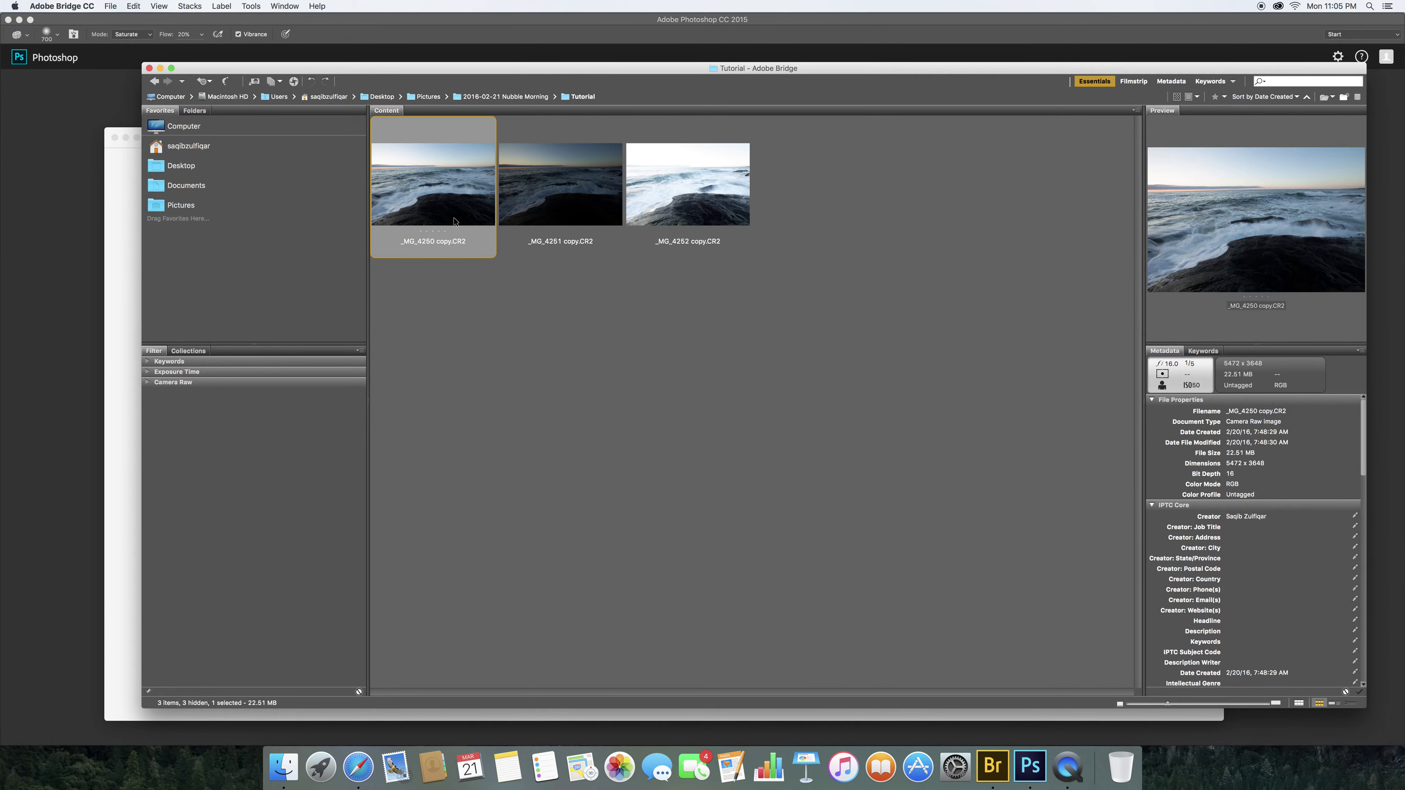
{"action": "key", "text": "Right"}
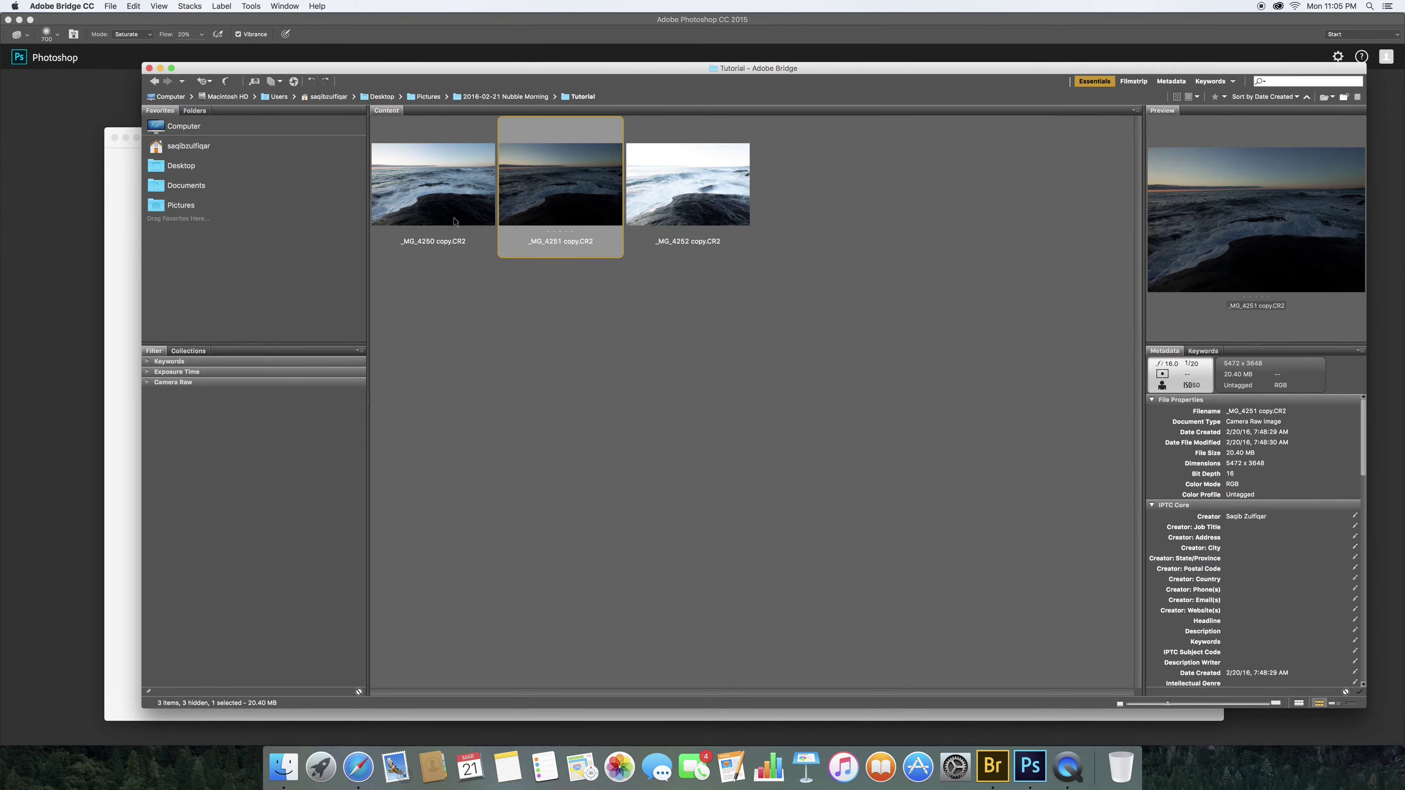
{"action": "key", "text": "shift+Right"}
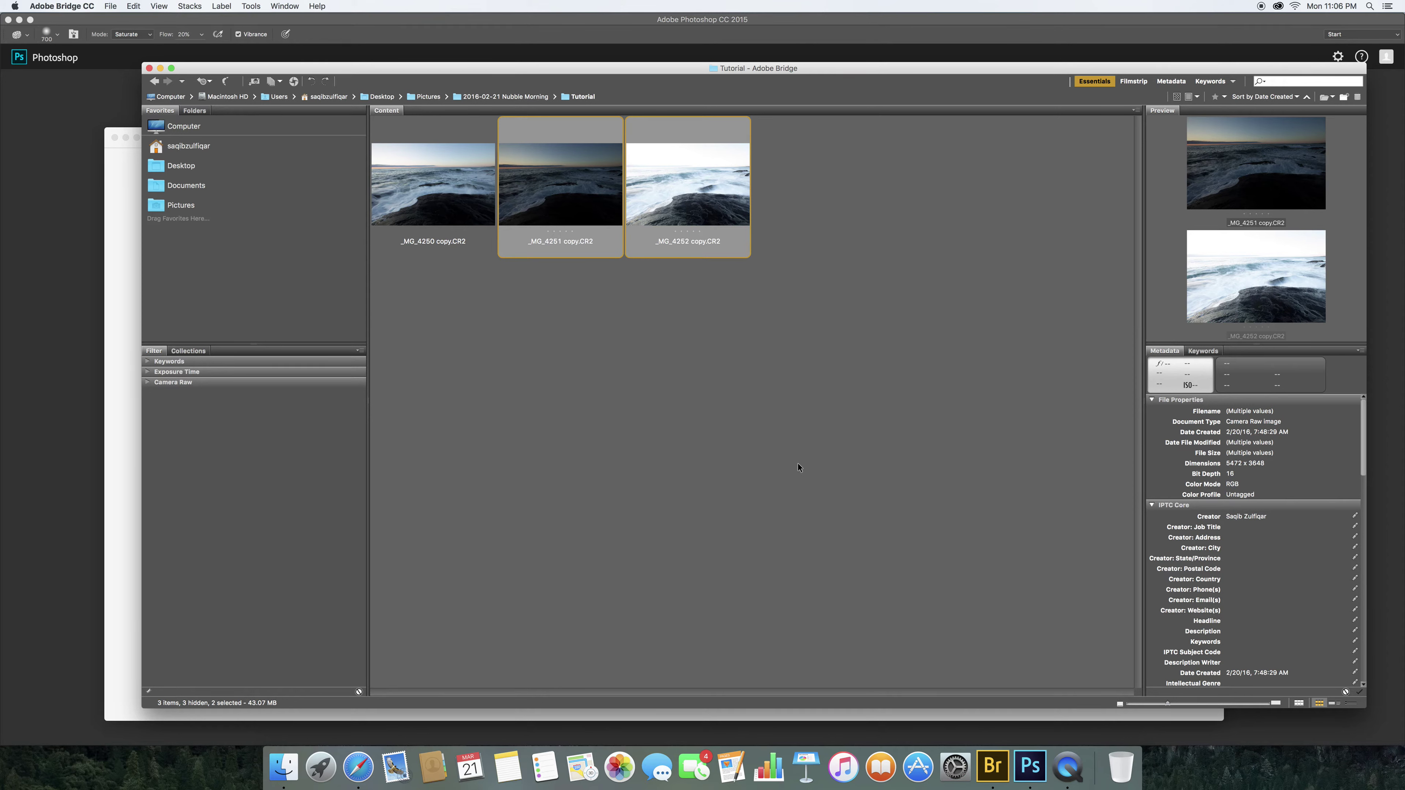
{"action": "left_click", "coordinate": [798, 468]}
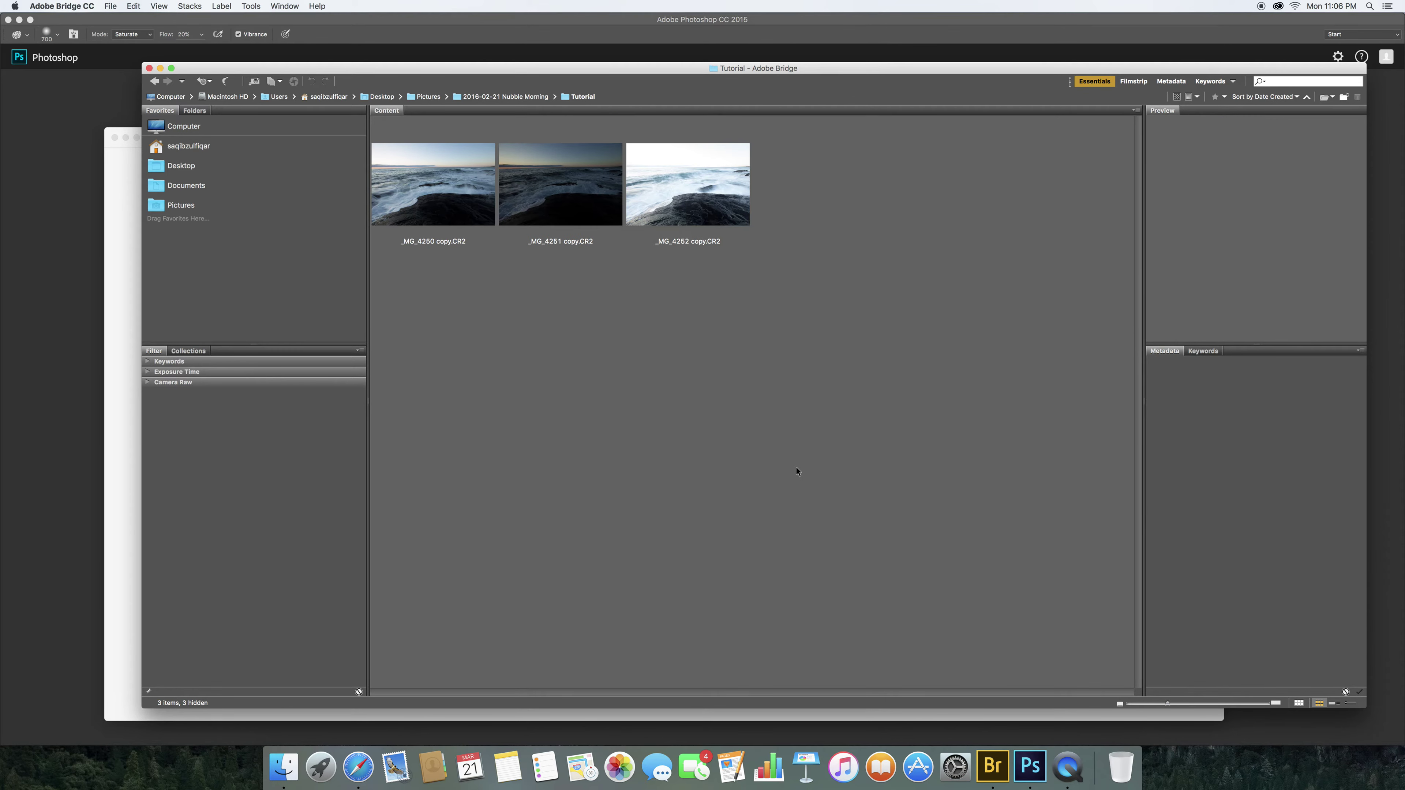
Compare the _MG_4250, _MG_4251 and _MG_4252 copy.CR2 previews against each other
{"action": "left_click", "coordinate": [690, 204]}
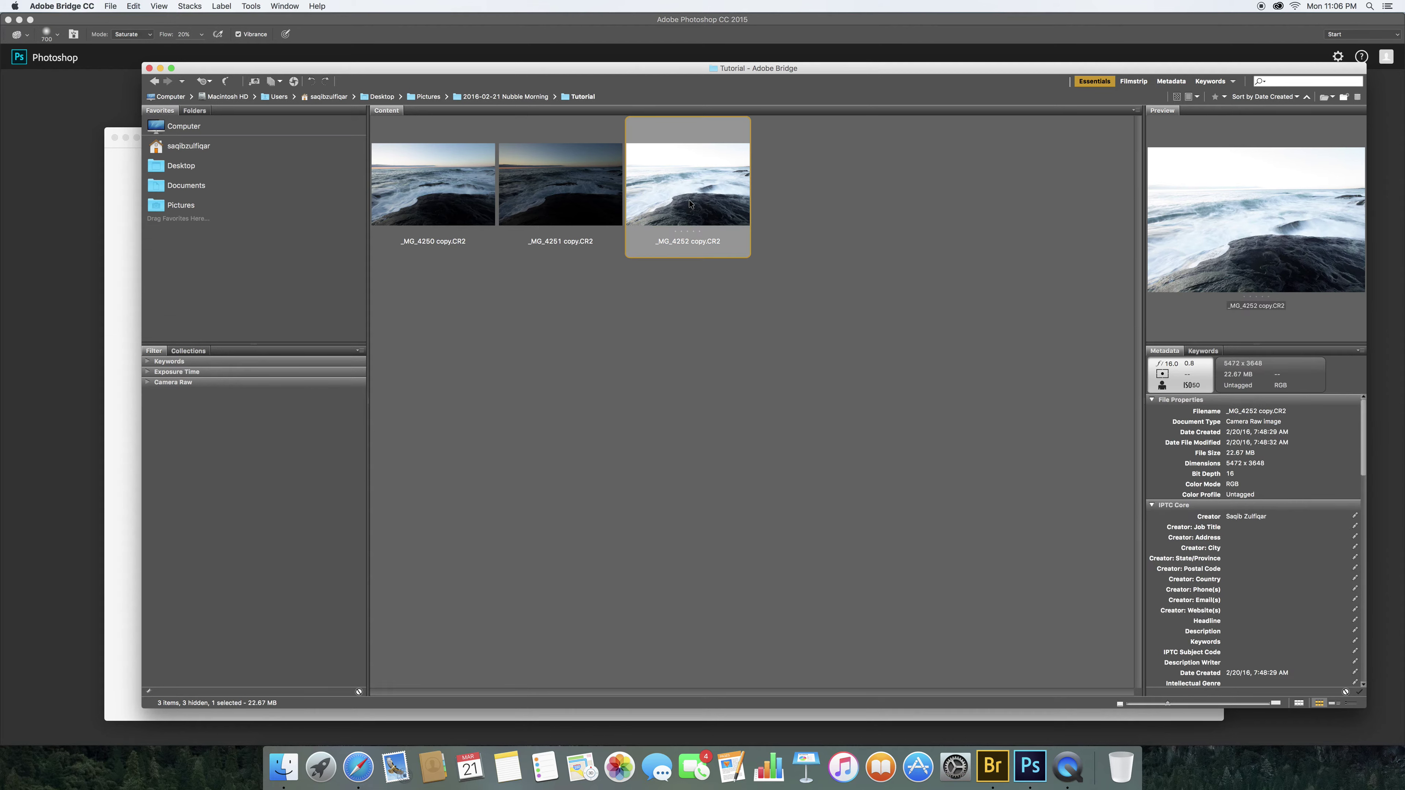
{"action": "left_click", "coordinate": [586, 194]}
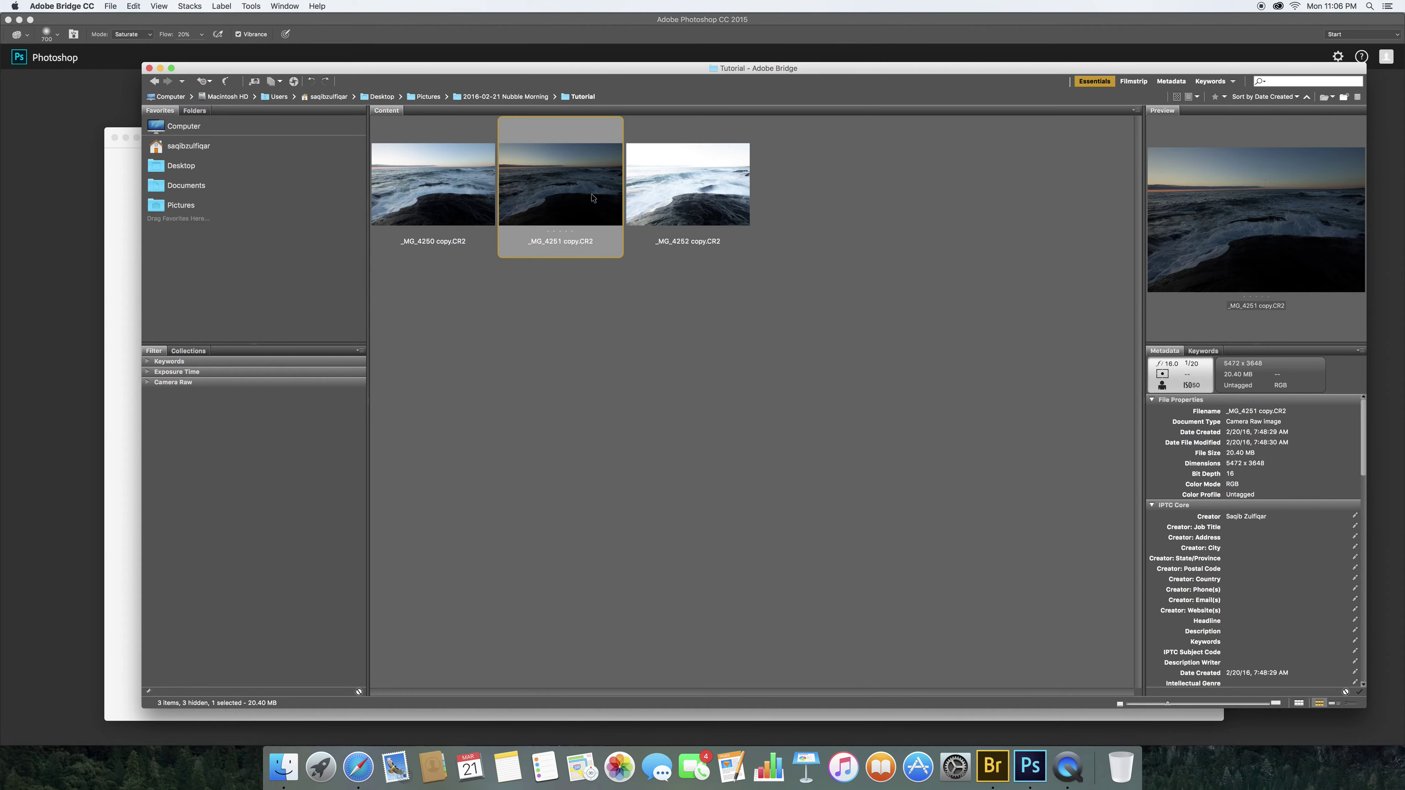
{"action": "left_click", "coordinate": [667, 195]}
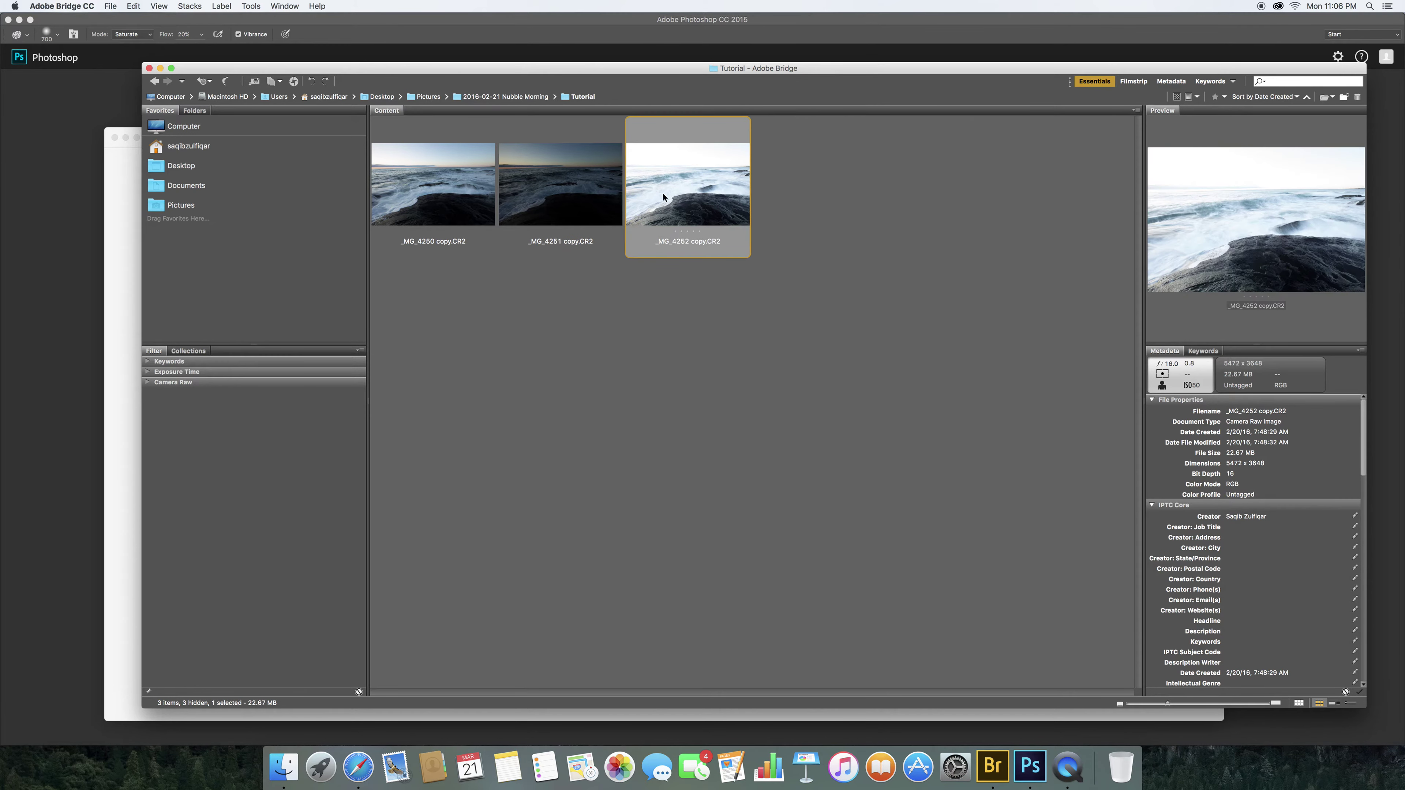
{"action": "left_click", "coordinate": [575, 195]}
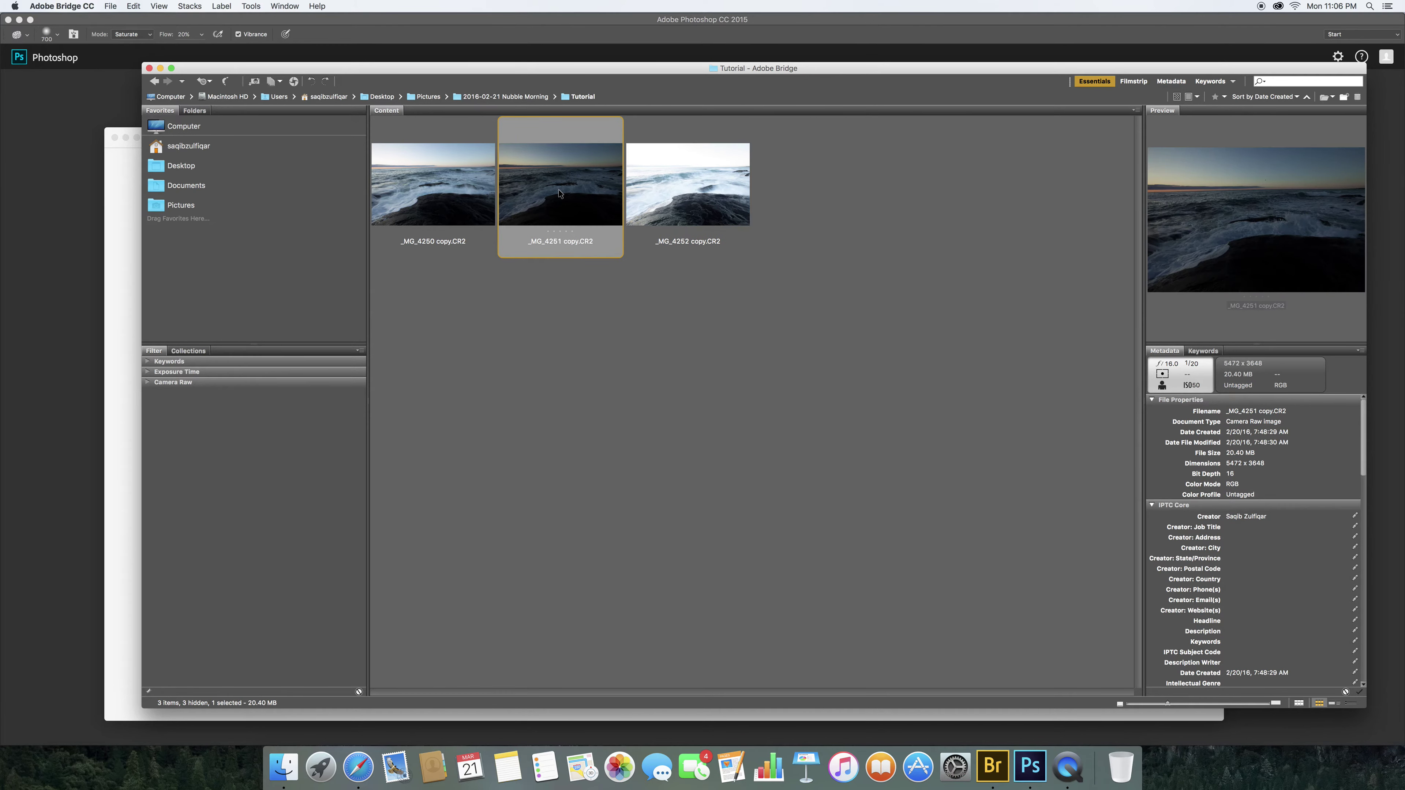
{"action": "left_click", "coordinate": [462, 196]}
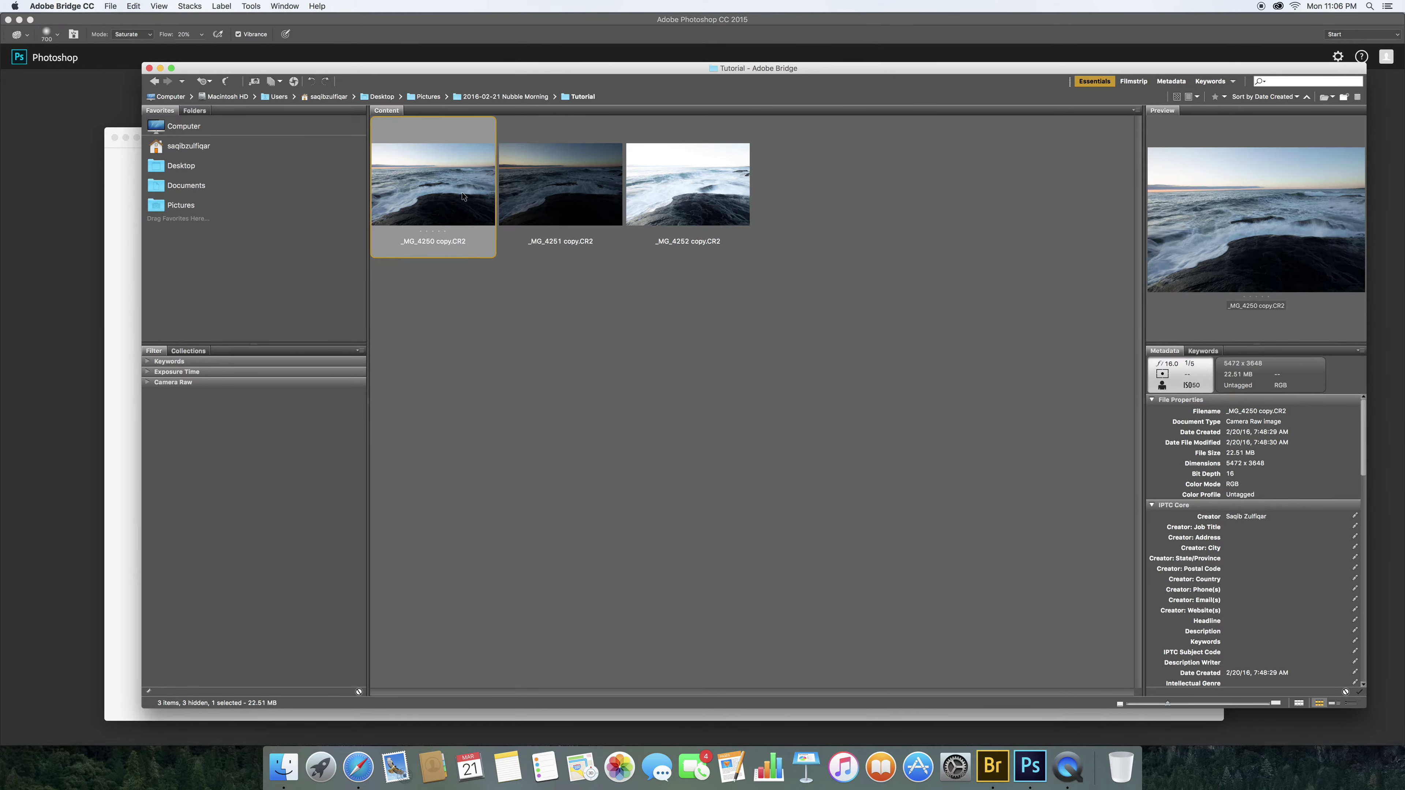
{"action": "key", "text": "Right"}
{"action": "key", "text": "Left"}
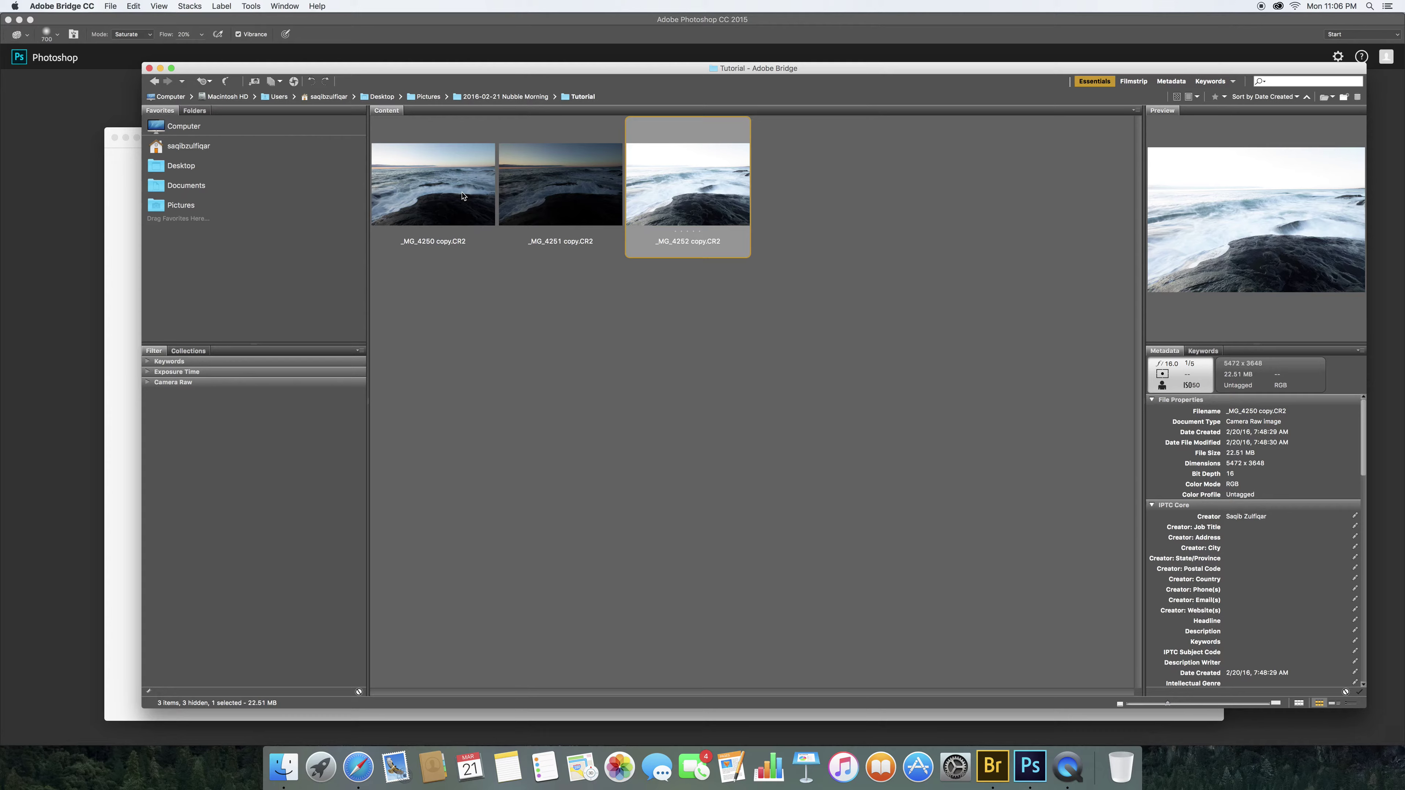
Select _MG_4251 copy.CR2 and _MG_4252 copy.CR2 together and open them in Camera Raw
{"action": "key", "text": "Left"}
{"action": "key", "text": "shift+Right"}
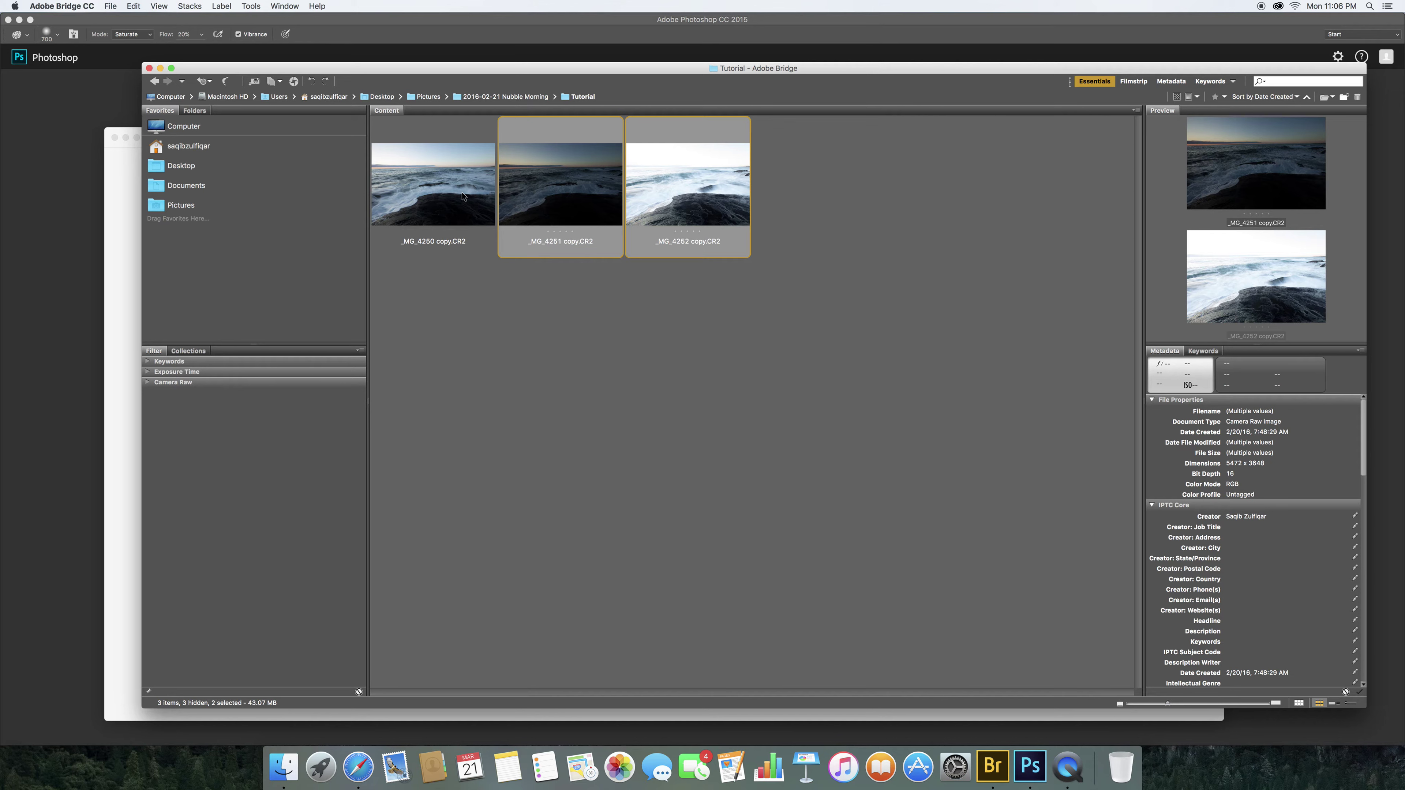
{"action": "key", "text": "Left"}
{"action": "key", "text": "Right"}
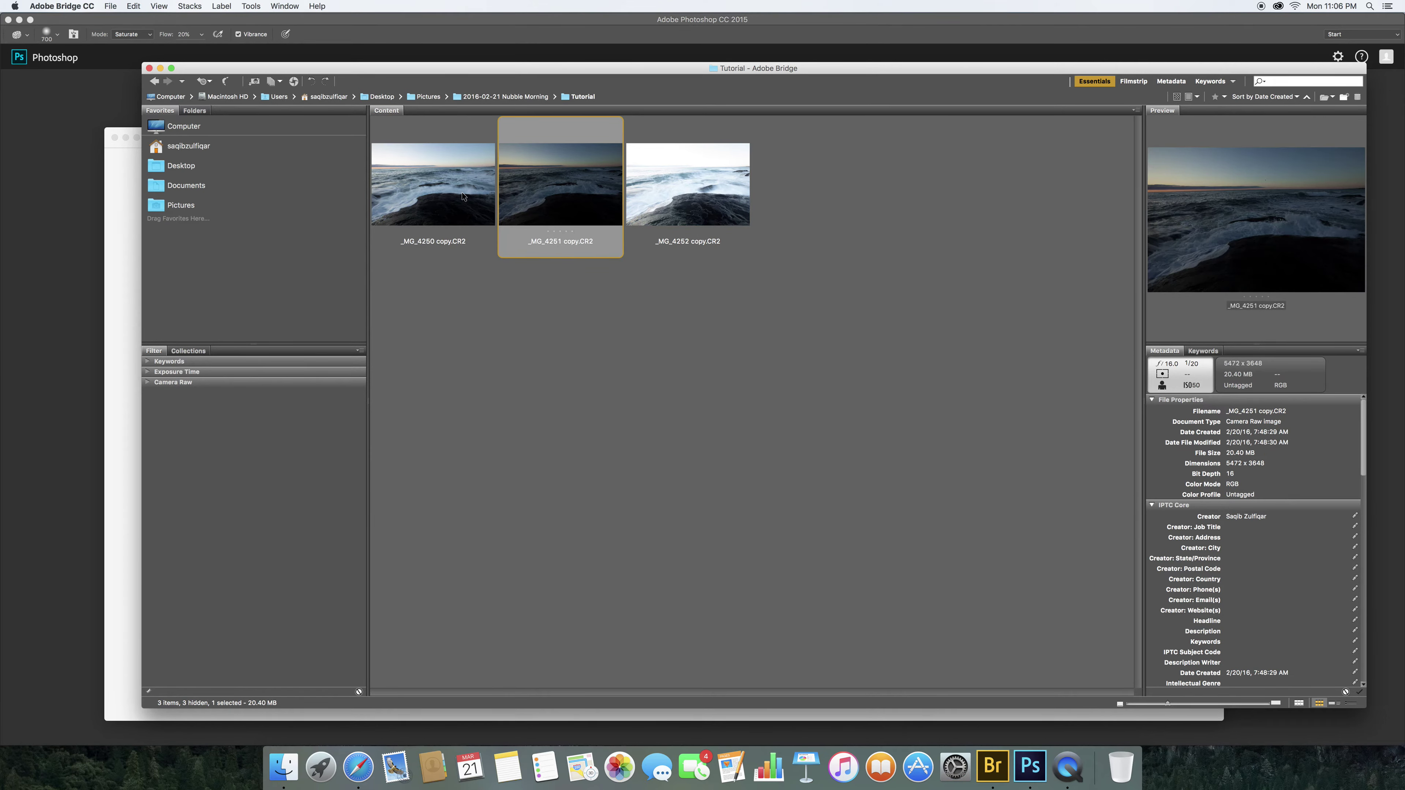
{"action": "key", "text": "shift+Right"}
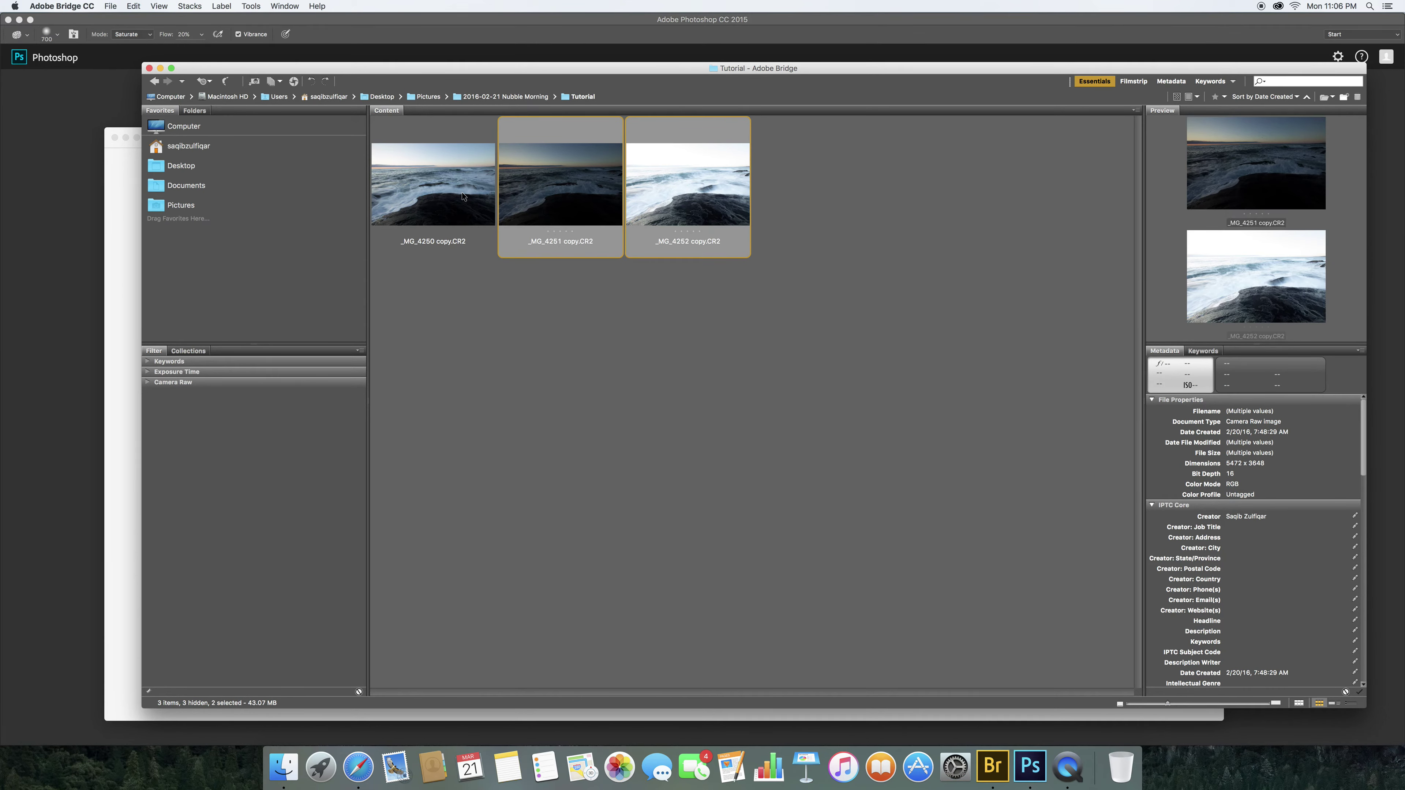
{"action": "left_click", "coordinate": [716, 328]}
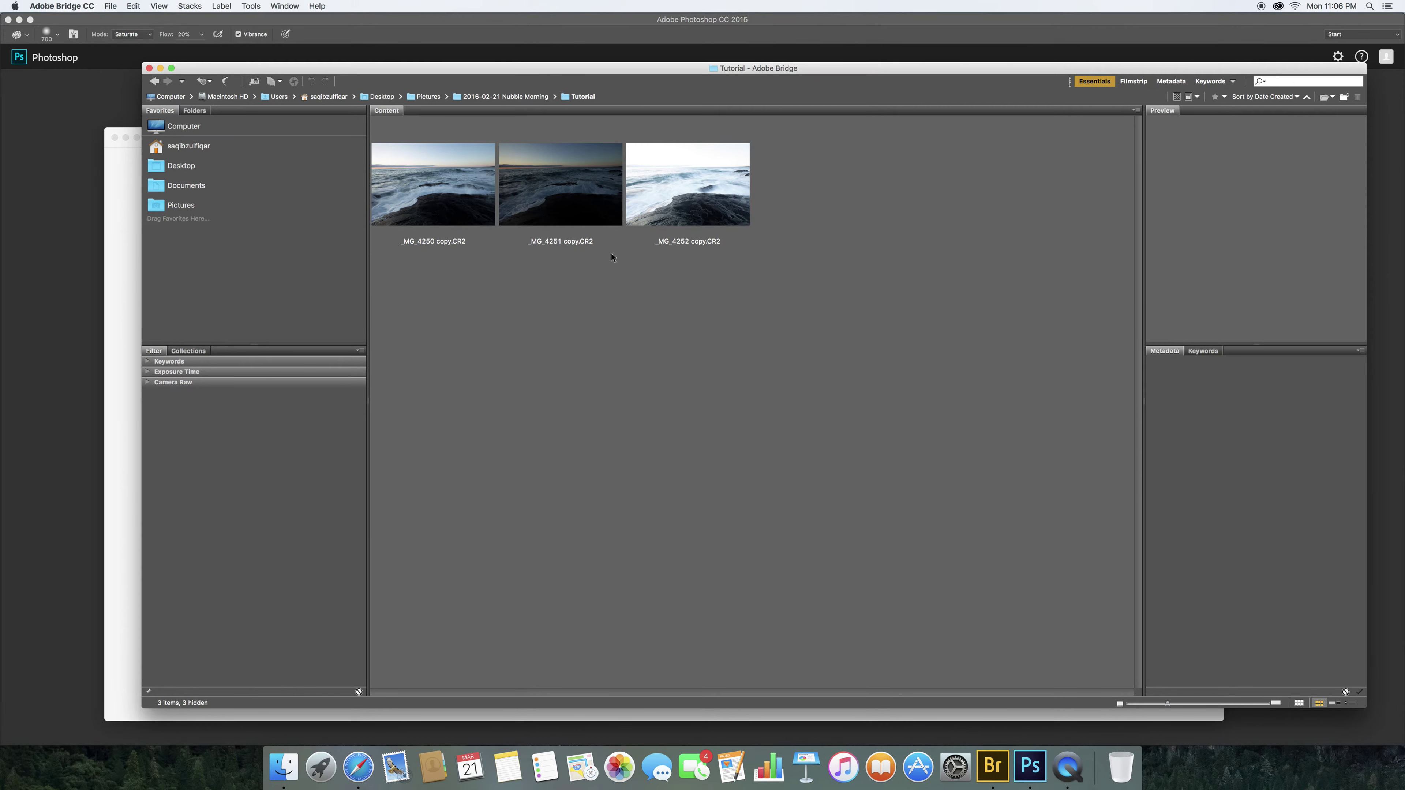
{"action": "left_click", "coordinate": [592, 212]}
{"action": "left_click", "coordinate": [680, 206], "text": "shift"}
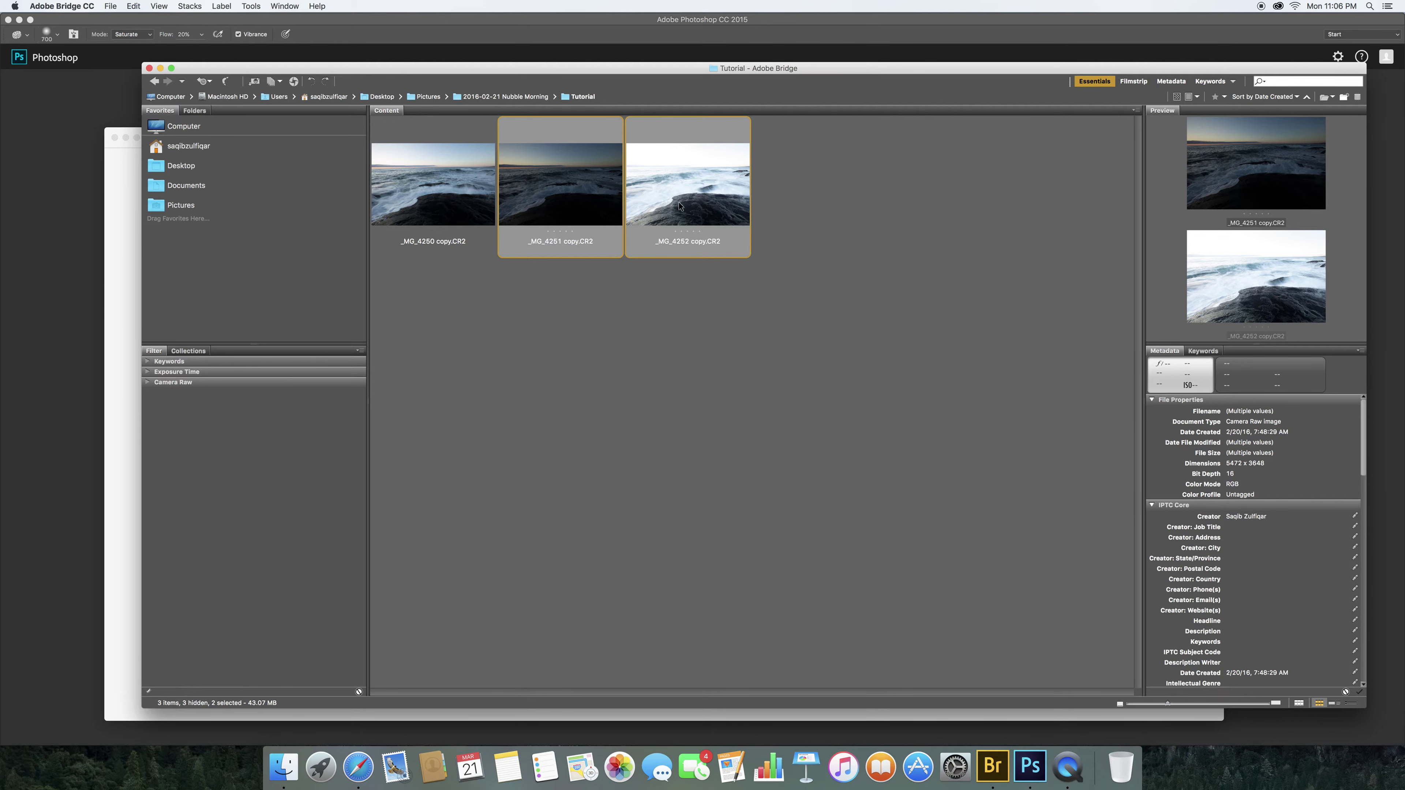
{"action": "key", "text": "super+o"}
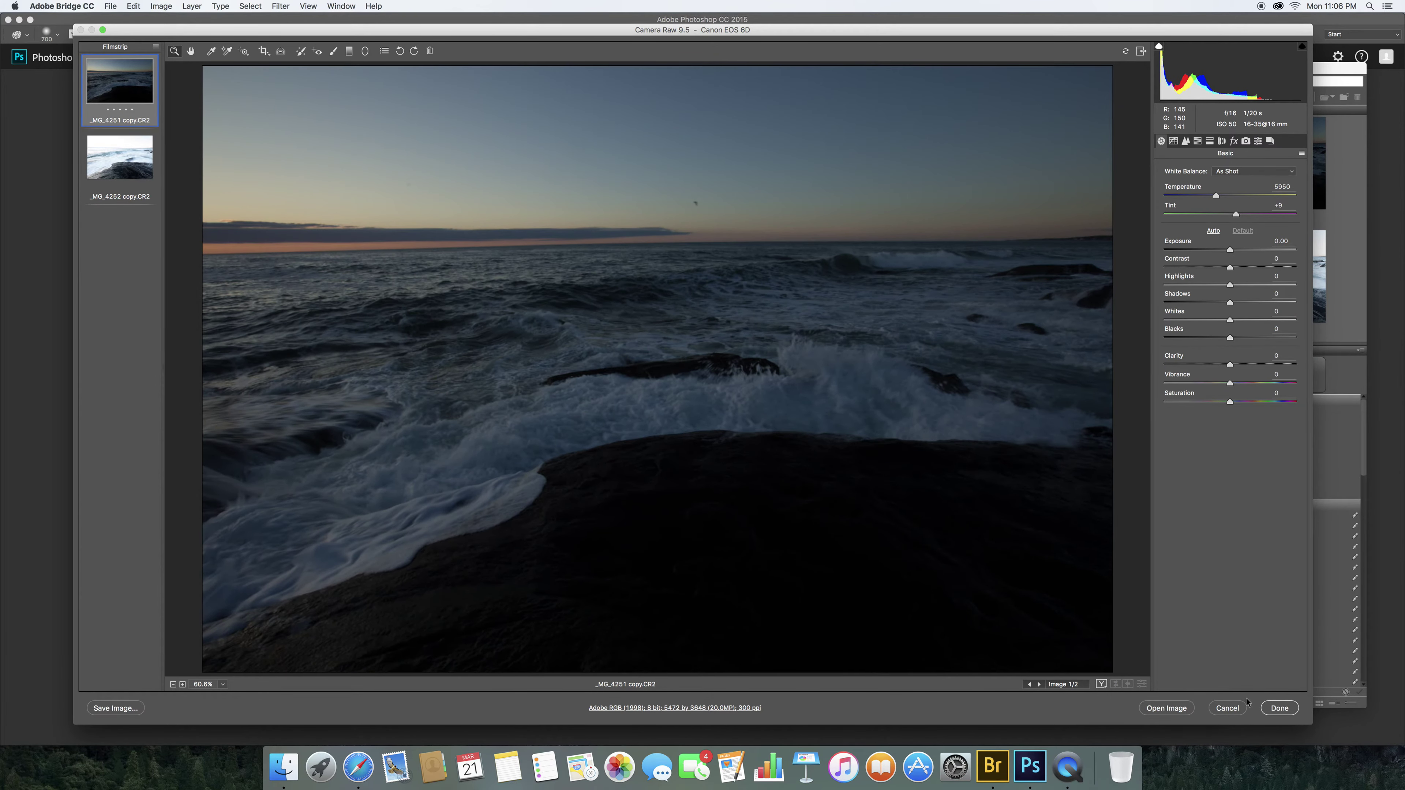
Cancel Camera Raw, then reopen both raw copies via File > Open in Camera Raw
{"action": "left_click", "coordinate": [1227, 704]}
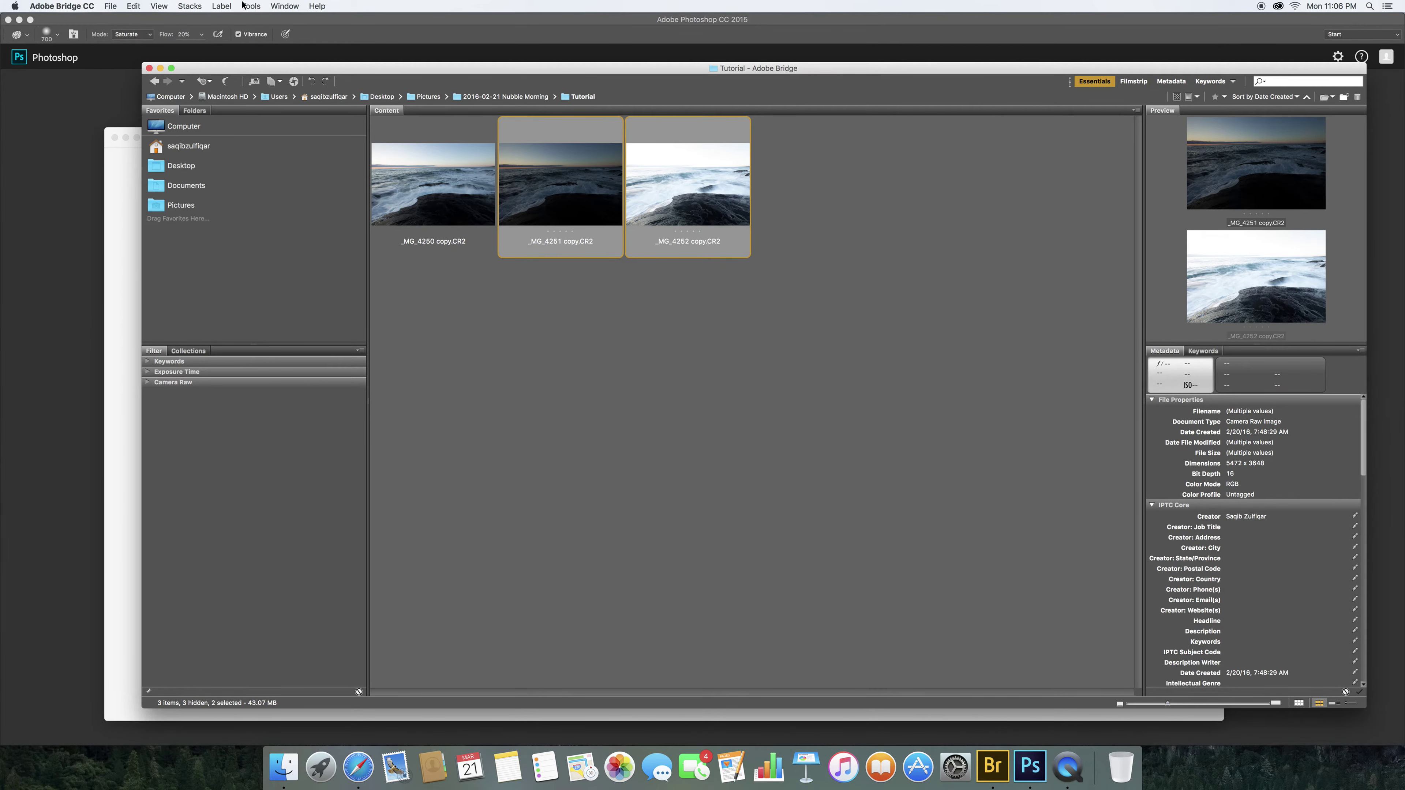
{"action": "left_click", "coordinate": [251, 6]}
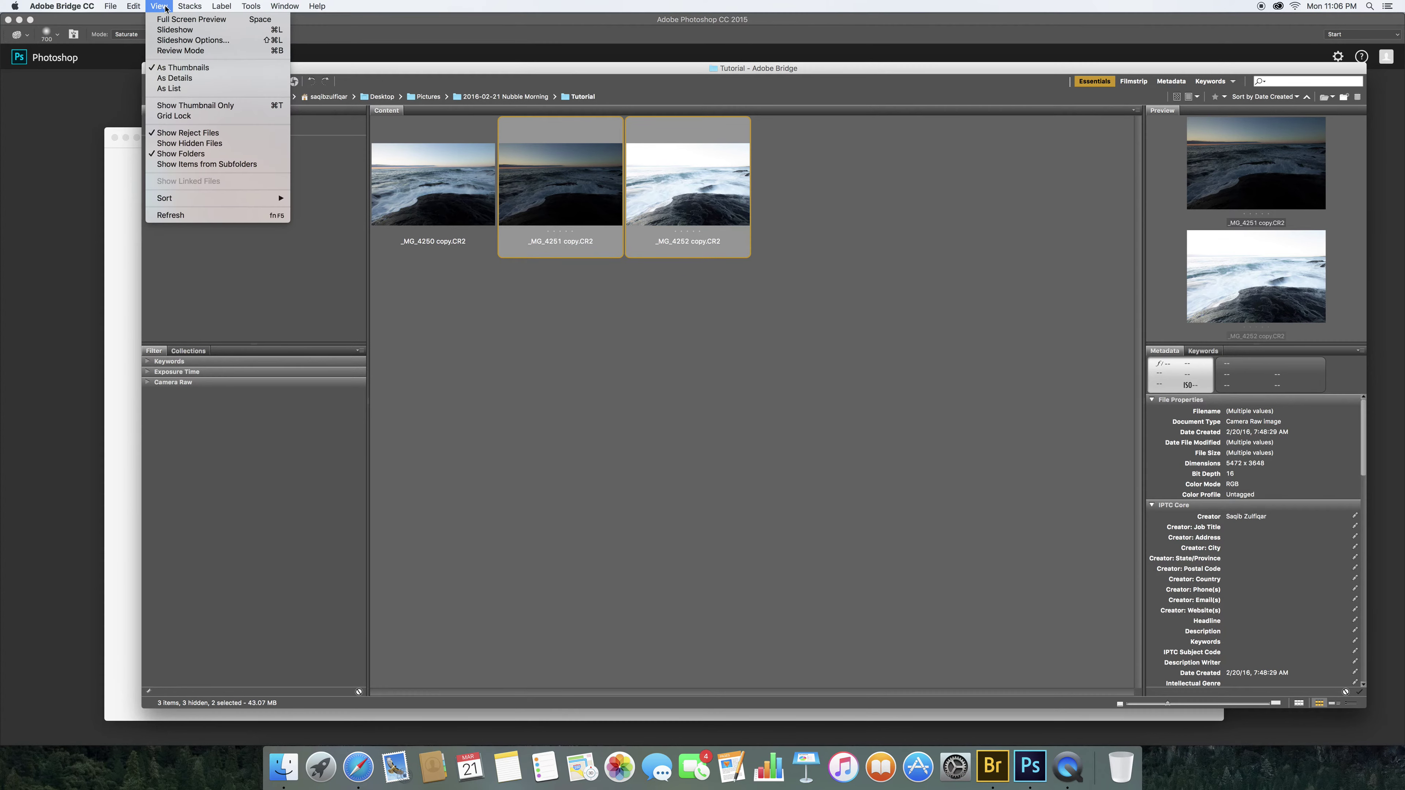
{"action": "mouse_move", "coordinate": [110, 6]}
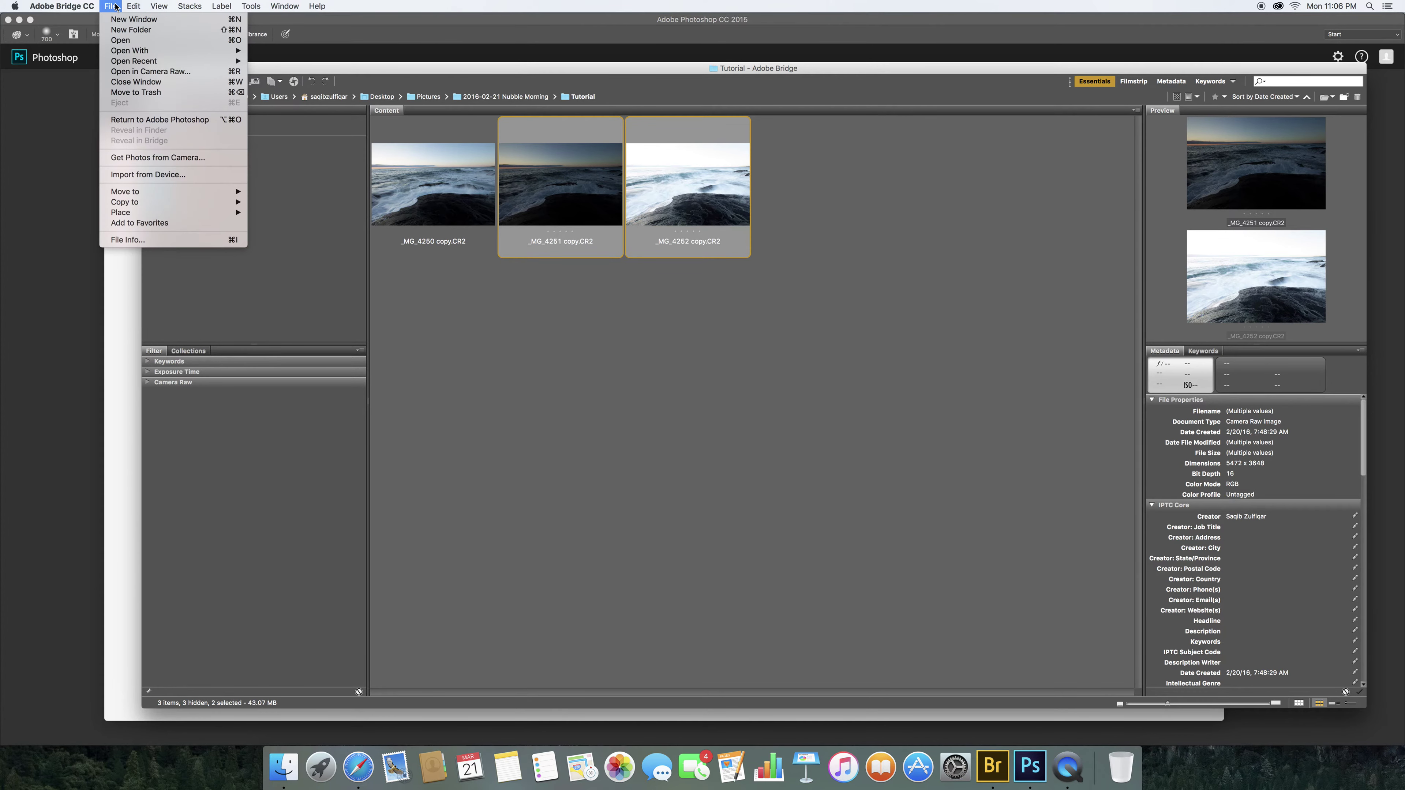
{"action": "left_click", "coordinate": [131, 72]}
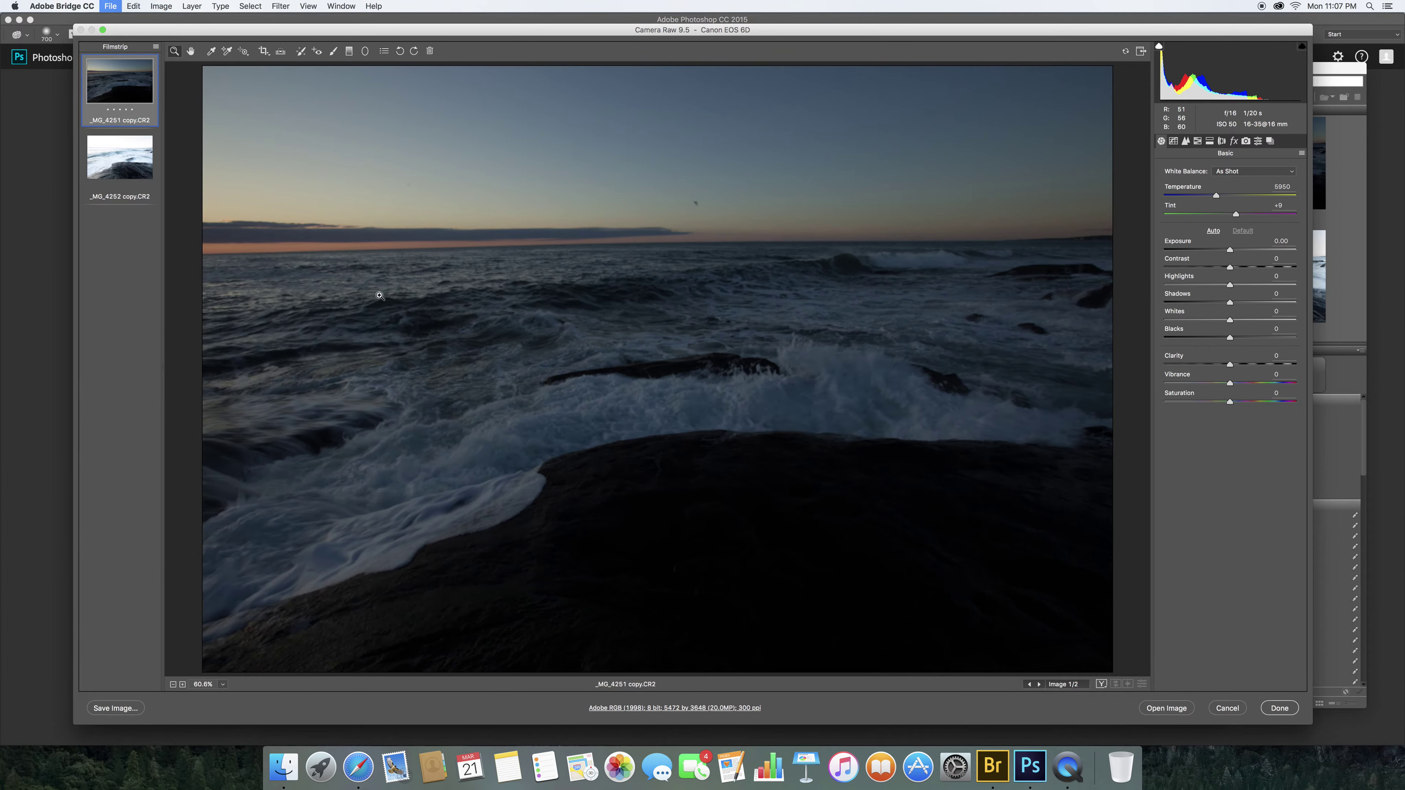
Select both images and set white balance to Auto, giving Temperature 7500 and Tint +20
{"action": "key", "text": "super+a"}
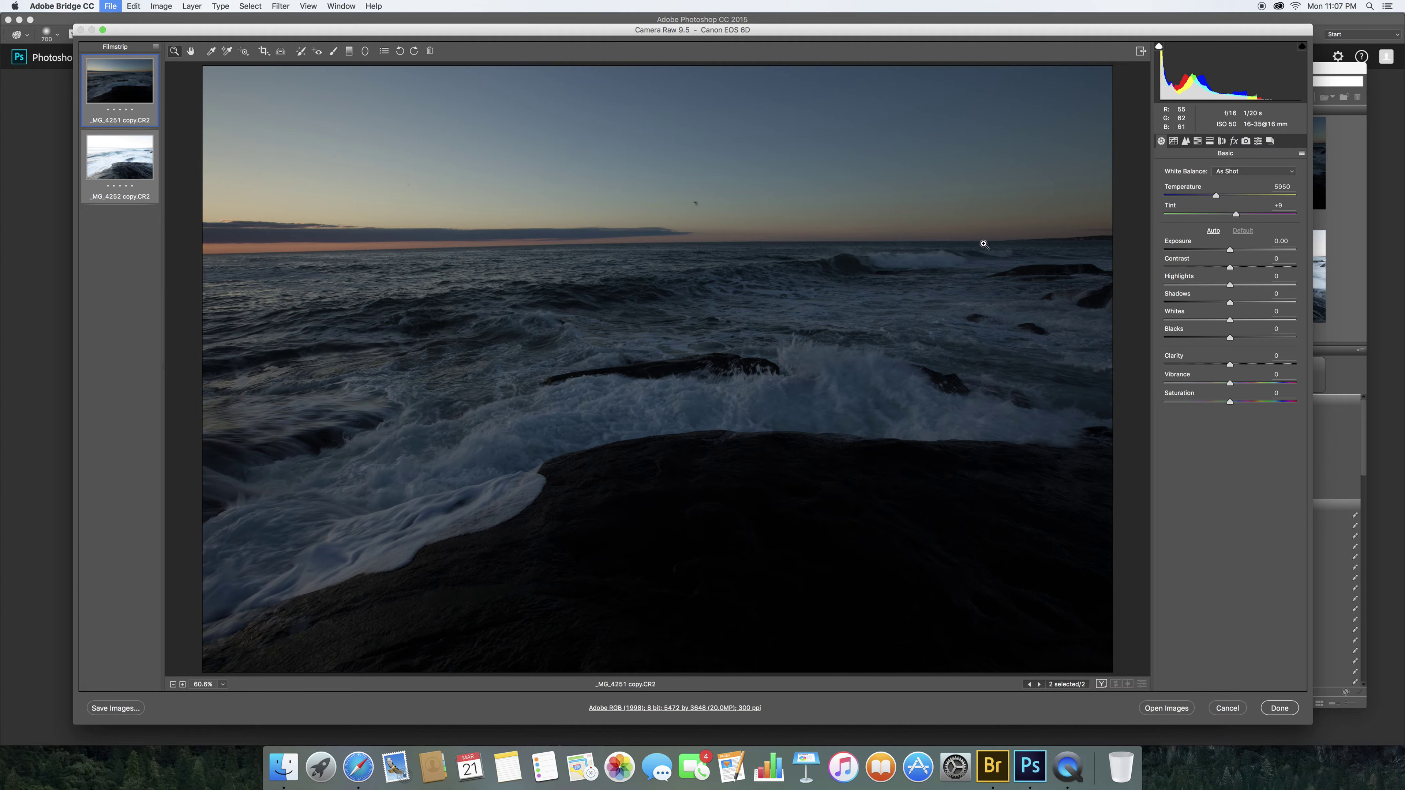
{"action": "left_click", "coordinate": [1237, 173]}
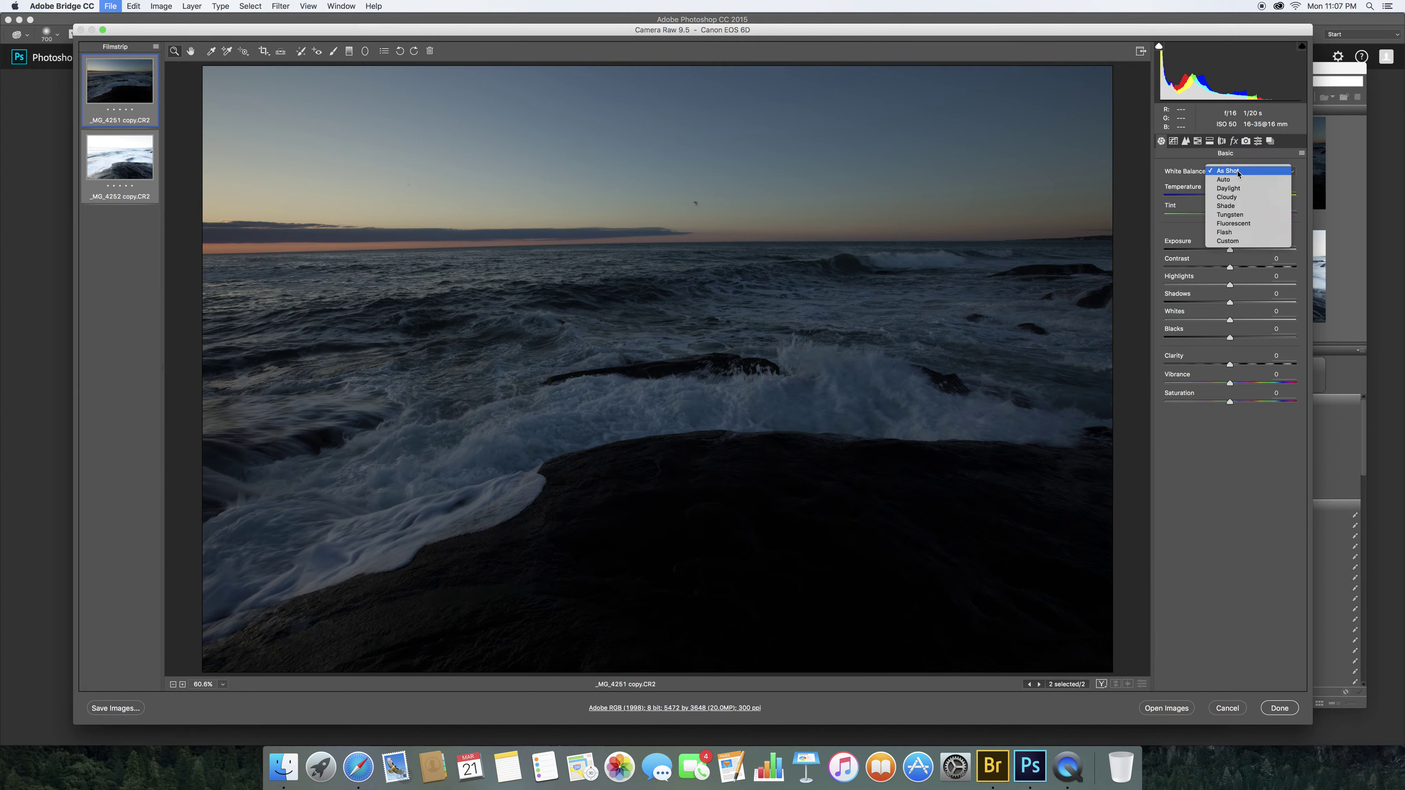
{"action": "left_click", "coordinate": [1237, 172]}
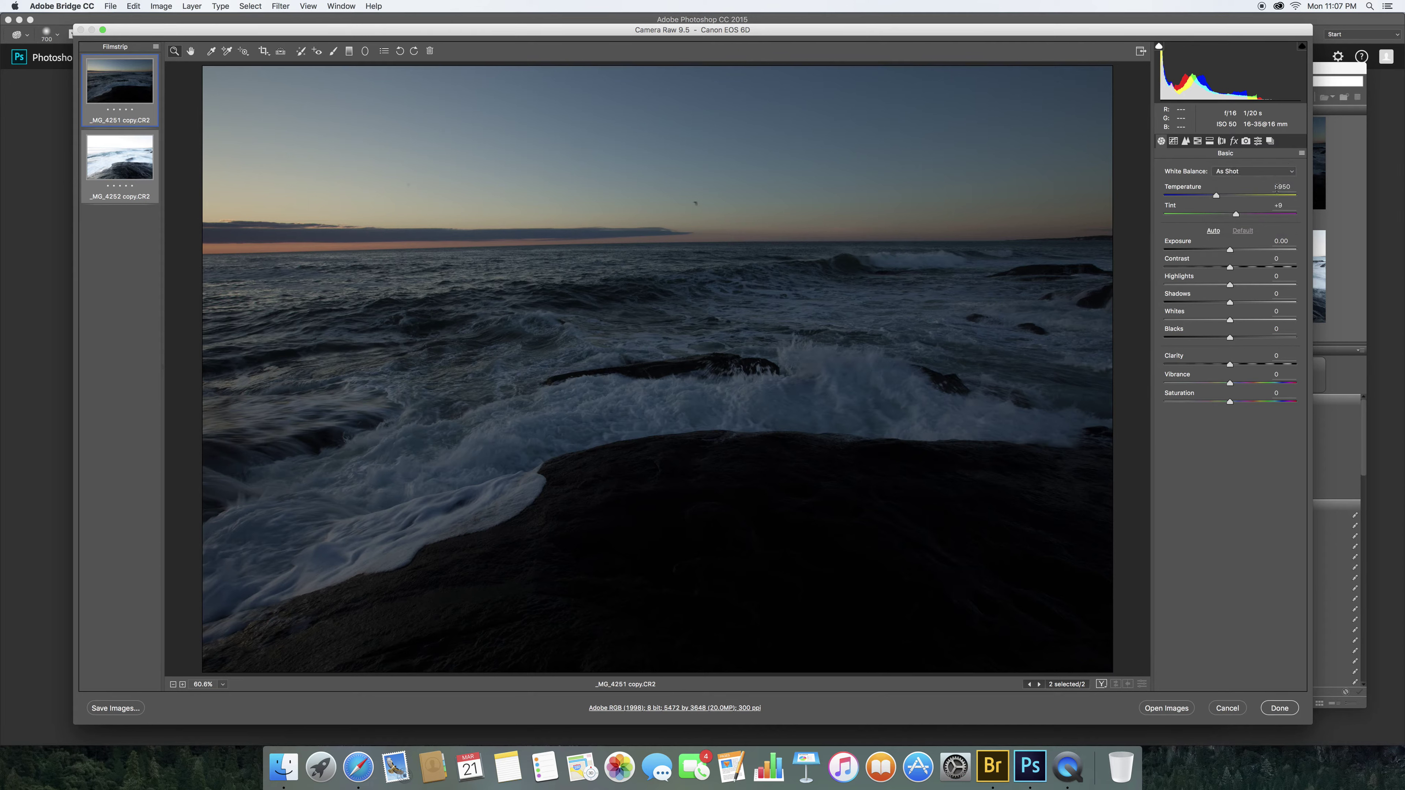
{"action": "left_click", "coordinate": [1278, 187]}
{"action": "left_click", "coordinate": [1225, 175]}
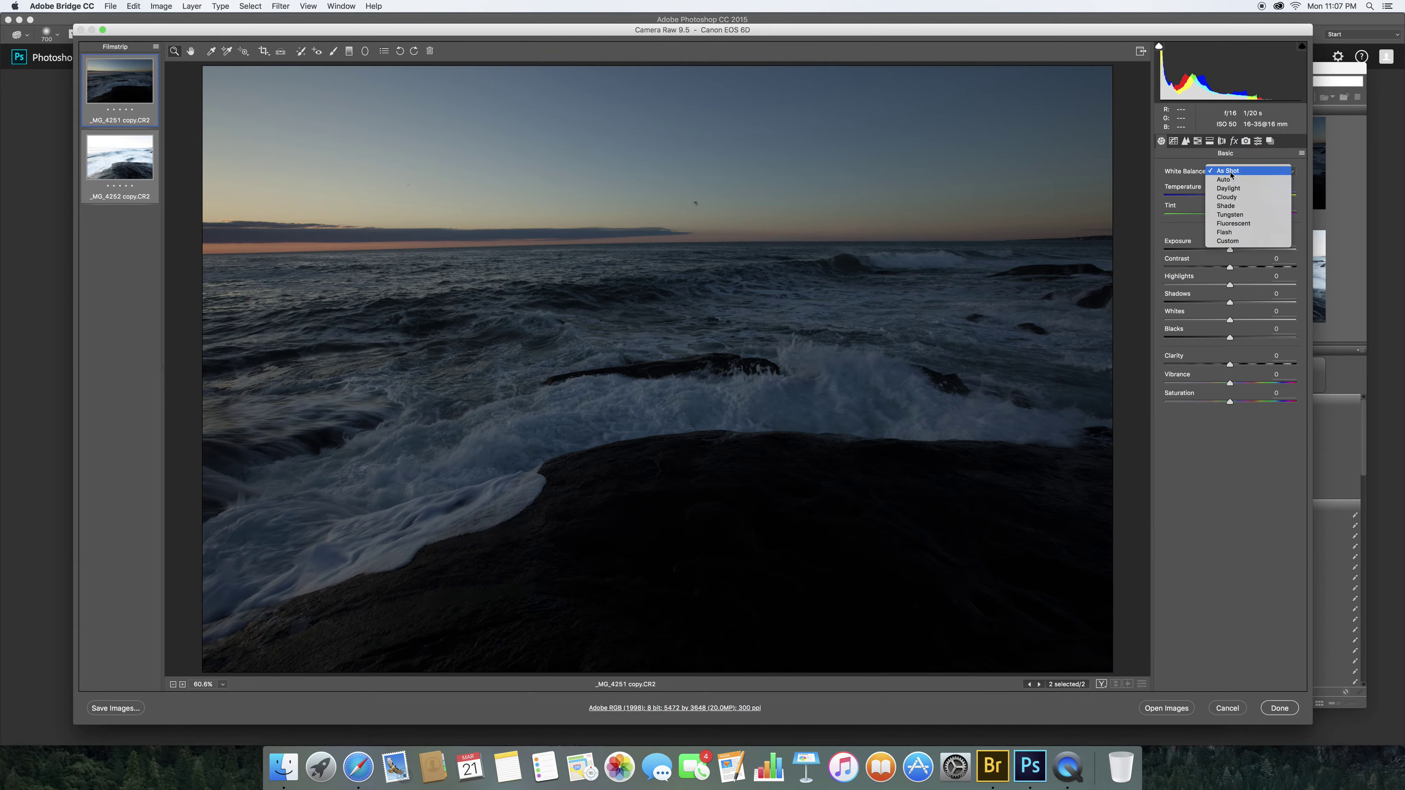
{"action": "left_click", "coordinate": [1232, 198]}
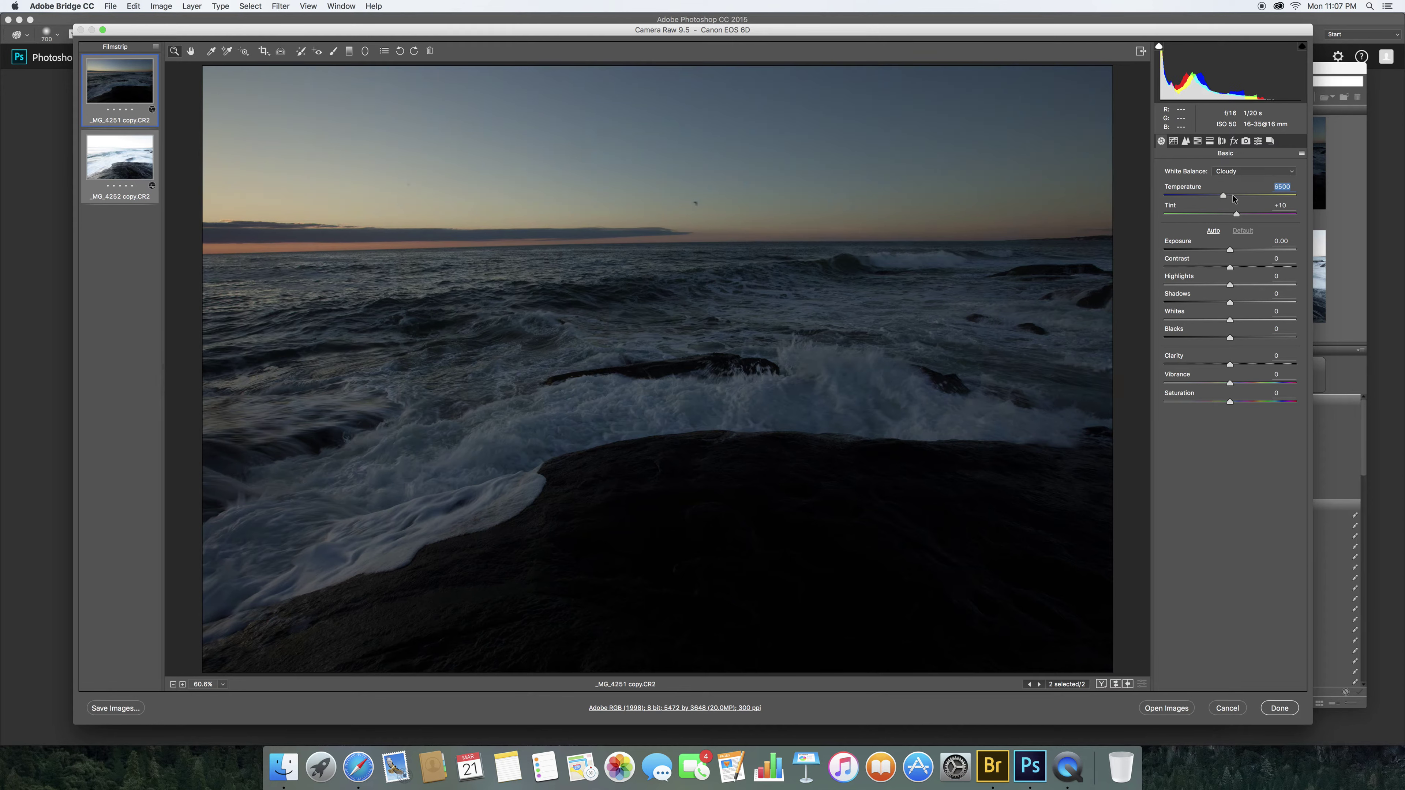
{"action": "left_click", "coordinate": [1233, 173]}
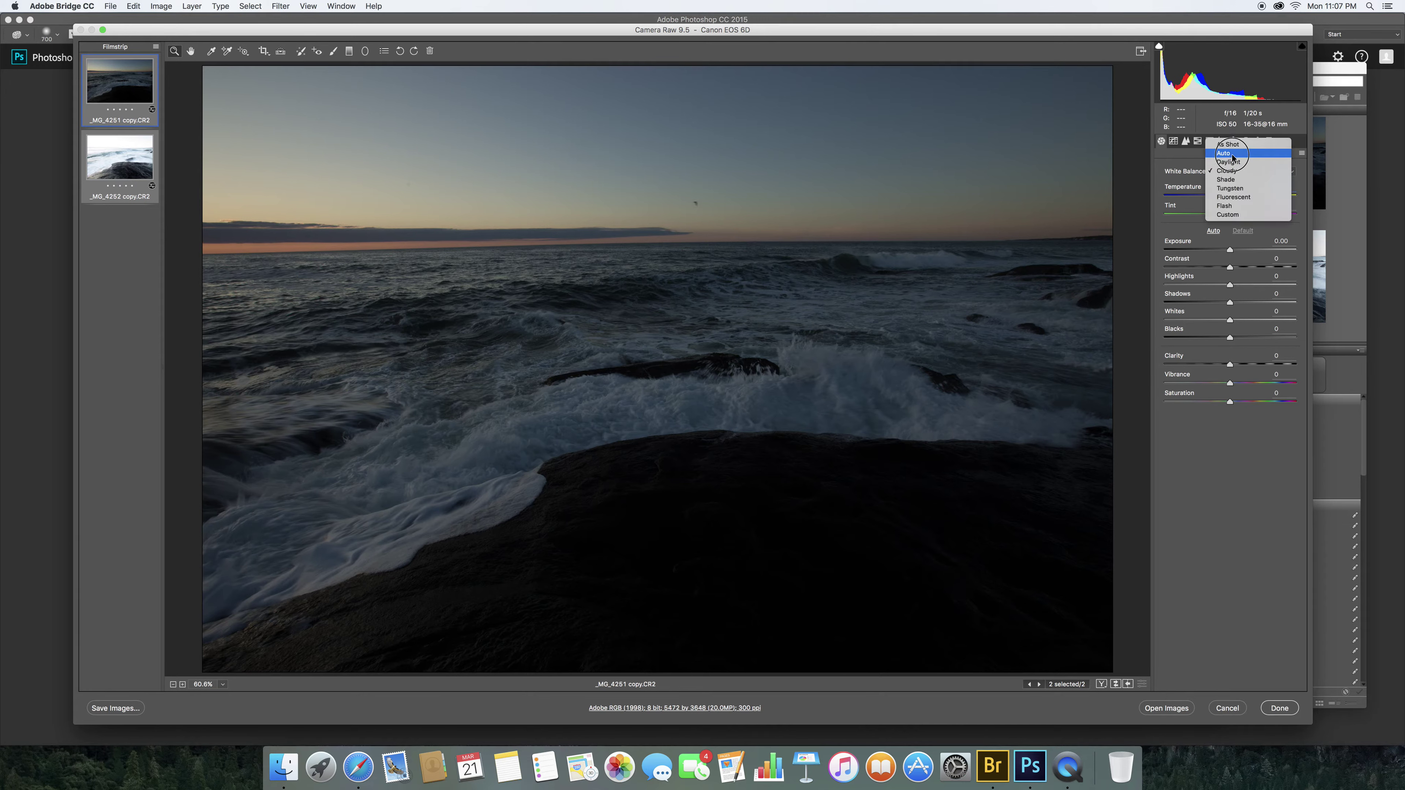
{"action": "left_click", "coordinate": [1231, 153]}
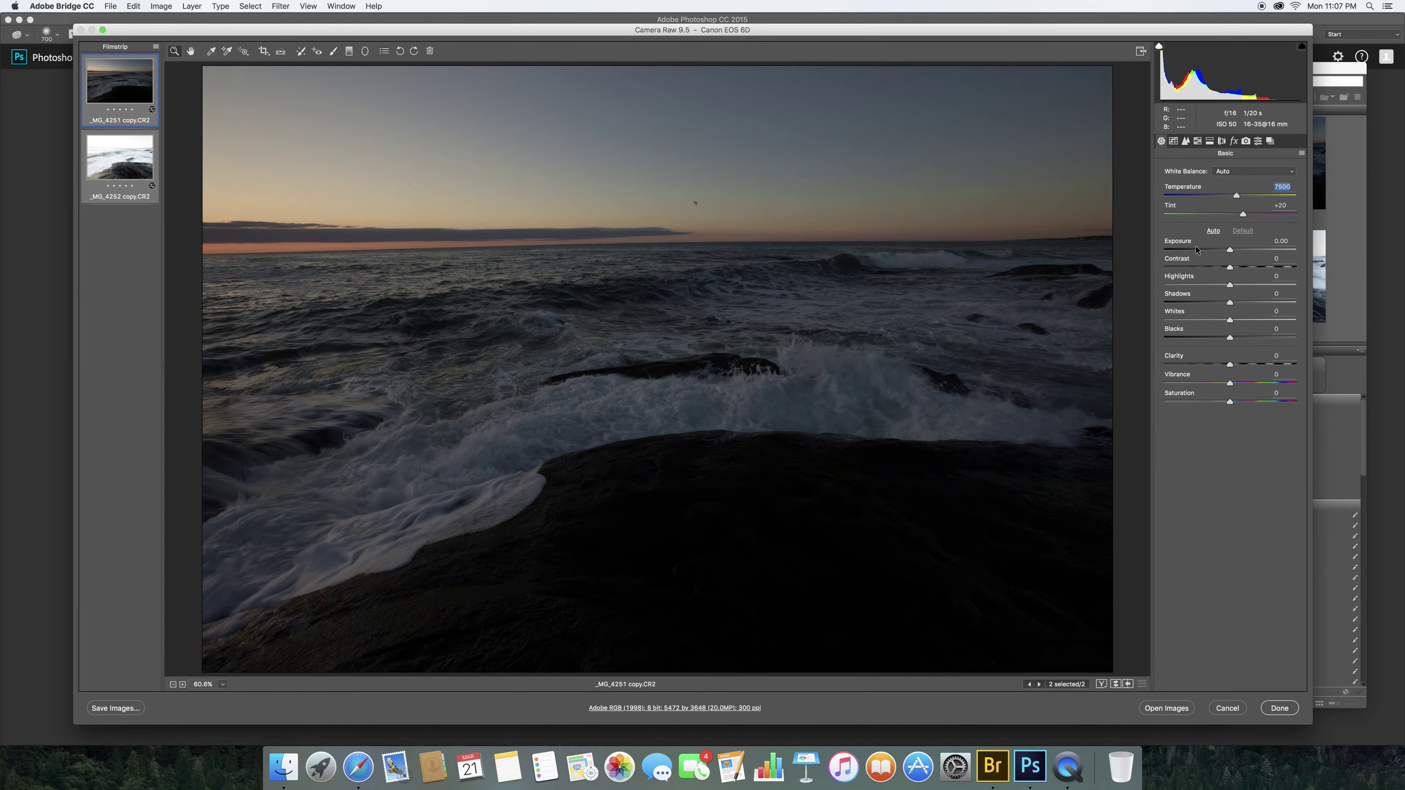
{"action": "left_click", "coordinate": [1174, 142]}
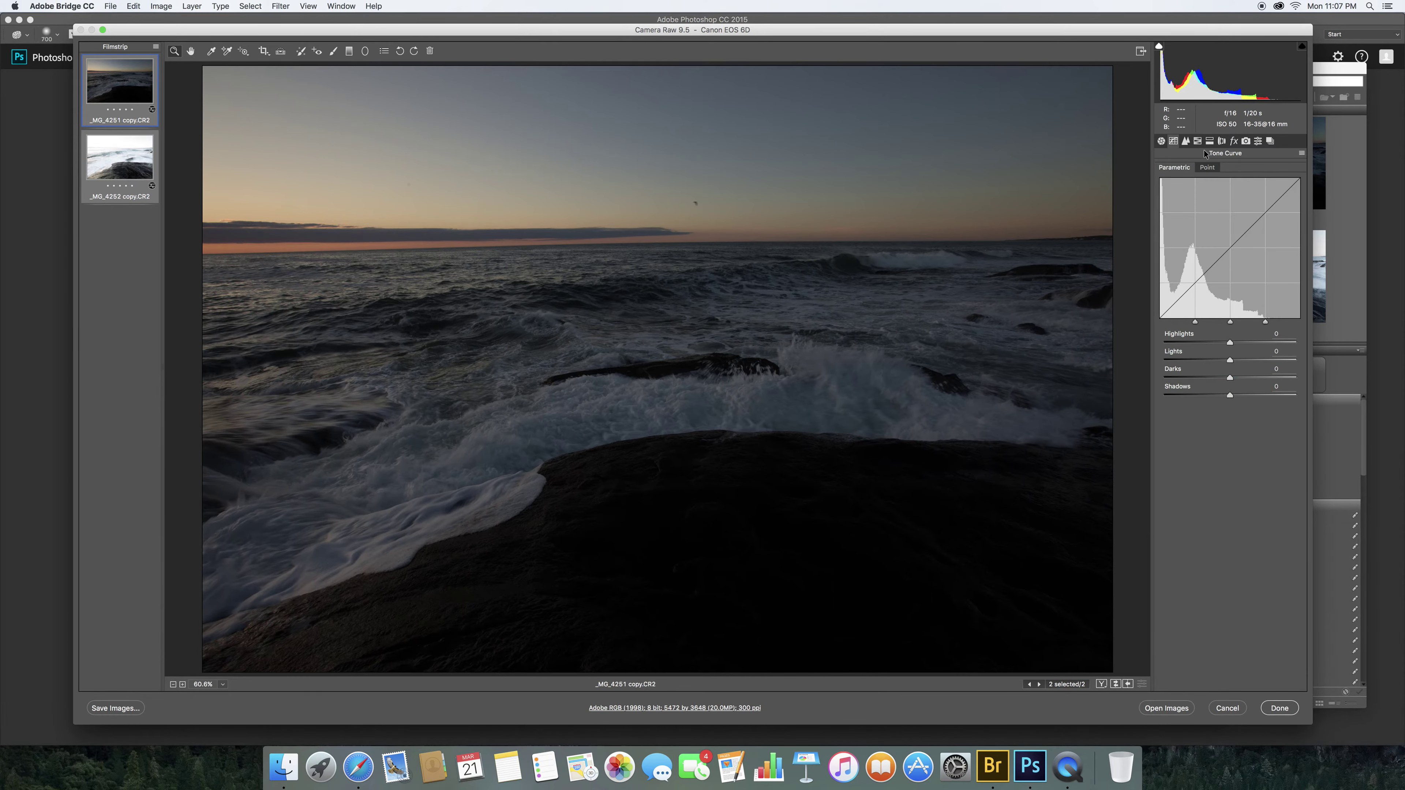
In the Detail tab, set sharpening Amount to 41 and Masking to 14
{"action": "left_click", "coordinate": [1186, 142]}
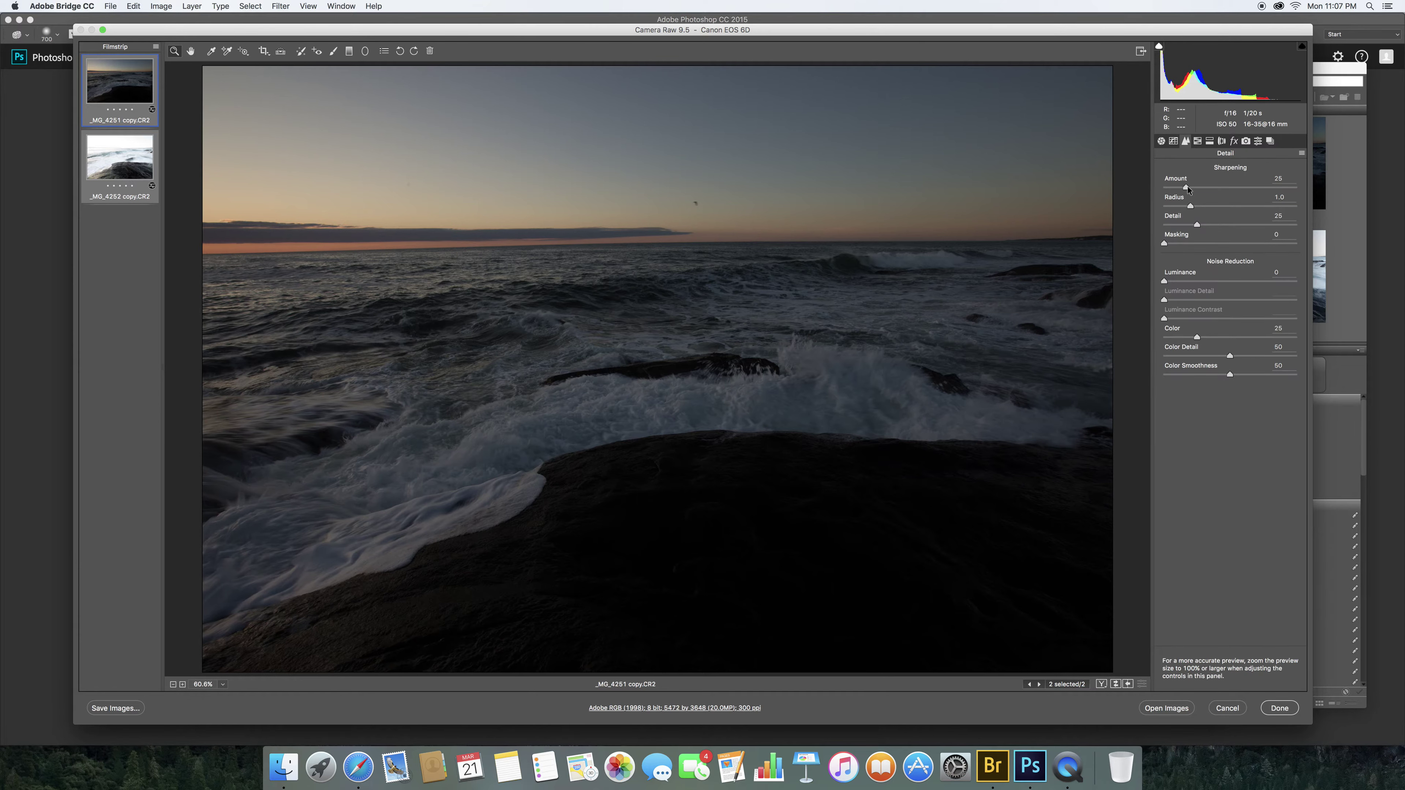
{"action": "left_click_drag", "start_coordinate": [1186, 188], "coordinate": [1200, 189]}
{"action": "key", "text": "alt"}
{"action": "left_click_drag", "start_coordinate": [1165, 246], "coordinate": [1177, 247]}
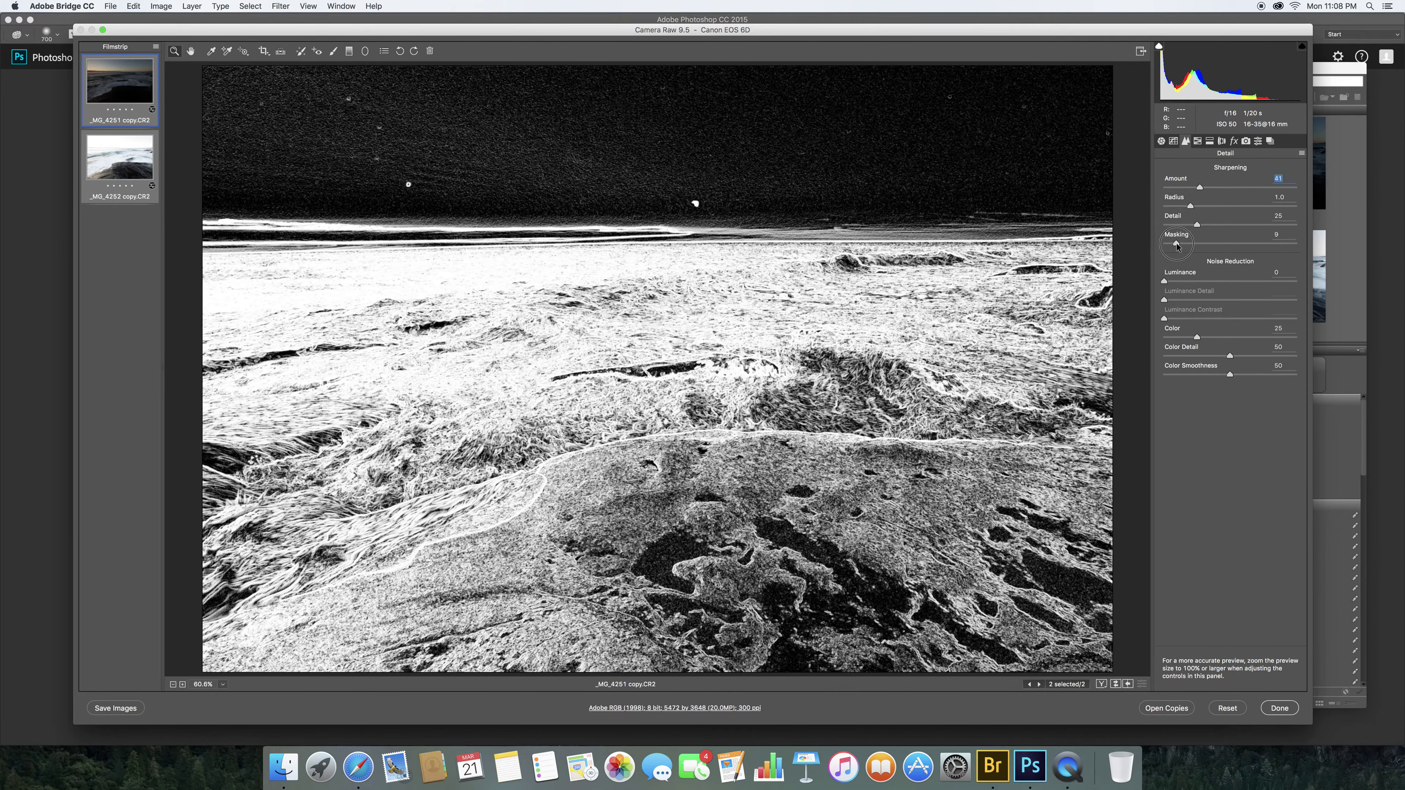
{"action": "left_click_drag", "start_coordinate": [1177, 247], "coordinate": [1177, 246]}
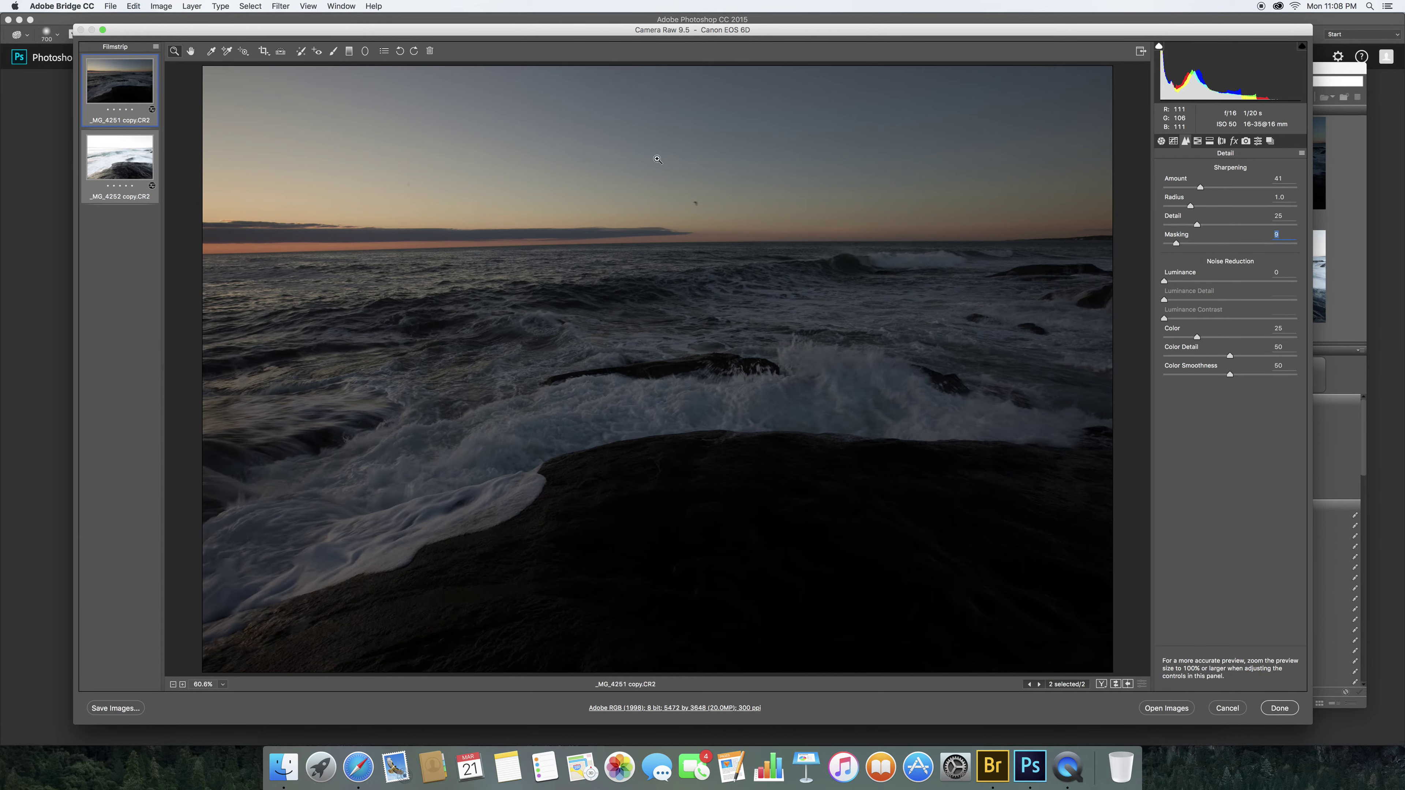
{"action": "key", "text": "alt"}
{"action": "left_click_drag", "start_coordinate": [1177, 246], "coordinate": [1184, 247]}
Zoom to 200% on the sky and set Luminance noise reduction to 2
{"action": "left_click", "coordinate": [854, 161]}
{"action": "left_click", "coordinate": [853, 161]}
{"action": "left_click", "coordinate": [854, 161]}
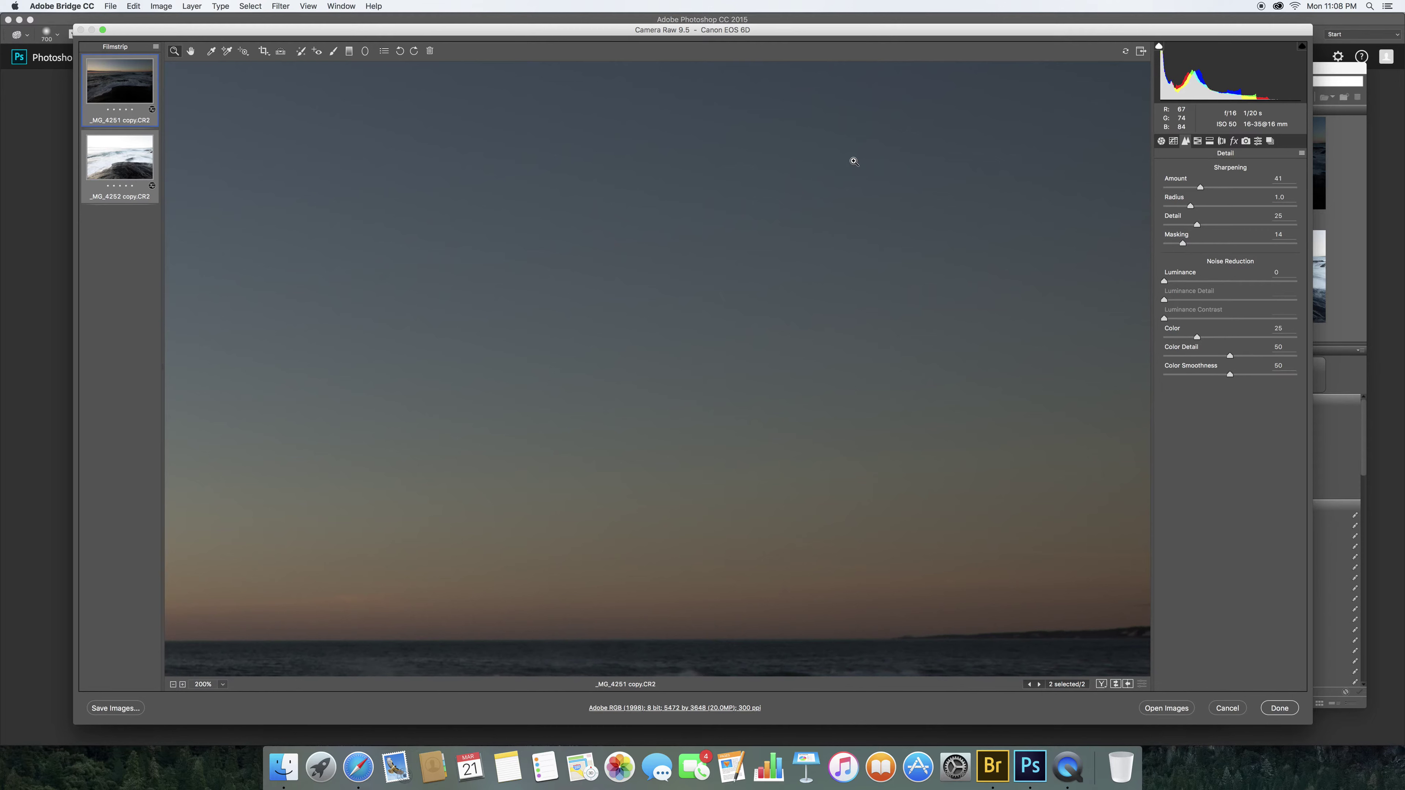
{"action": "left_click", "coordinate": [1164, 282]}
{"action": "left_click_drag", "start_coordinate": [1164, 282], "coordinate": [1173, 282]}
Enable the Canon EF 16-35mm lens profile corrections and show the grid overlay
{"action": "left_click", "coordinate": [1198, 141]}
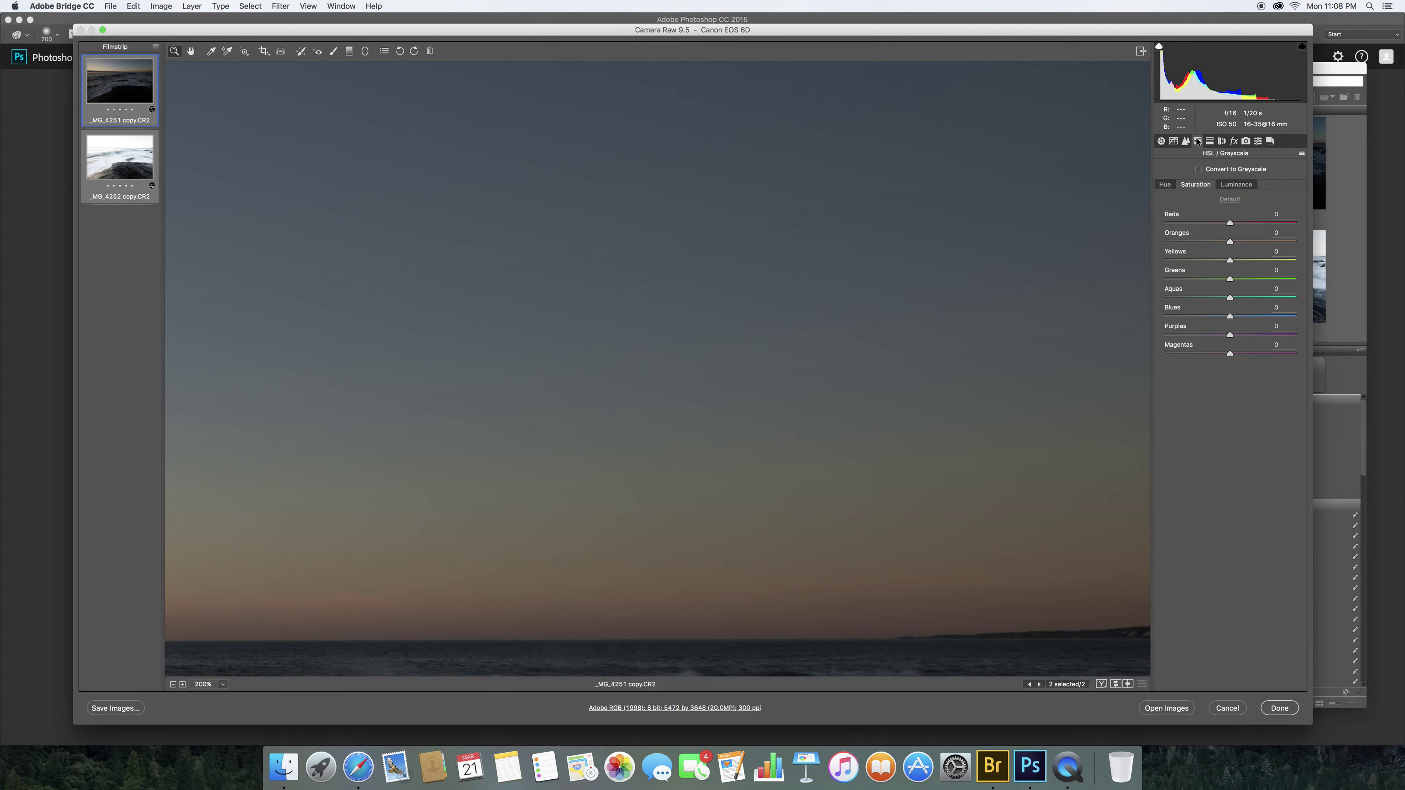
{"action": "left_click", "coordinate": [1210, 142]}
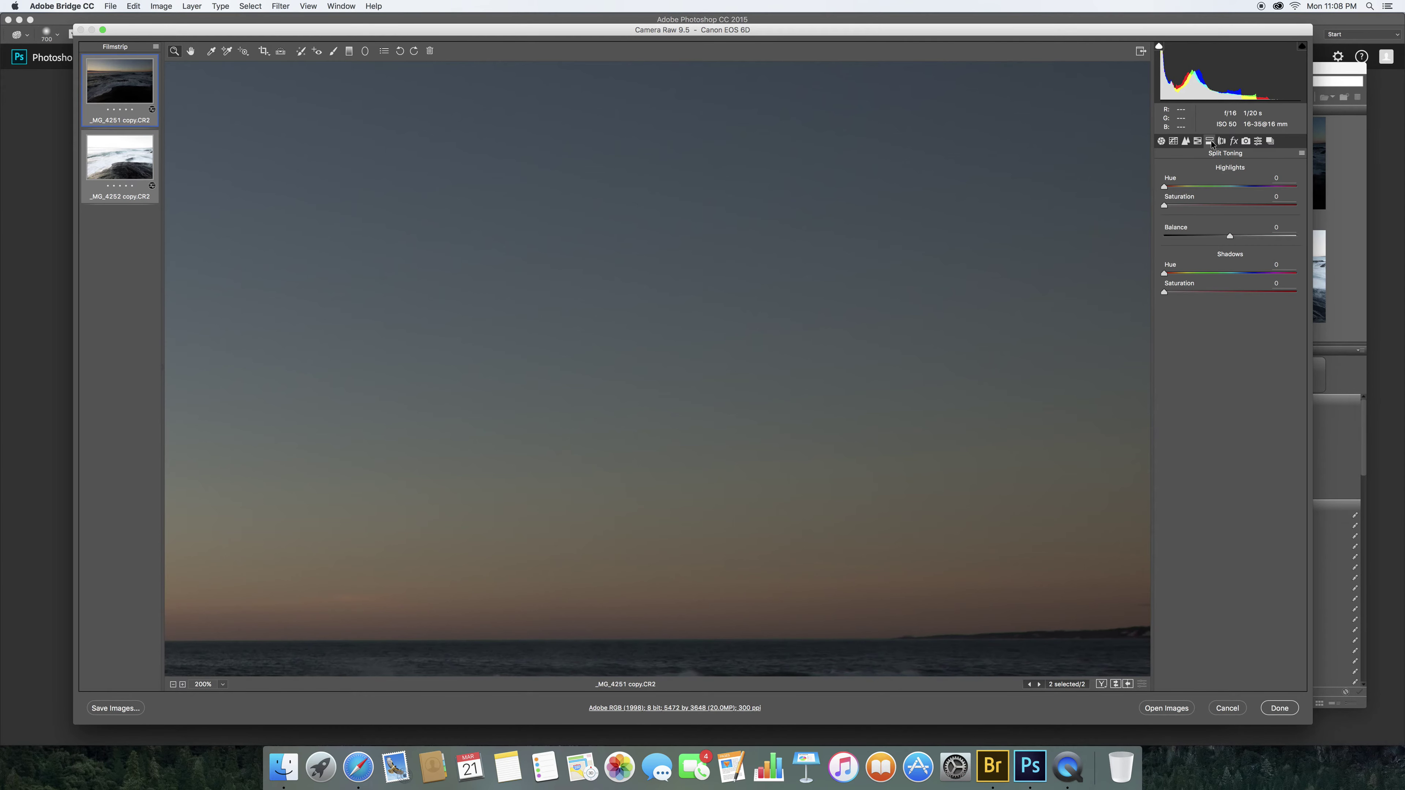
{"action": "left_click", "coordinate": [1222, 142]}
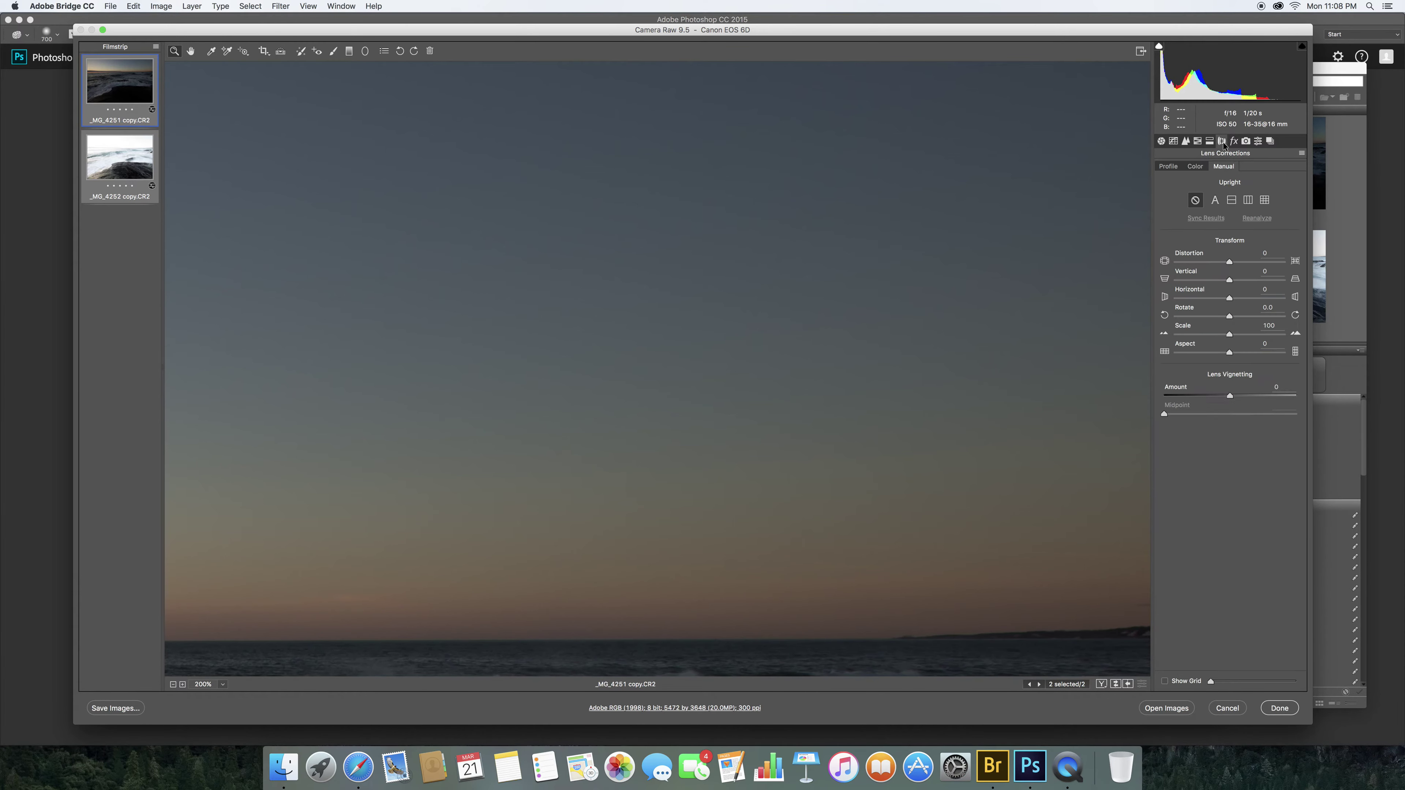
{"action": "left_click", "coordinate": [1166, 167]}
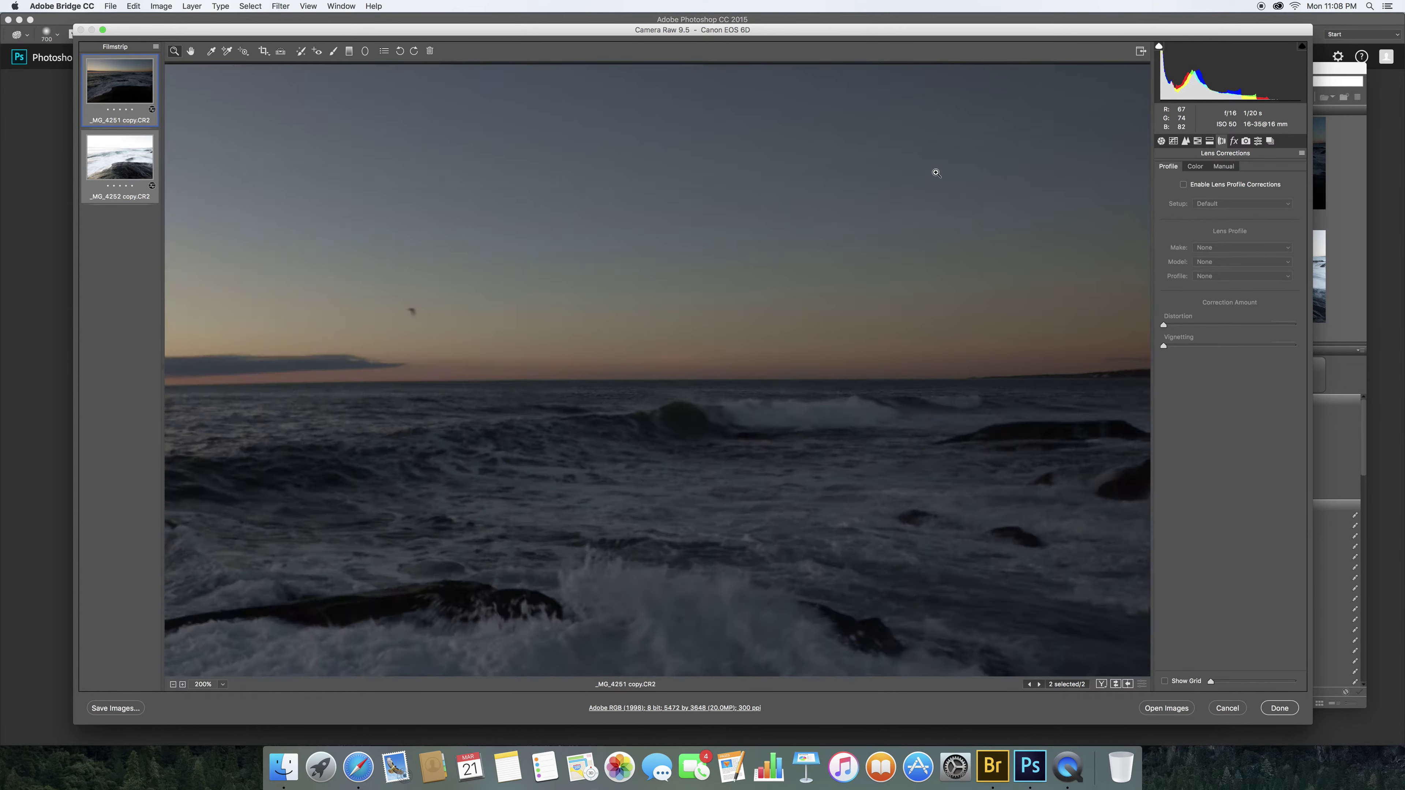
{"action": "key", "text": "super+0"}
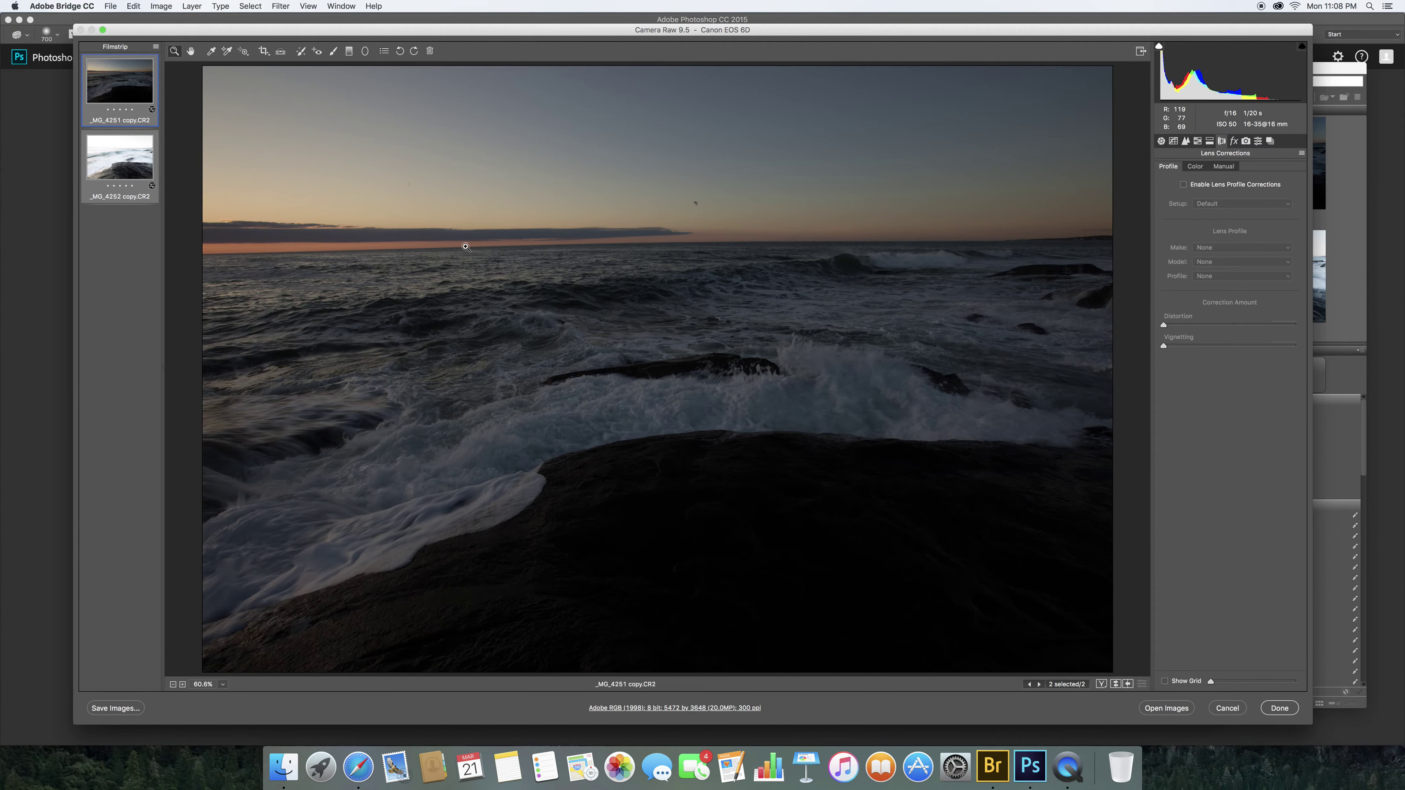
{"action": "left_click", "coordinate": [1183, 186]}
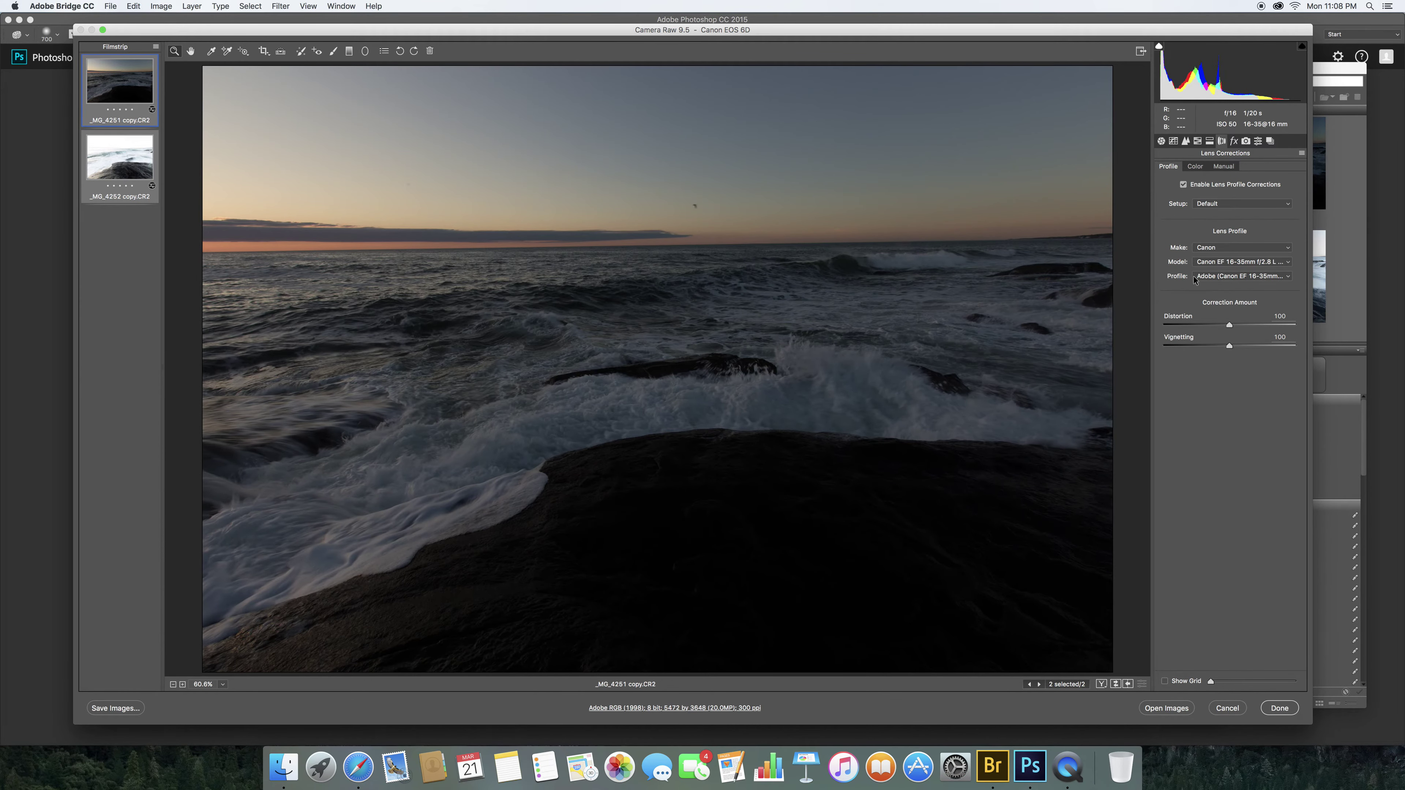
{"action": "left_click", "coordinate": [1165, 681]}
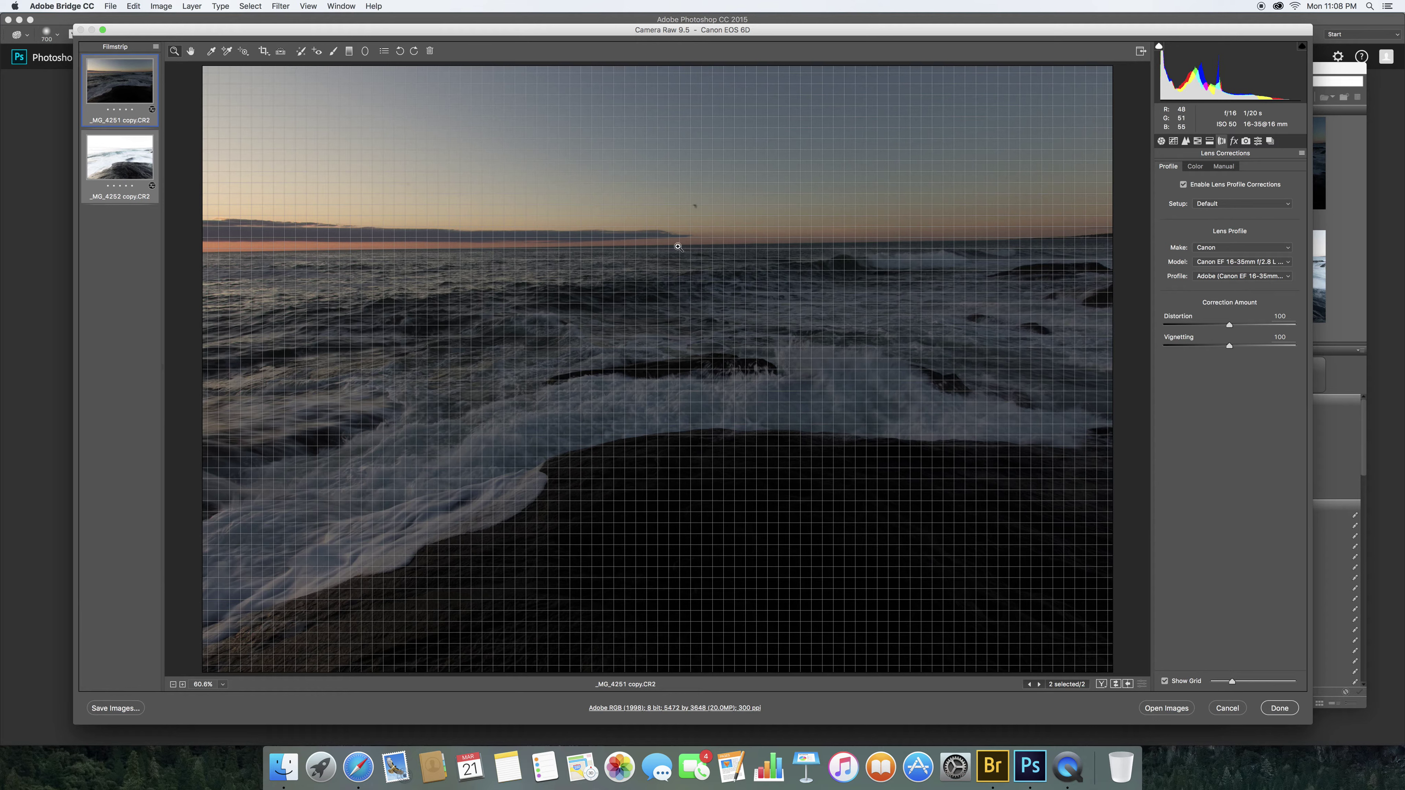
Try levelling the horizon with the manual Rotate slider, around +0.9
{"action": "left_click", "coordinate": [1222, 168]}
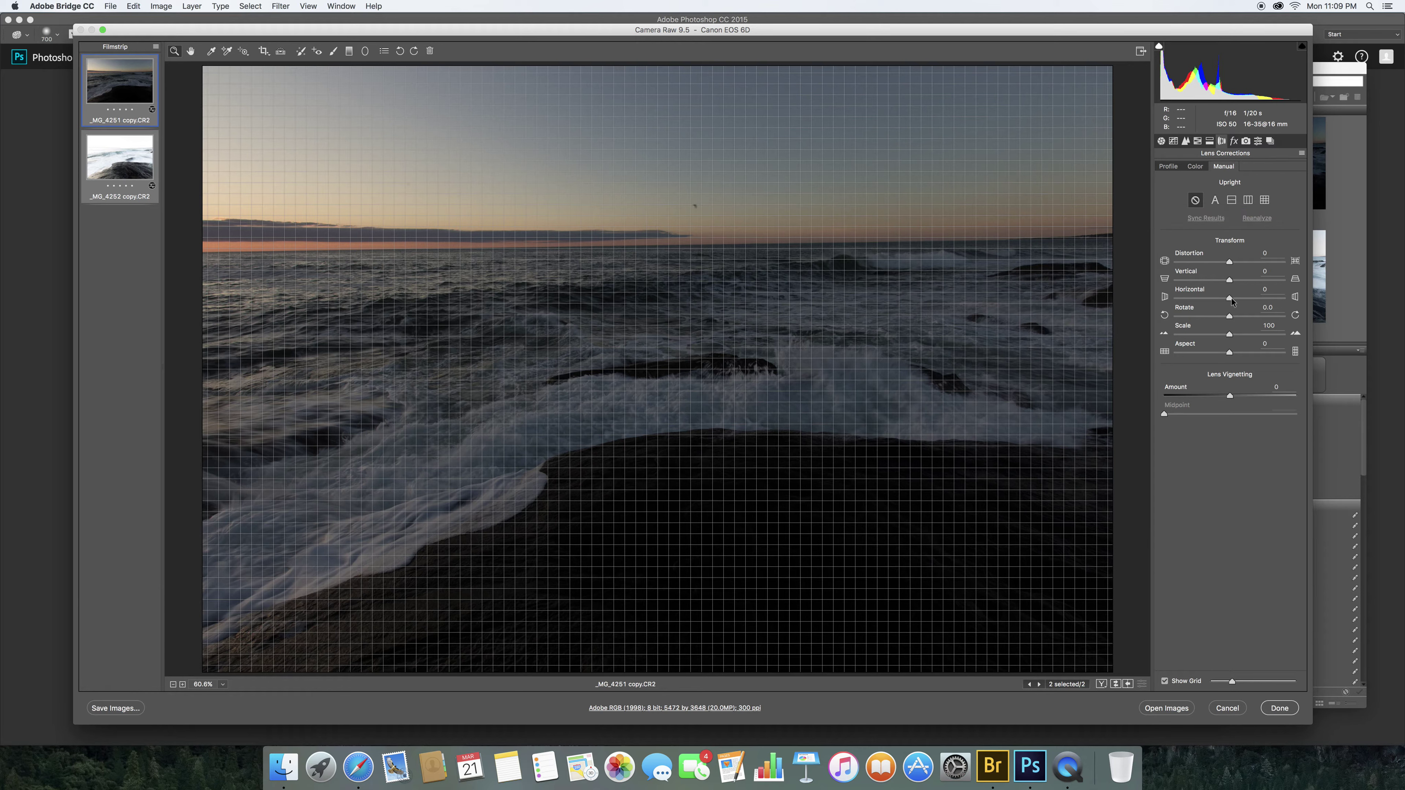
{"action": "left_click_drag", "start_coordinate": [1230, 317], "coordinate": [1236, 315]}
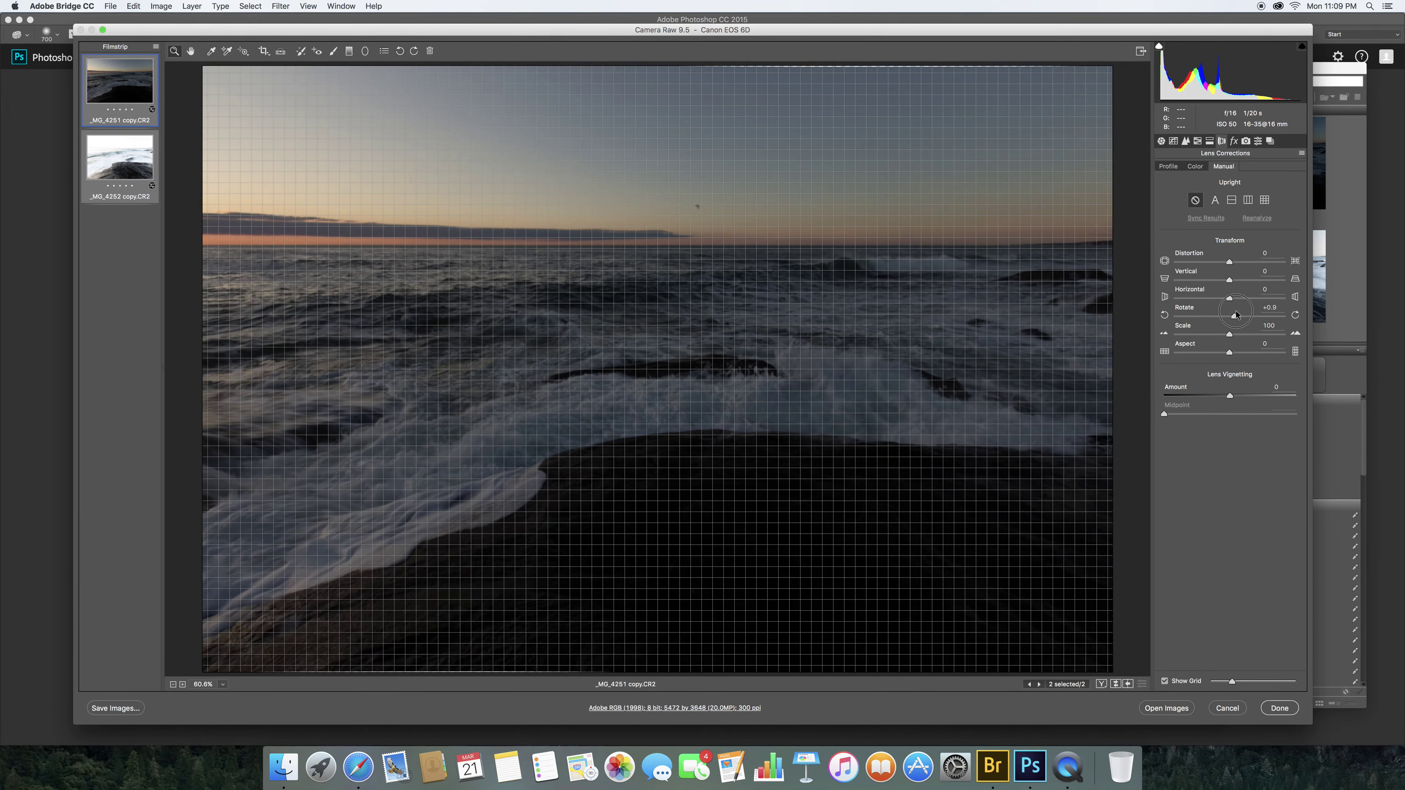
{"action": "left_click_drag", "start_coordinate": [1236, 315], "coordinate": [1236, 313]}
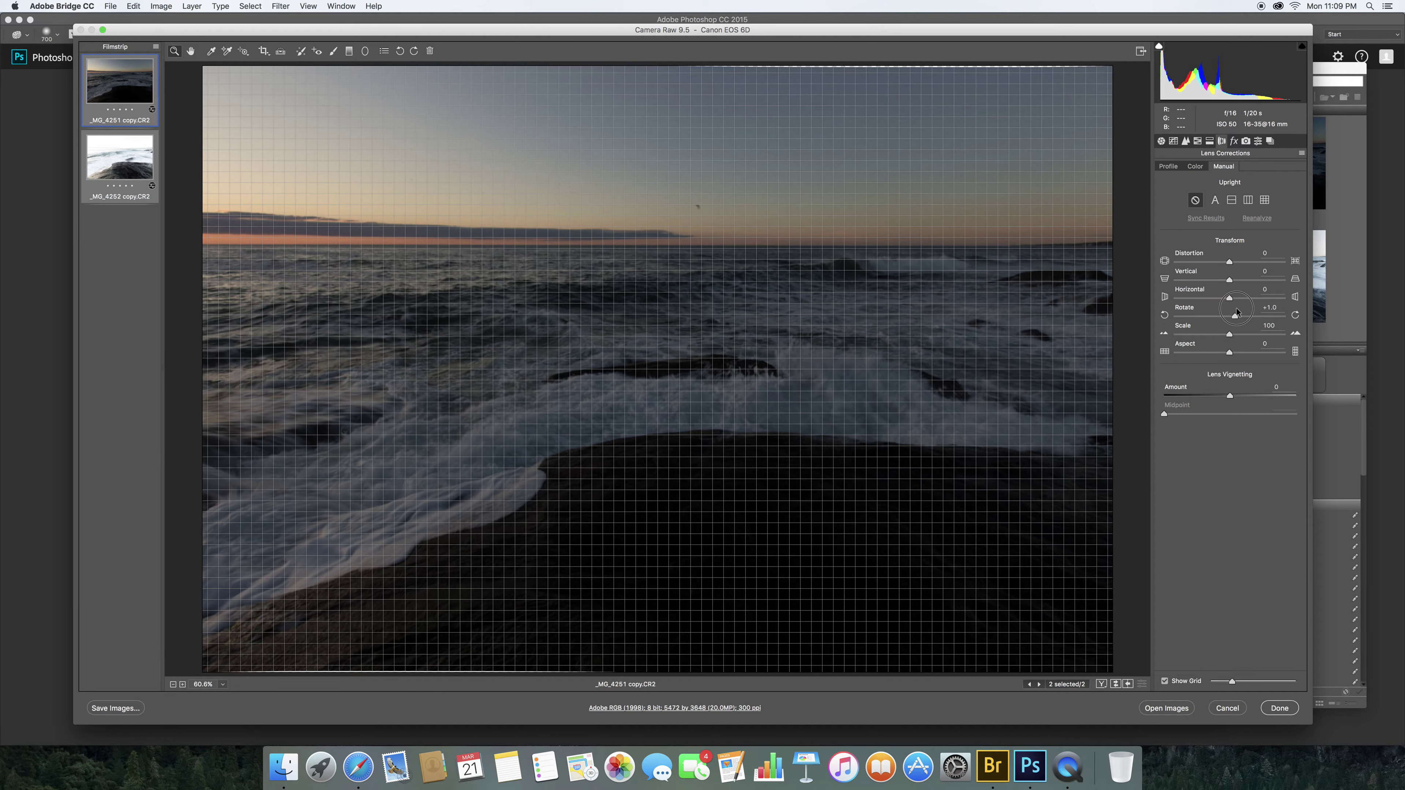
{"action": "left_click_drag", "start_coordinate": [1237, 313], "coordinate": [1235, 313]}
Apply Auto Upright correction, compare it with Off, and zoom out
{"action": "mouse_move", "coordinate": [1220, 210]}
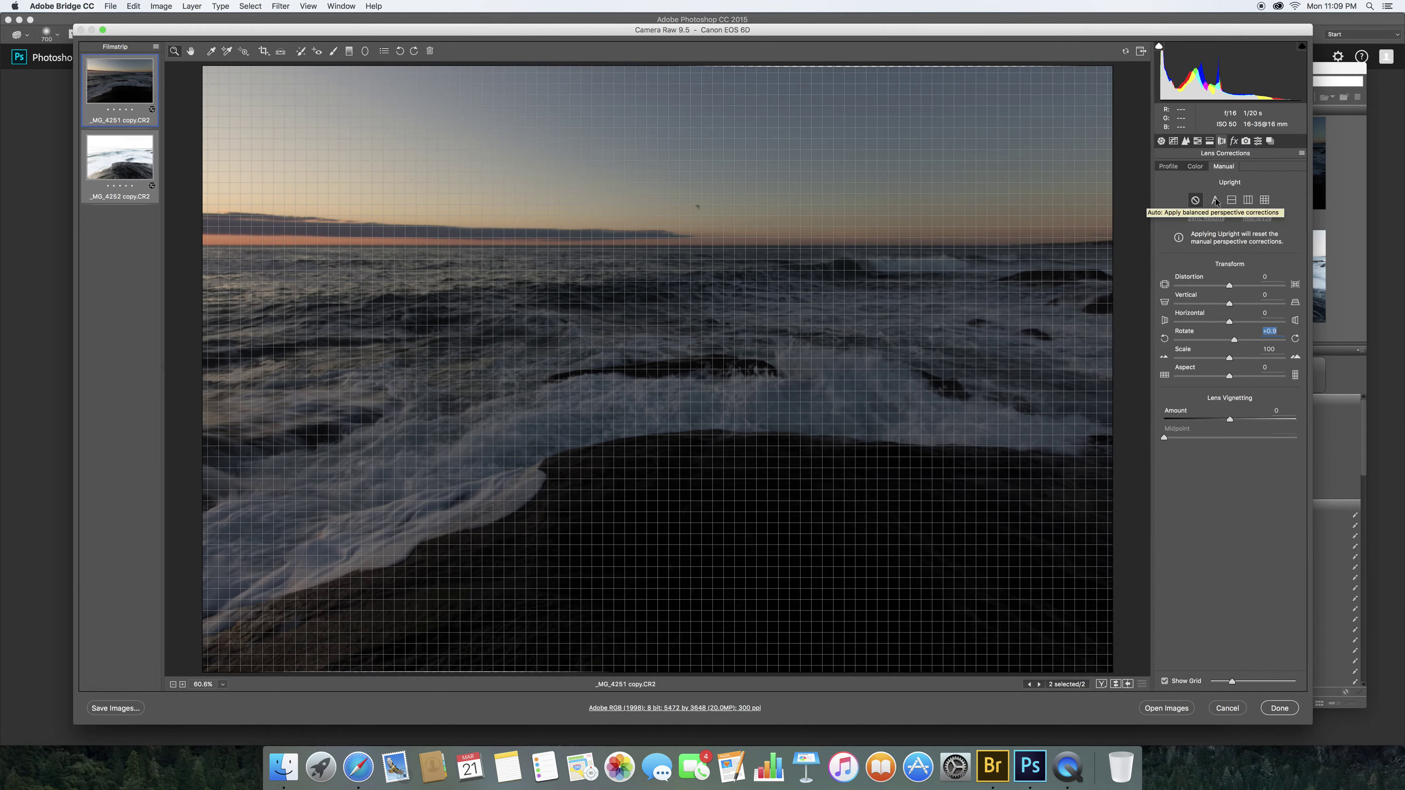
{"action": "left_click", "coordinate": [1215, 200]}
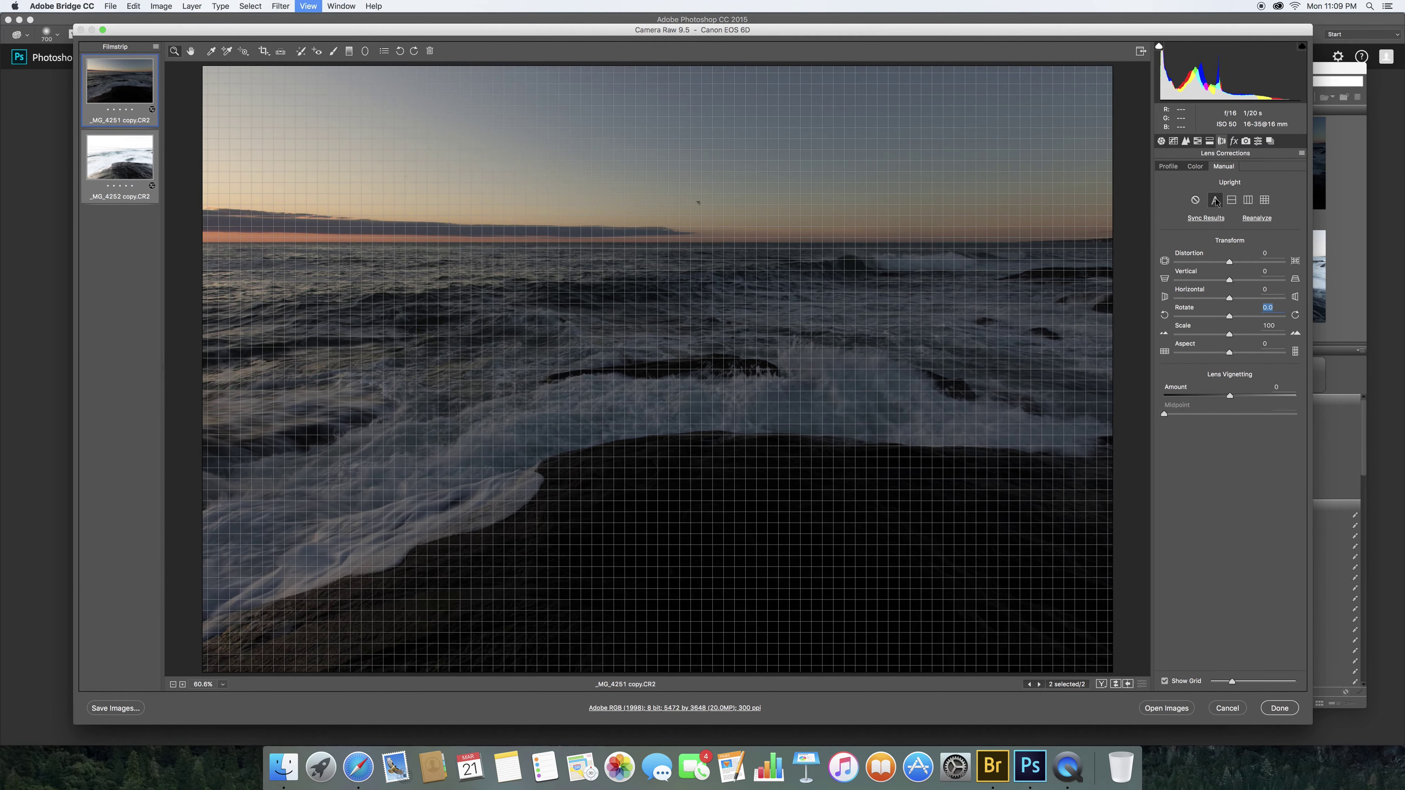
{"action": "left_click", "coordinate": [1215, 202]}
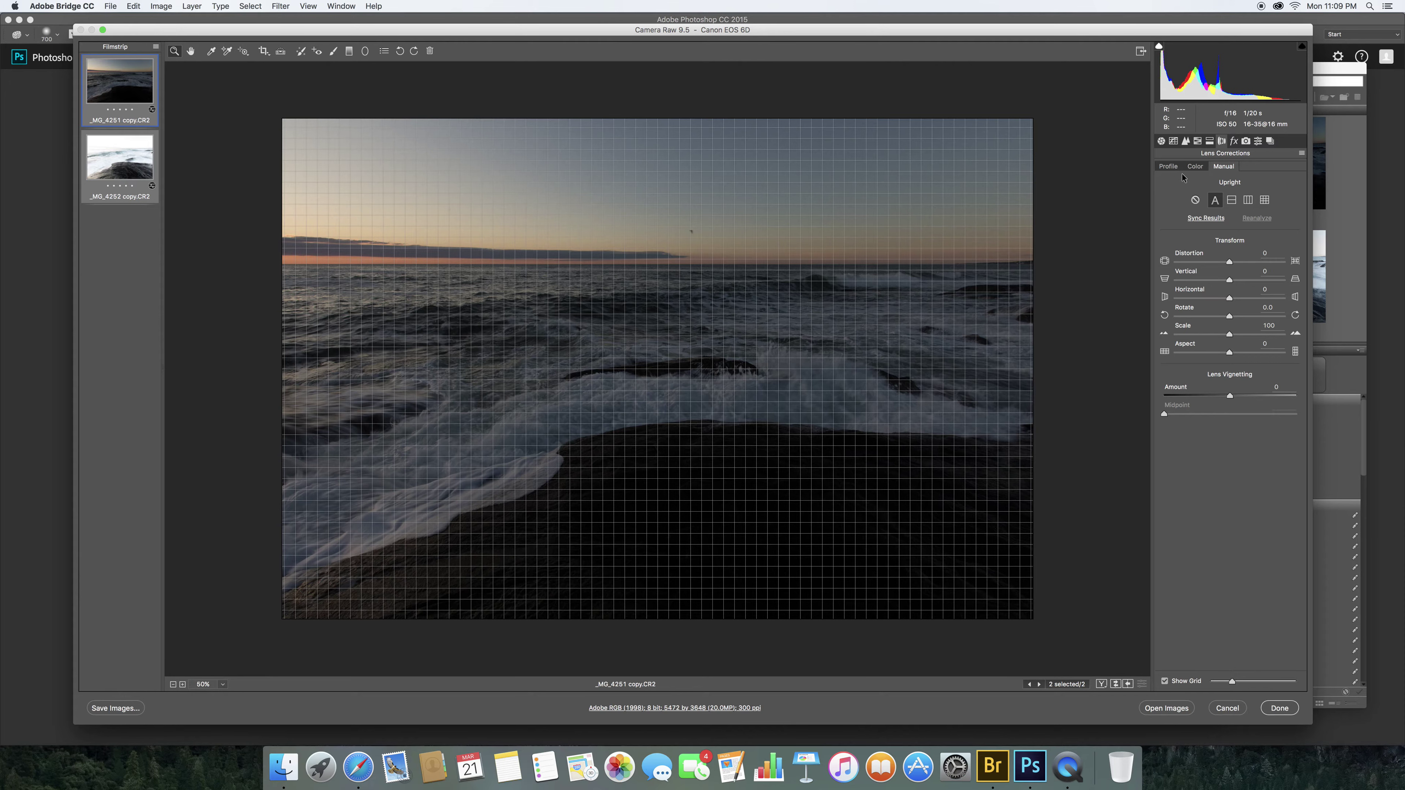
{"action": "left_click", "coordinate": [1195, 200]}
{"action": "left_click", "coordinate": [1213, 200]}
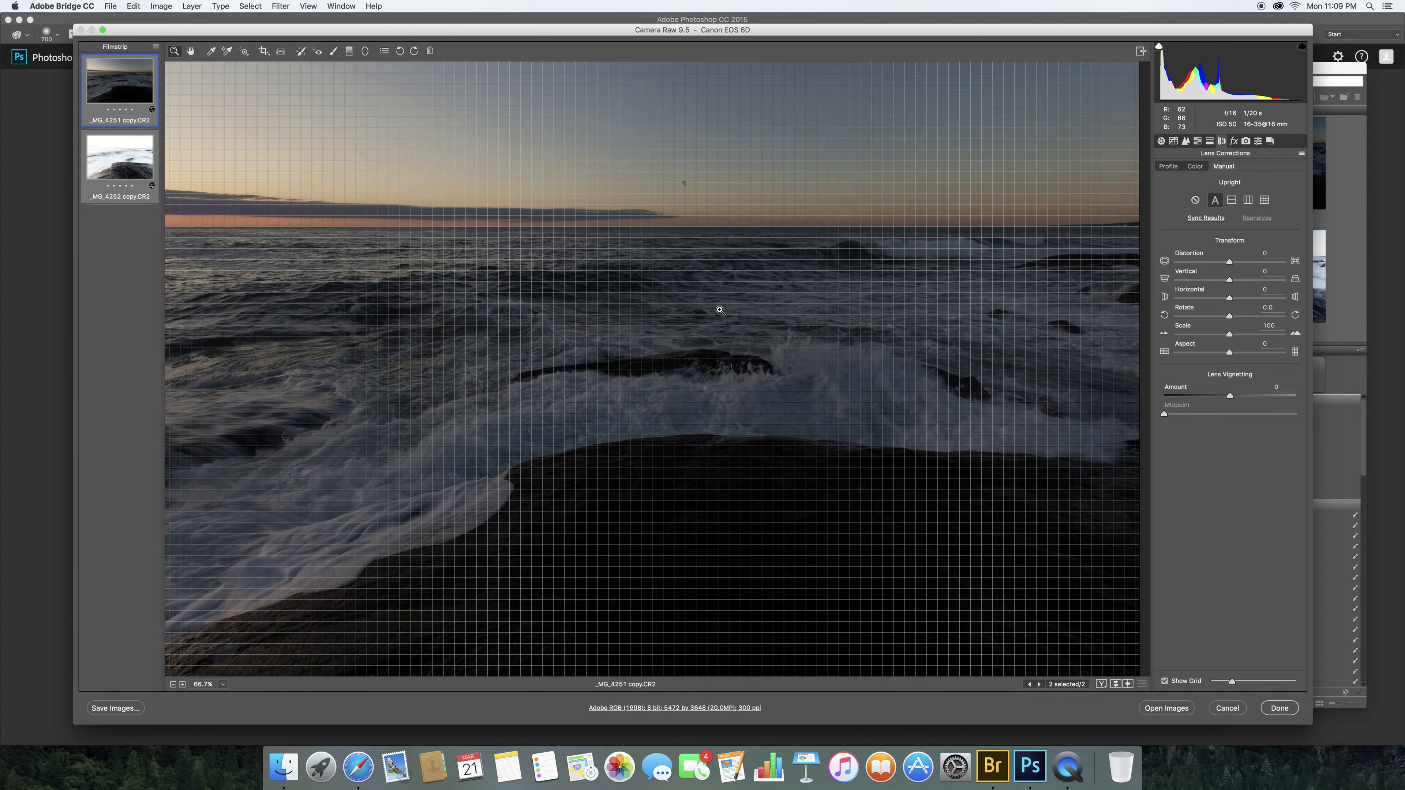
{"action": "key", "text": "super+minus"}
{"action": "key", "text": "super+minus"}
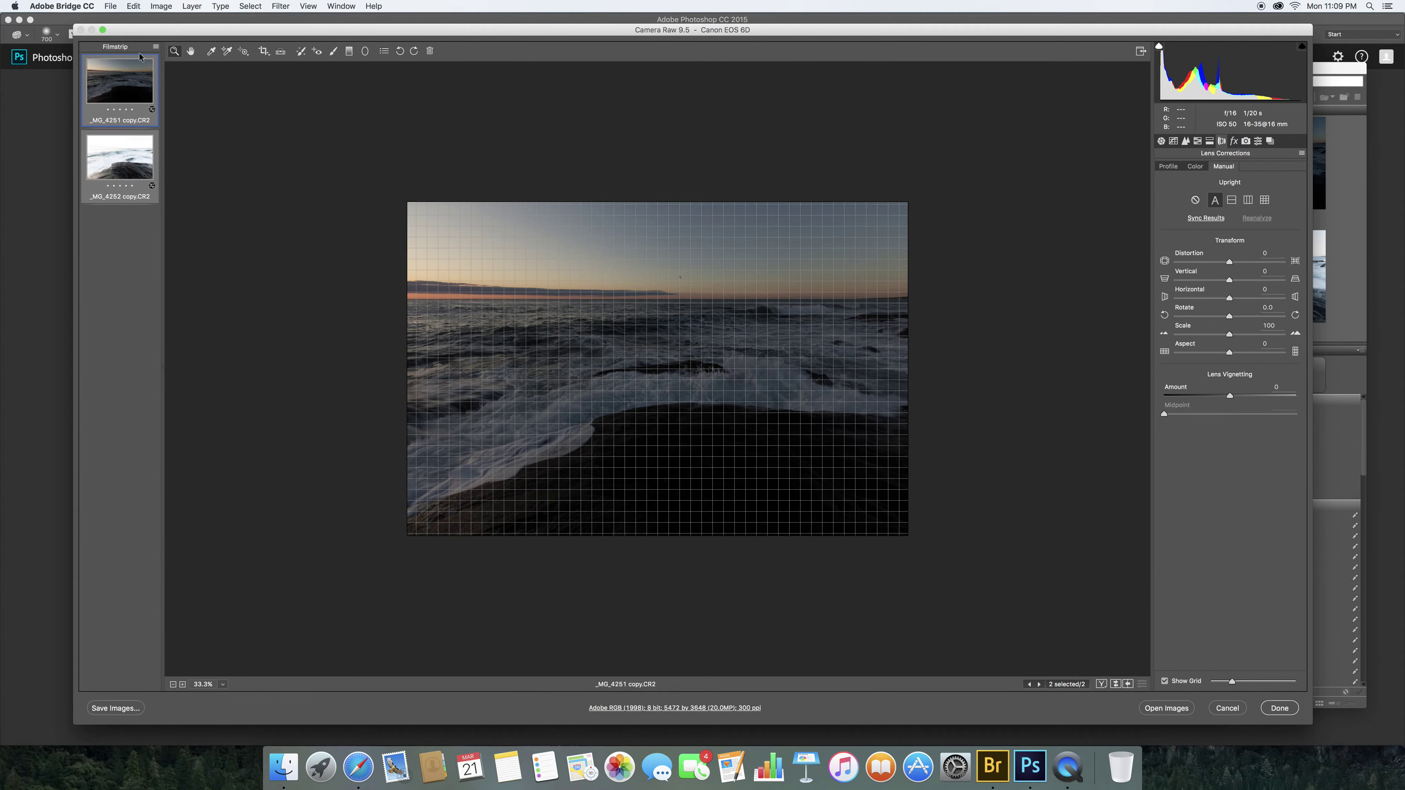
Select all filmstrip images and synchronize every setting across them
{"action": "left_click", "coordinate": [155, 46]}
{"action": "left_click", "coordinate": [181, 55]}
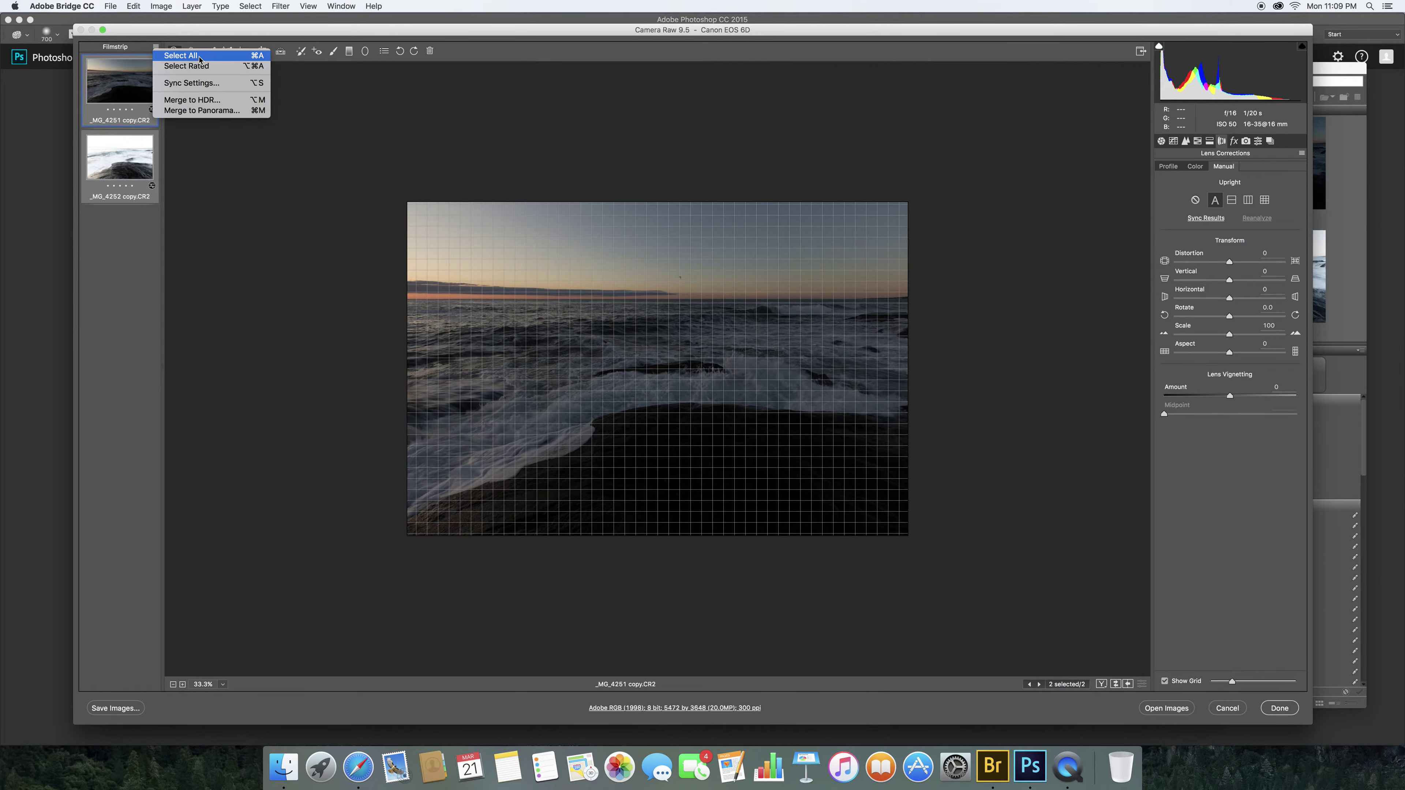
{"action": "left_click", "coordinate": [157, 49]}
{"action": "left_click", "coordinate": [188, 83]}
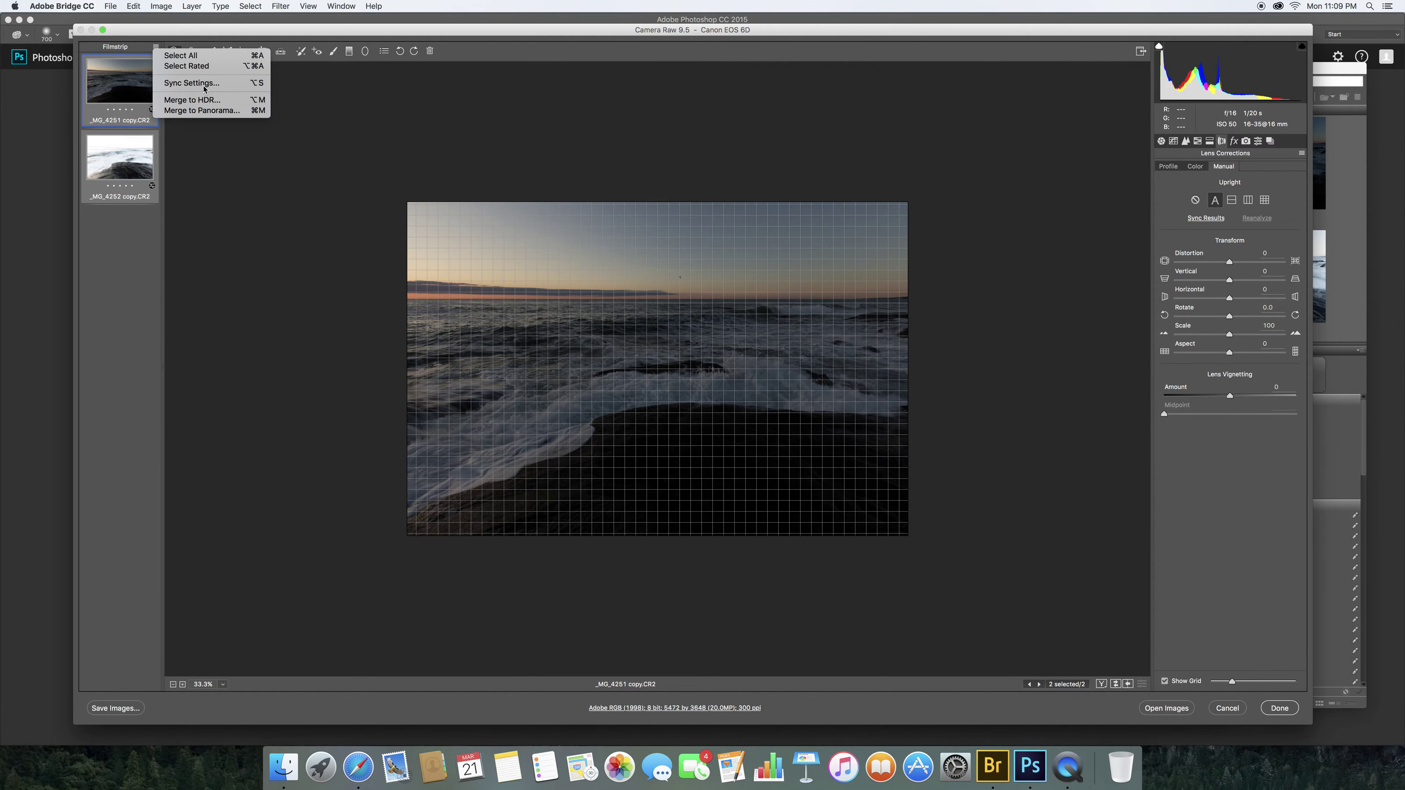
{"action": "left_click", "coordinate": [785, 208]}
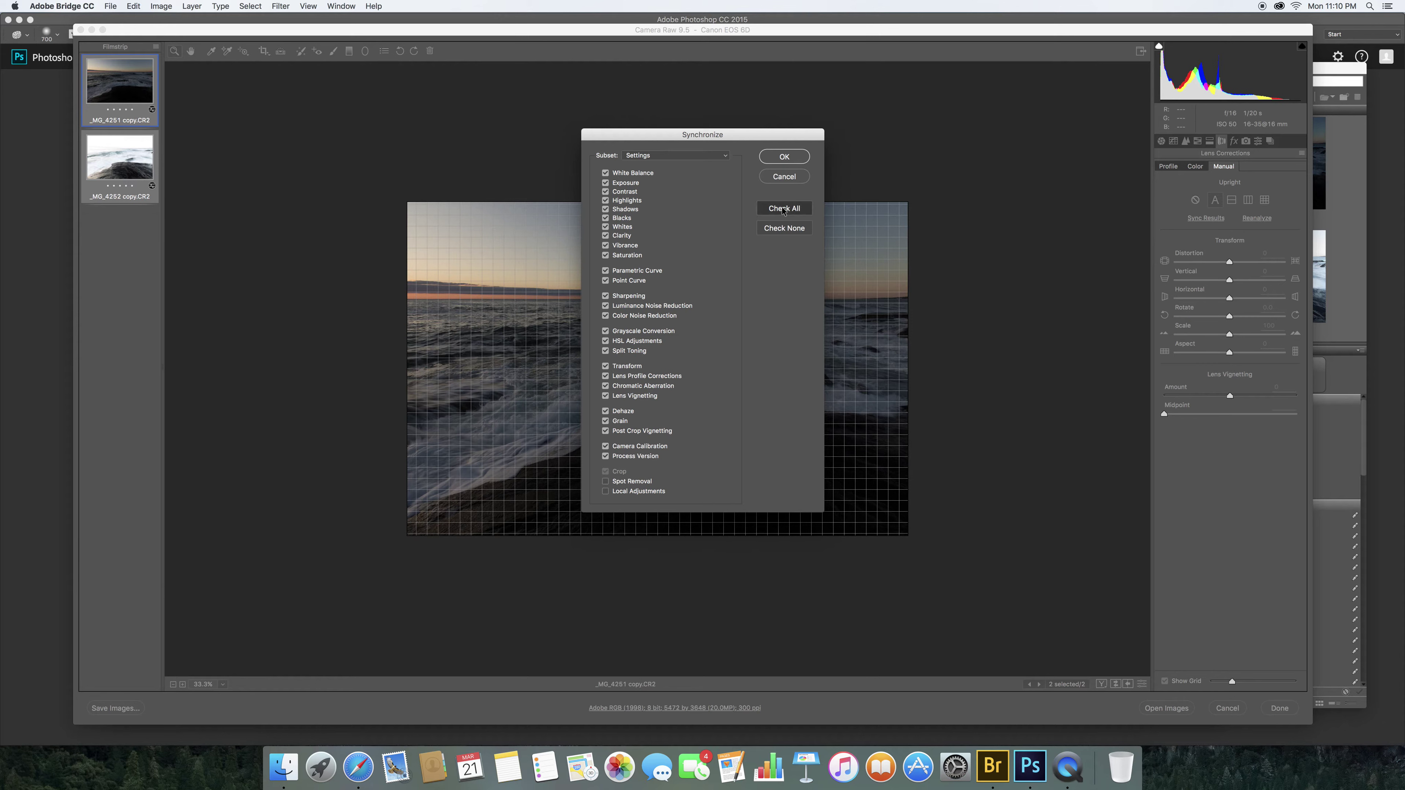
{"action": "left_click", "coordinate": [786, 156]}
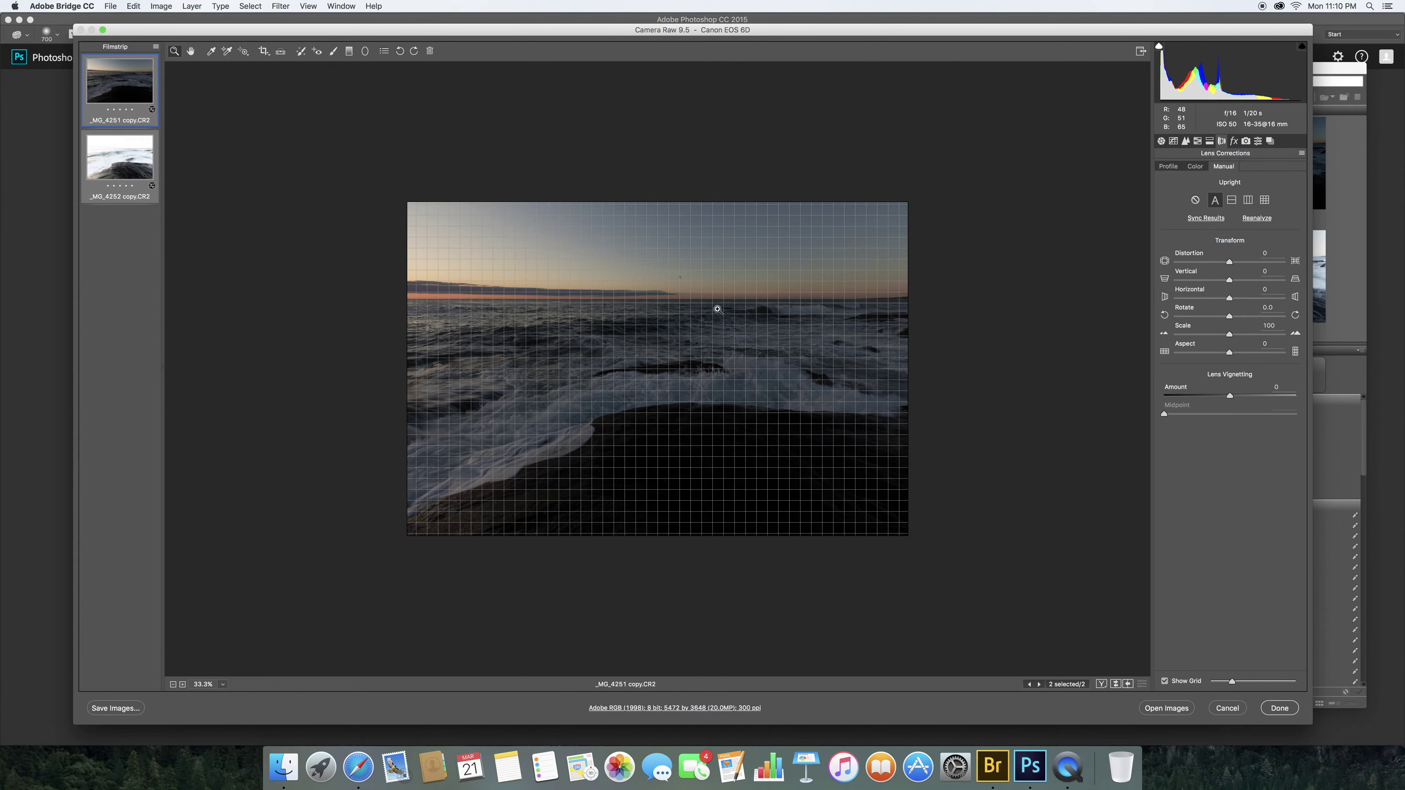
Set the Camera Calibration profile to Camera Standard, after briefly trying Camera Faithful
{"action": "left_click", "coordinate": [1234, 141]}
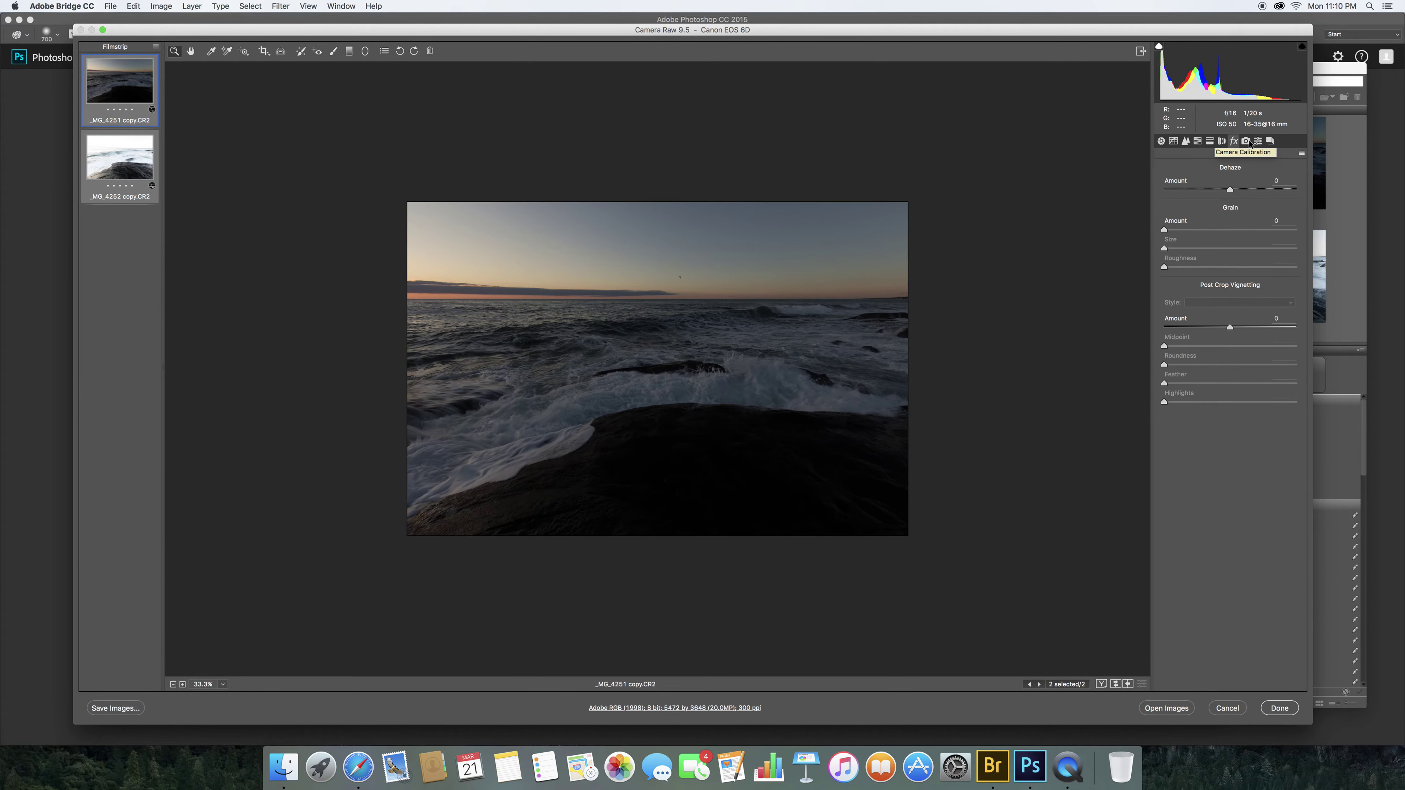
{"action": "left_click", "coordinate": [1247, 142]}
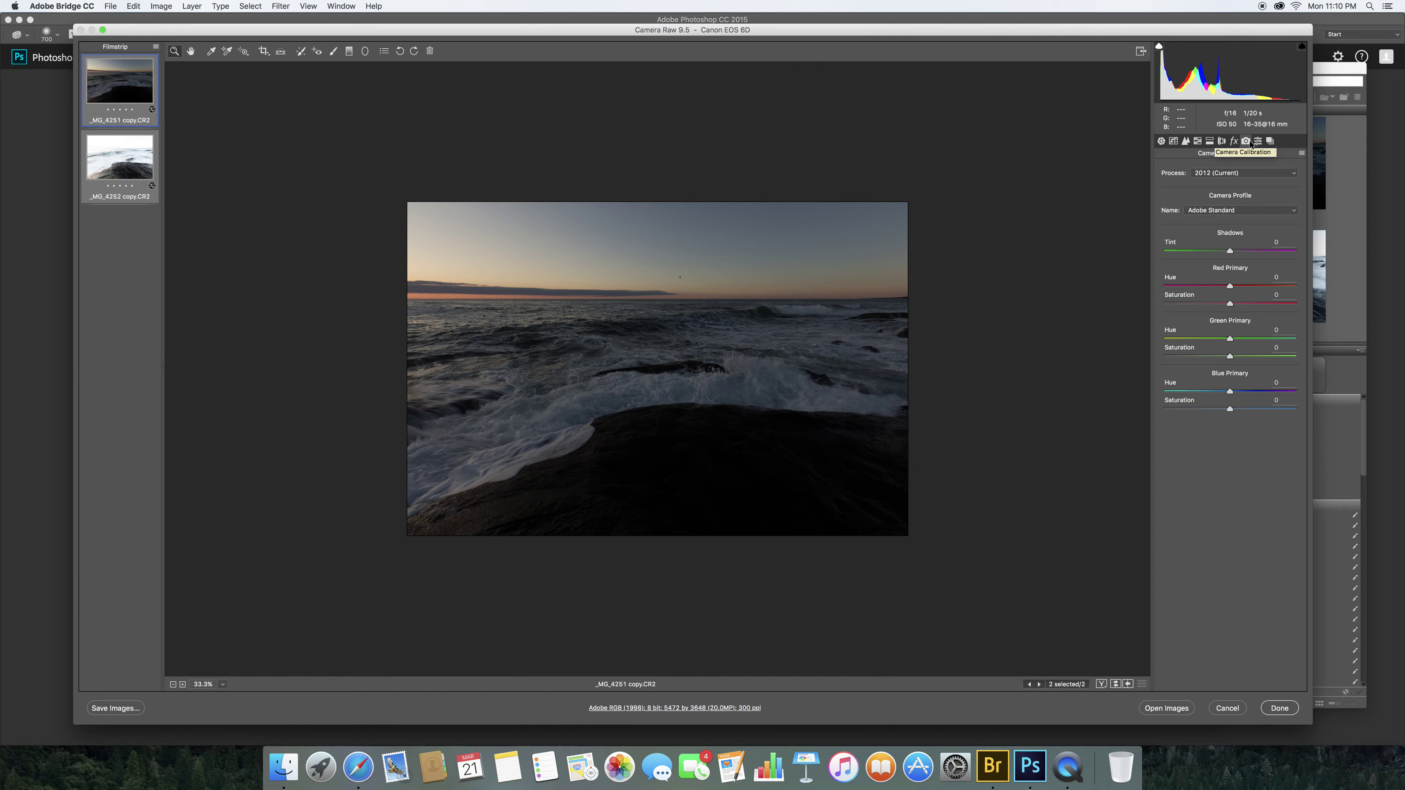
{"action": "left_click", "coordinate": [1227, 215]}
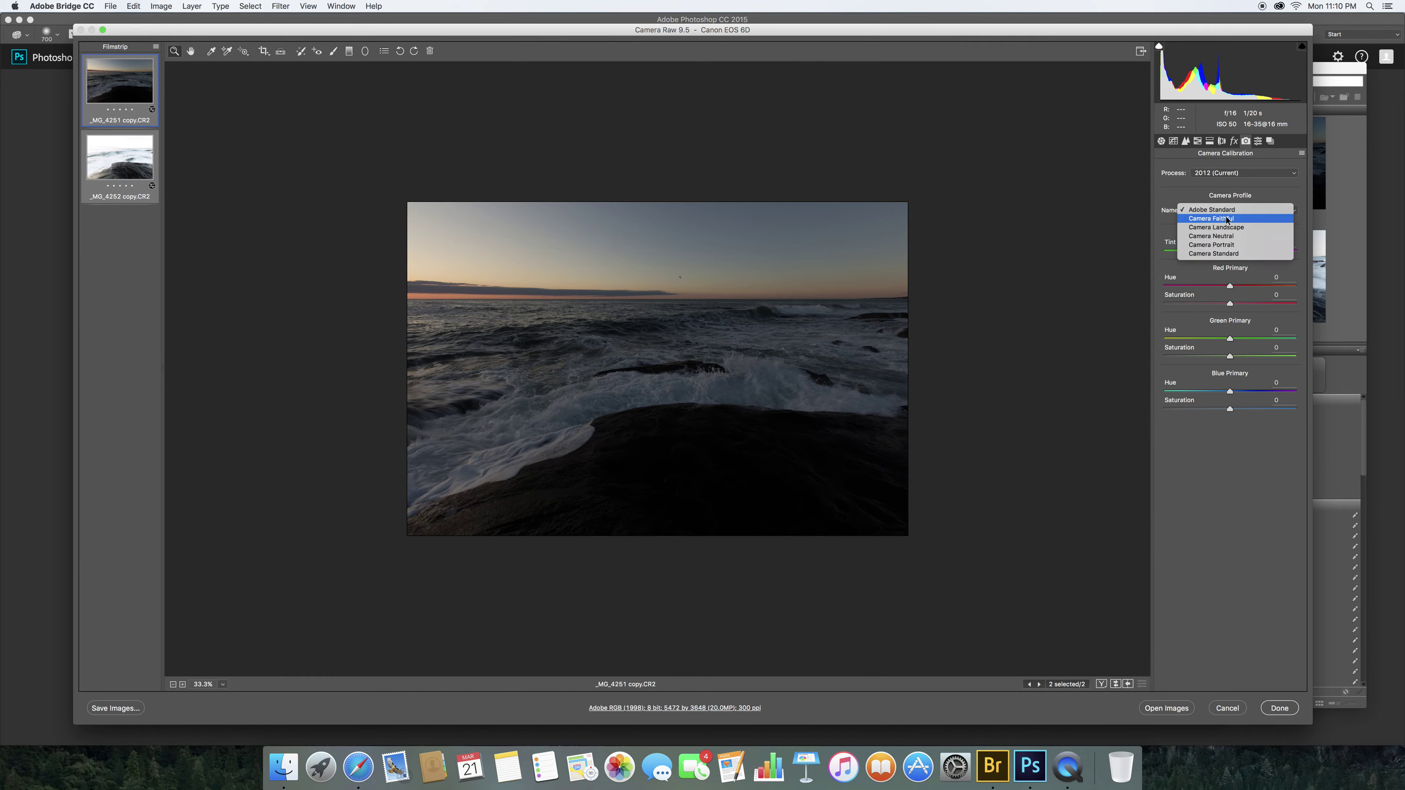
{"action": "left_click", "coordinate": [1227, 217]}
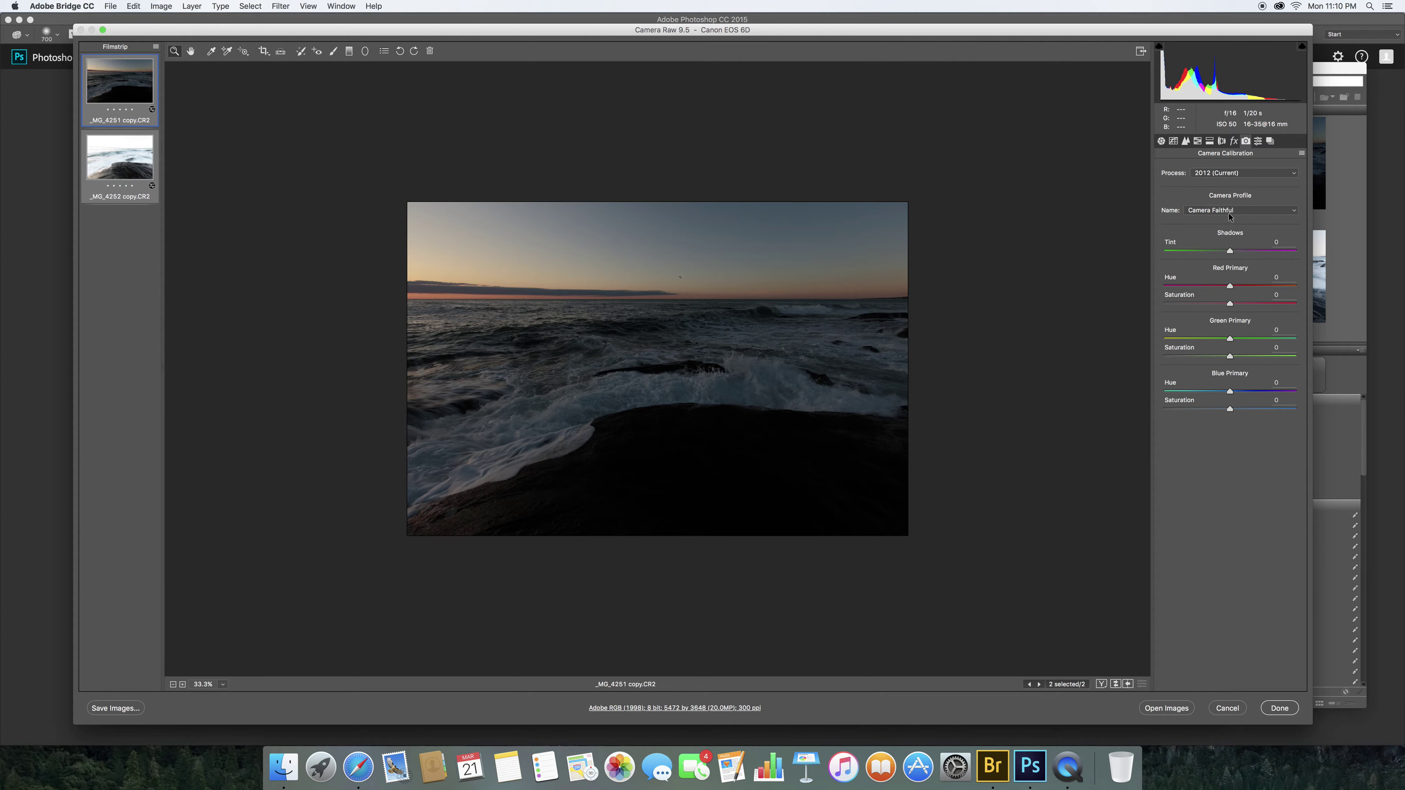
{"action": "left_click", "coordinate": [1227, 211]}
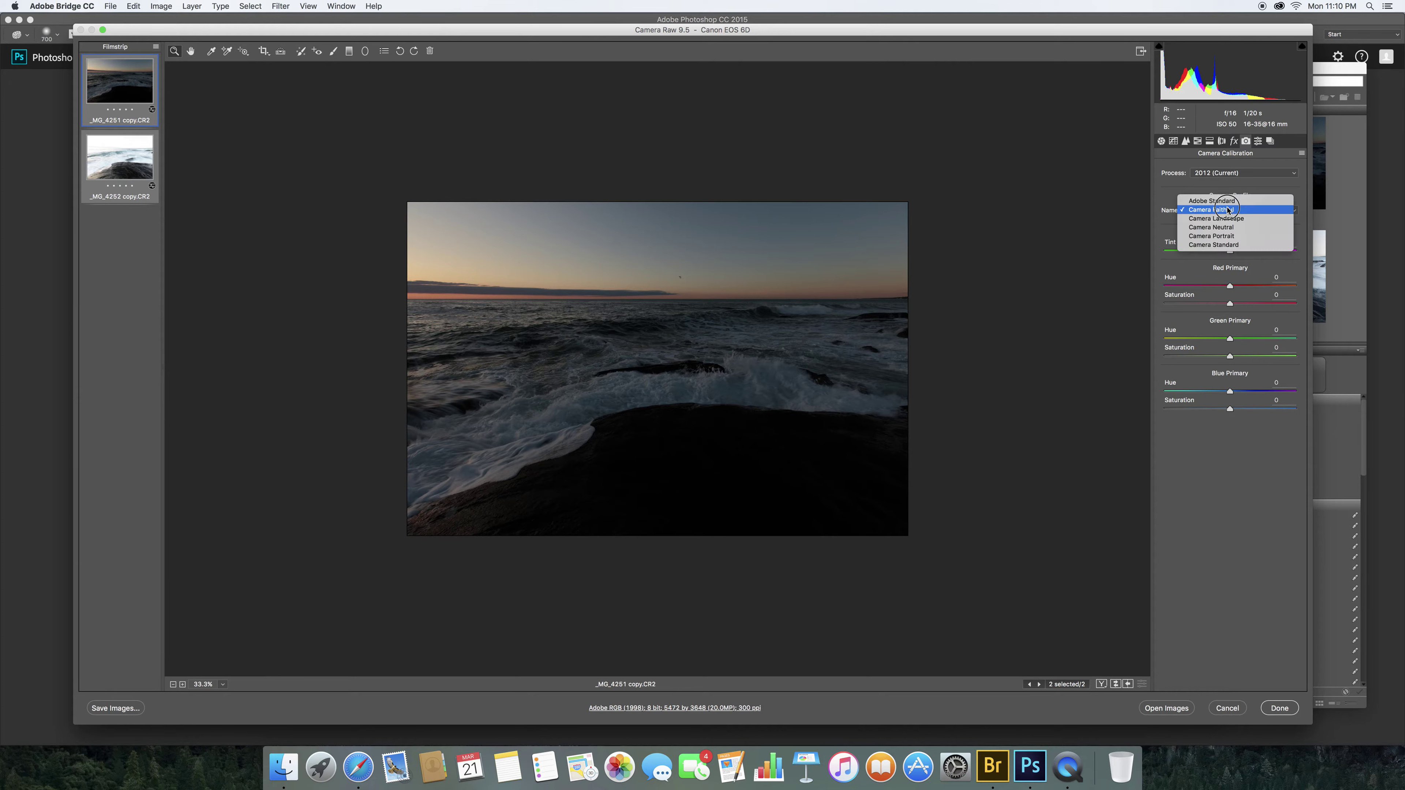
{"action": "left_click", "coordinate": [1227, 246]}
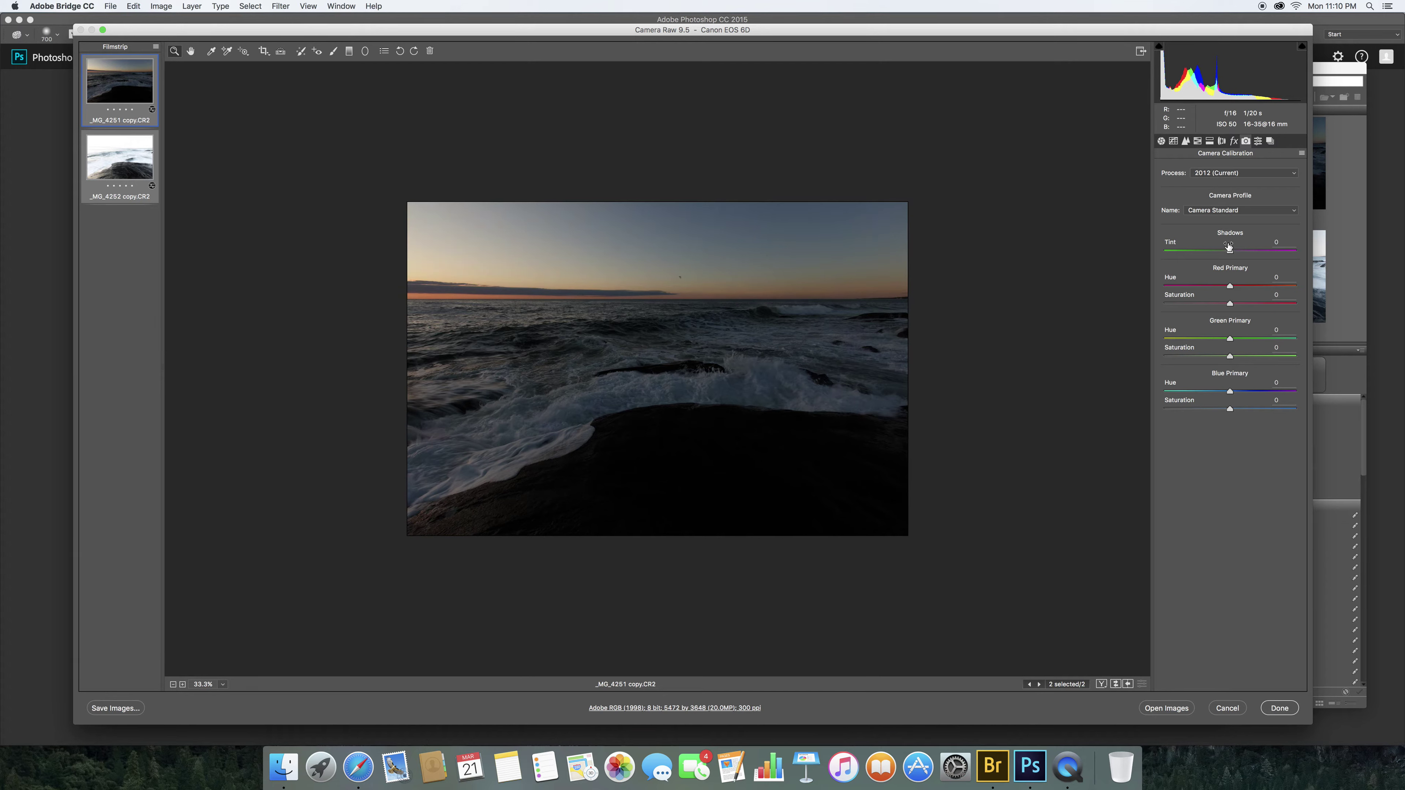
{"action": "left_click", "coordinate": [1220, 211]}
{"action": "left_click", "coordinate": [1220, 211]}
Browse the presets, lens, HSL, detail and tone curve panels, then apply the edits with Done
{"action": "left_click", "coordinate": [1257, 141]}
{"action": "left_click", "coordinate": [1244, 142]}
{"action": "left_click", "coordinate": [1221, 142]}
{"action": "left_click", "coordinate": [1196, 141]}
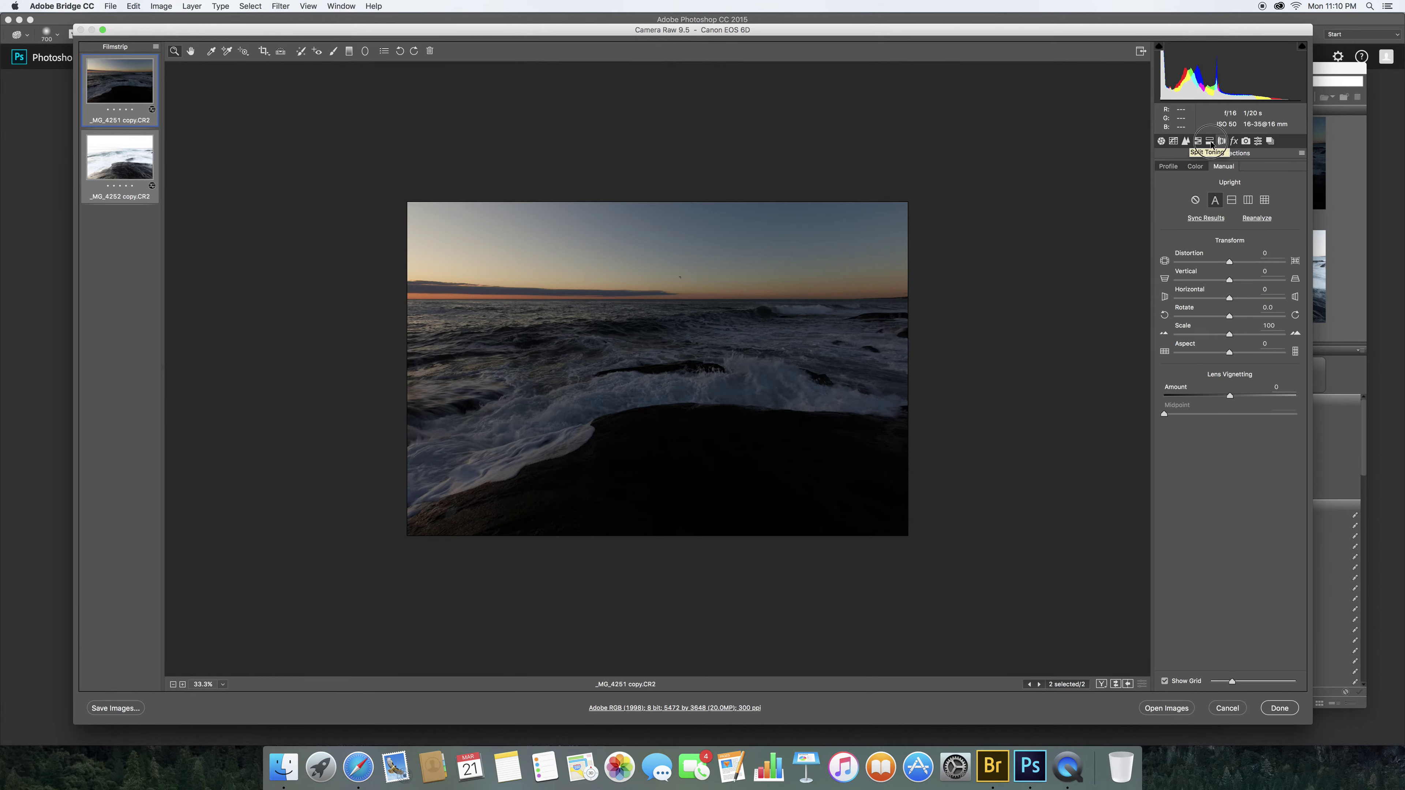
{"action": "left_click", "coordinate": [1186, 142]}
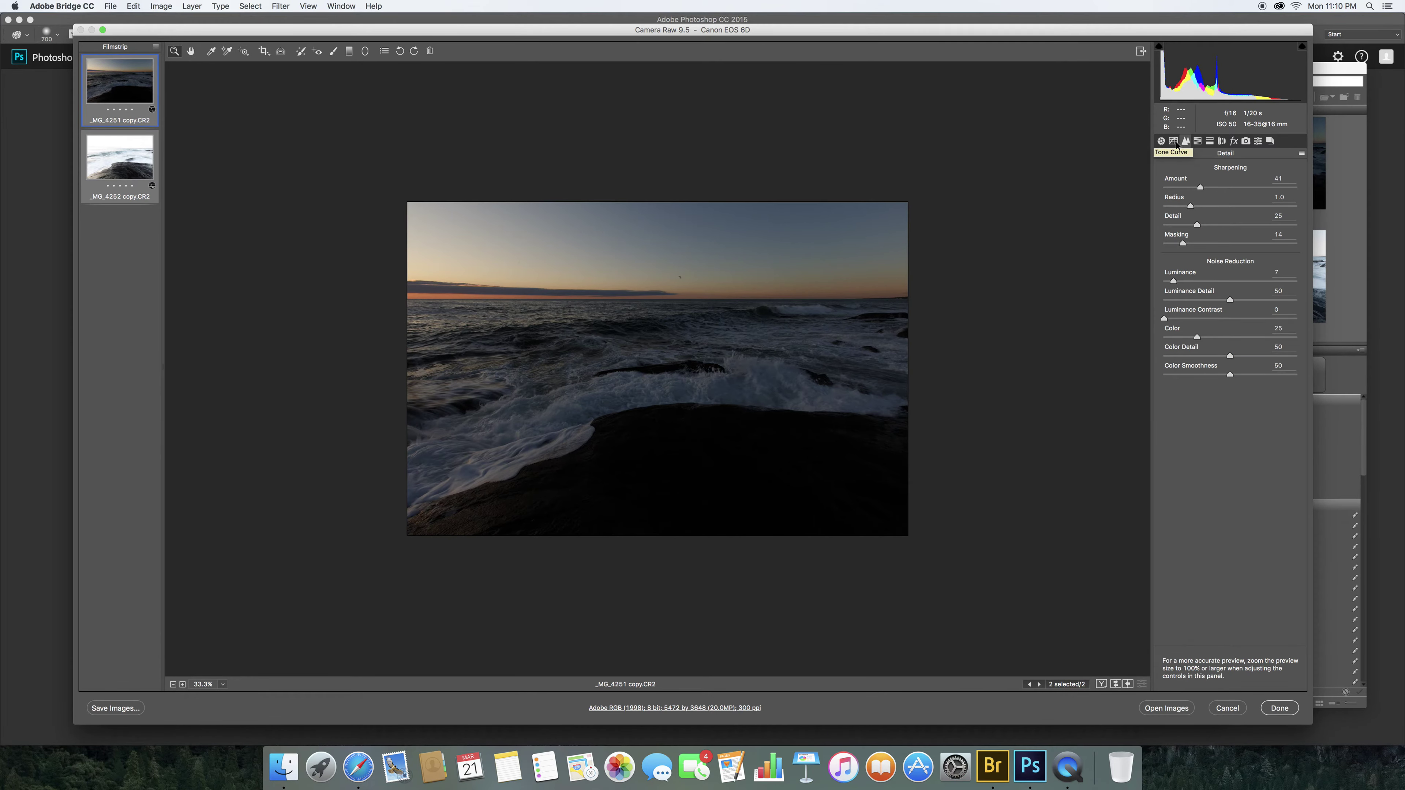
{"action": "left_click", "coordinate": [1174, 142]}
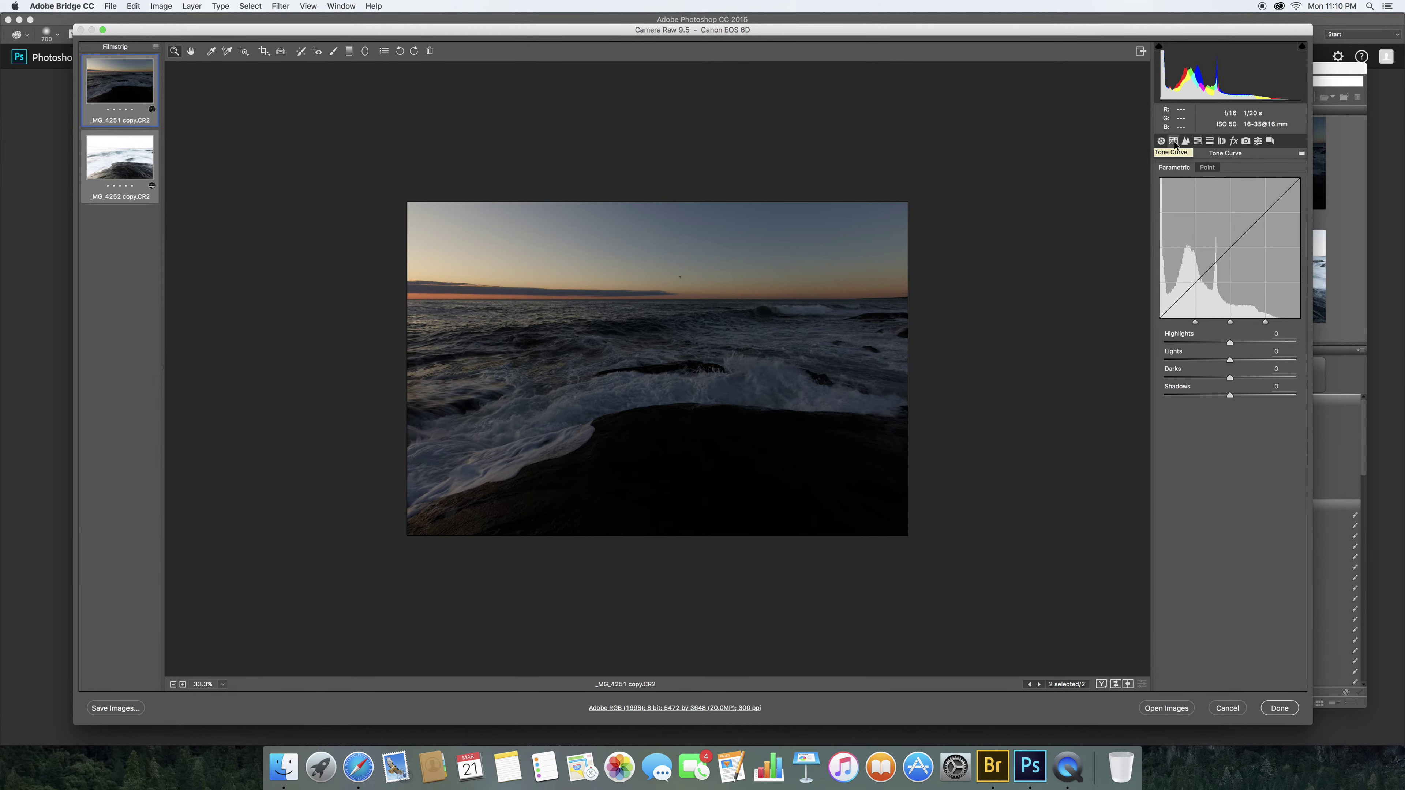
{"action": "left_click", "coordinate": [1161, 142]}
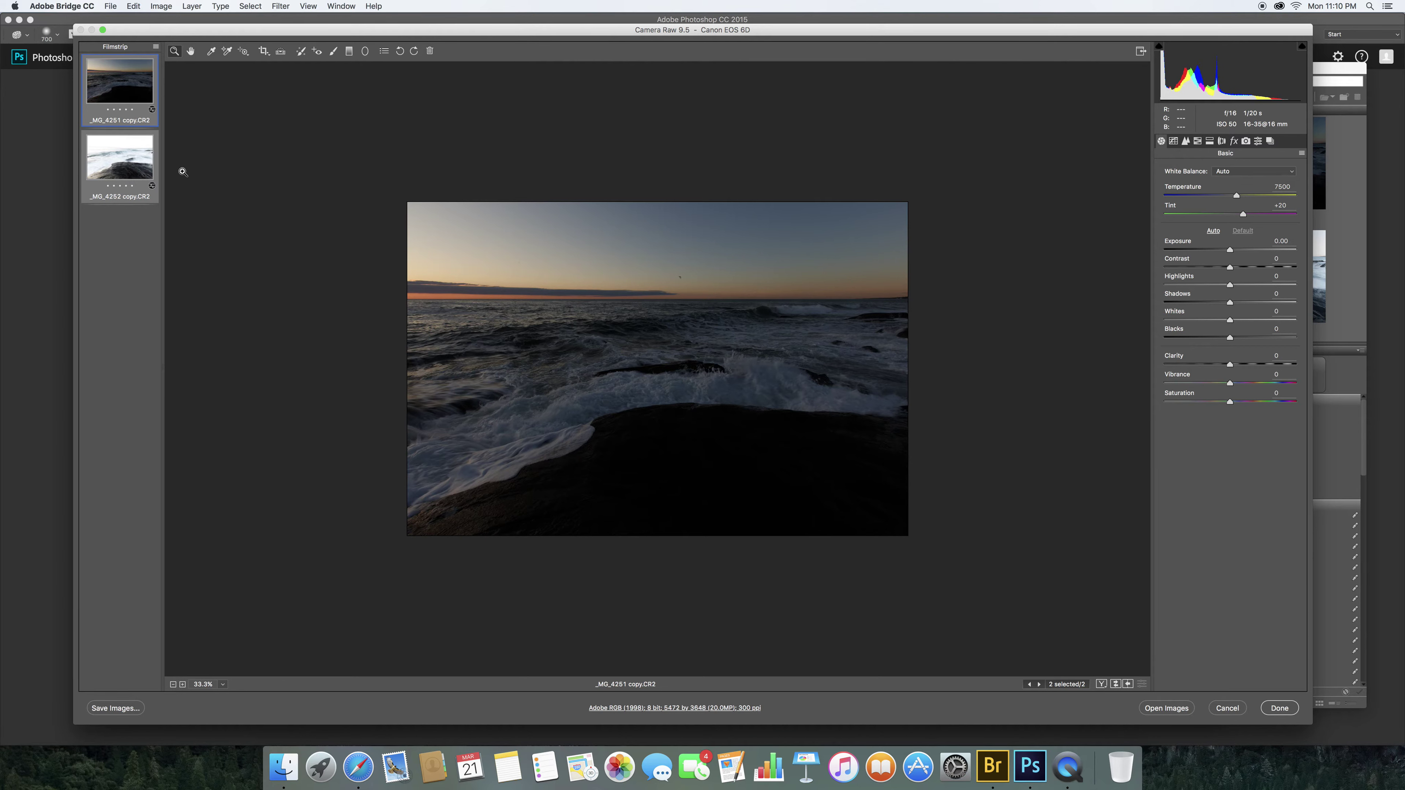
{"action": "left_click", "coordinate": [1275, 707]}
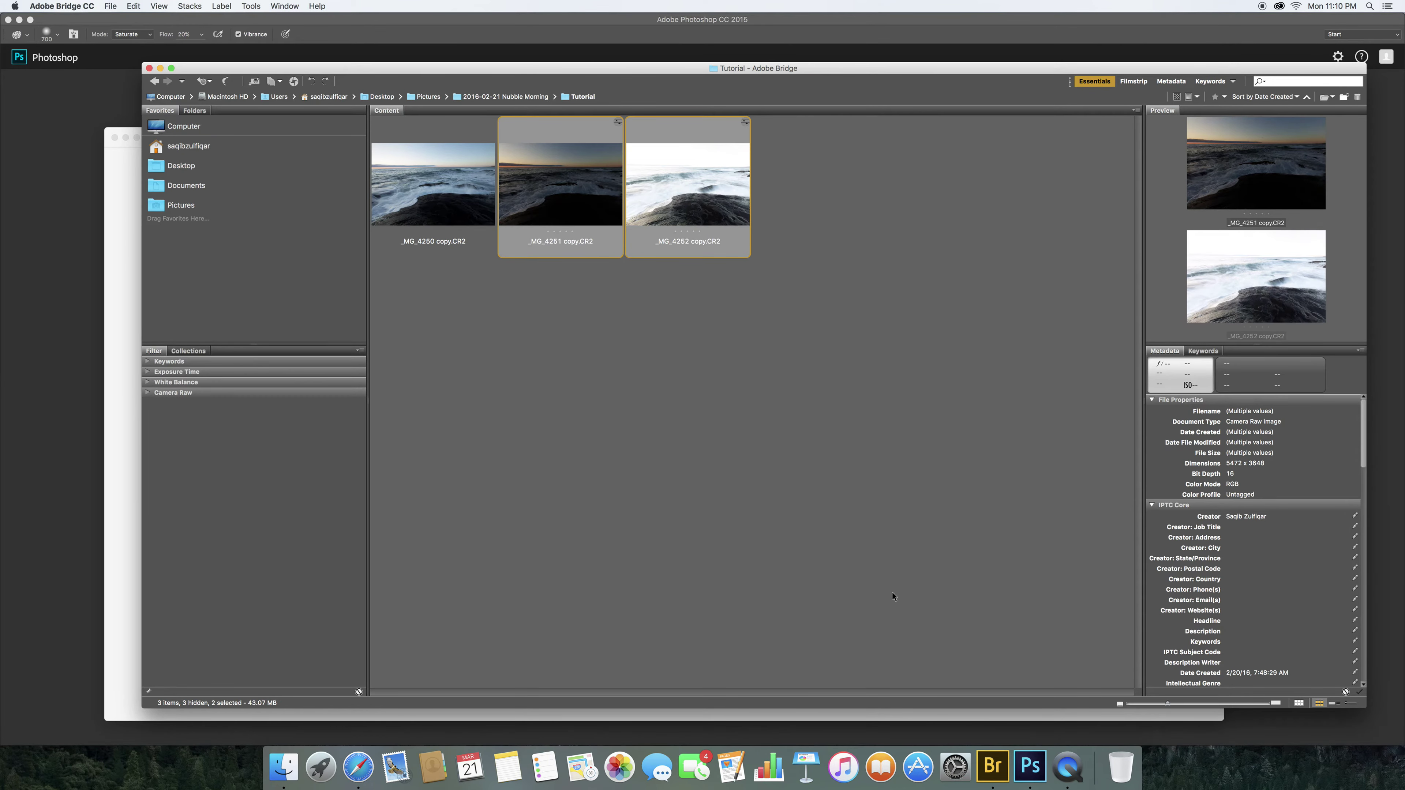
Preview _MG_4251, then open _MG_4252 copy.CR2 in Camera Raw with Cmd+O
{"action": "key", "text": "Left"}
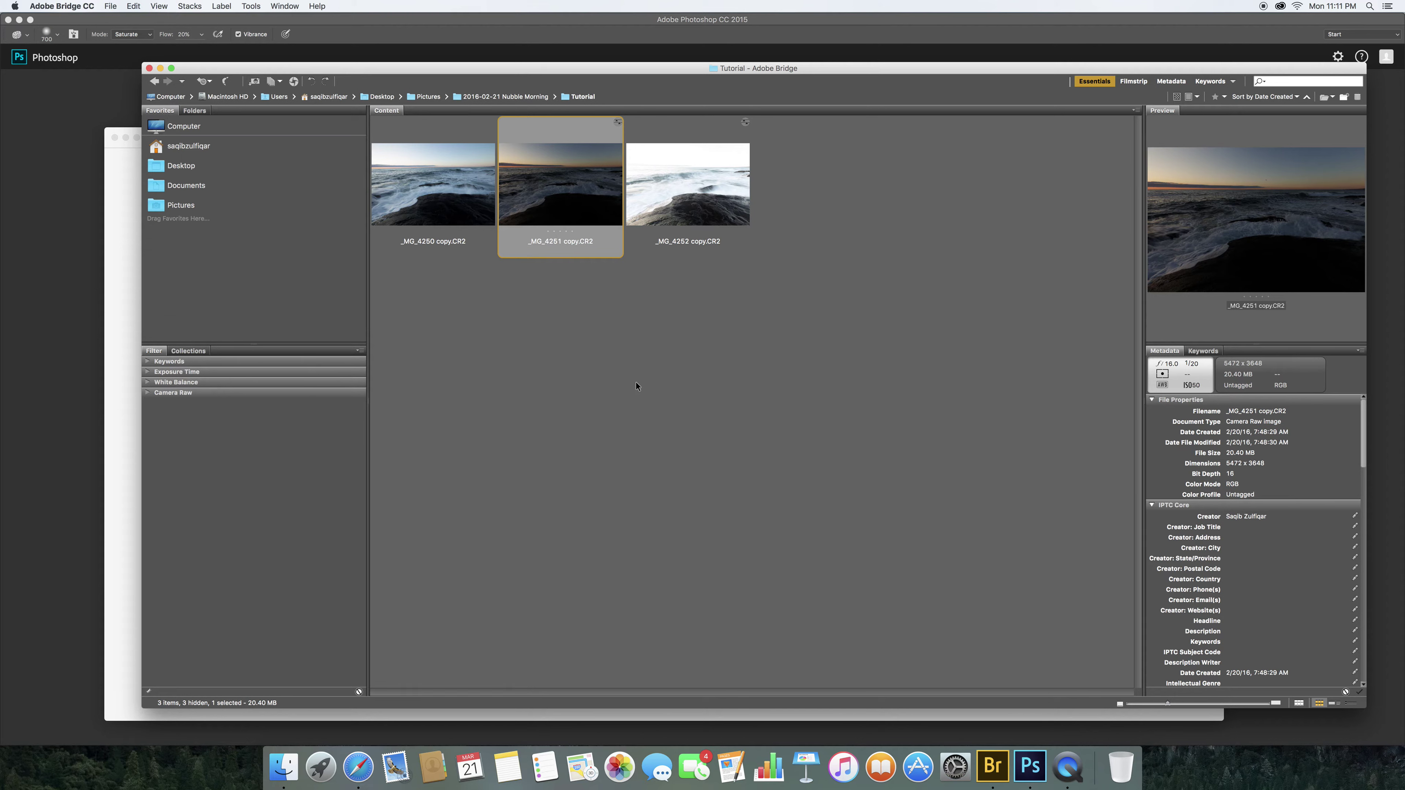
{"action": "key", "text": "Right"}
{"action": "key", "text": "super+o"}
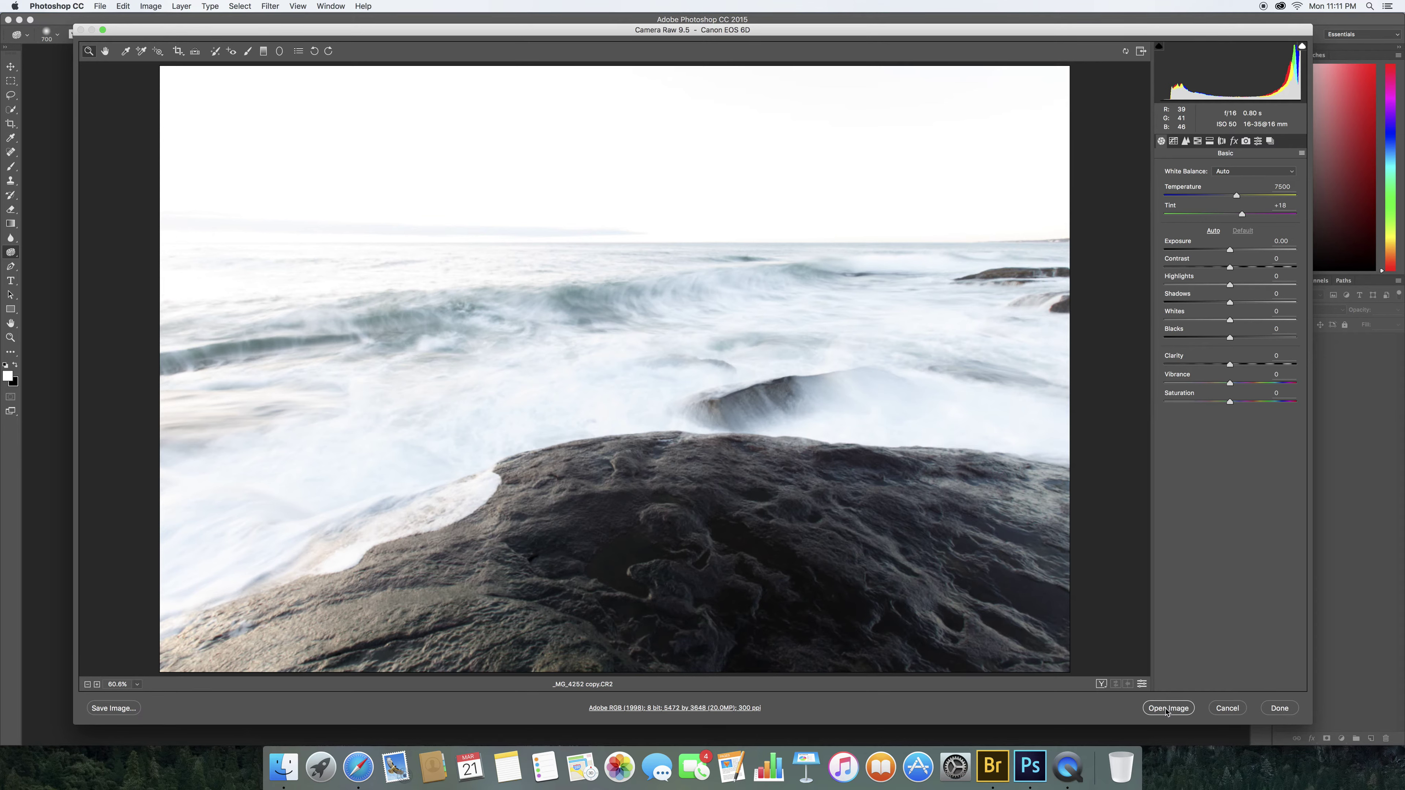
Open _MG_4252 as an embedded smart object, dismiss the New Library prompt, and return to Bridge
{"action": "key", "text": "shift"}
{"action": "left_click", "coordinate": [1167, 708], "text": "shift"}
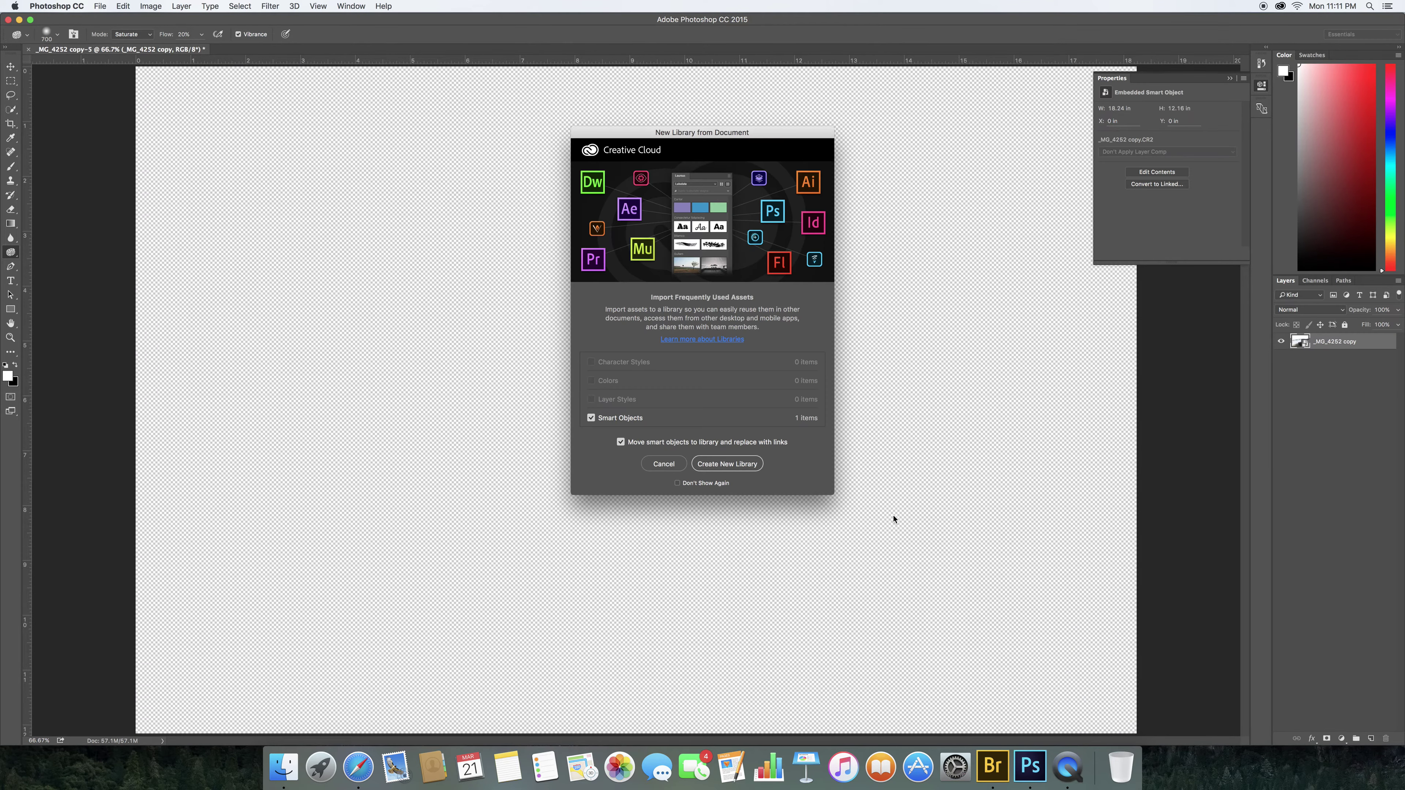
{"action": "left_click", "coordinate": [662, 465]}
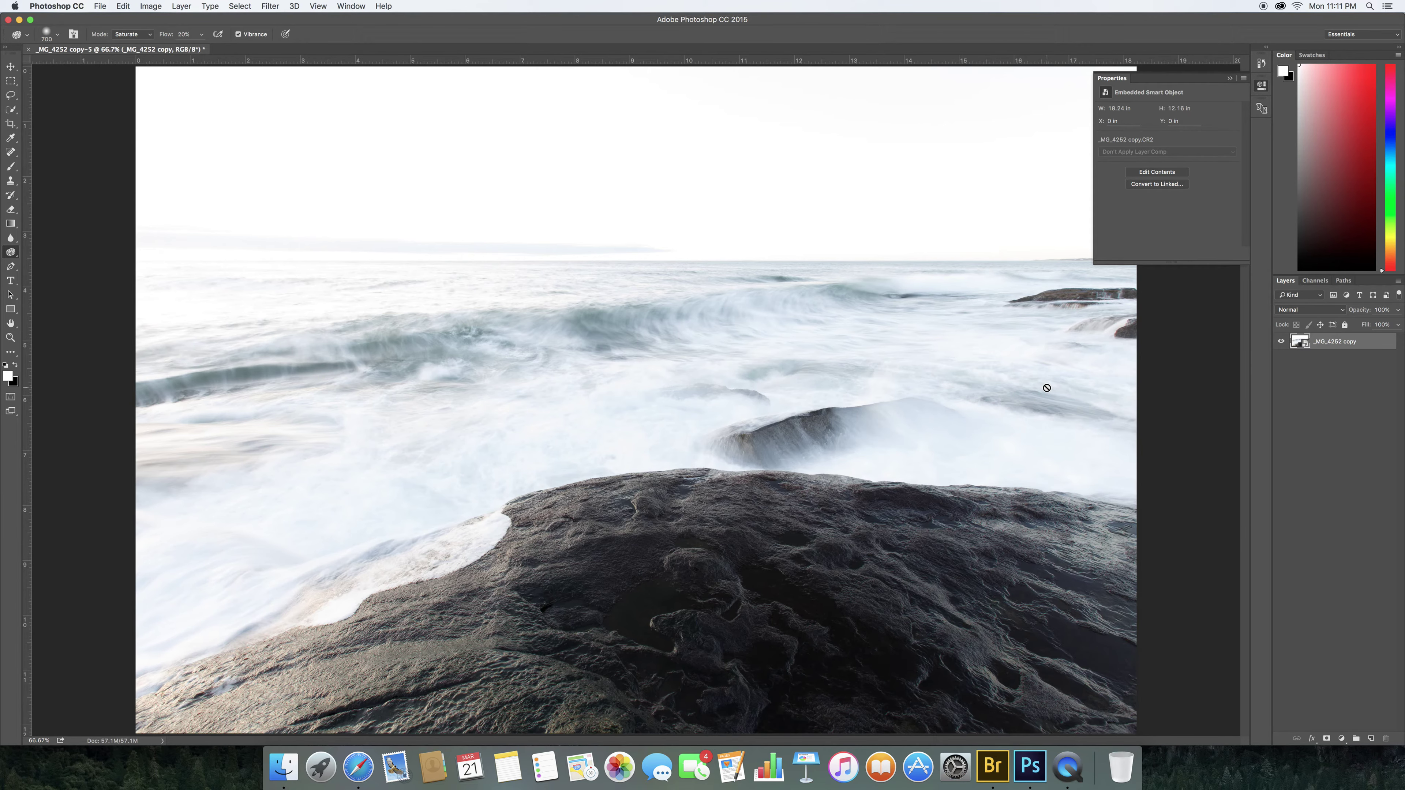
{"action": "key", "text": "super+alt+o"}
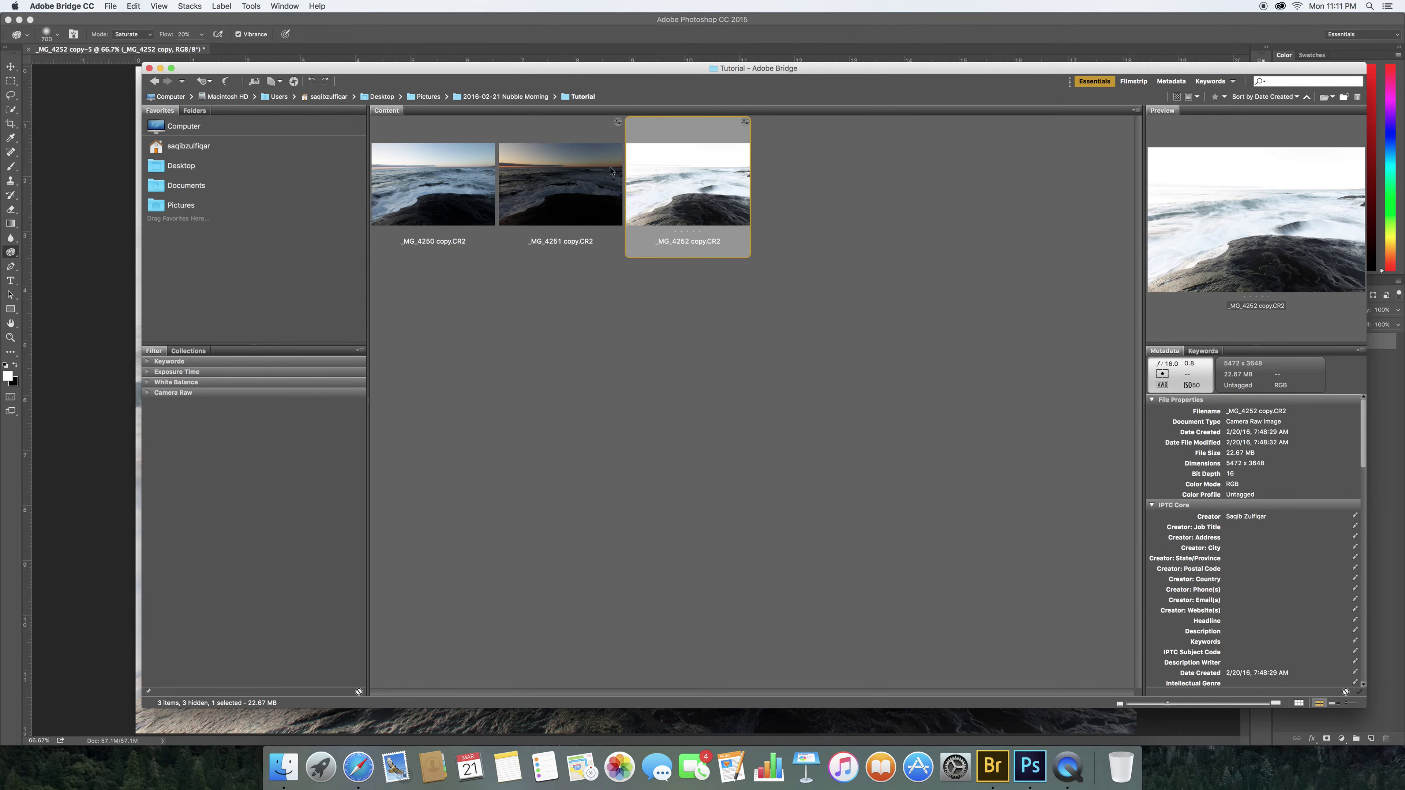
Open _MG_4251 through Camera Raw as a smart object, dismissing the New Library prompt
{"action": "left_click", "coordinate": [556, 175]}
{"action": "key", "text": "super+alt+o"}
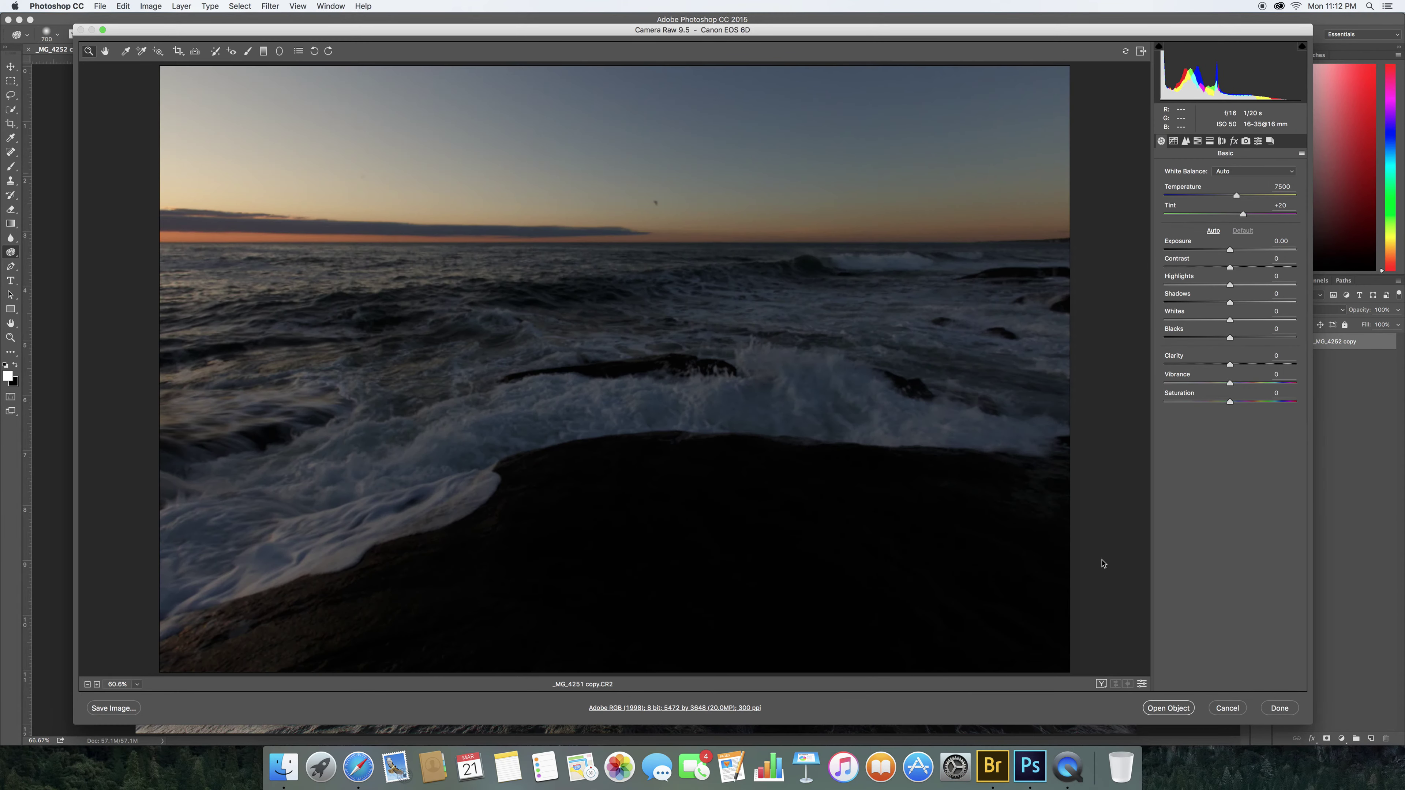
{"action": "left_click", "coordinate": [1168, 708]}
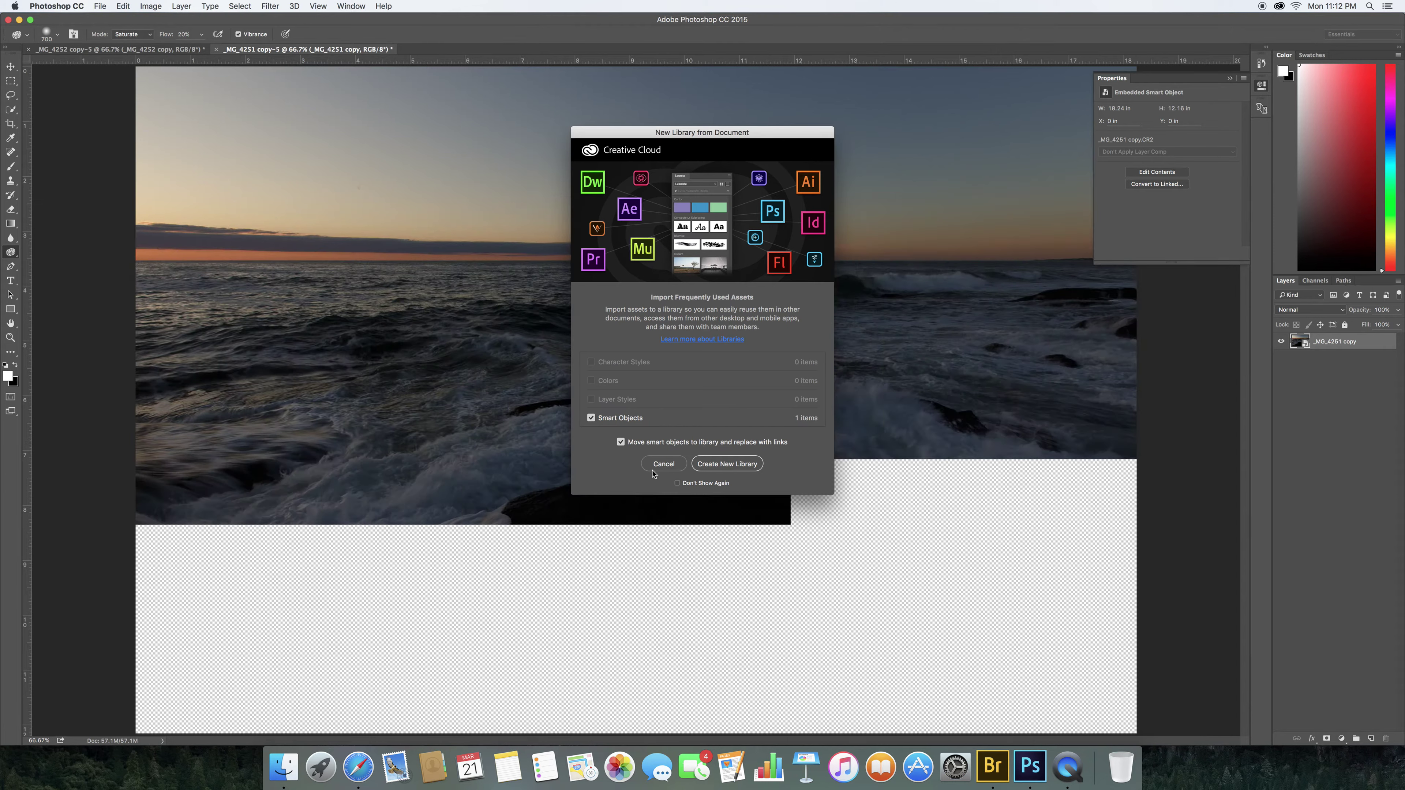
{"action": "left_click", "coordinate": [662, 464]}
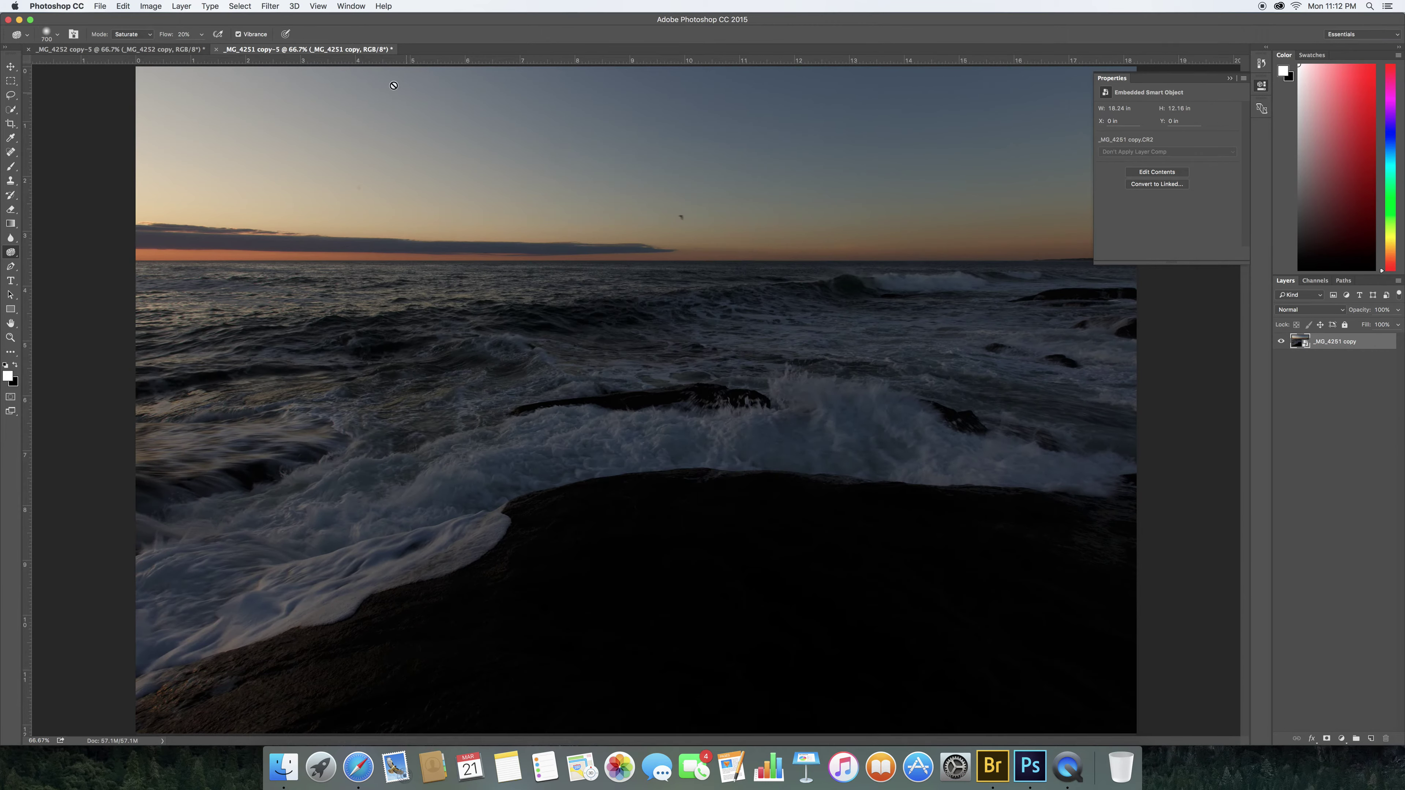
Tile both documents vertically side by side
{"action": "left_click", "coordinate": [350, 6]}
{"action": "mouse_move", "coordinate": [365, 22]}
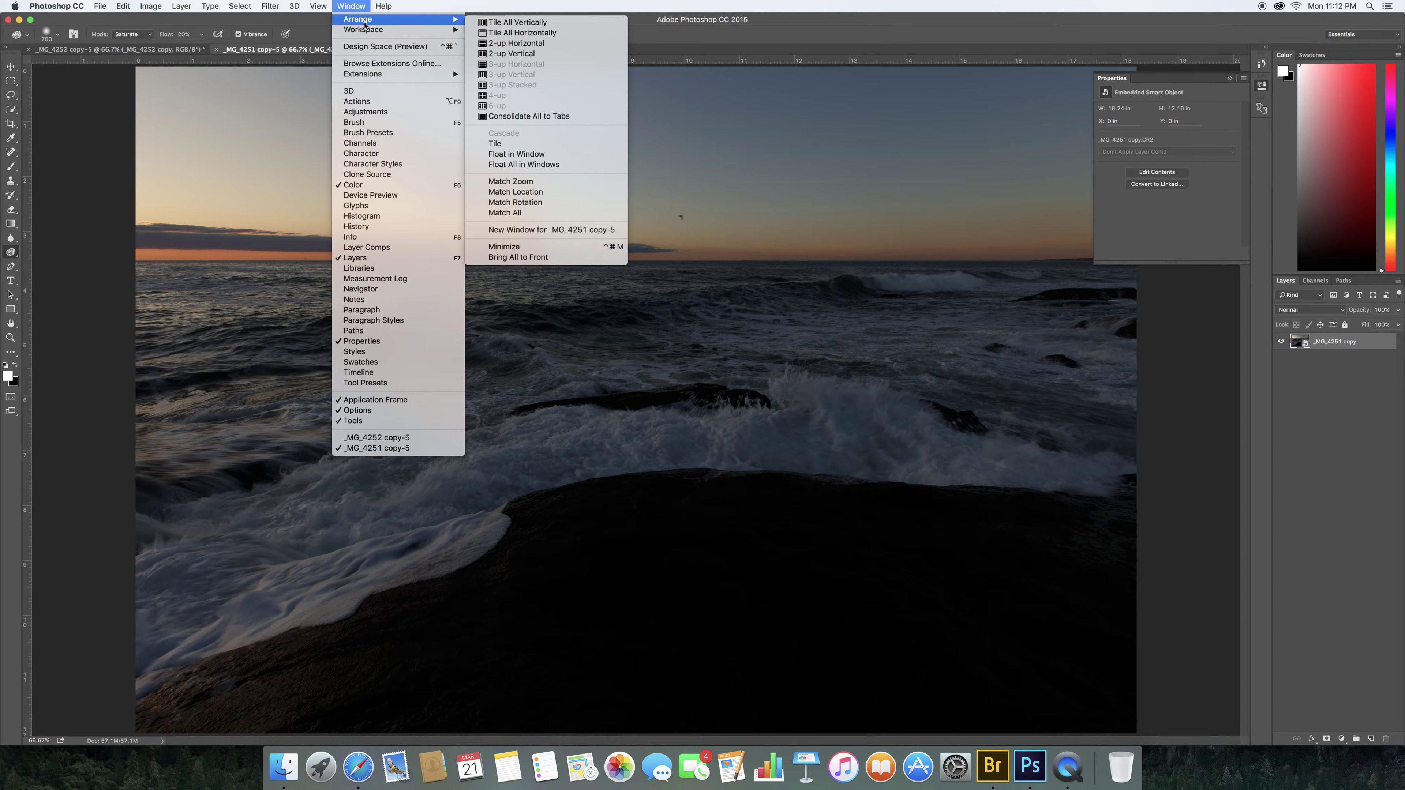
{"action": "left_click", "coordinate": [517, 22]}
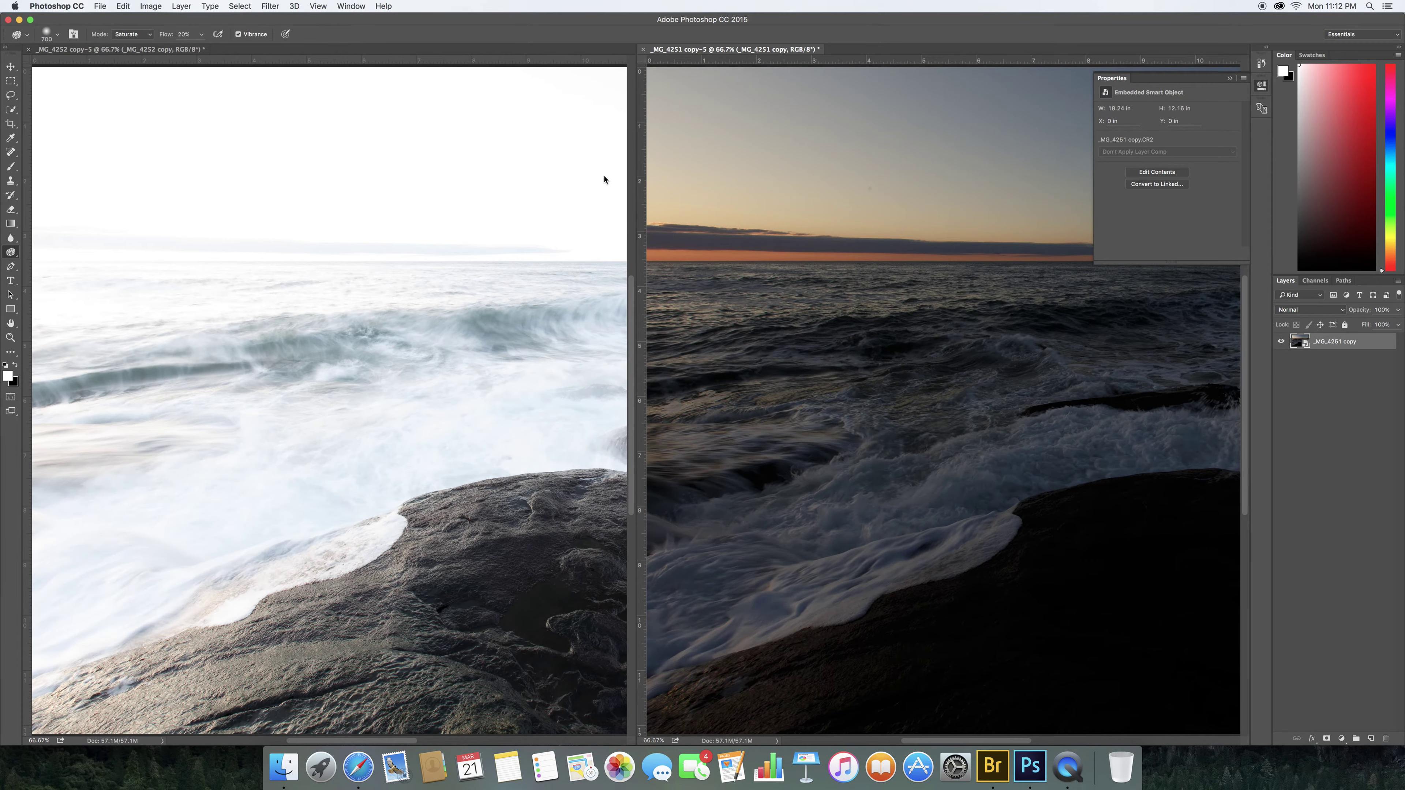
{"action": "left_click", "coordinate": [479, 323]}
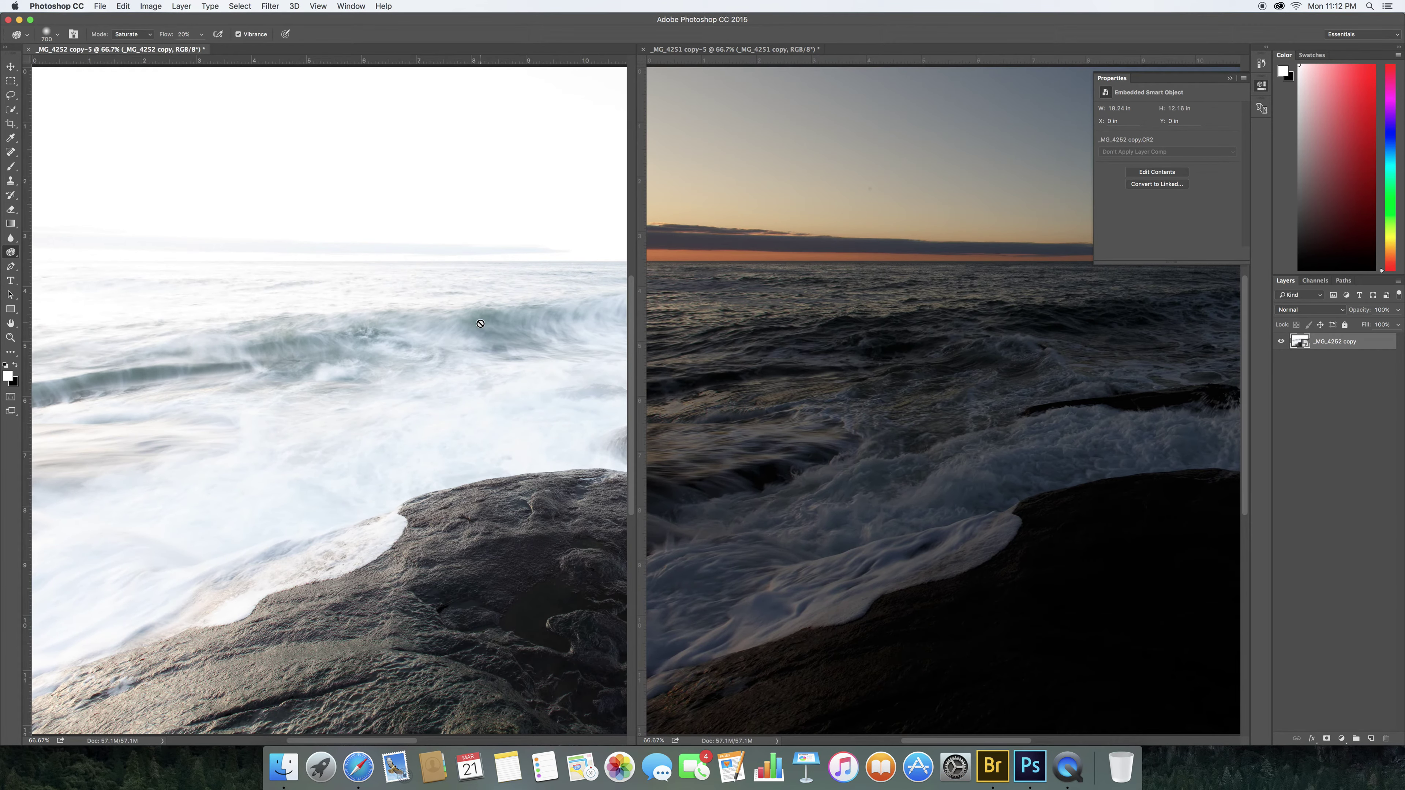
{"action": "left_click", "coordinate": [857, 348]}
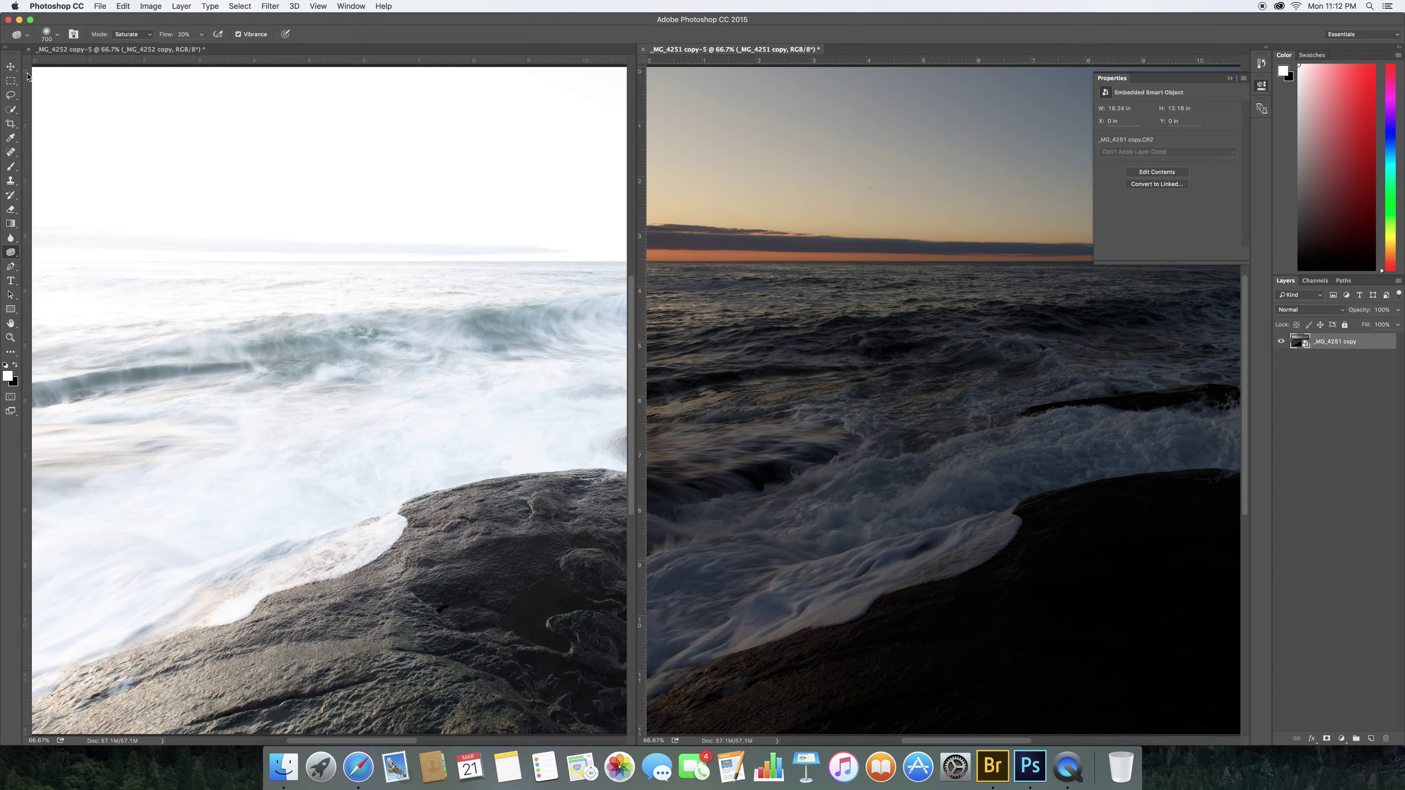
Drag the _MG_4252 copy layer into the _MG_4251 document, undoing a stray move first
{"action": "key", "text": "v"}
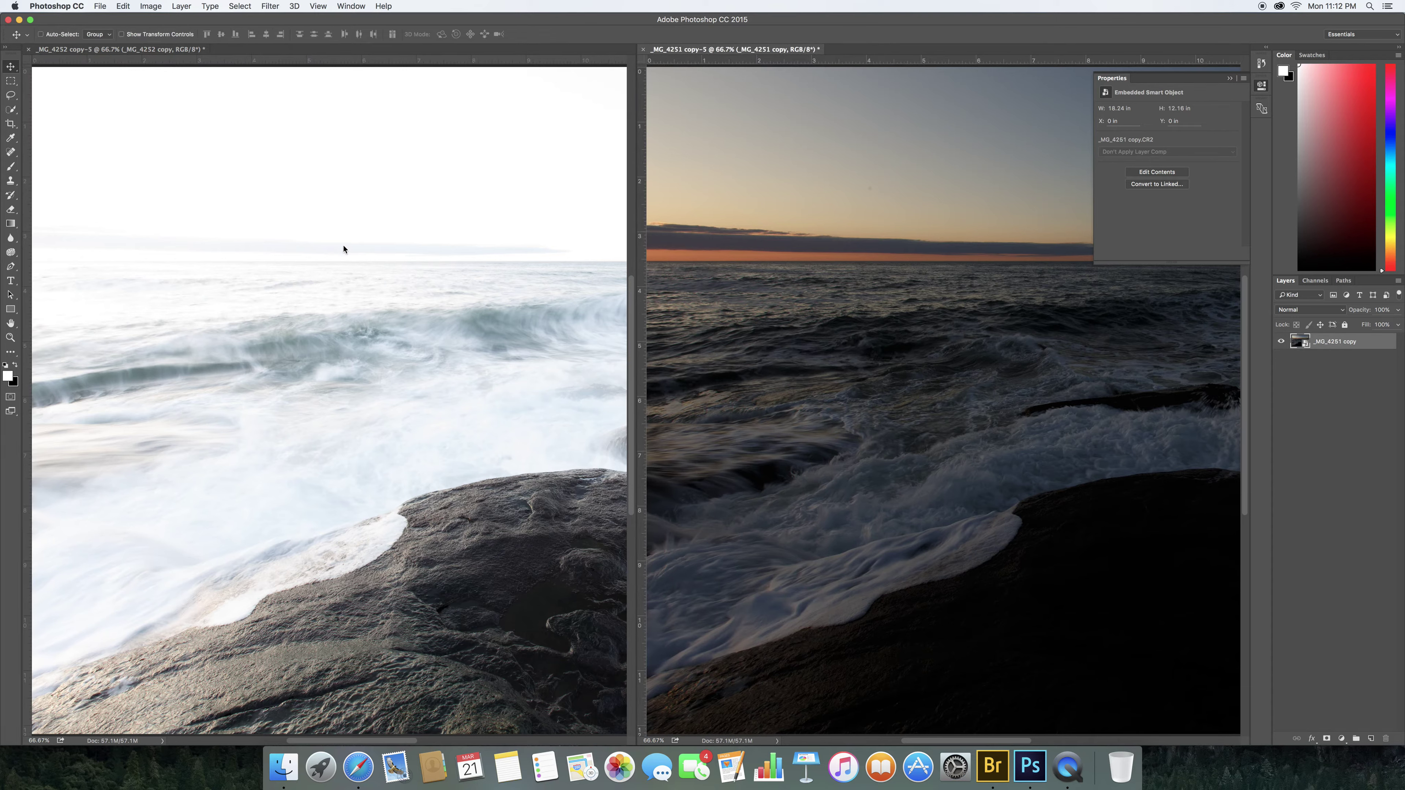
{"action": "left_click", "coordinate": [315, 250]}
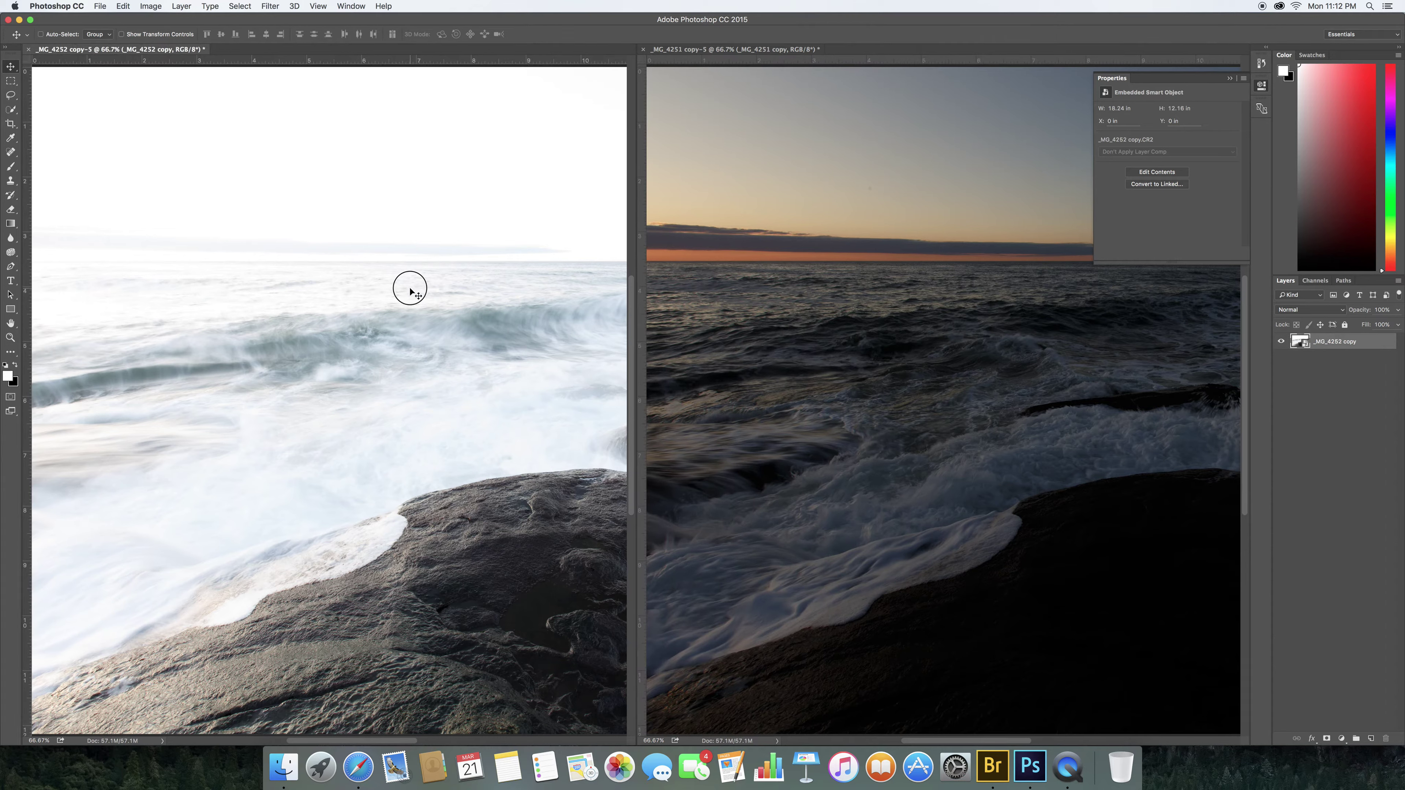
{"action": "left_click_drag", "start_coordinate": [410, 289], "coordinate": [545, 303]}
{"action": "key", "text": "super+z"}
{"action": "left_click_drag", "start_coordinate": [1292, 345], "coordinate": [522, 342]}
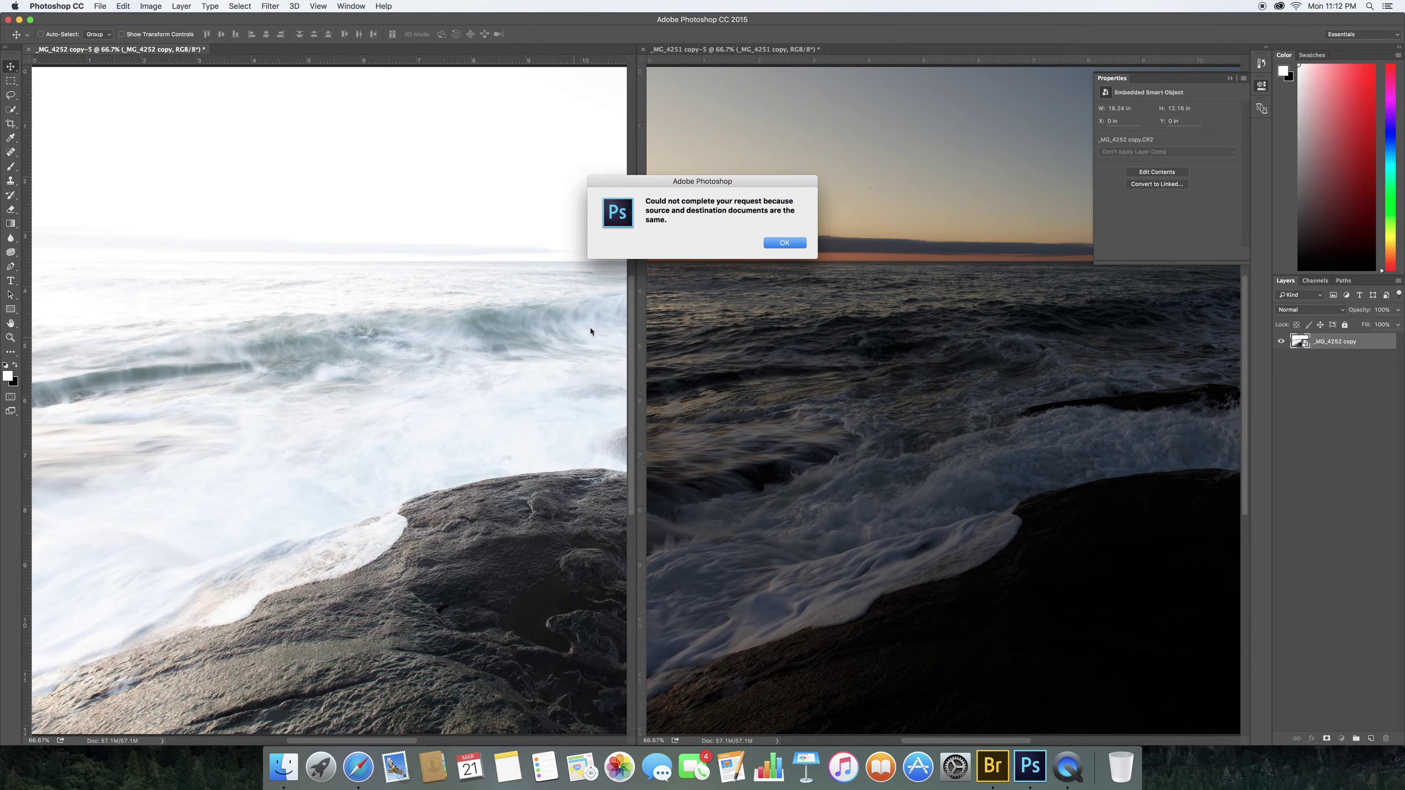
{"action": "left_click", "coordinate": [777, 244]}
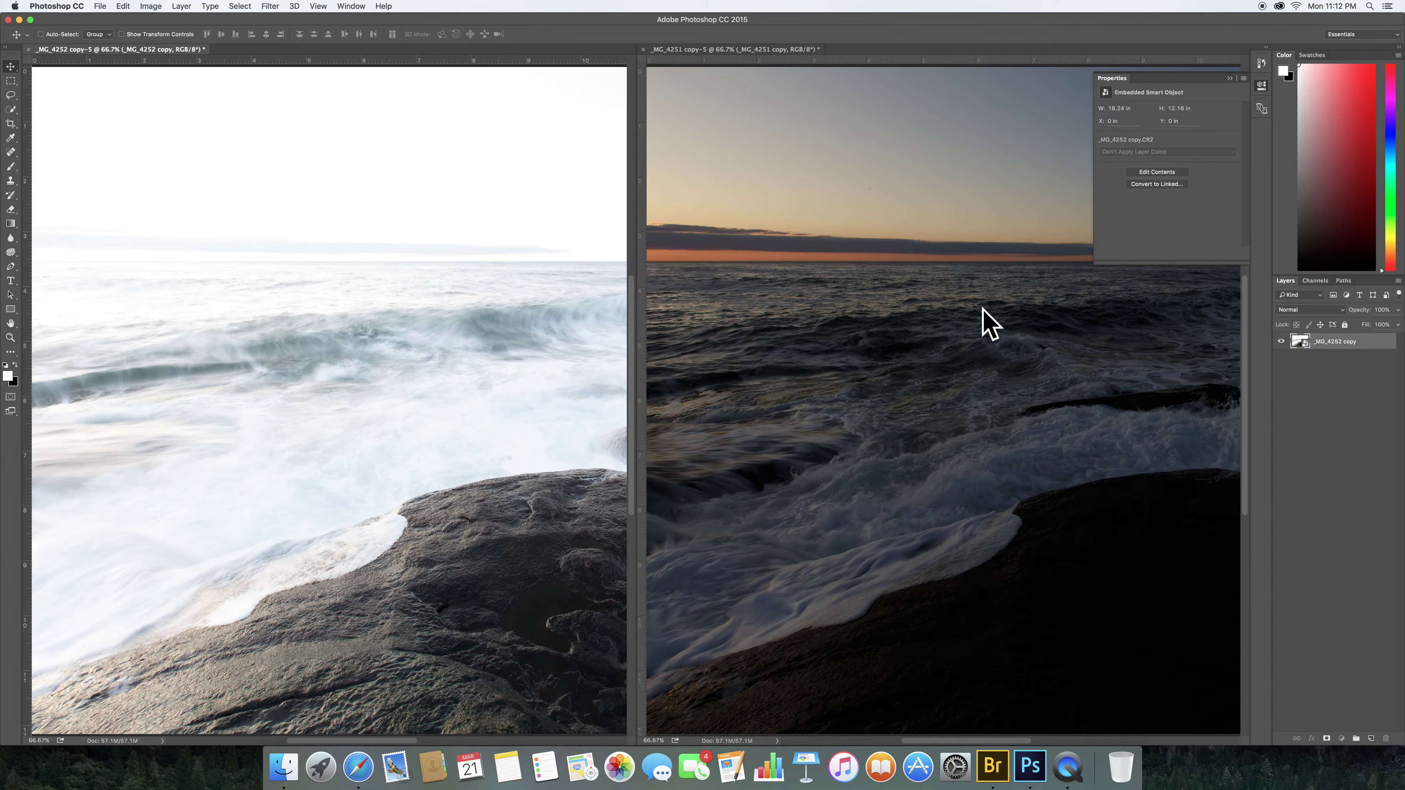
{"action": "left_click_drag", "start_coordinate": [1302, 345], "coordinate": [1057, 329]}
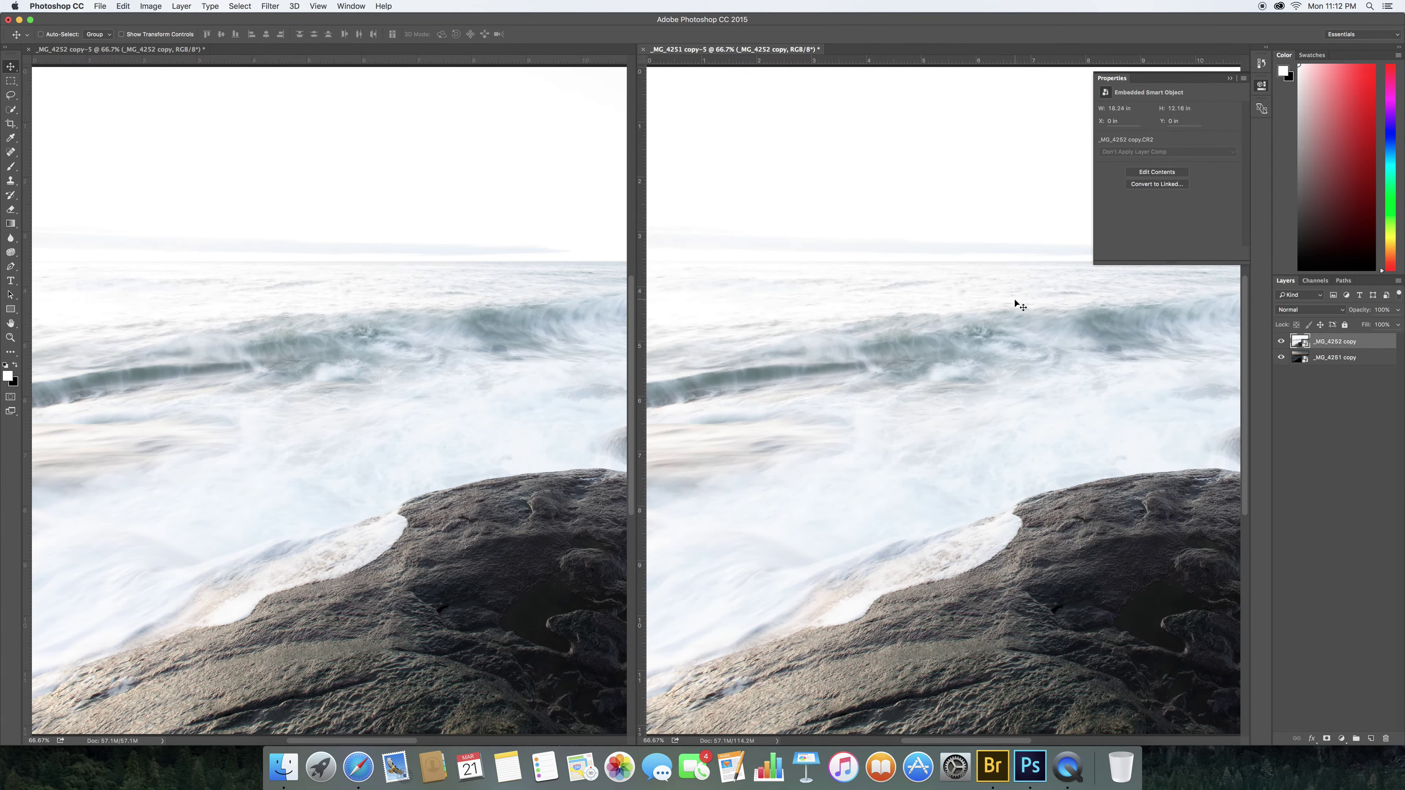
Arrange the two documents in a 2-up layout
{"action": "left_click", "coordinate": [350, 6]}
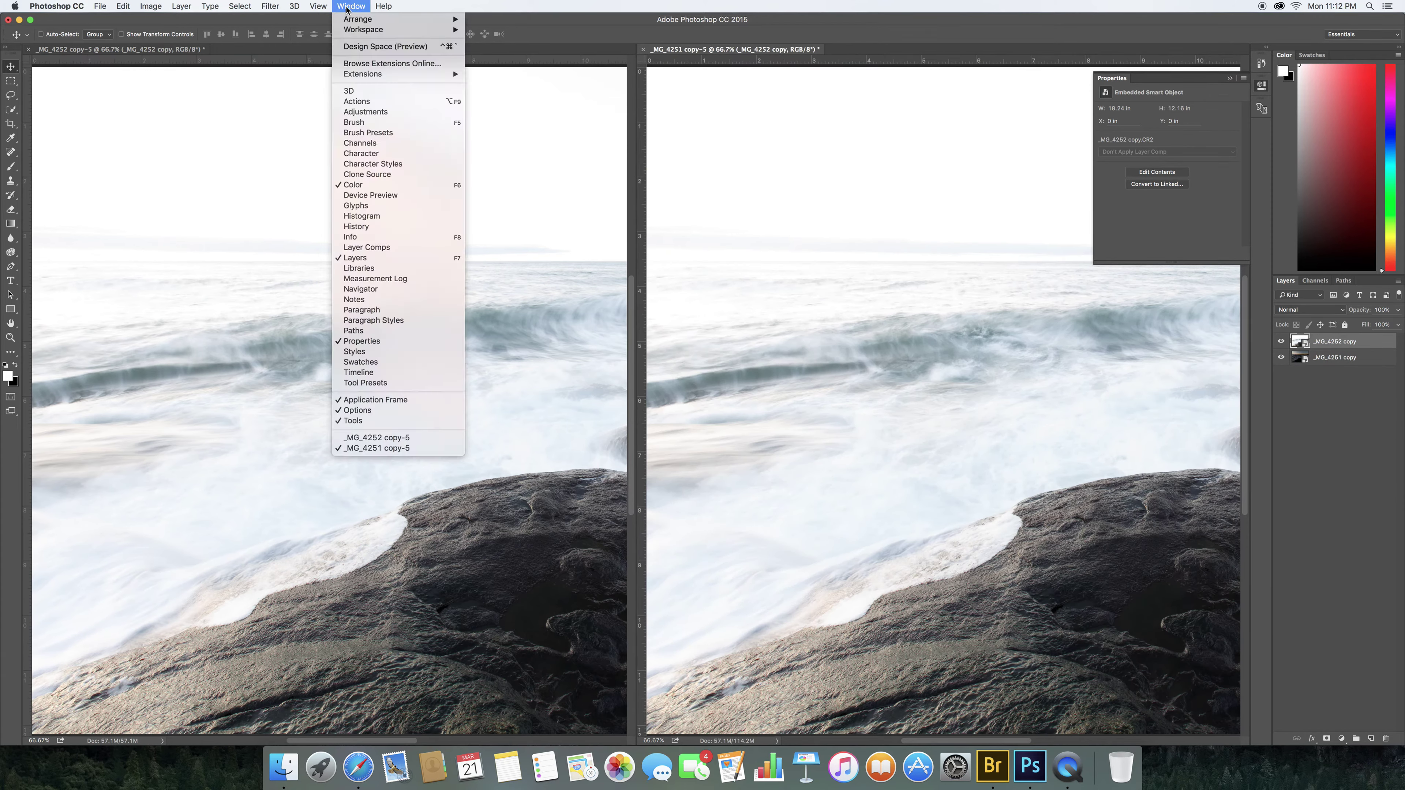
{"action": "mouse_move", "coordinate": [350, 19]}
{"action": "key", "text": "Escape"}
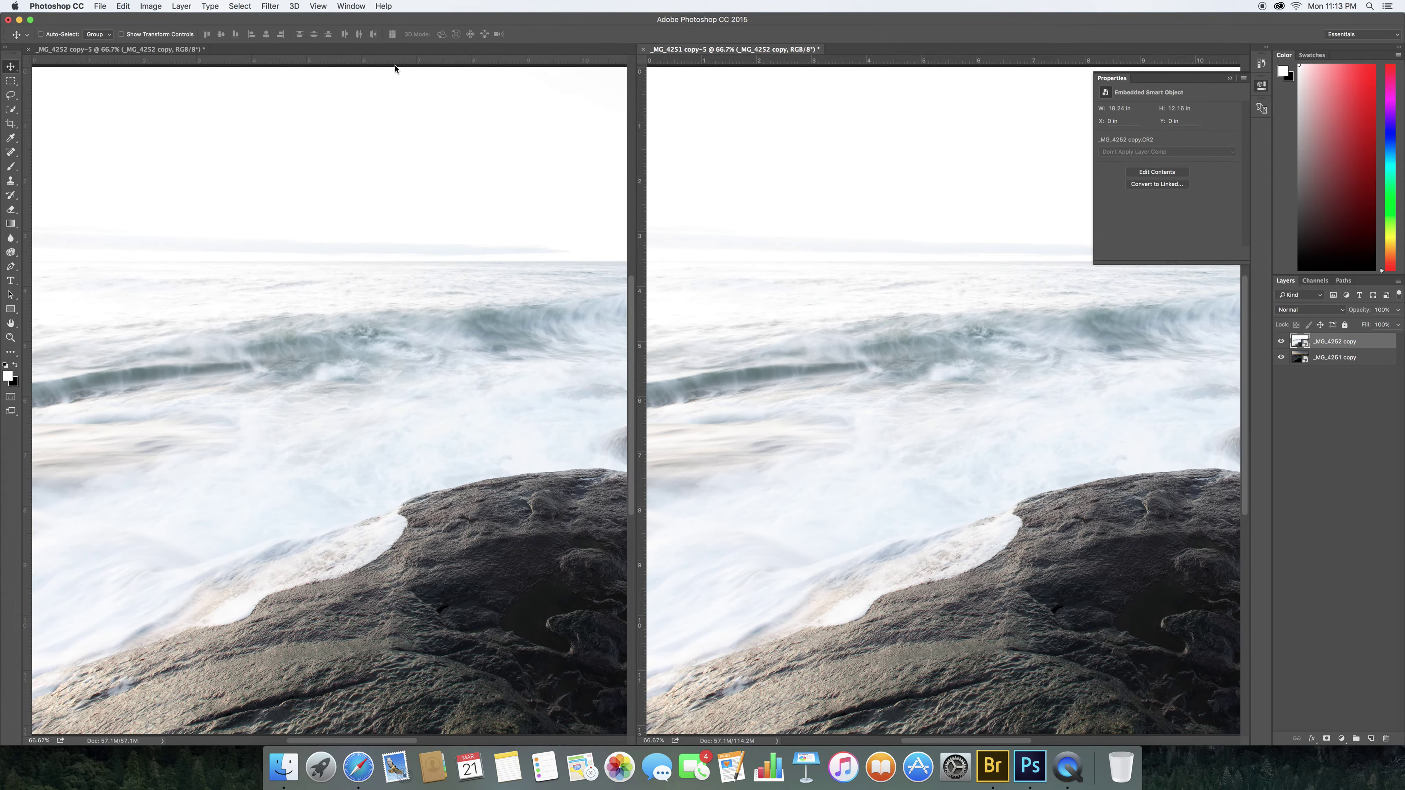
{"action": "left_click", "coordinate": [630, 55]}
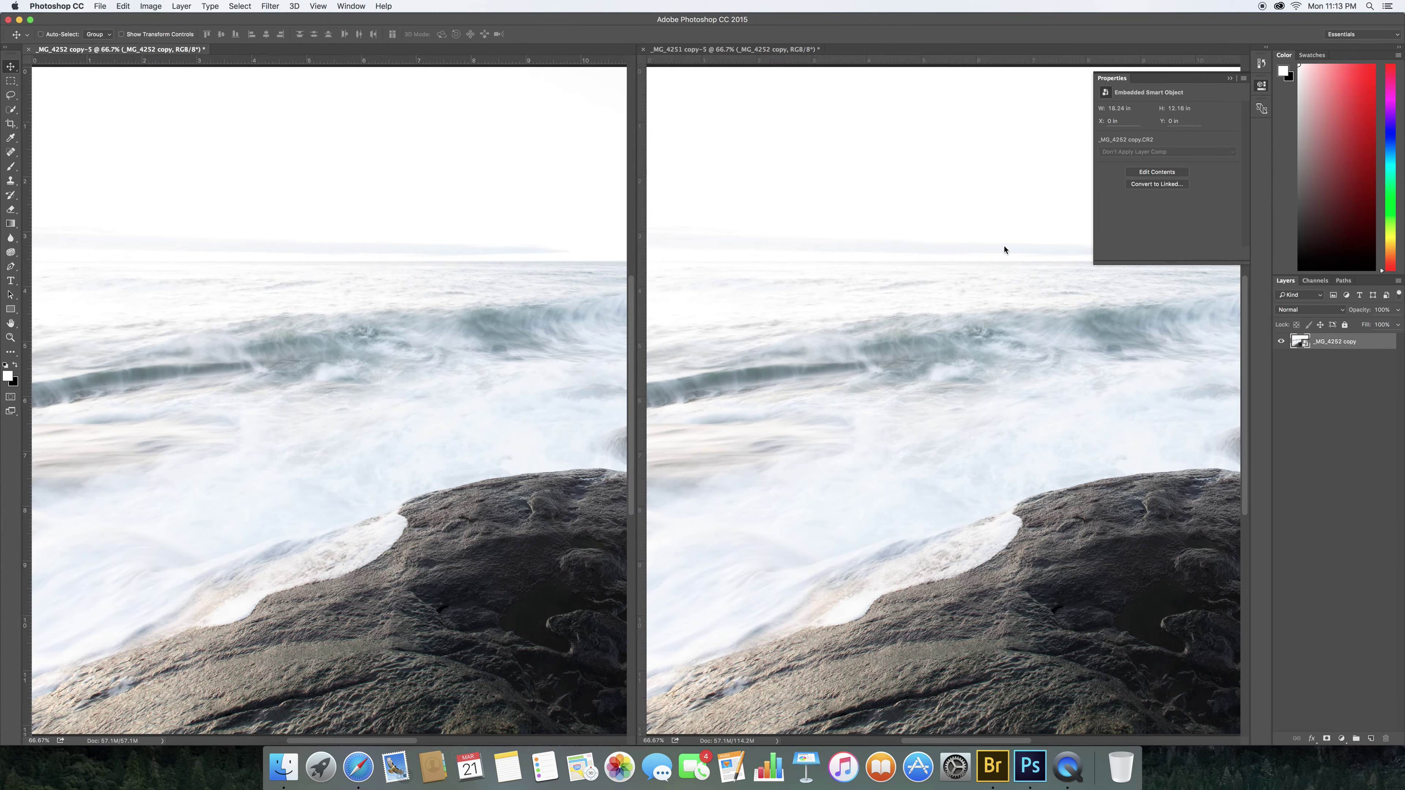
{"action": "left_click", "coordinate": [351, 6]}
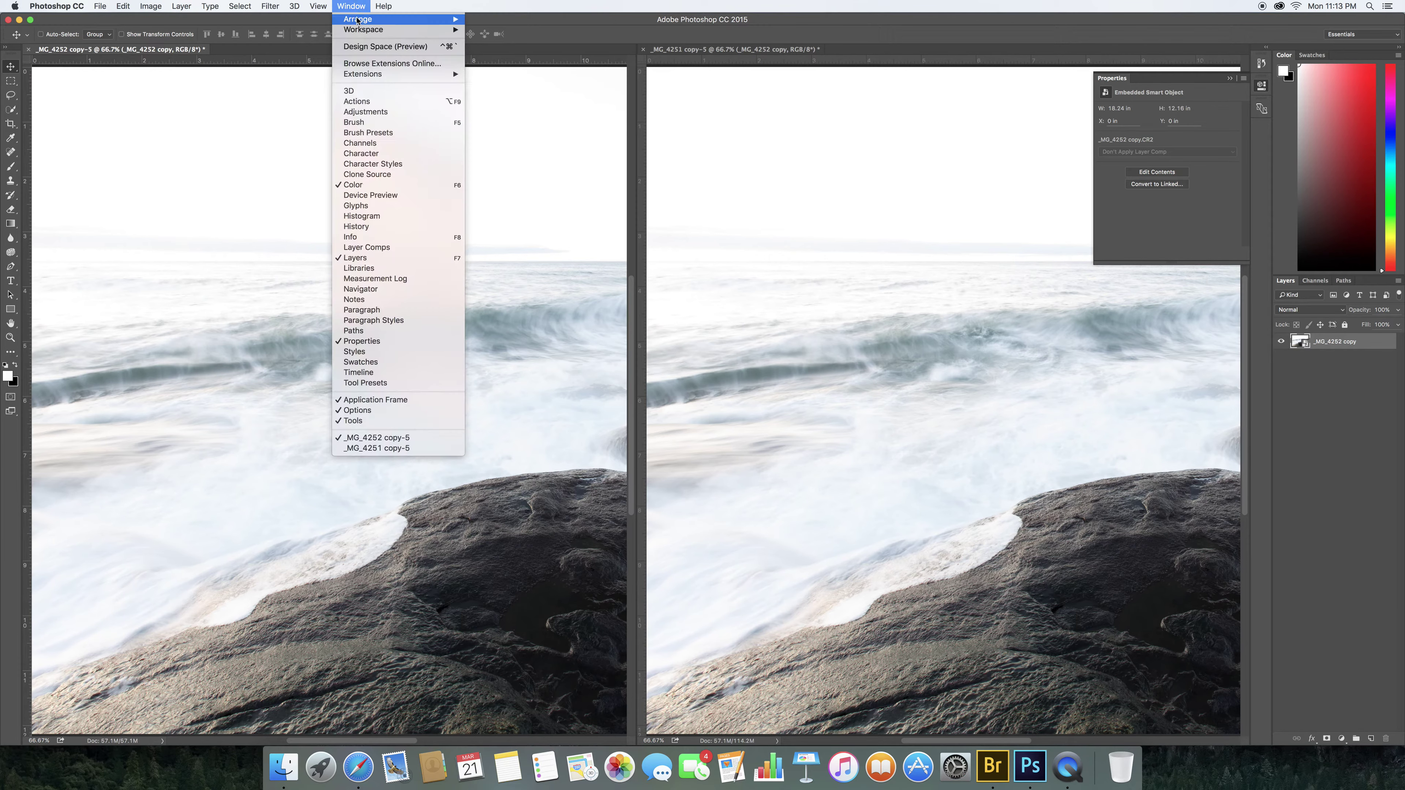
{"action": "mouse_move", "coordinate": [358, 20]}
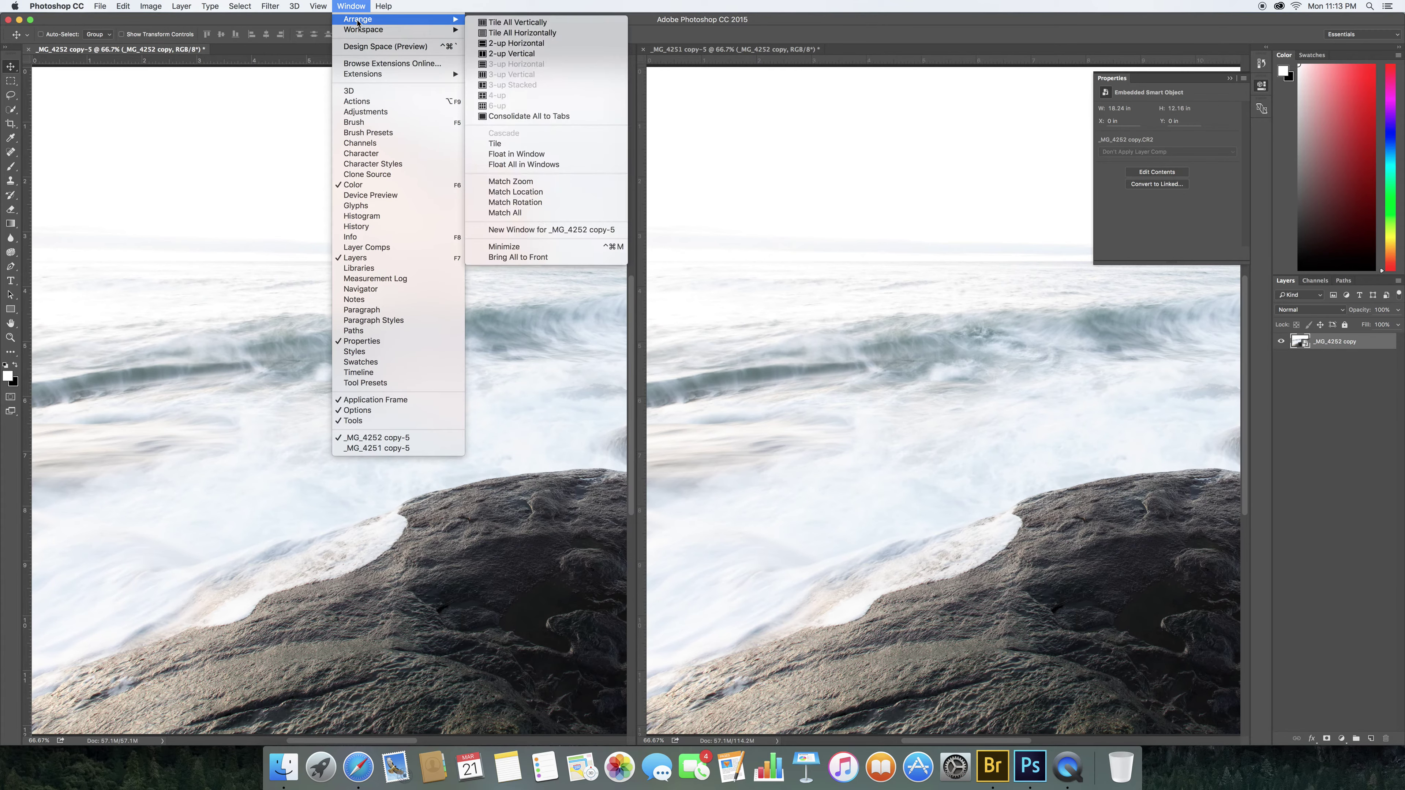
{"action": "left_click", "coordinate": [521, 43]}
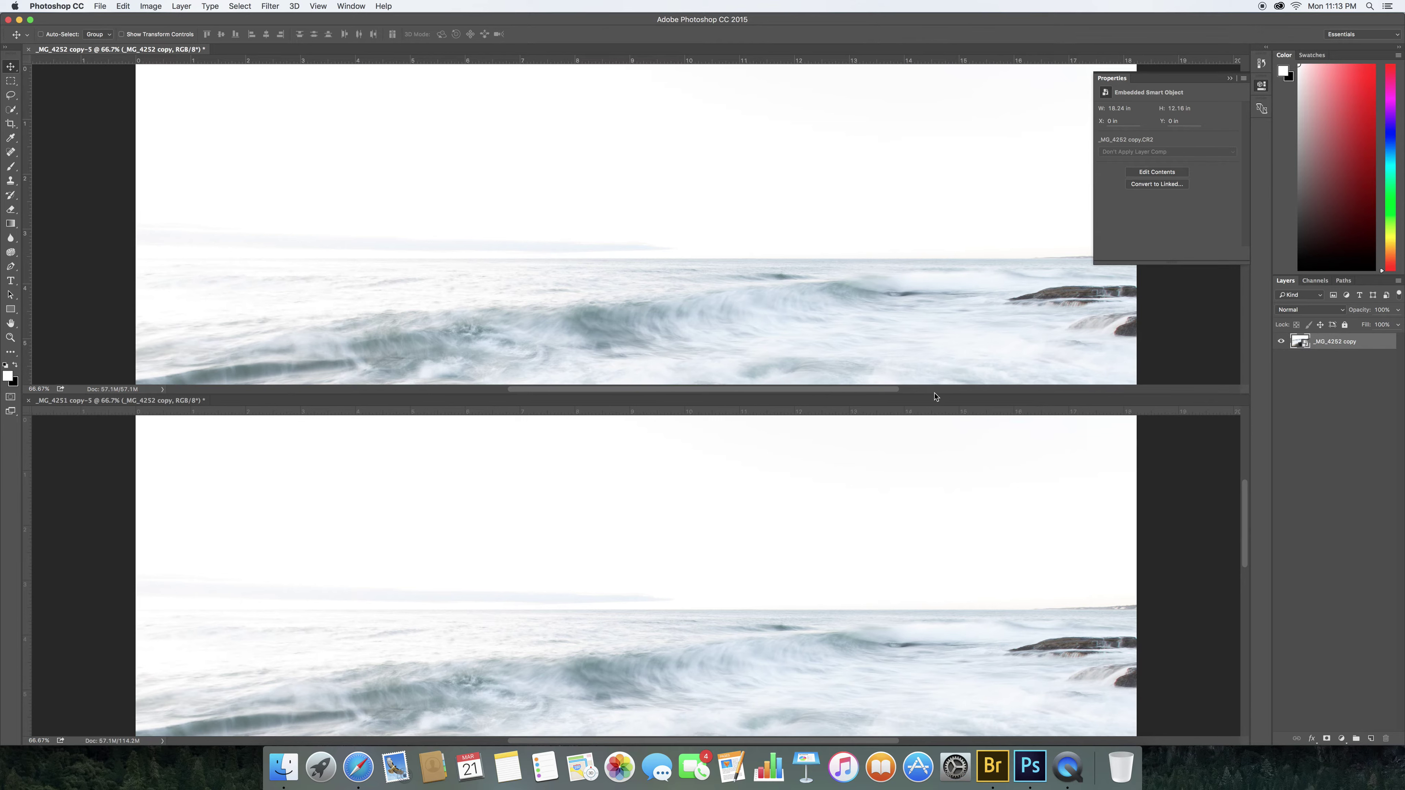
Drag the bright exposure into the sunset document, compare the layers, then close the _MG_4252 window
{"action": "left_click_drag", "start_coordinate": [918, 289], "coordinate": [907, 465]}
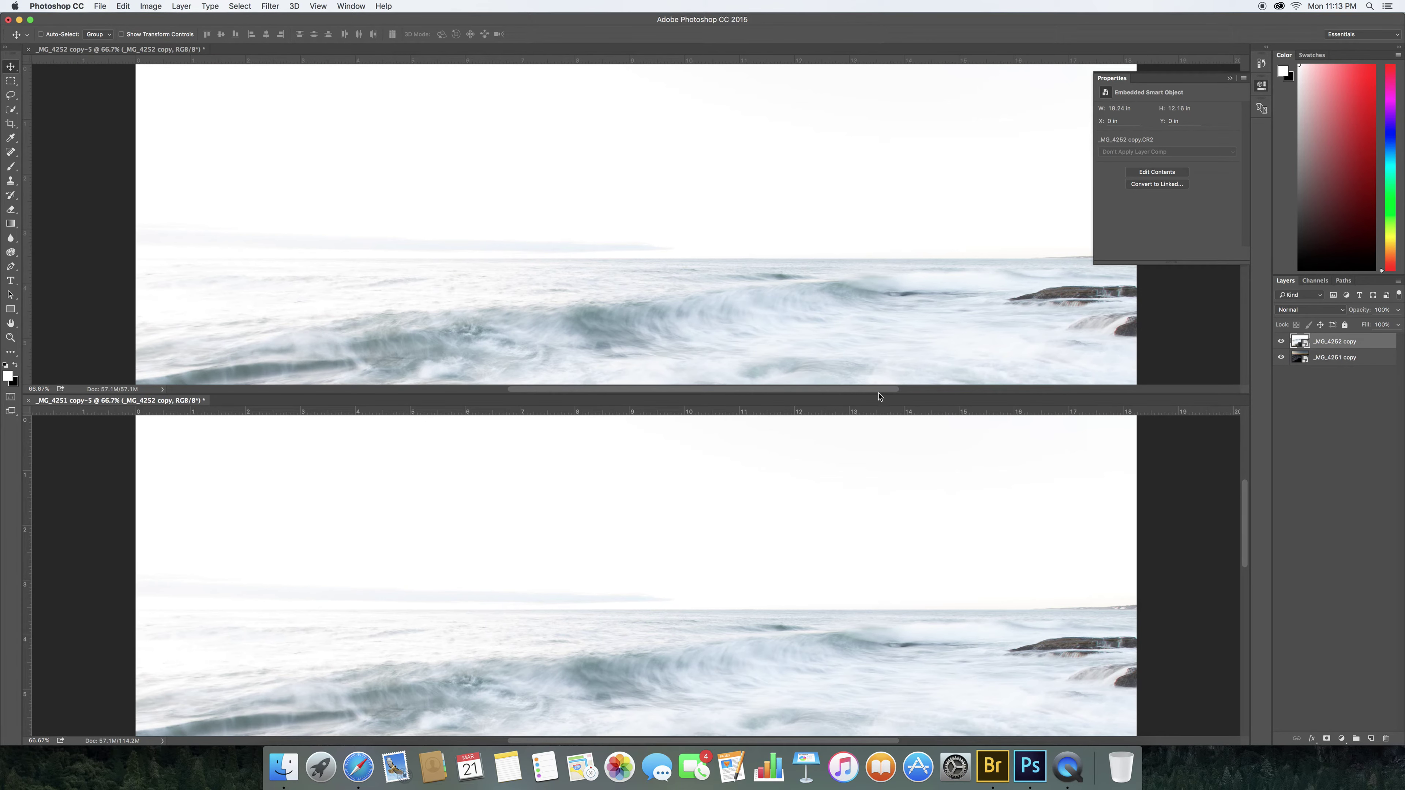
{"action": "left_click", "coordinate": [1281, 342]}
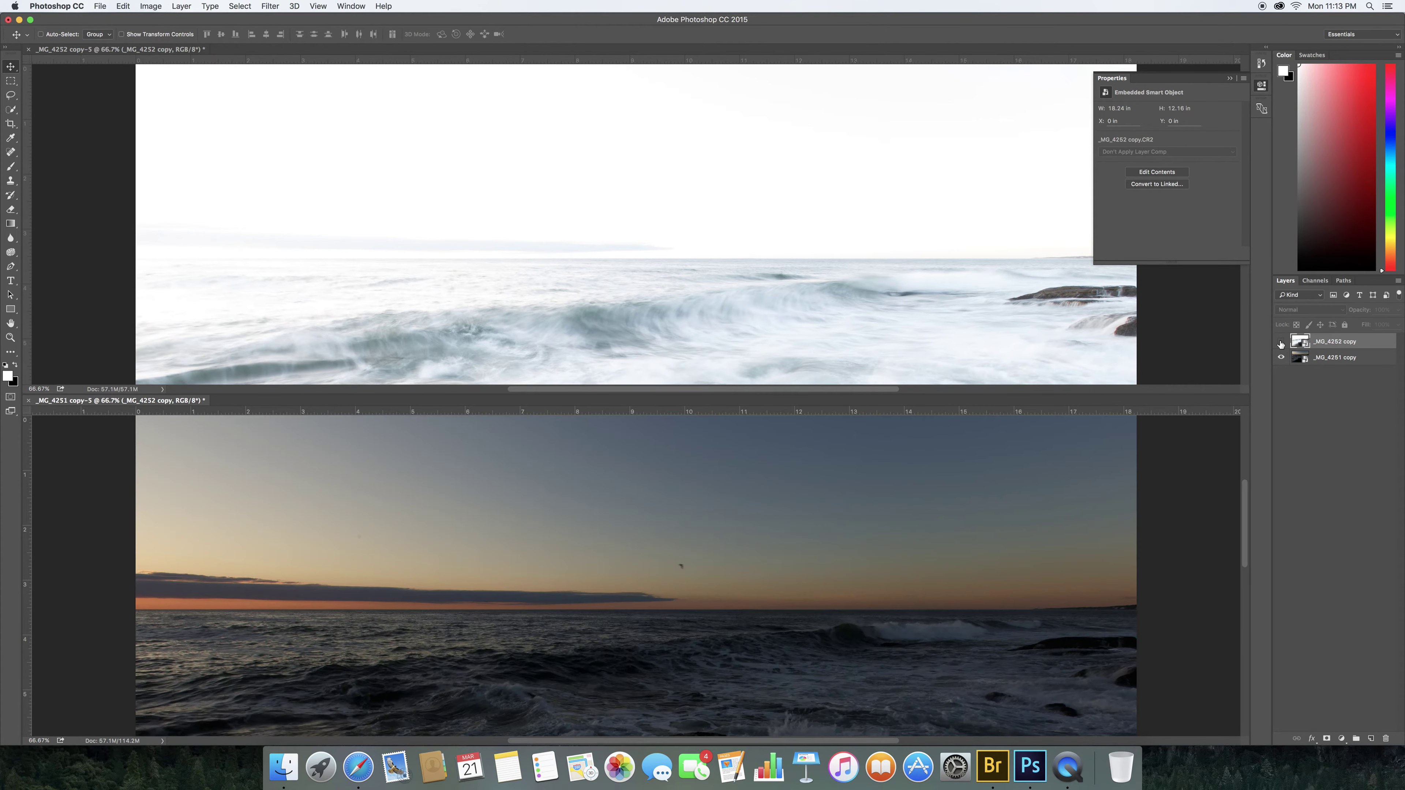
{"action": "left_click", "coordinate": [1327, 358]}
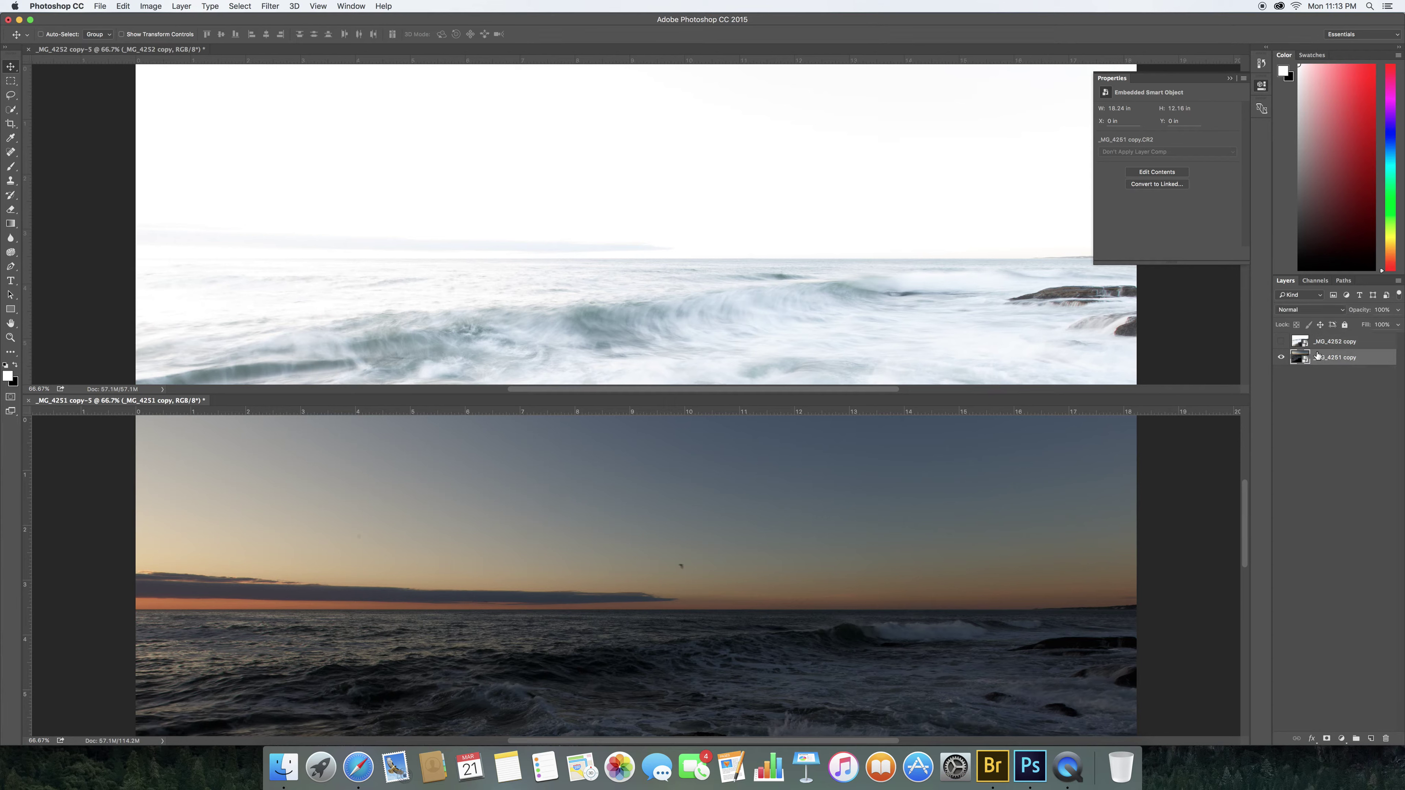
{"action": "left_click", "coordinate": [1280, 341]}
{"action": "left_click", "coordinate": [1331, 346]}
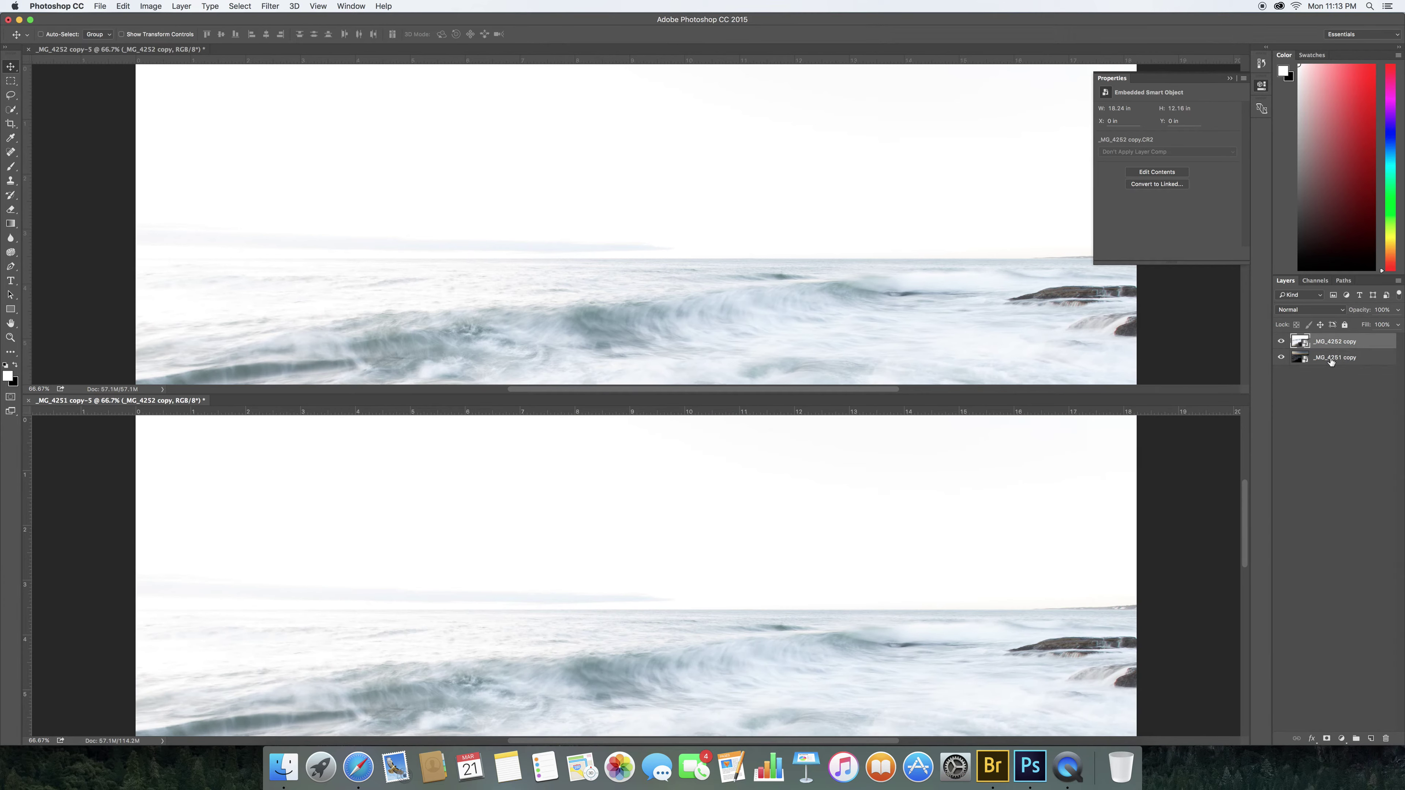
{"action": "left_click", "coordinate": [1330, 361]}
{"action": "left_click", "coordinate": [1326, 348]}
{"action": "left_click", "coordinate": [1120, 329]}
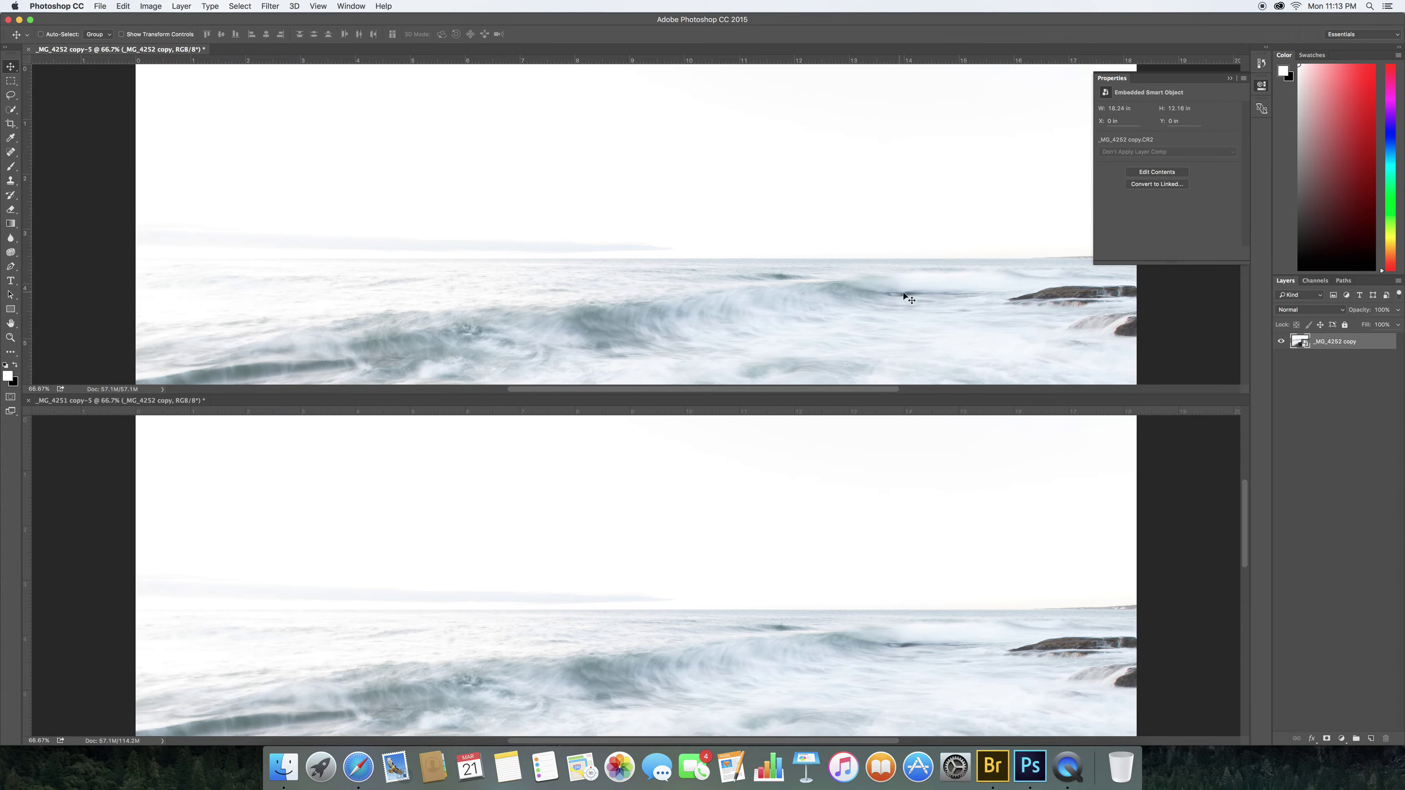
{"action": "key", "text": "super+w"}
Discard the bright document, toggle _MG_4252 copy to compare exposures, then add a black layer mask
{"action": "left_click", "coordinate": [679, 243]}
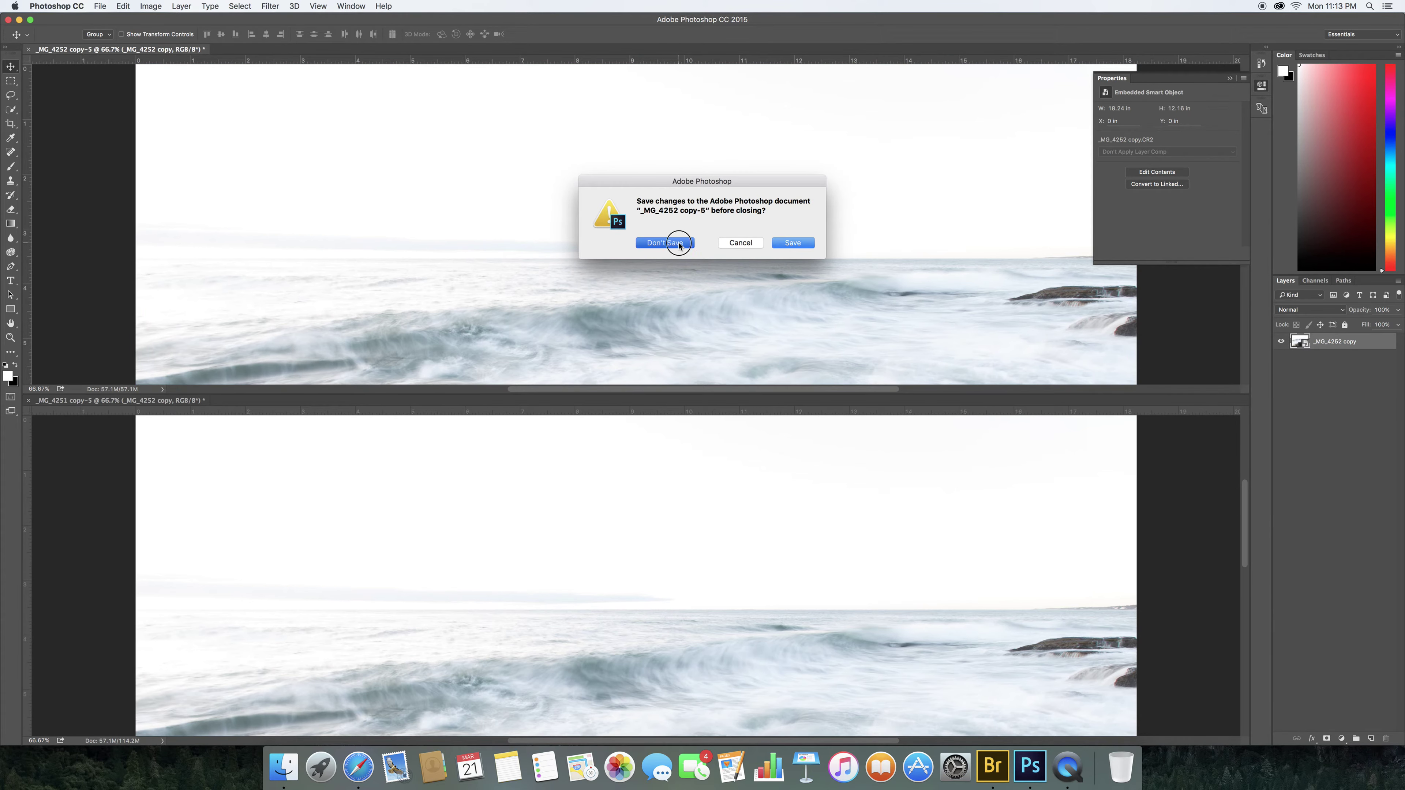
{"action": "left_click", "coordinate": [1282, 342]}
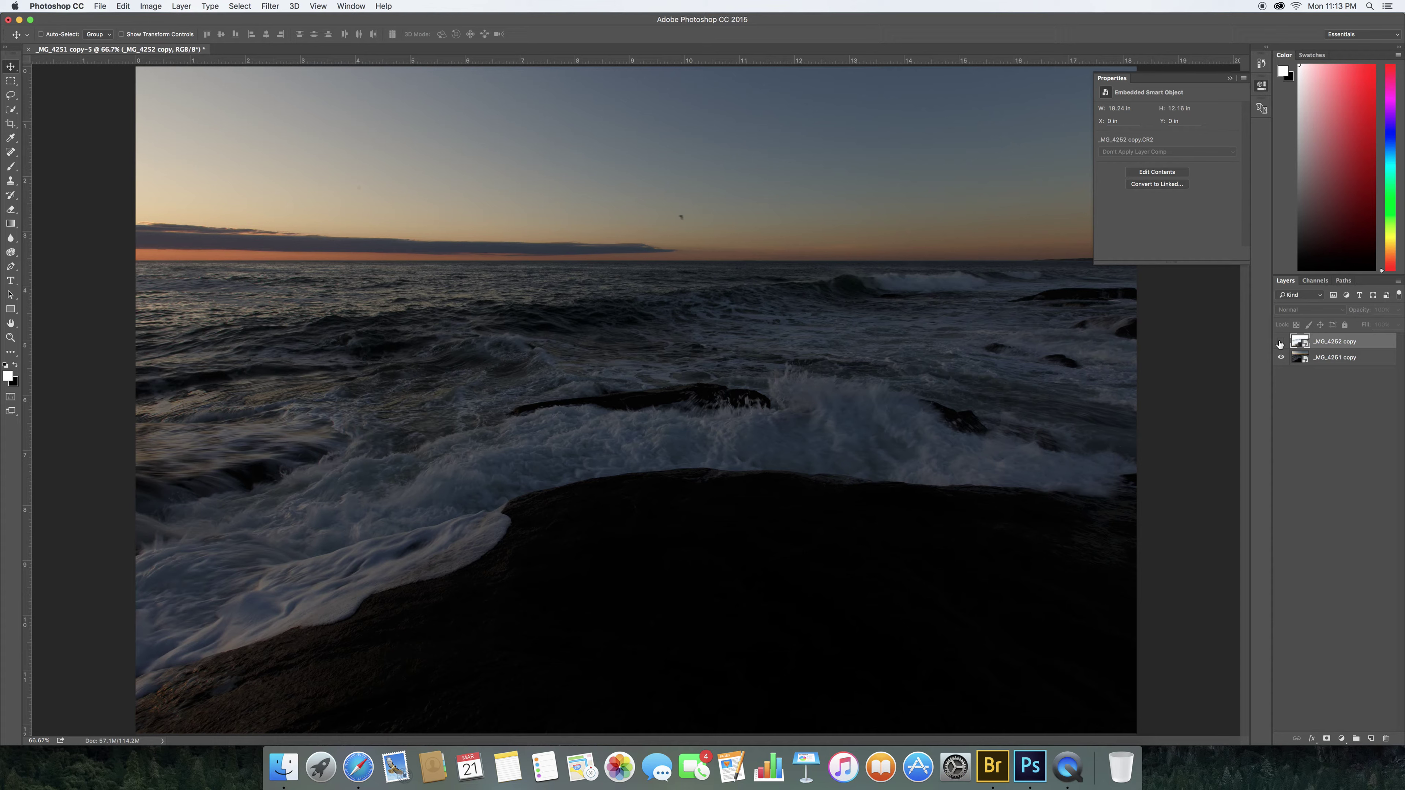
{"action": "left_click", "coordinate": [1281, 343]}
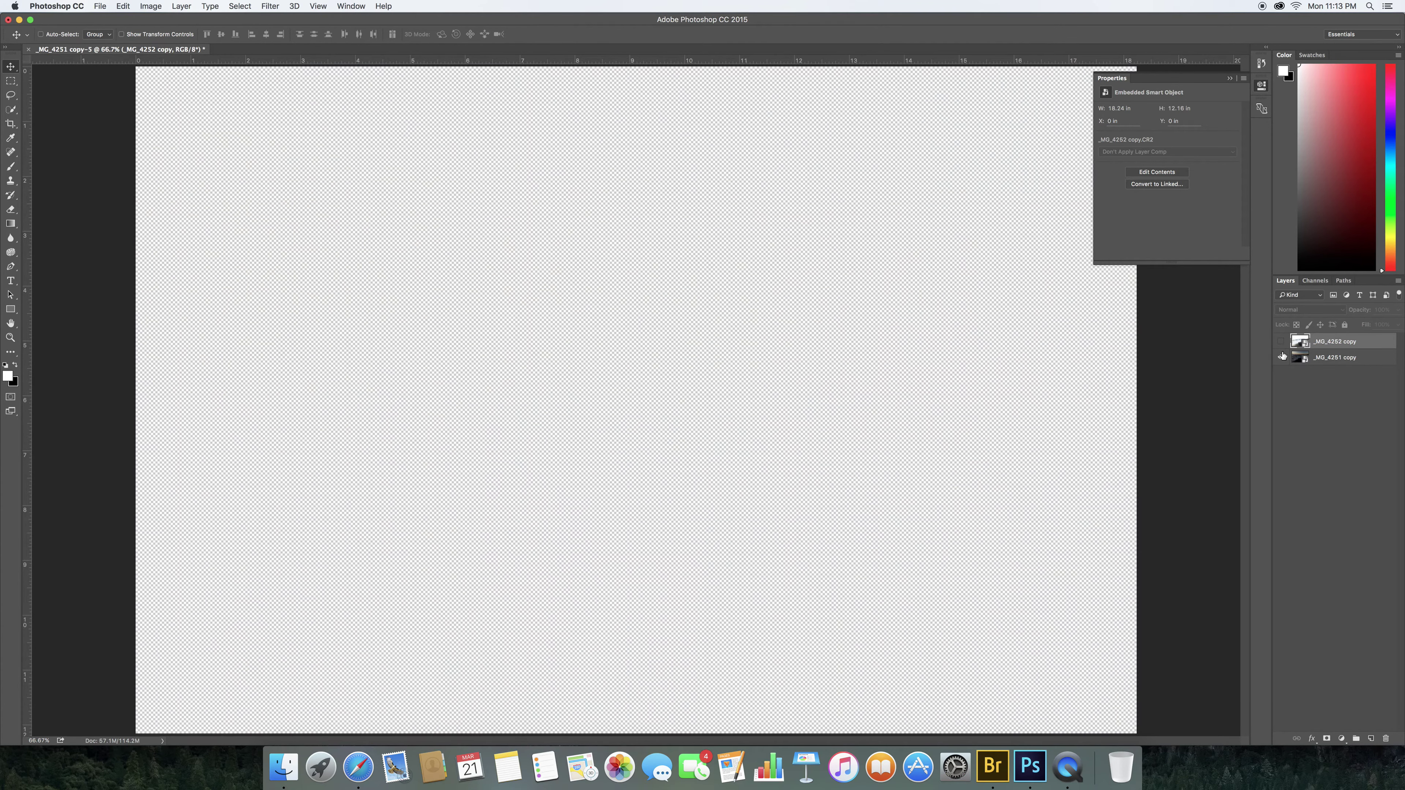
{"action": "left_click", "coordinate": [1281, 343]}
{"action": "left_click", "coordinate": [1281, 343]}
{"action": "left_click", "coordinate": [1281, 343]}
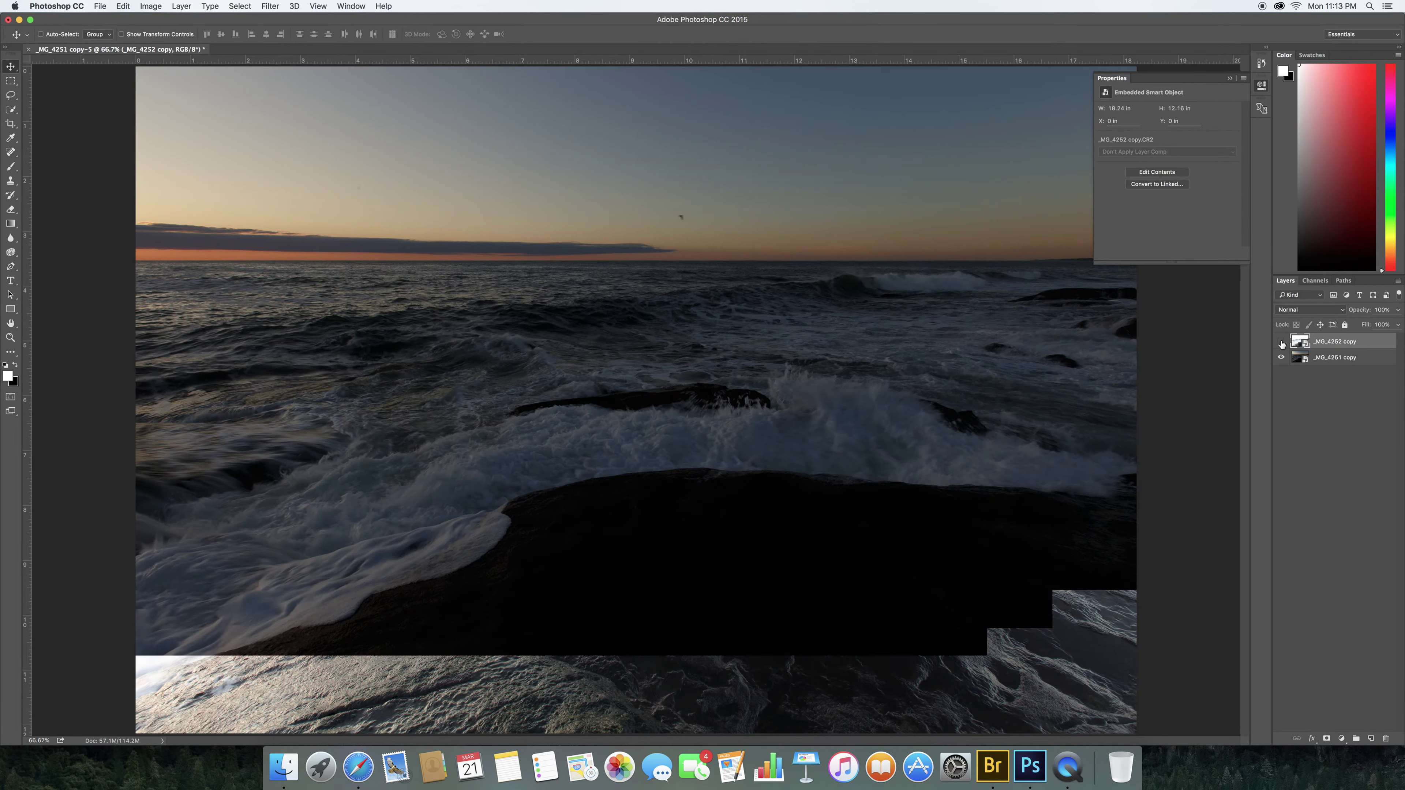
{"action": "left_click", "coordinate": [1281, 343]}
{"action": "left_click", "coordinate": [1281, 343]}
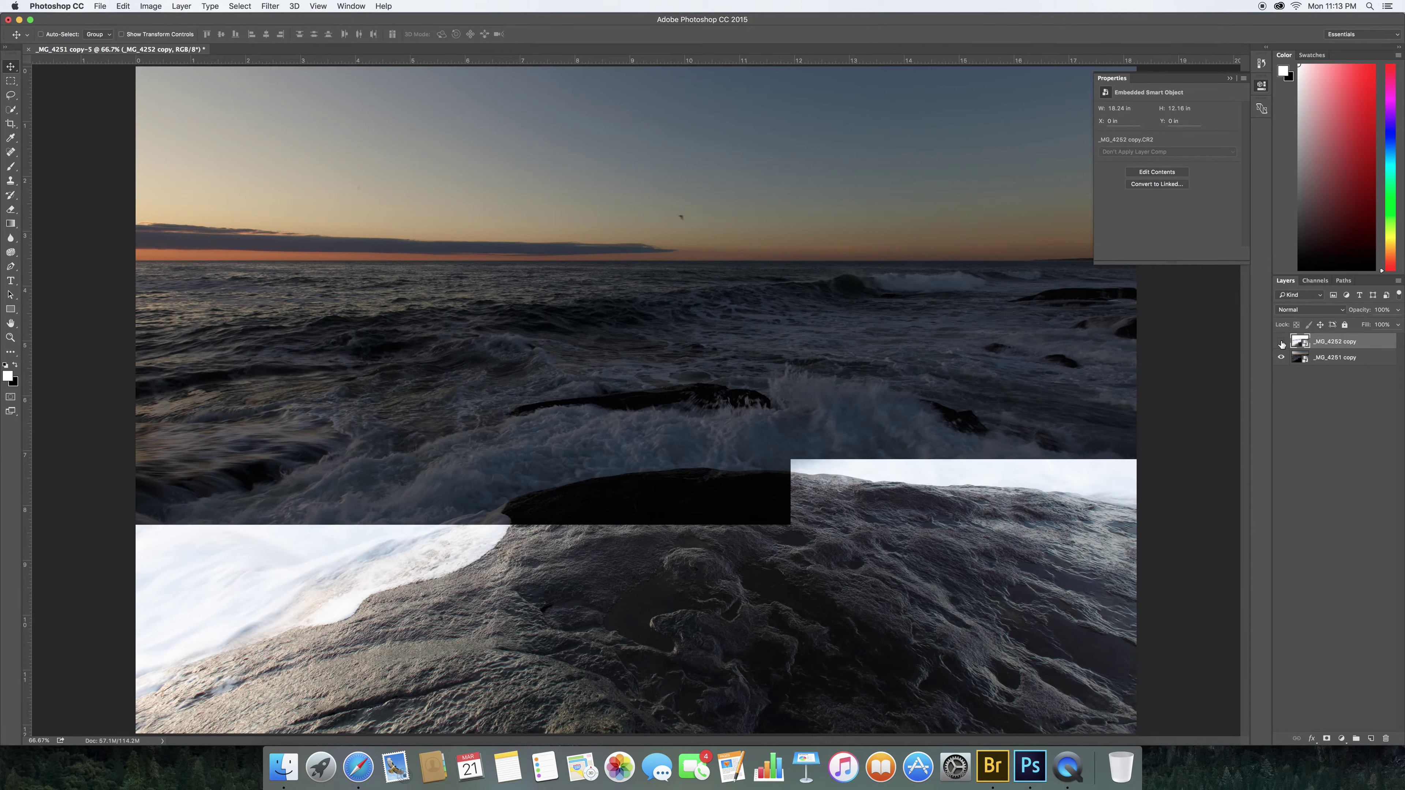
{"action": "left_click", "coordinate": [1281, 344]}
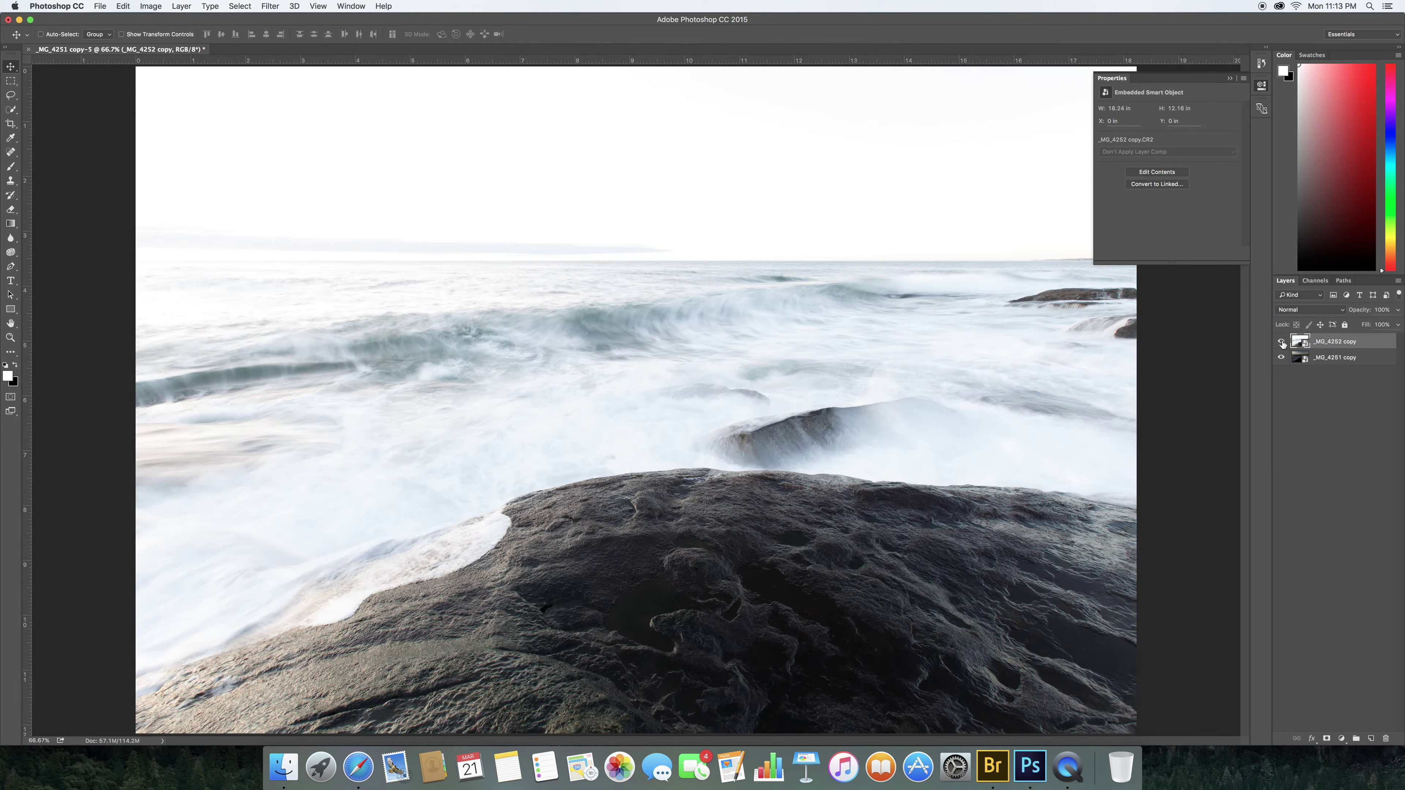
{"action": "left_click", "coordinate": [1281, 341]}
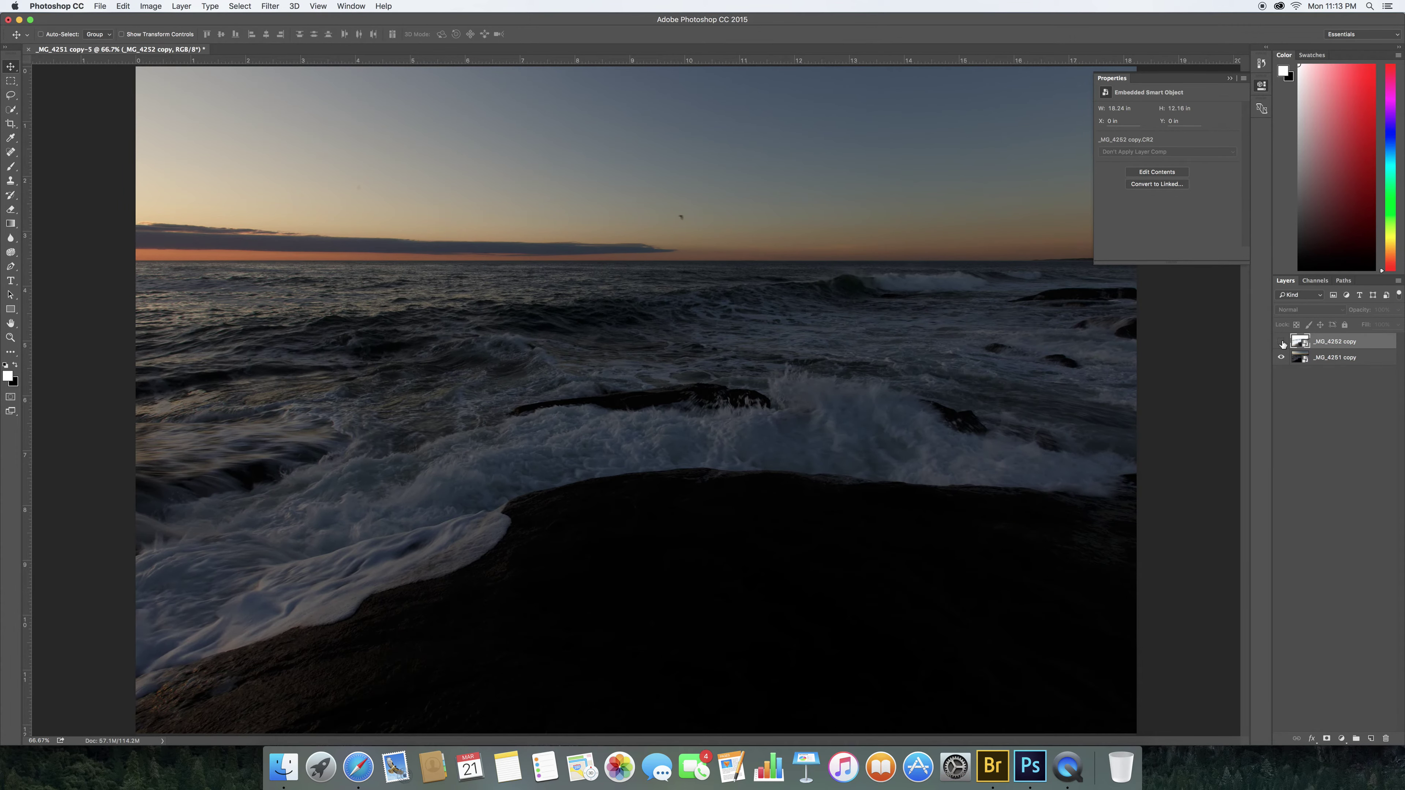
{"action": "left_click", "coordinate": [1282, 342]}
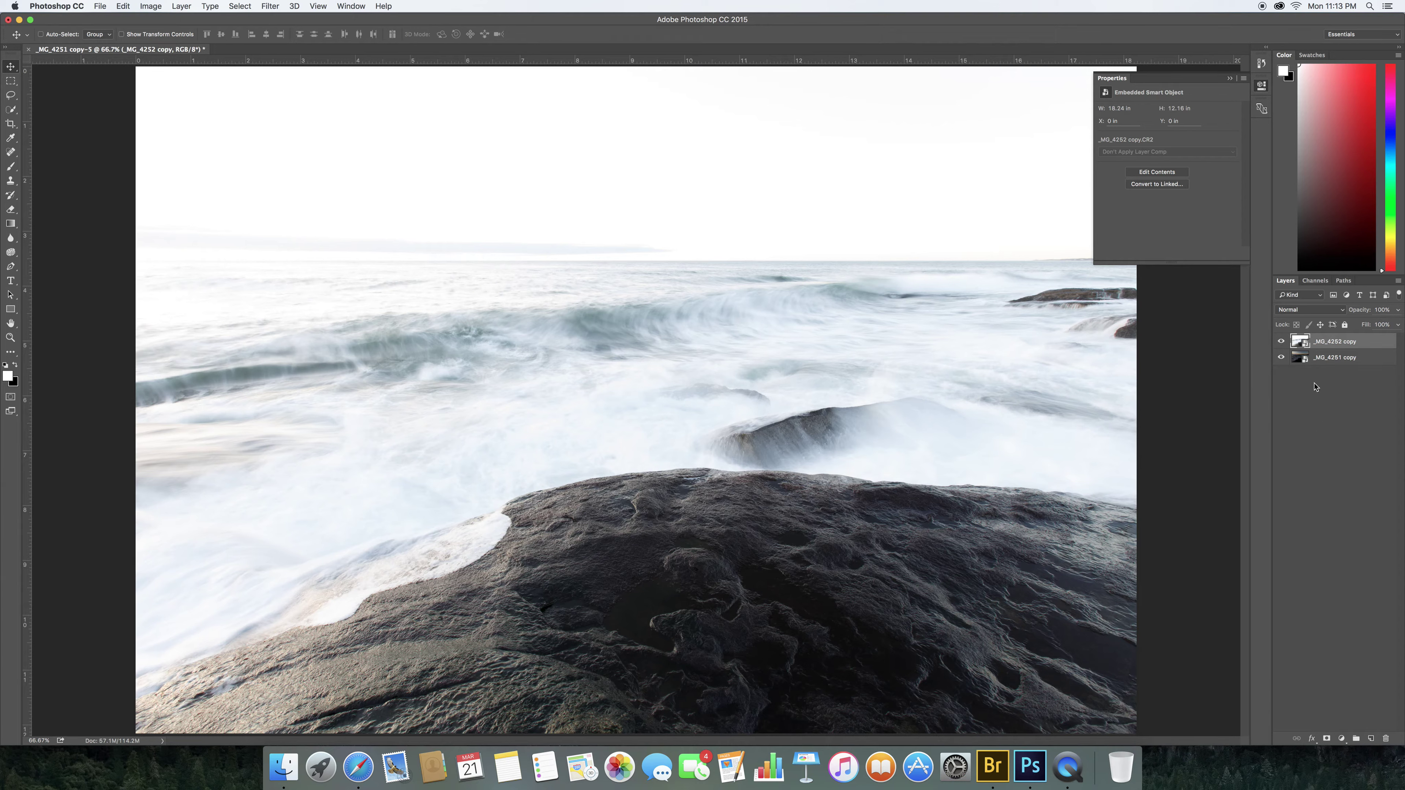
{"action": "left_click", "coordinate": [1326, 737], "text": "alt"}
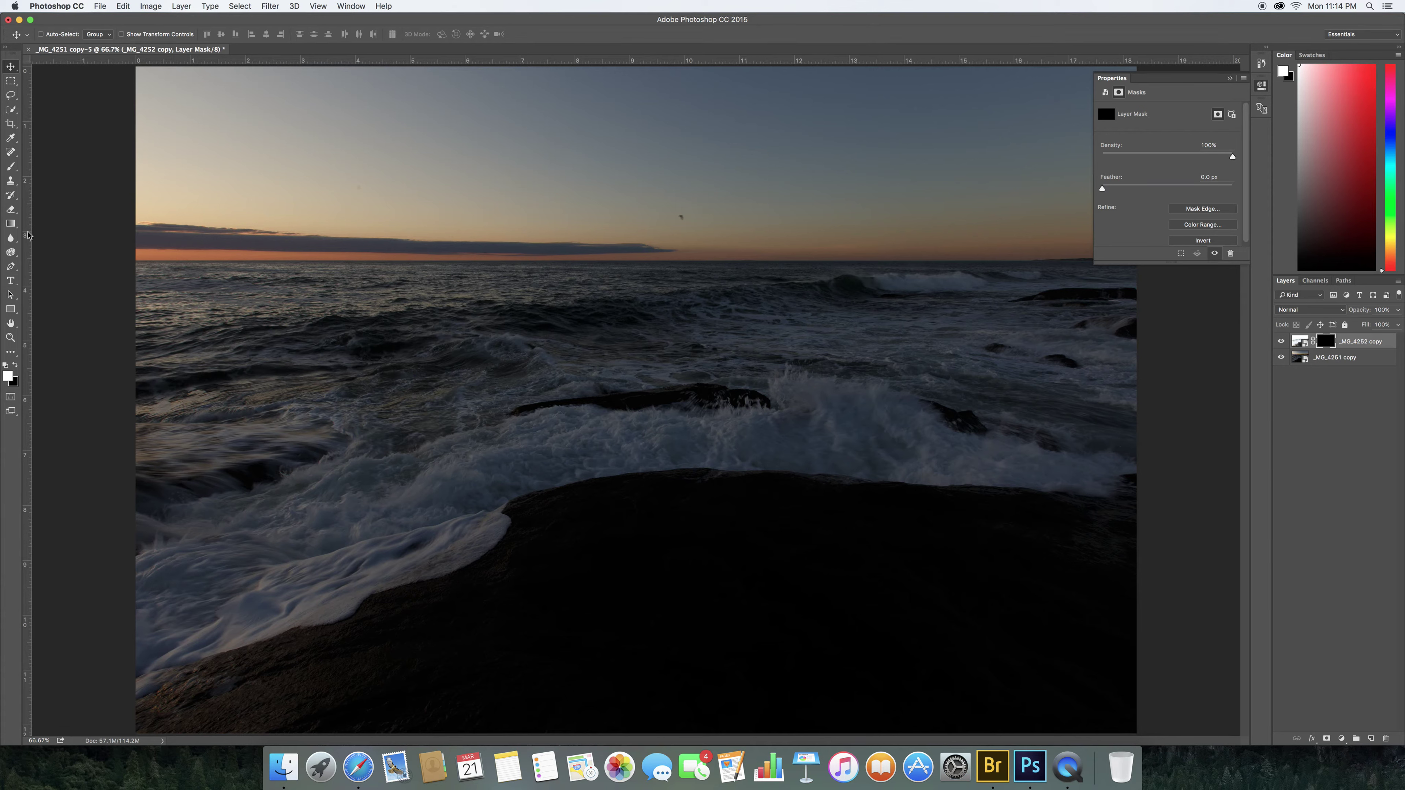
Try a sky gradient on the mask, undo it, and invert the mask to white
{"action": "left_click", "coordinate": [10, 224]}
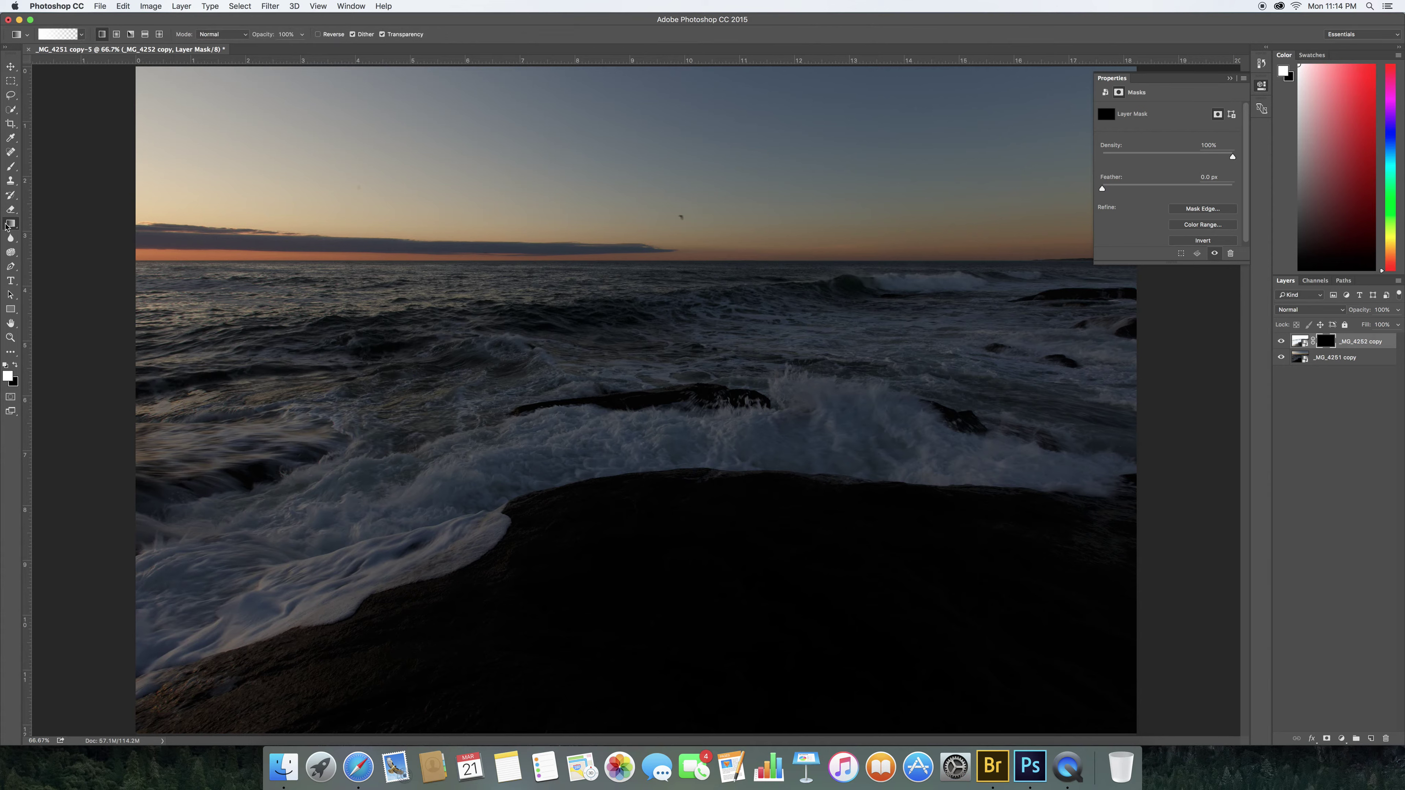
{"action": "left_click_drag", "start_coordinate": [648, 256], "coordinate": [647, 322]}
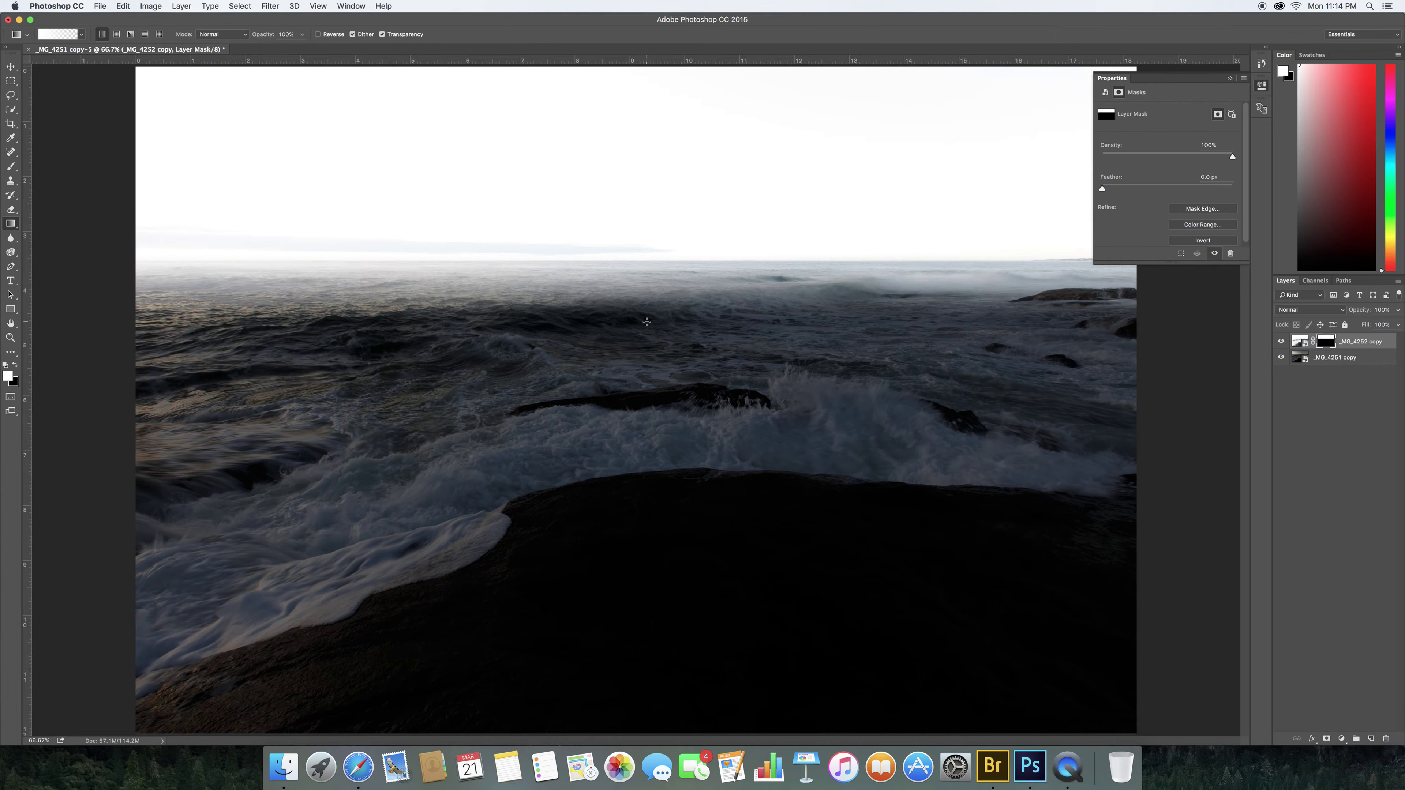
{"action": "key", "text": "super+z"}
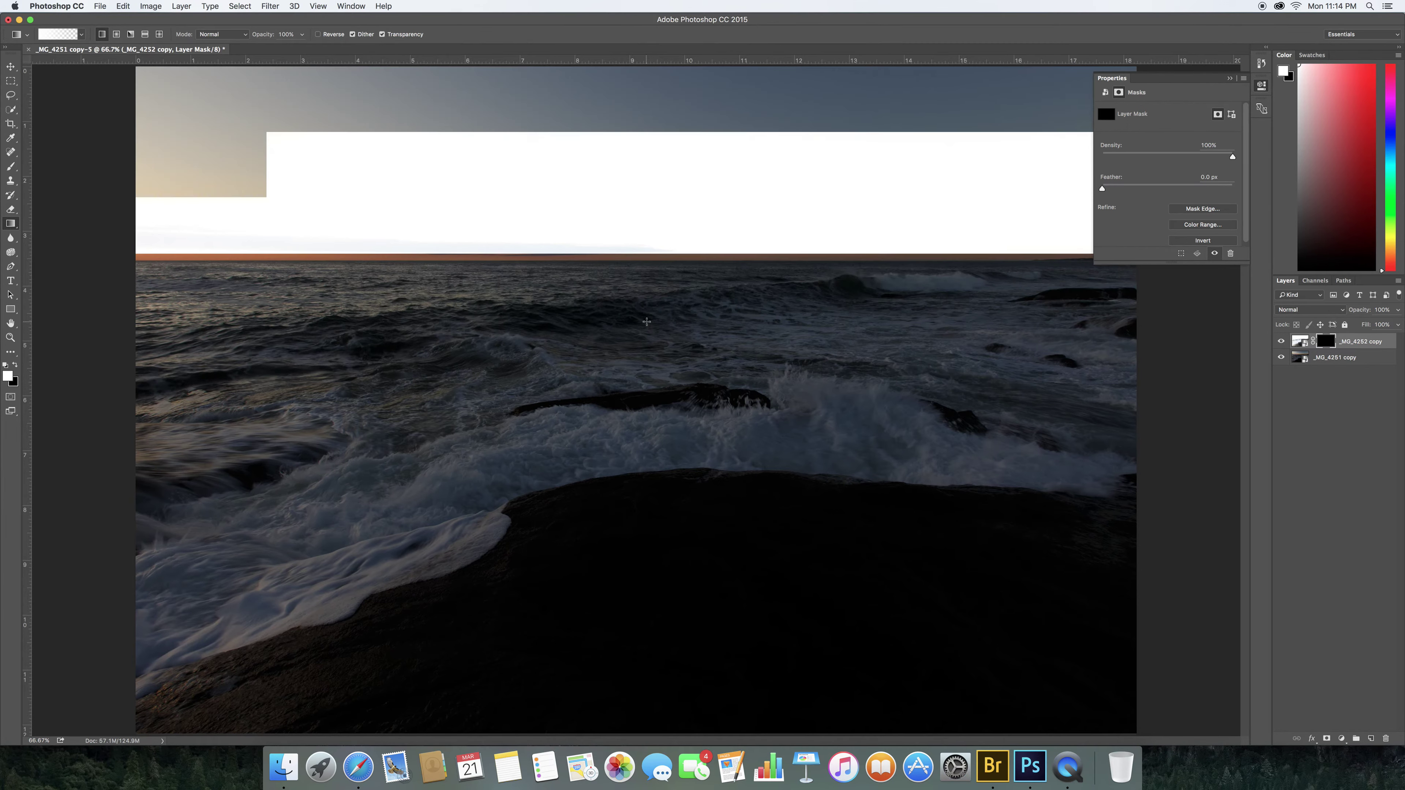
{"action": "left_click", "coordinate": [1326, 343]}
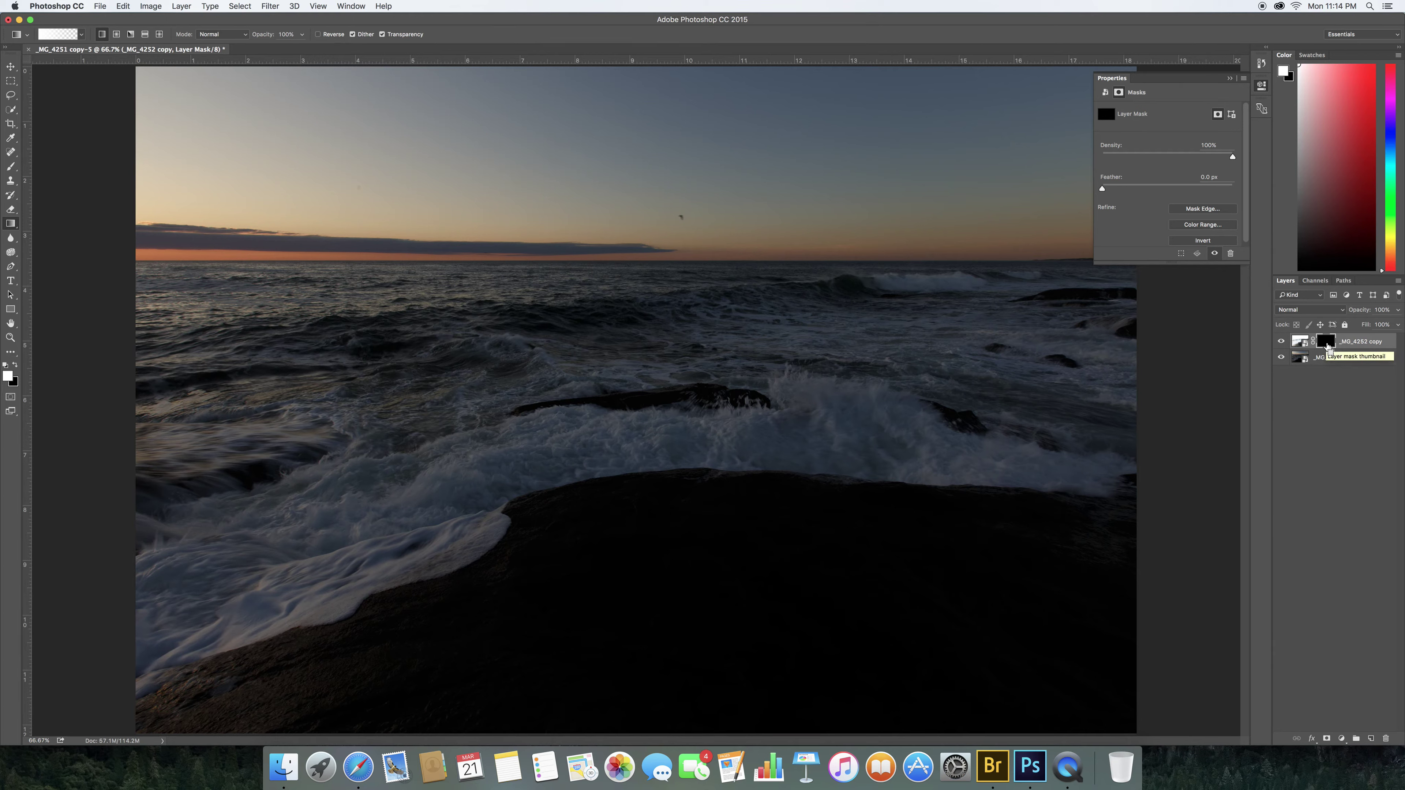
{"action": "key", "text": "super+i"}
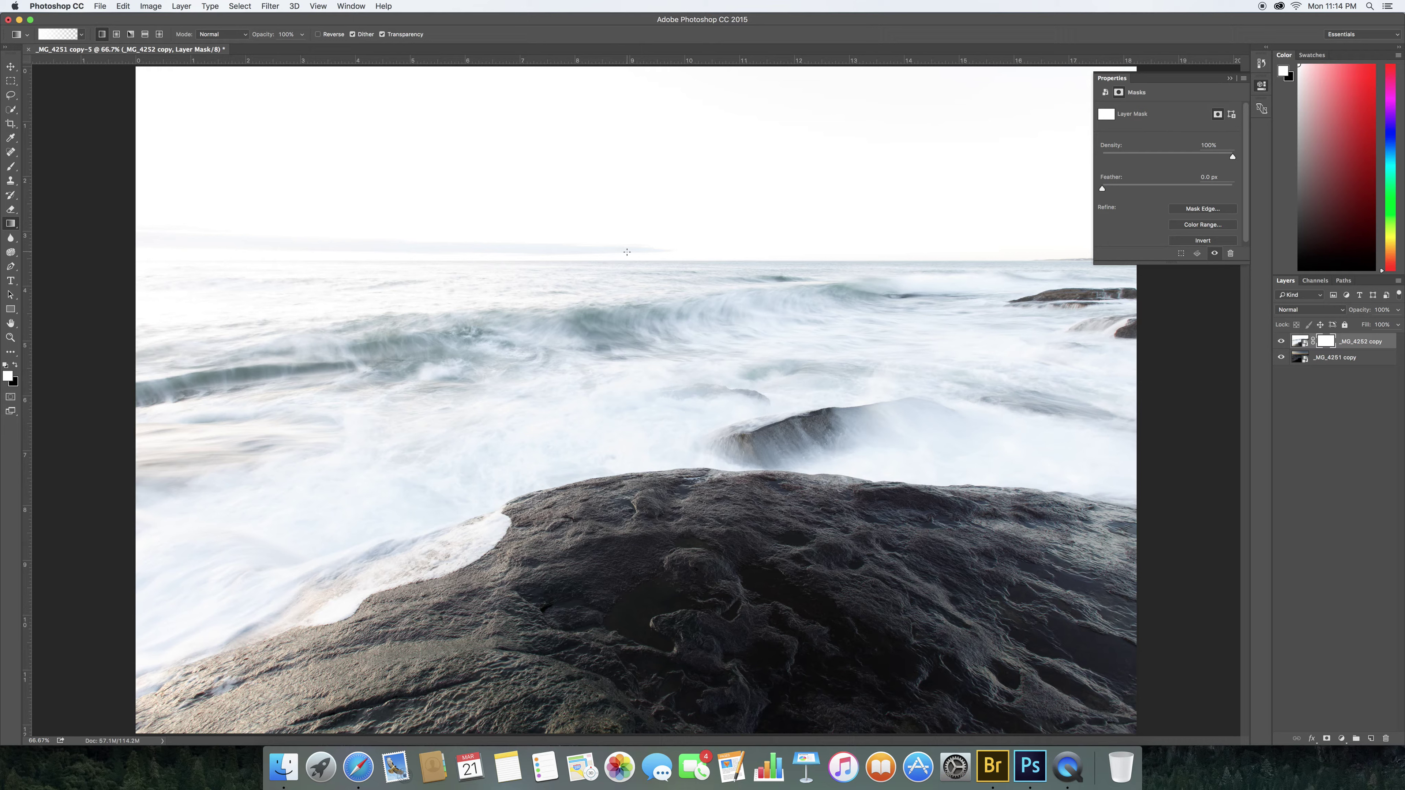
Make black the foreground, drag trial horizon-down mask gradients, then undo the last one
{"action": "key", "text": "x"}
{"action": "left_click_drag", "start_coordinate": [627, 258], "coordinate": [627, 319]}
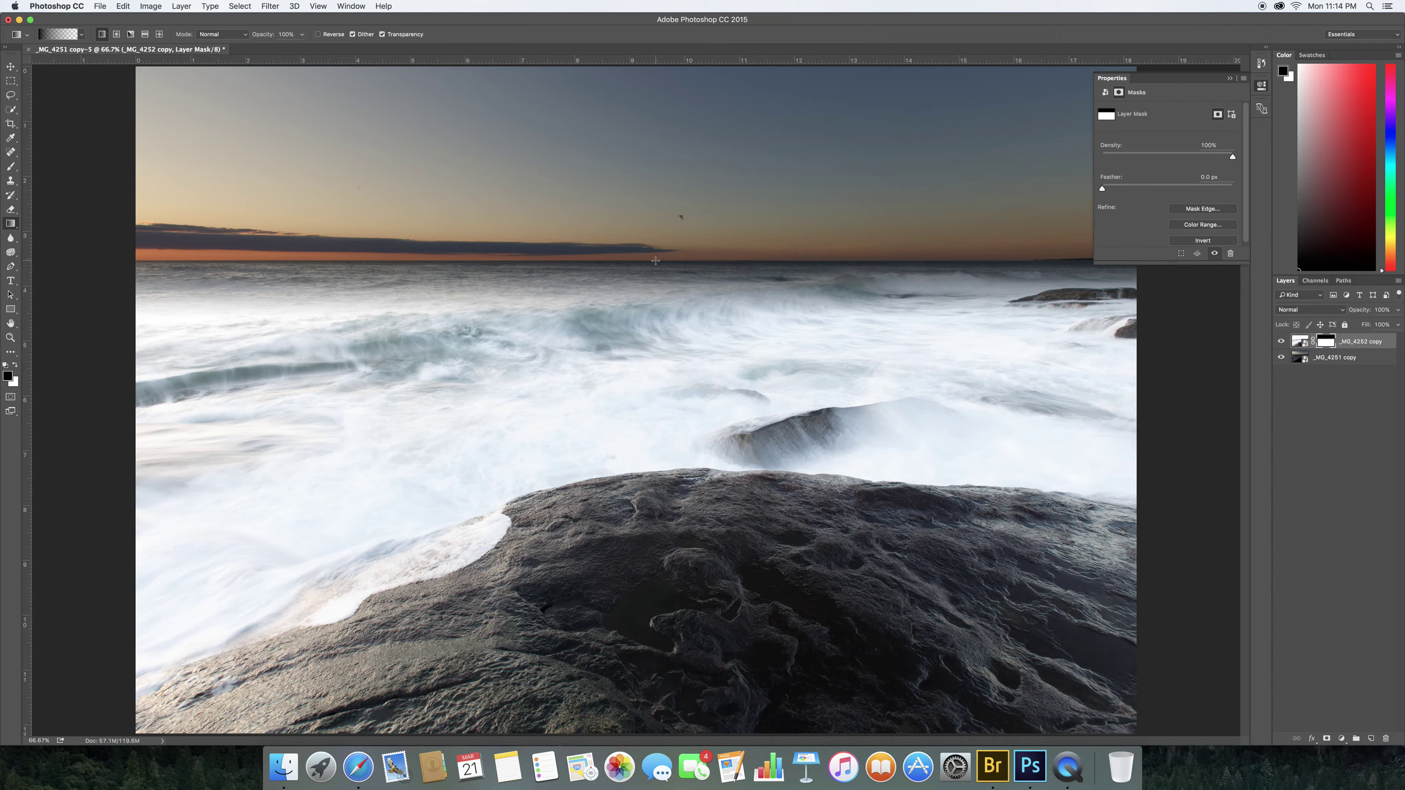
{"action": "left_click_drag", "start_coordinate": [655, 260], "coordinate": [648, 325]}
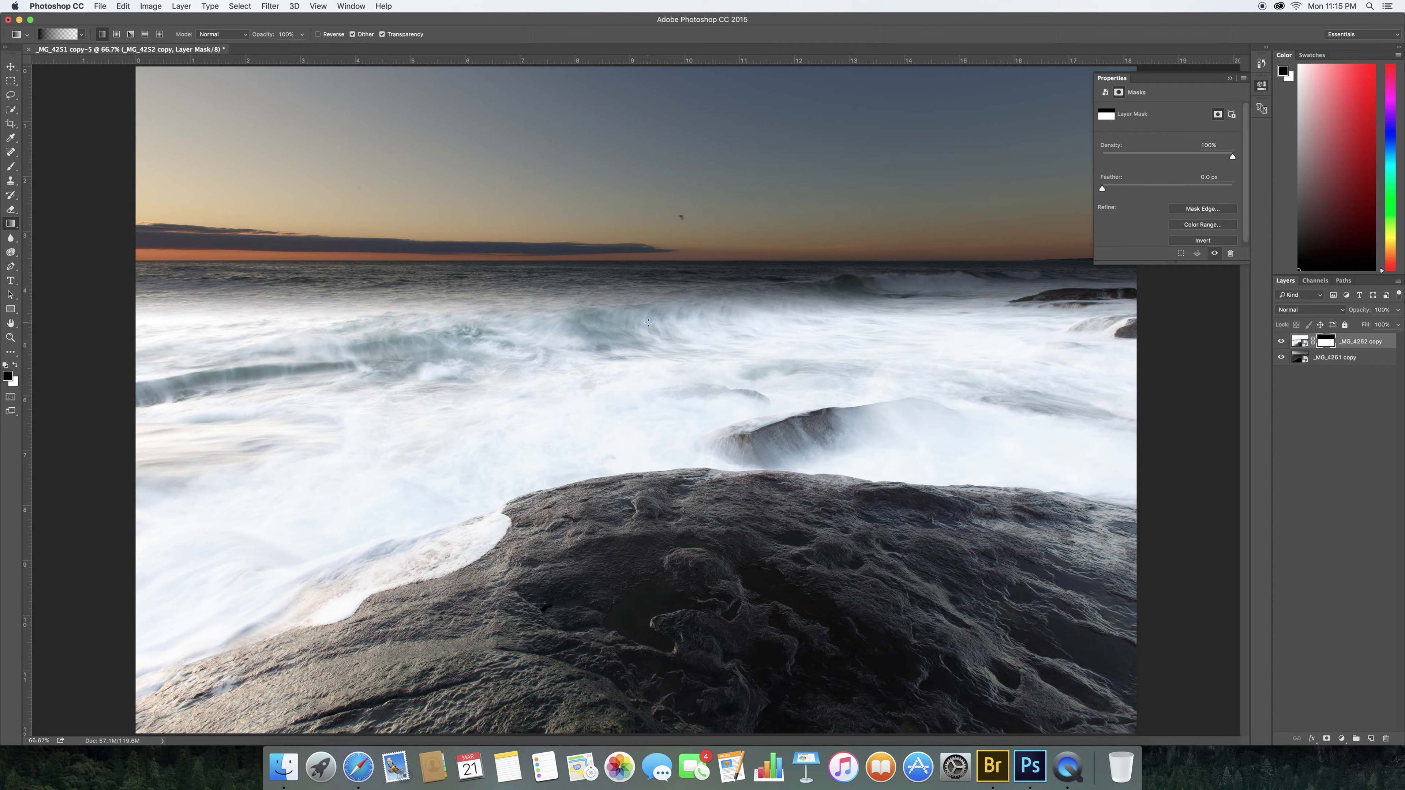
{"action": "key", "text": "super+z"}
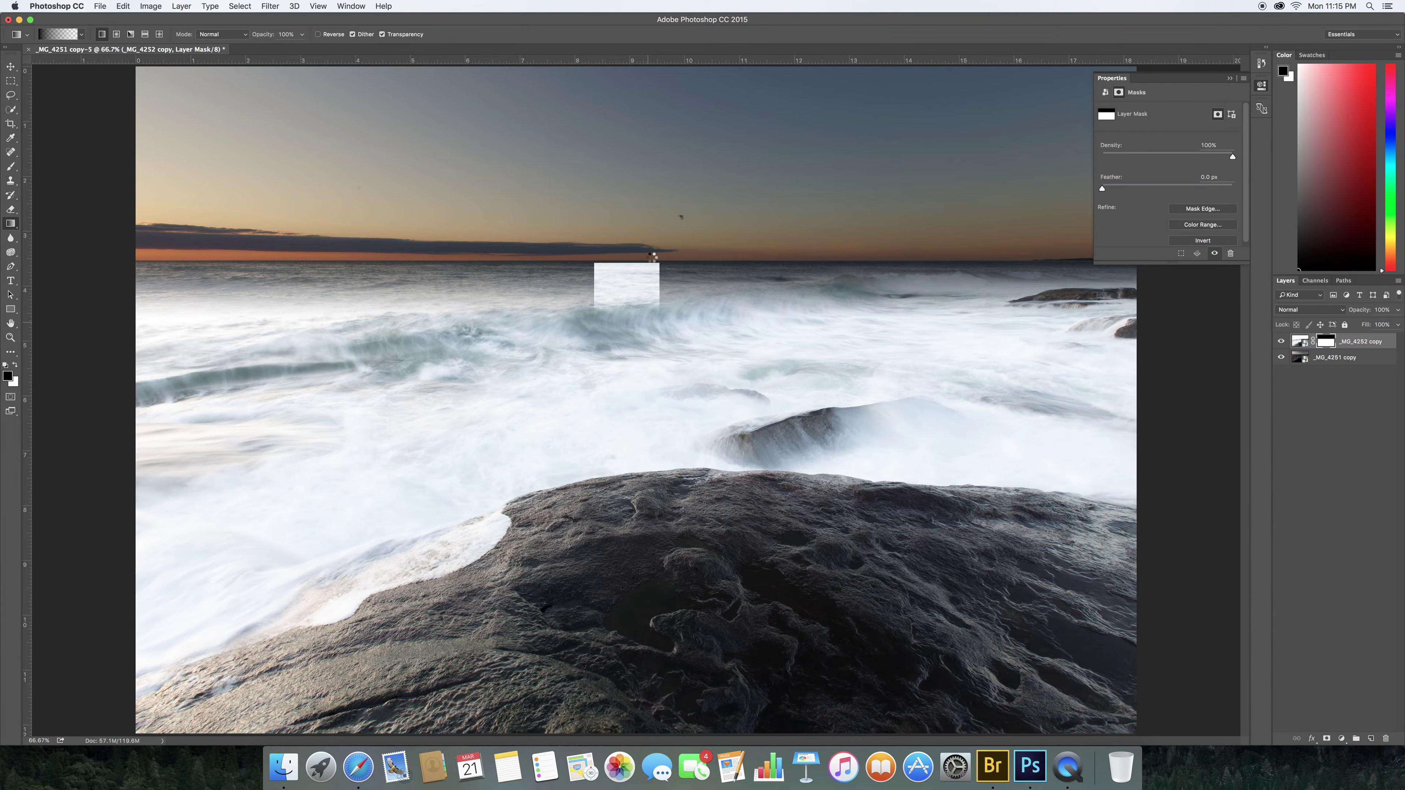
Open the History panel to review the edits, then close it
{"action": "left_click", "coordinate": [349, 5]}
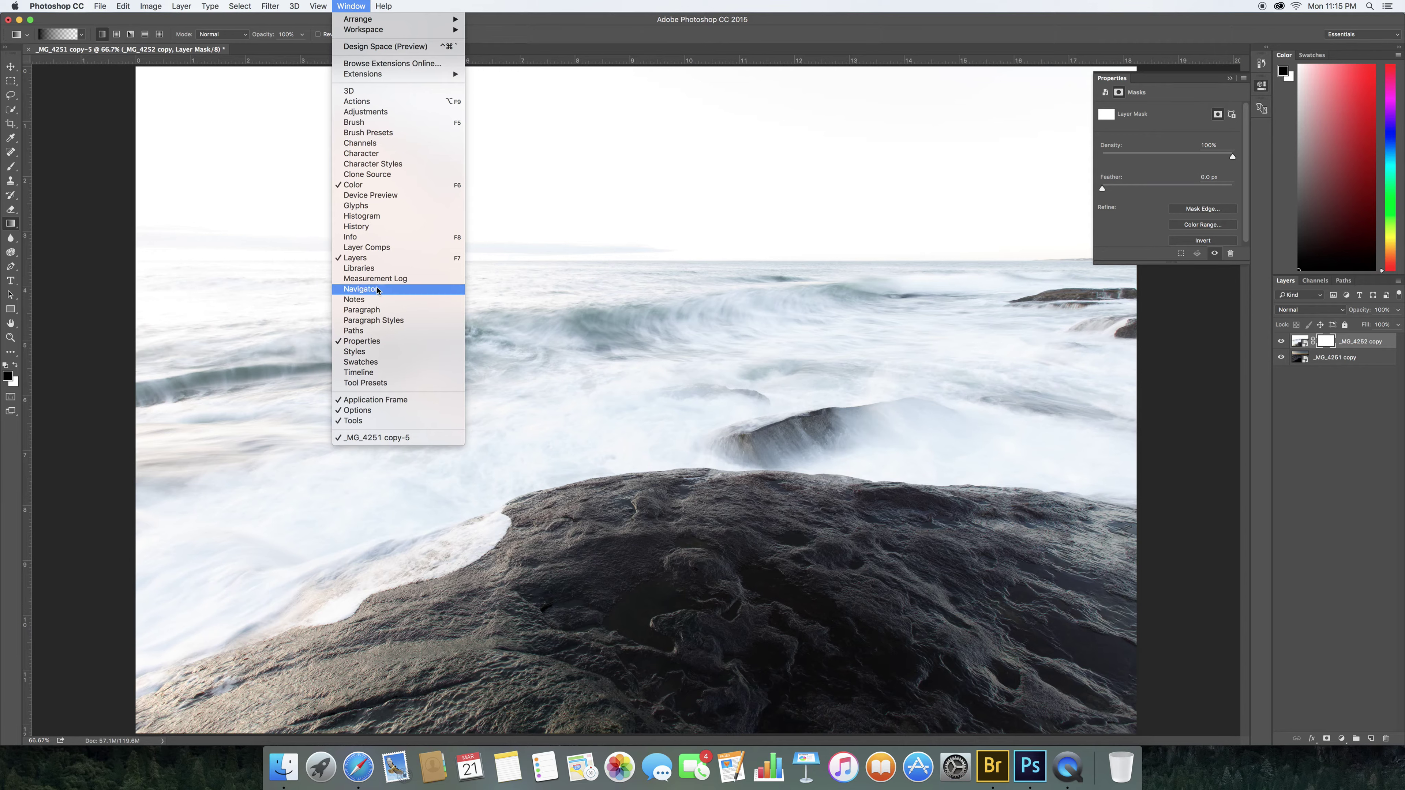
{"action": "left_click", "coordinate": [376, 228]}
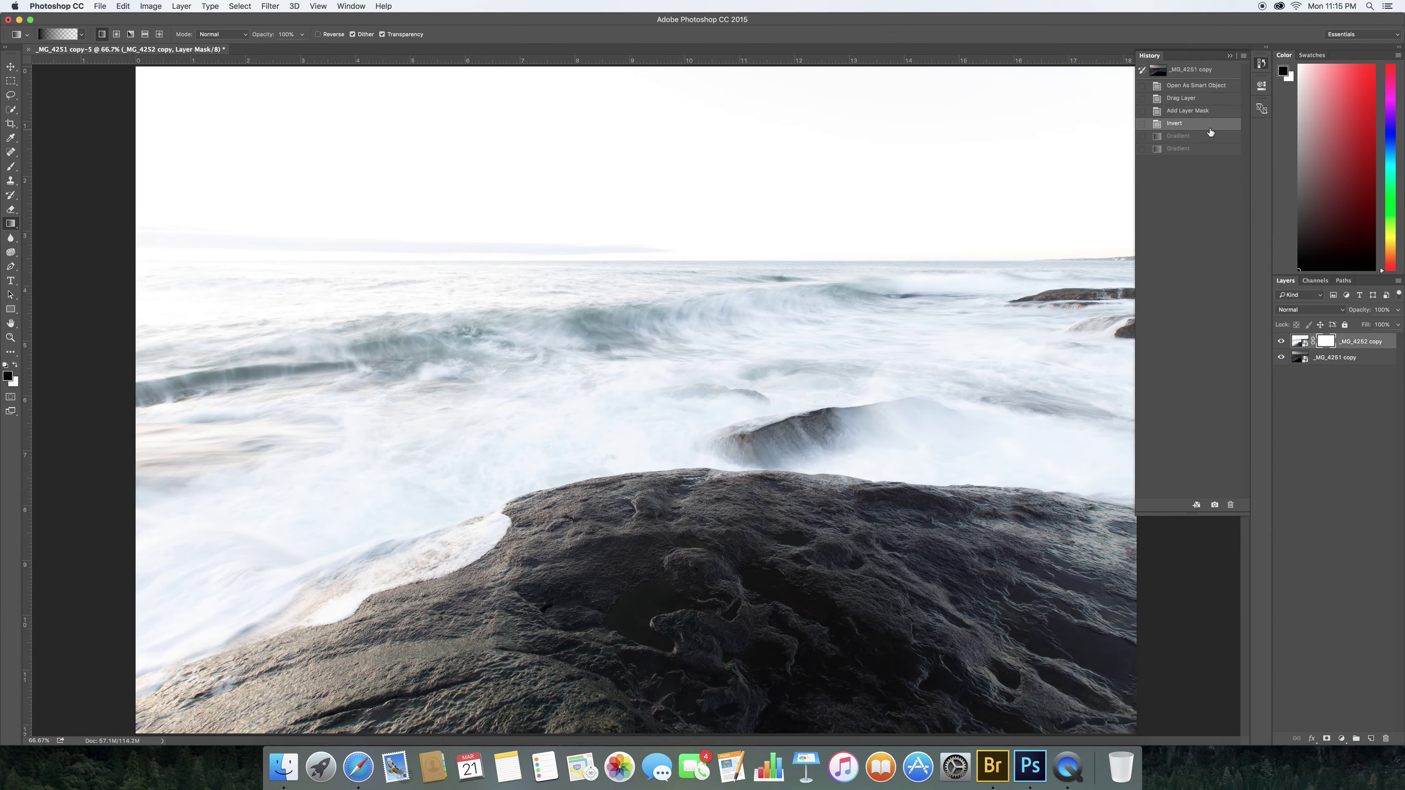
{"action": "left_click", "coordinate": [1230, 56]}
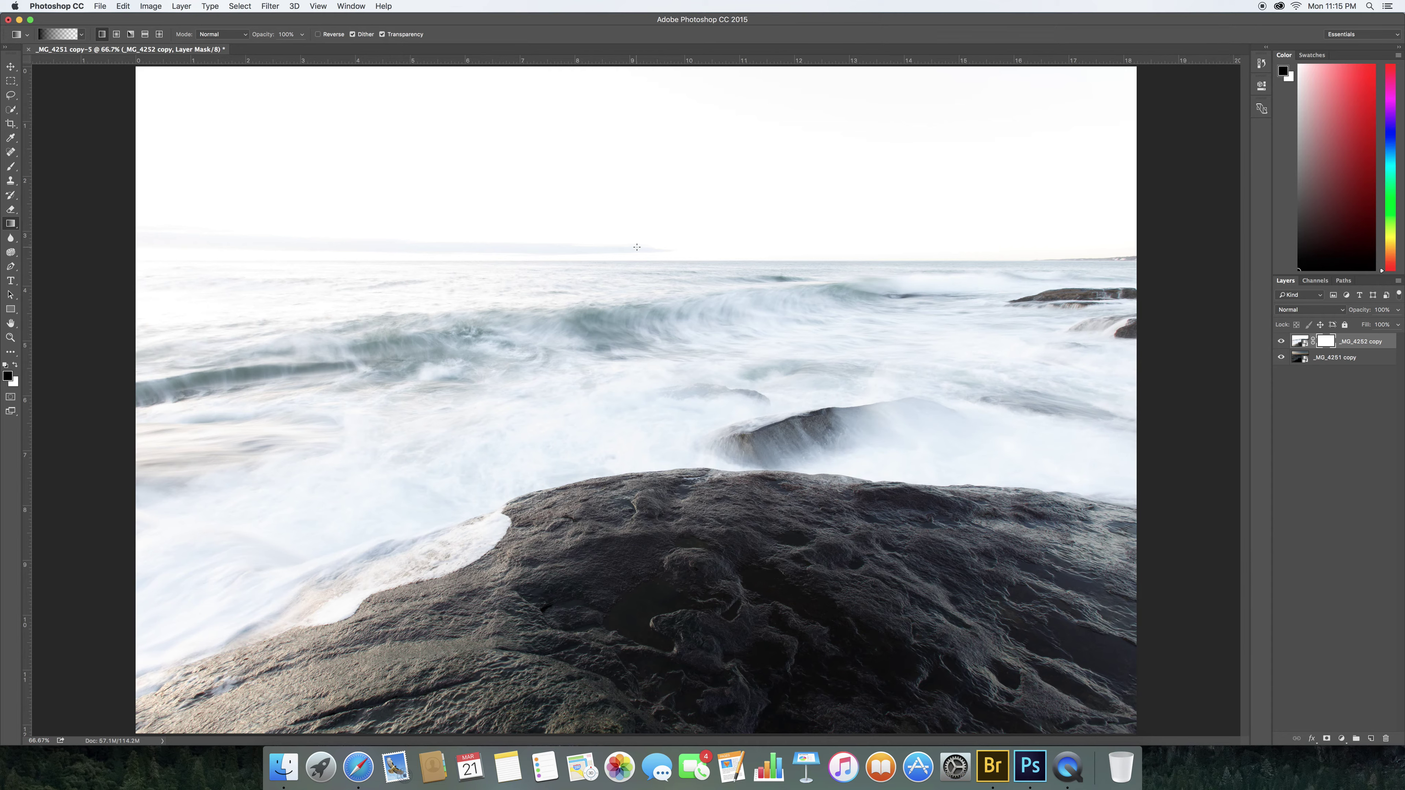
Drag a mask gradient just below the horizon to blend the sunset sky over the bright water
{"action": "left_click_drag", "start_coordinate": [636, 248], "coordinate": [629, 303]}
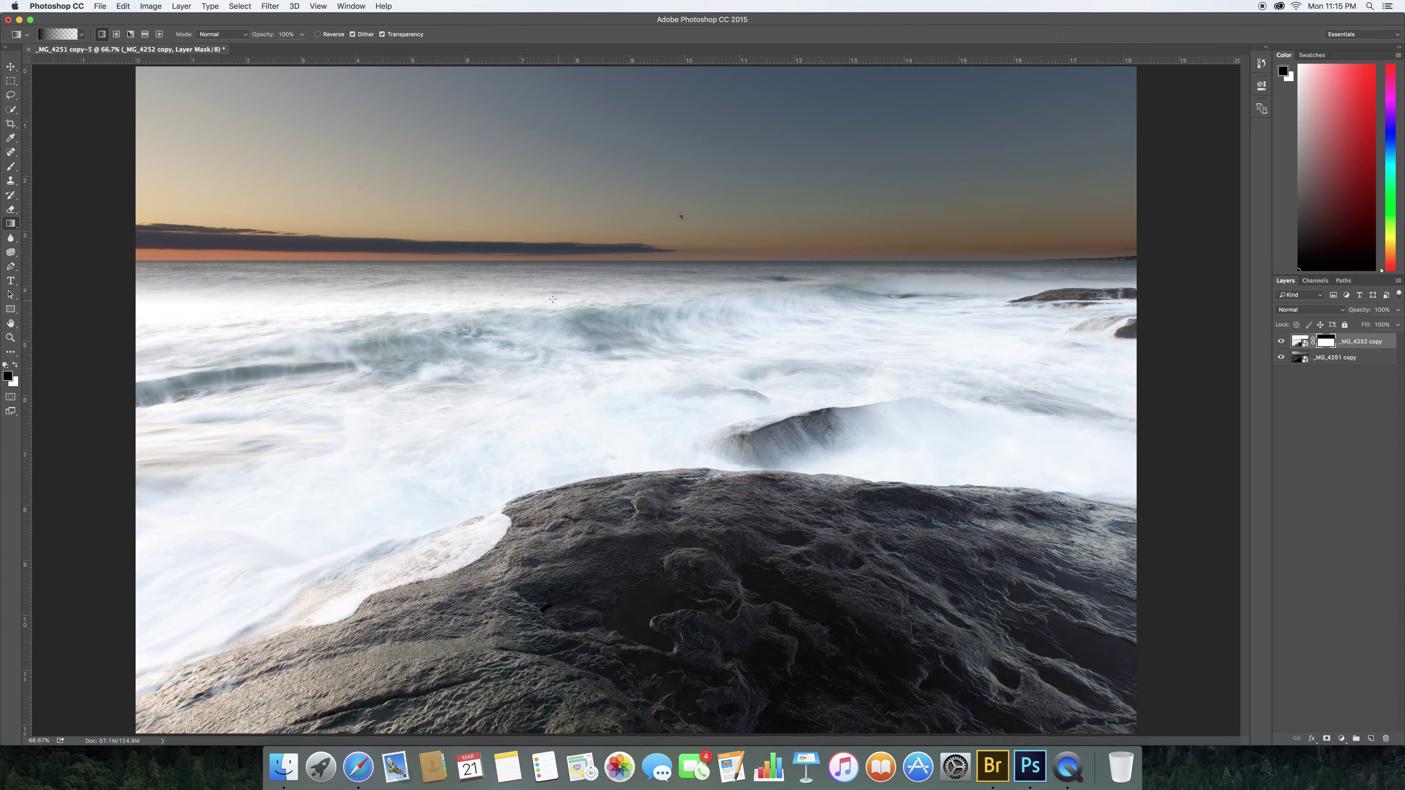
{"action": "key", "text": "b"}
{"action": "left_click_drag", "start_coordinate": [634, 296], "coordinate": [633, 318]}
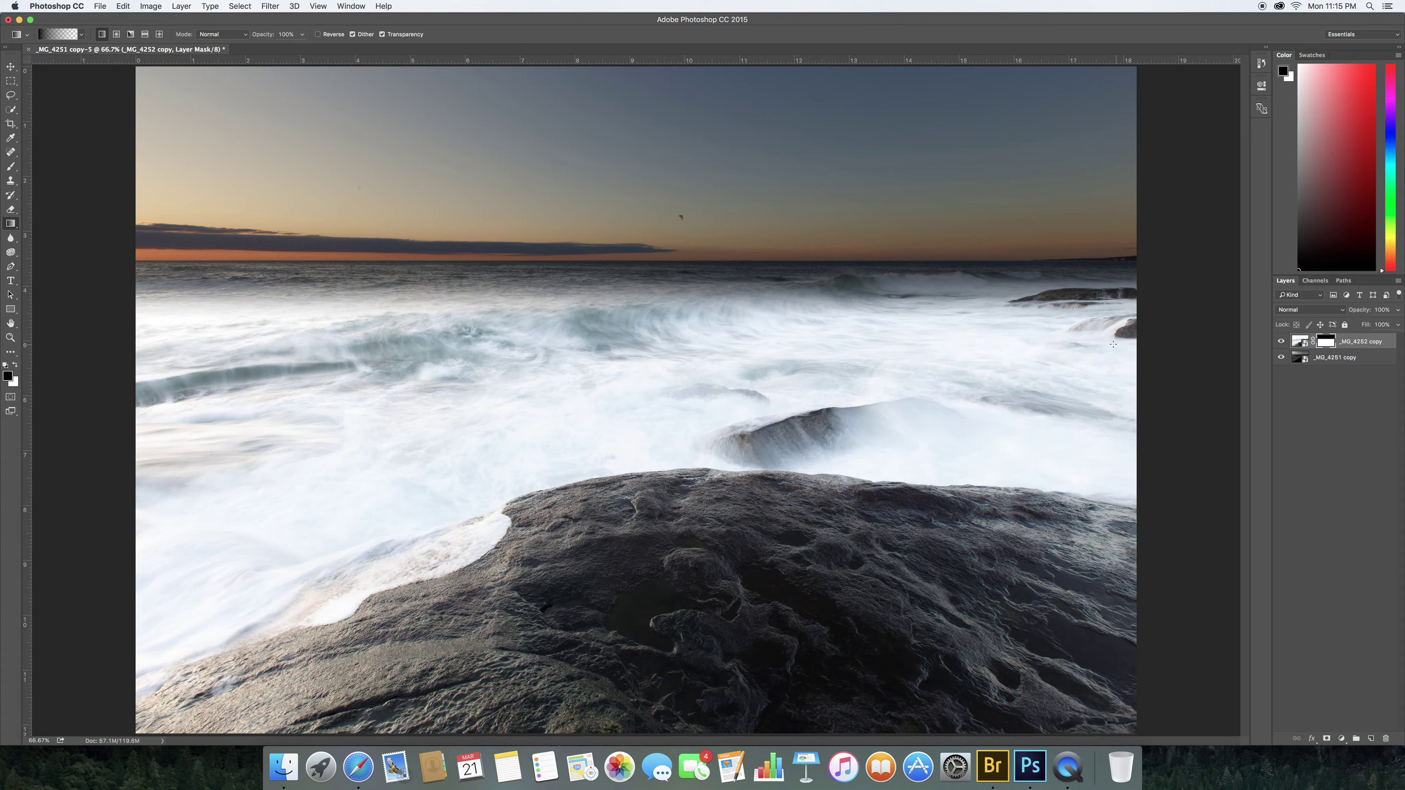
{"action": "left_click", "coordinate": [1294, 362]}
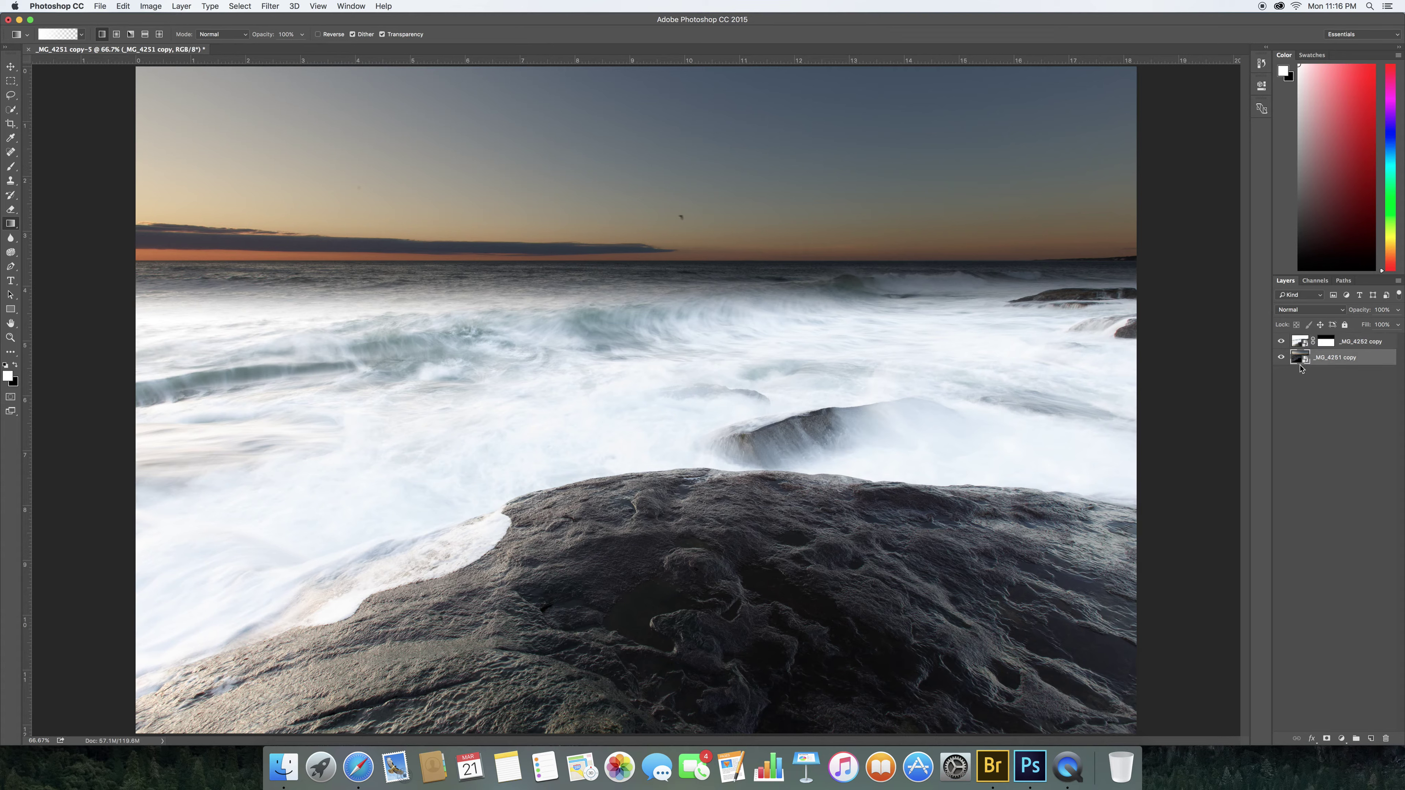
{"action": "left_click", "coordinate": [1299, 343]}
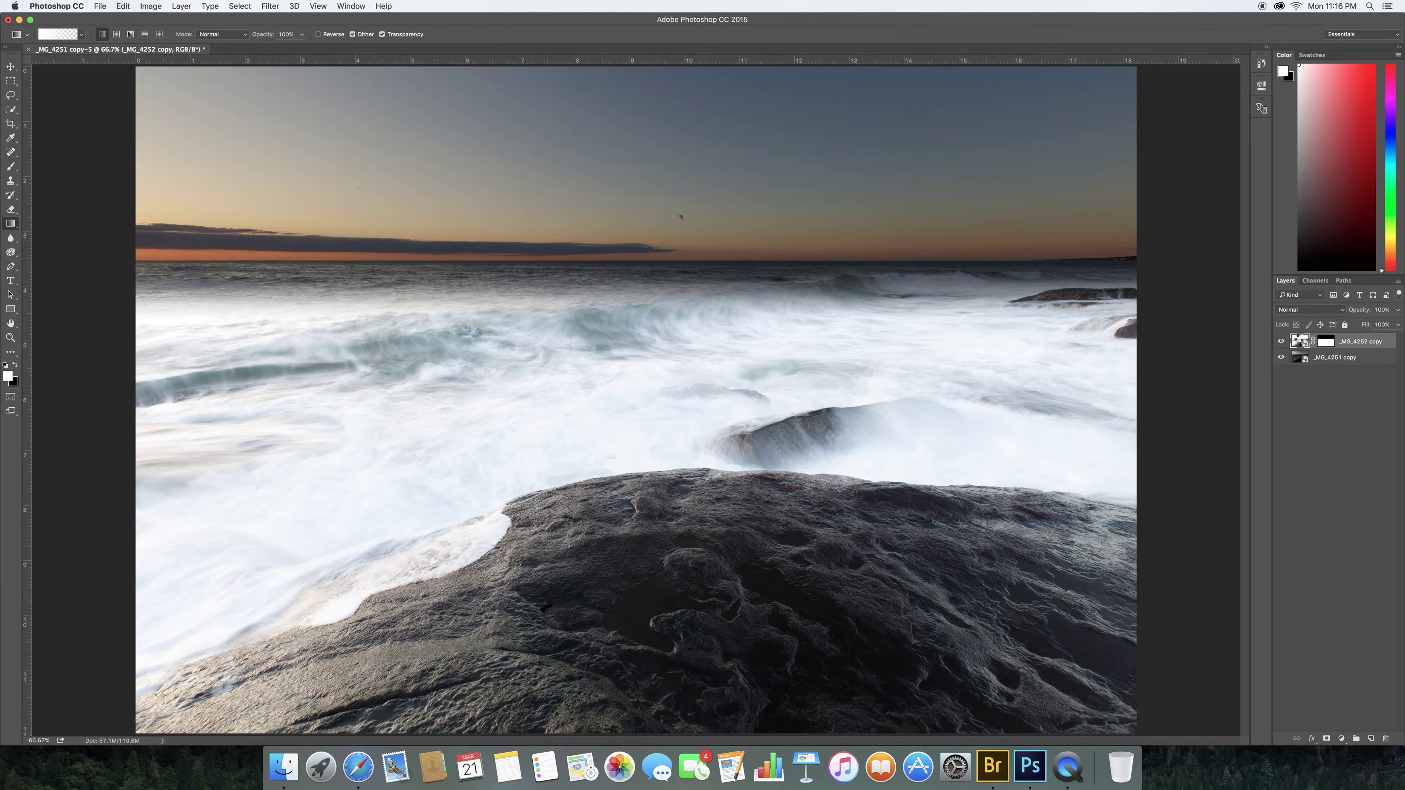
Drop the _MG_4252 copy raw exposure to −1.90, lift tone-curve highlights, warm the temperature, and apply
{"action": "double_click", "coordinate": [1300, 341]}
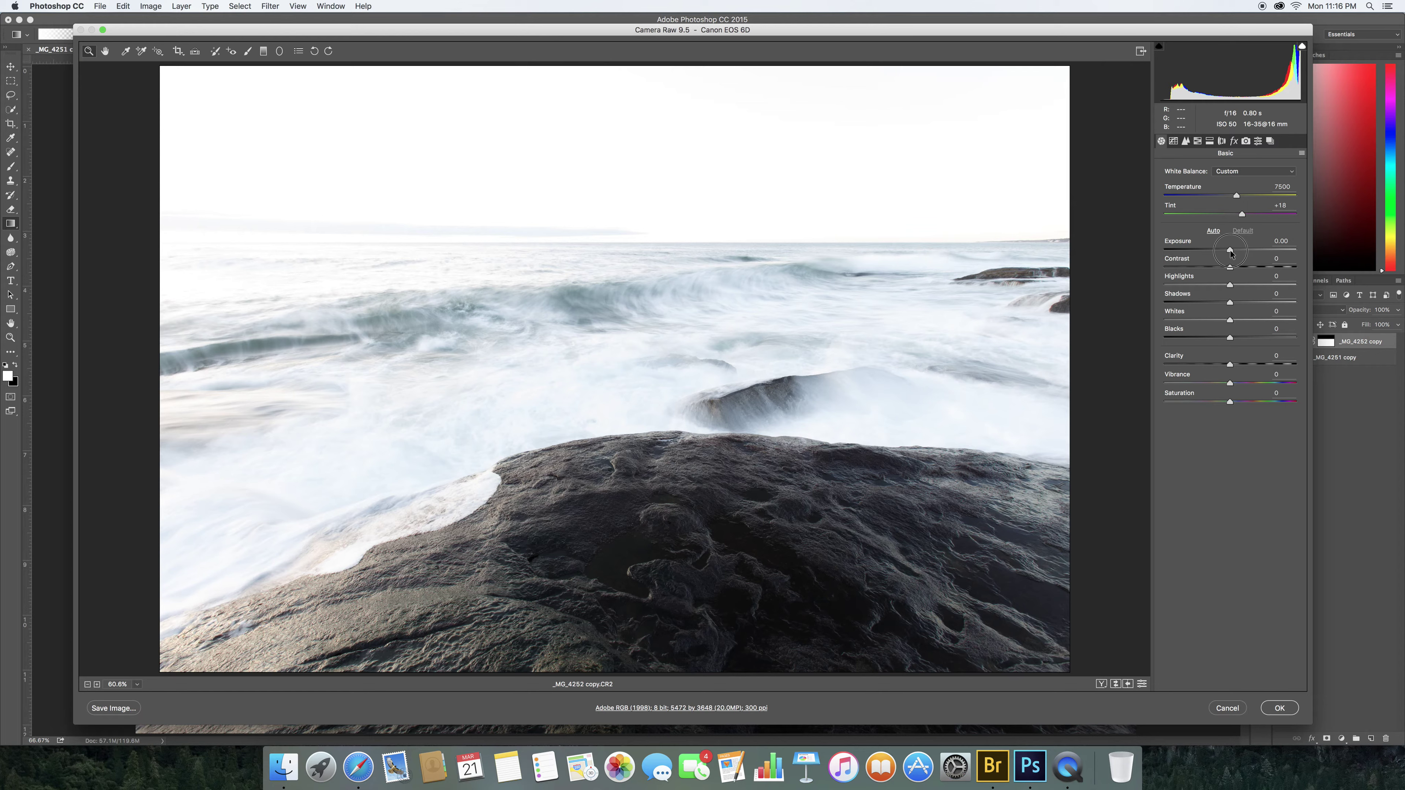
{"action": "left_click_drag", "start_coordinate": [1231, 254], "coordinate": [1205, 252]}
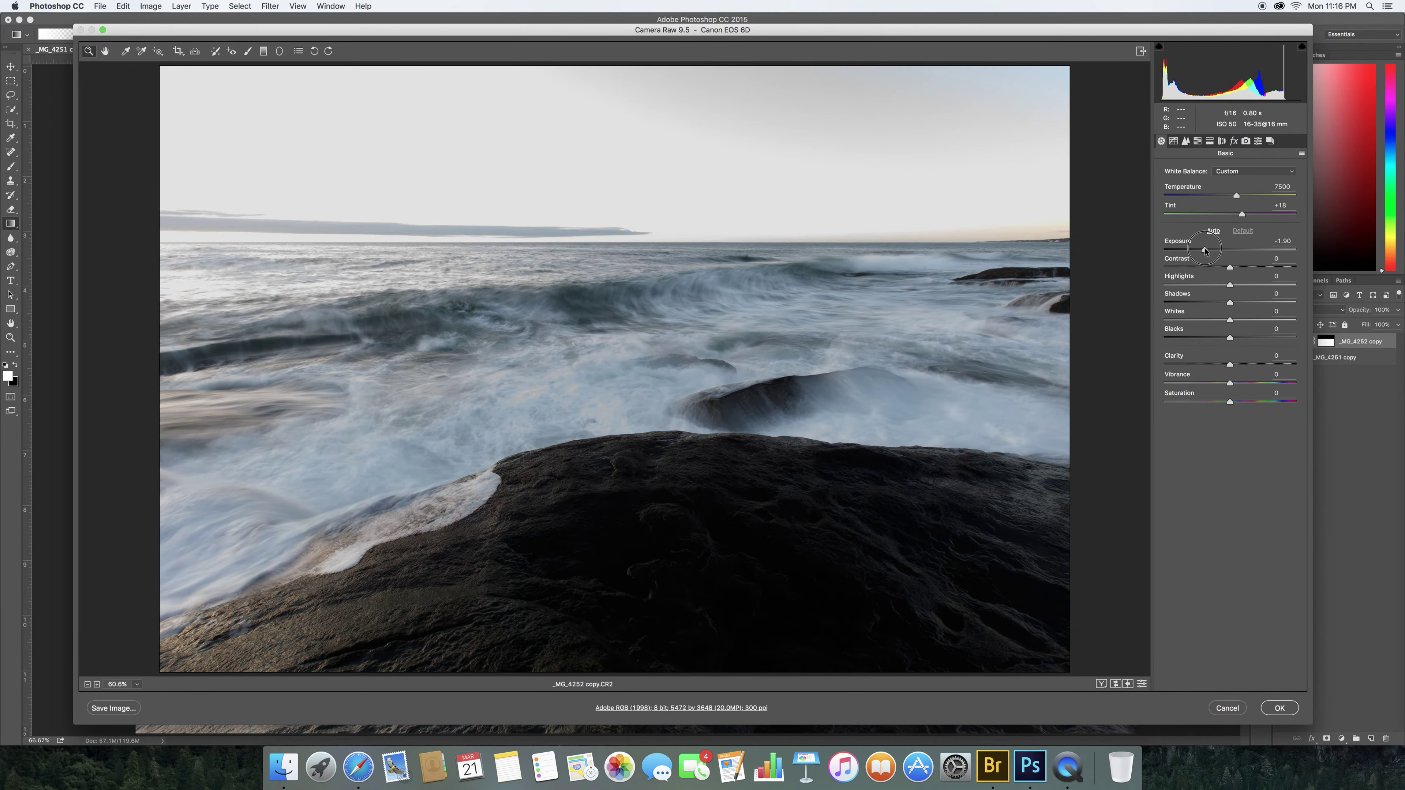
{"action": "left_click_drag", "start_coordinate": [1205, 251], "coordinate": [1204, 252]}
{"action": "left_click", "coordinate": [1174, 142]}
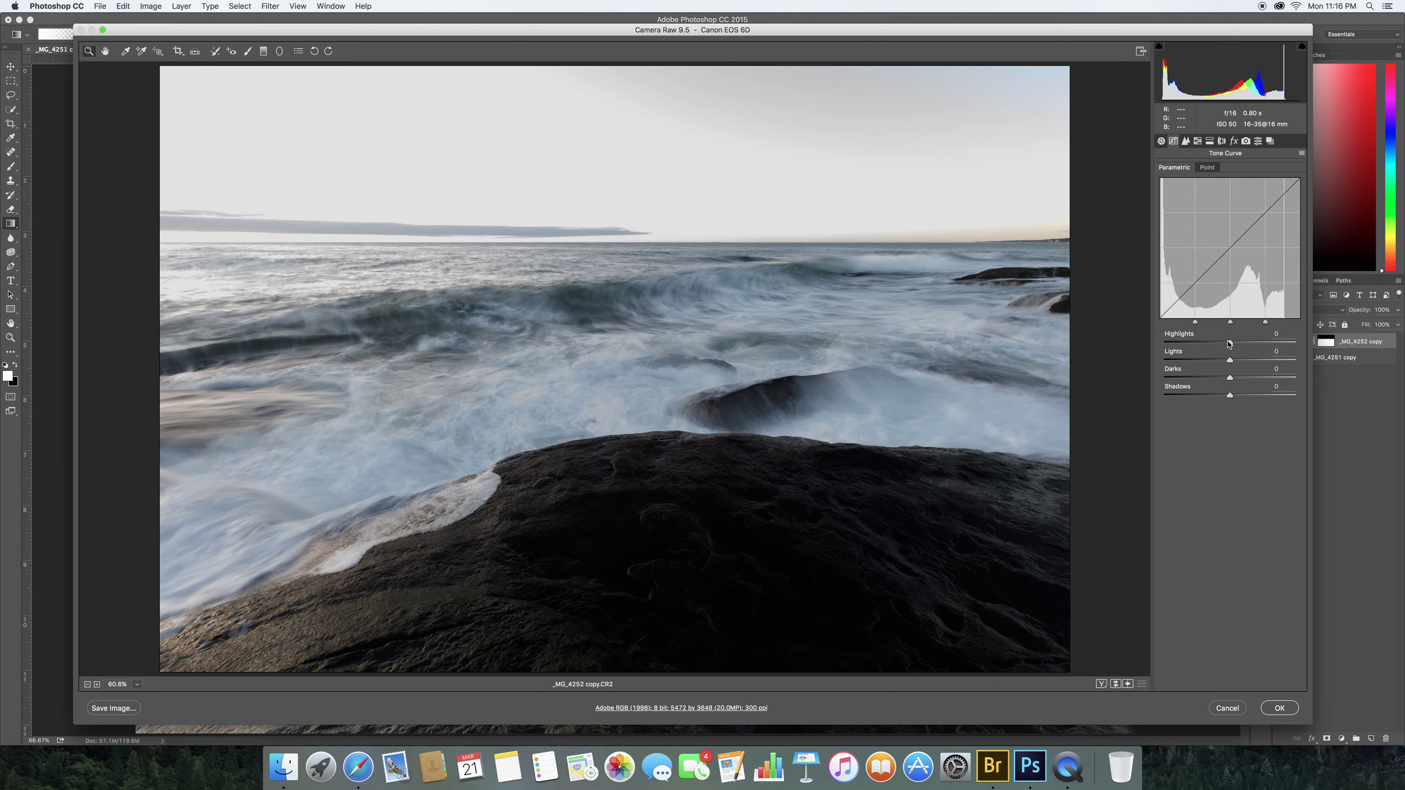
{"action": "mouse_move", "coordinate": [1229, 344]}
{"action": "left_mouse_down"}
{"action": "mouse_move", "coordinate": [1191, 344]}
{"action": "mouse_move", "coordinate": [1259, 344]}
{"action": "mouse_move", "coordinate": [1211, 381]}
{"action": "mouse_move", "coordinate": [1254, 343]}
{"action": "left_mouse_up"}
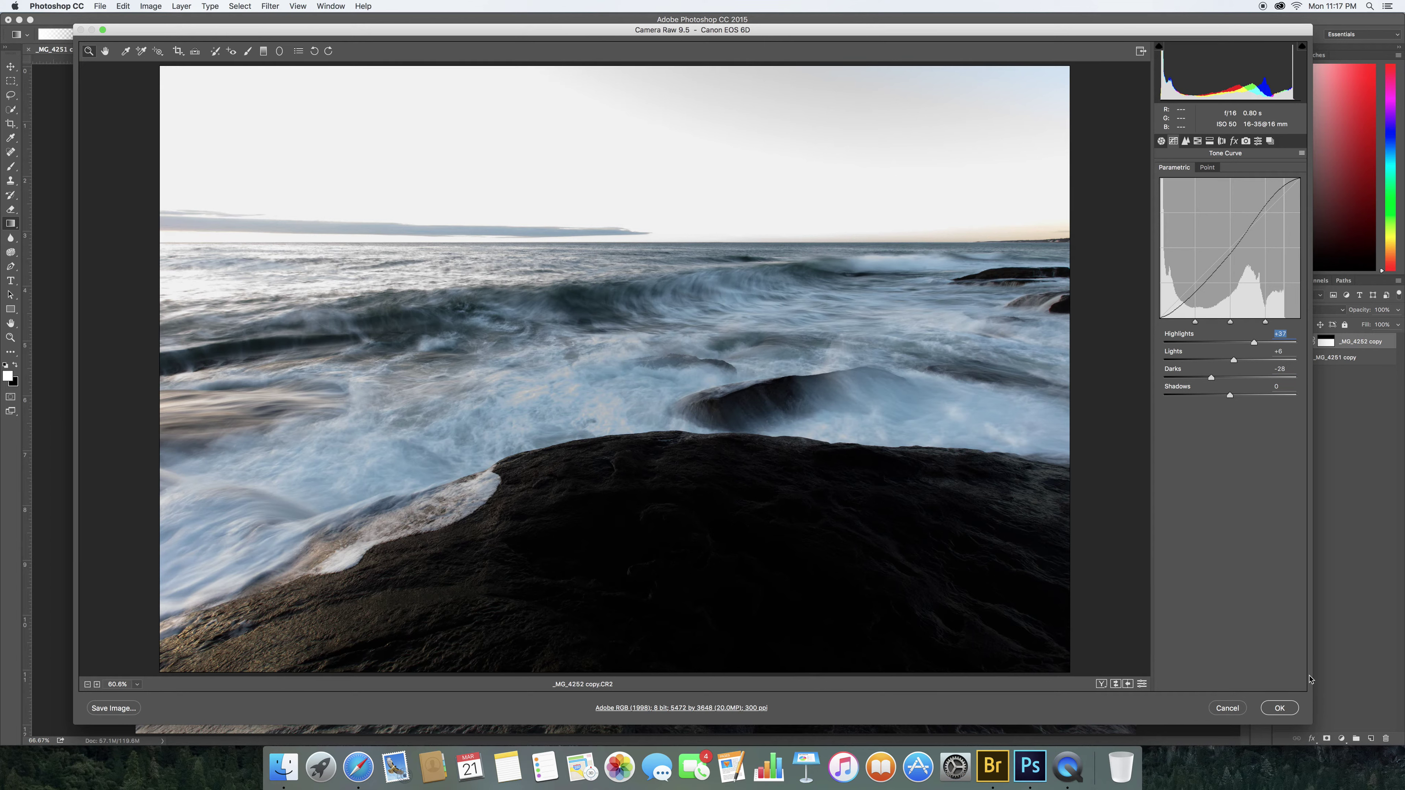
{"action": "left_click", "coordinate": [1160, 141]}
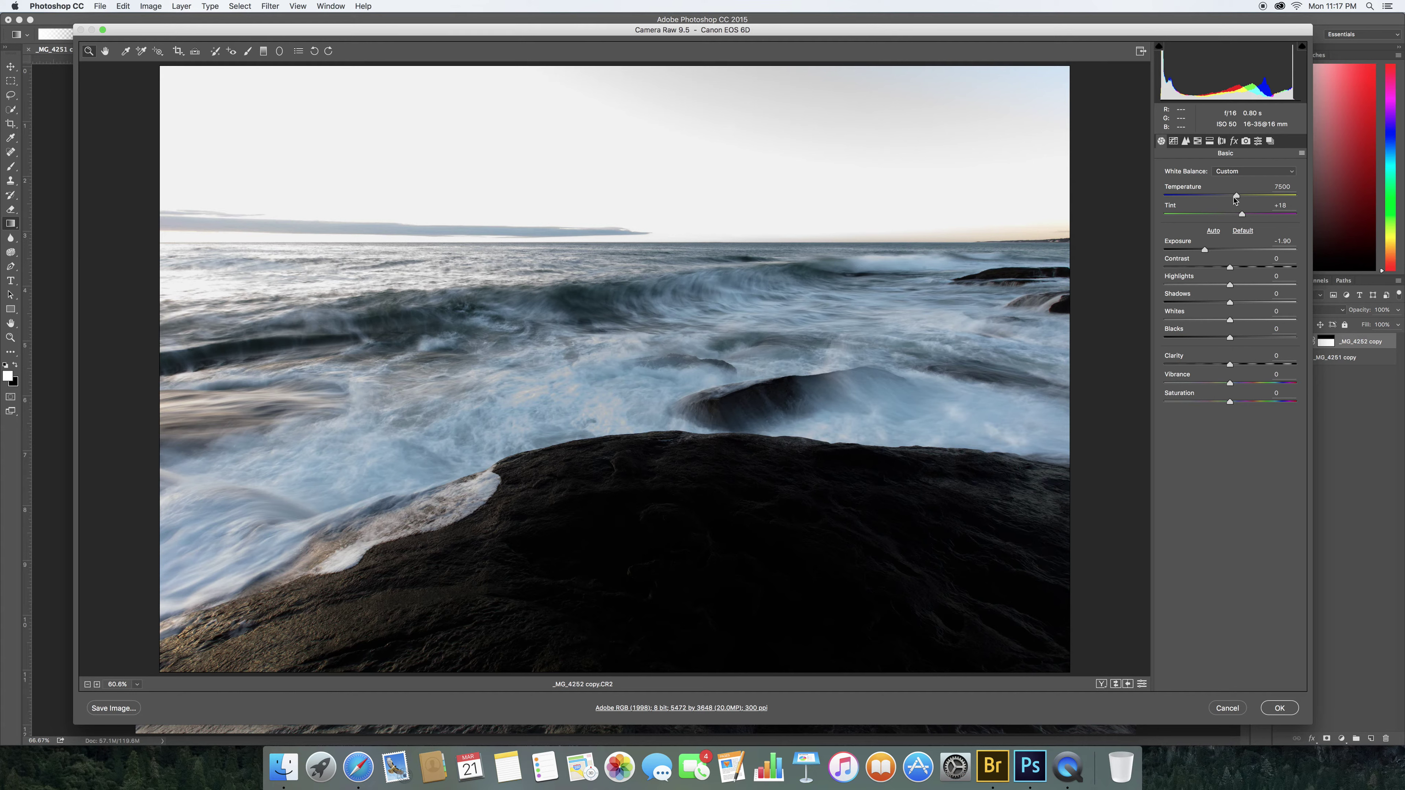
{"action": "left_click_drag", "start_coordinate": [1236, 196], "coordinate": [1236, 197]}
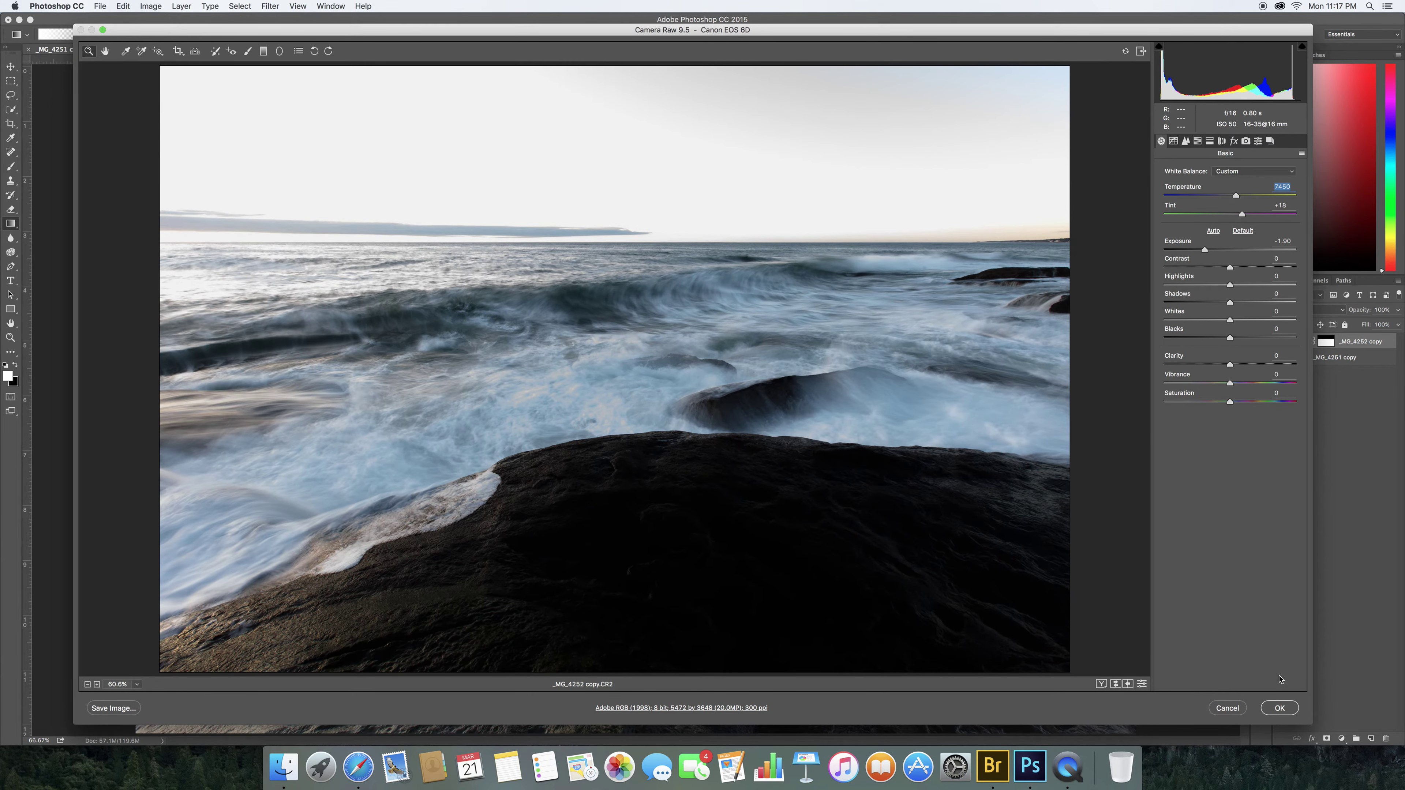
{"action": "left_click", "coordinate": [1275, 708]}
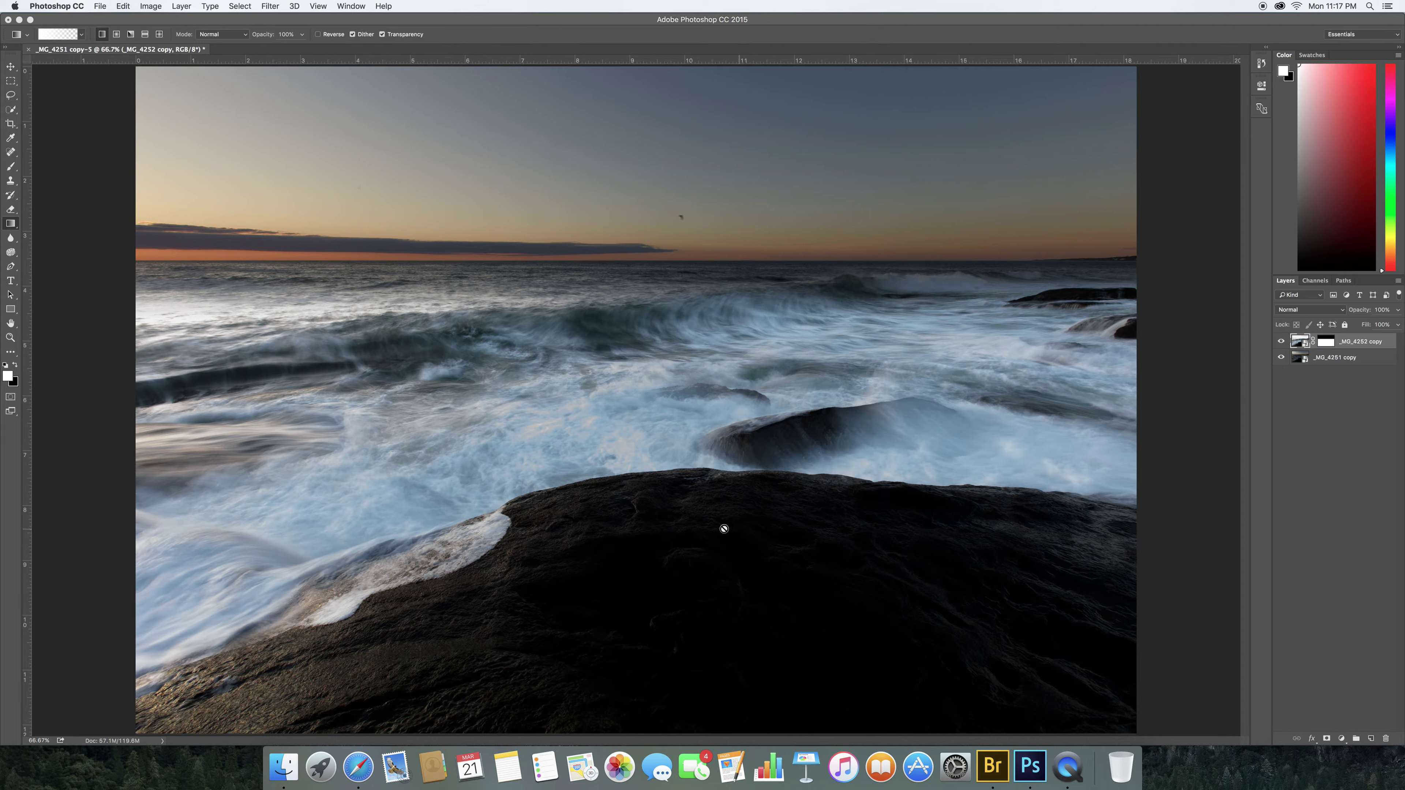
Duplicate _MG_4252 copy as an independent smart object with New Smart Object via Copy
{"action": "left_click", "coordinate": [1301, 359]}
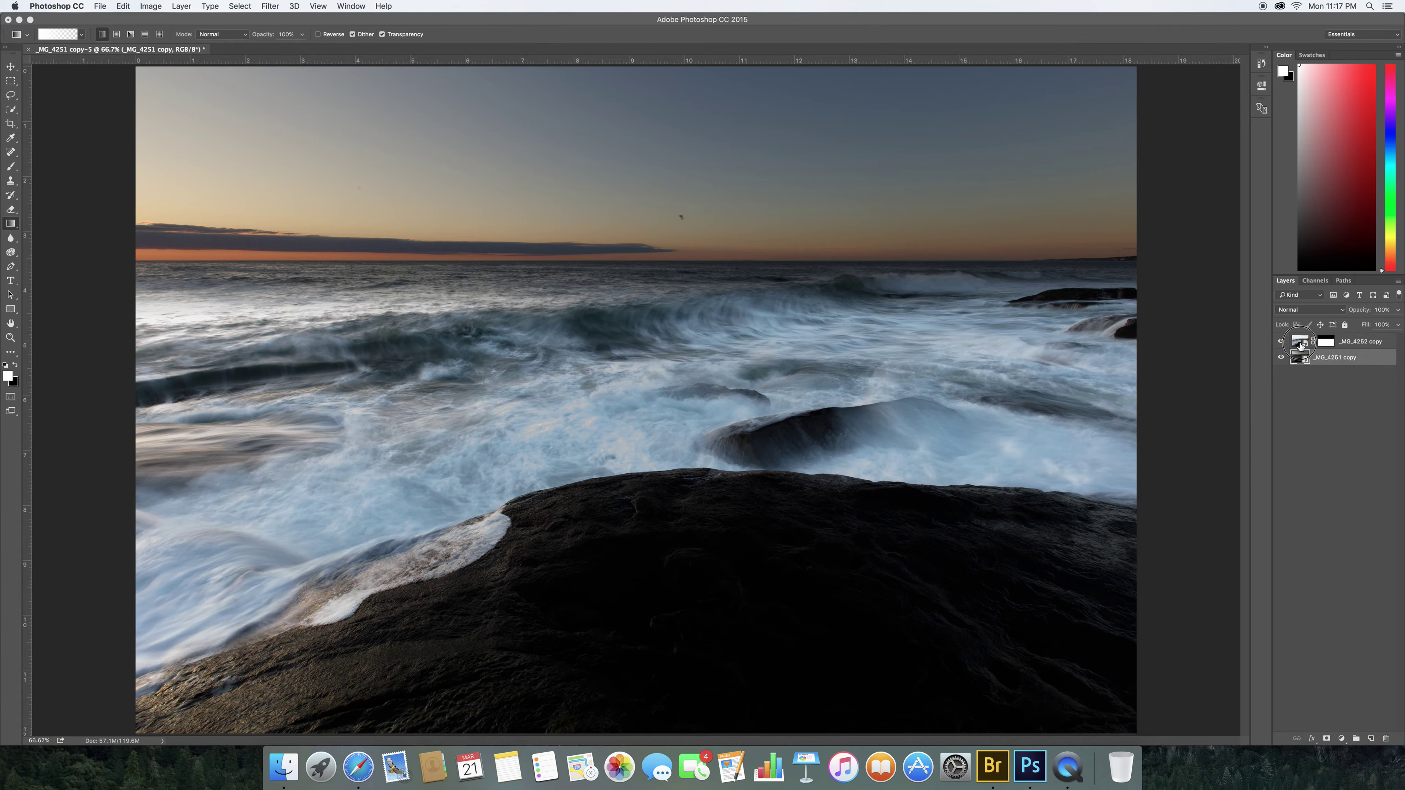
{"action": "left_click", "coordinate": [1300, 346]}
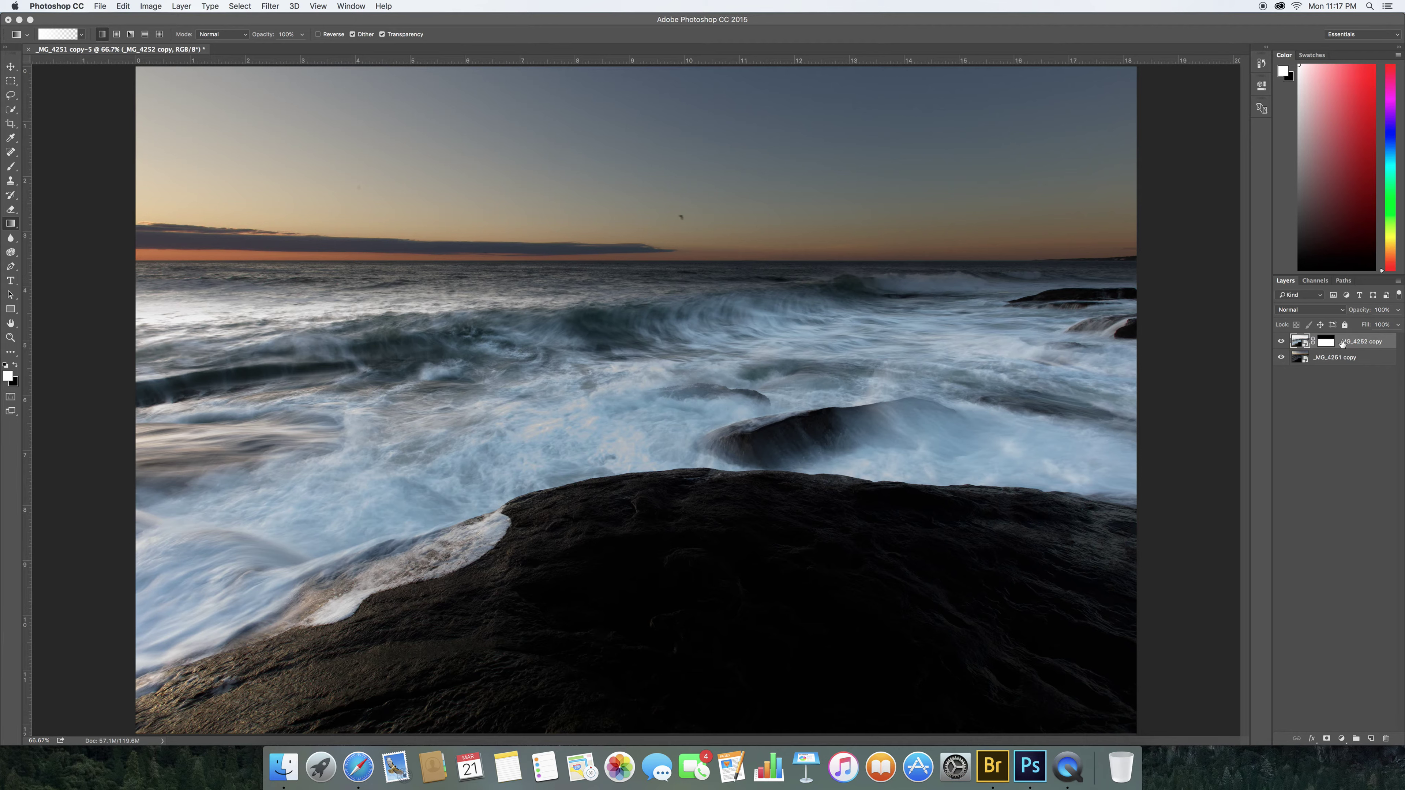
{"action": "right_click", "coordinate": [1354, 343]}
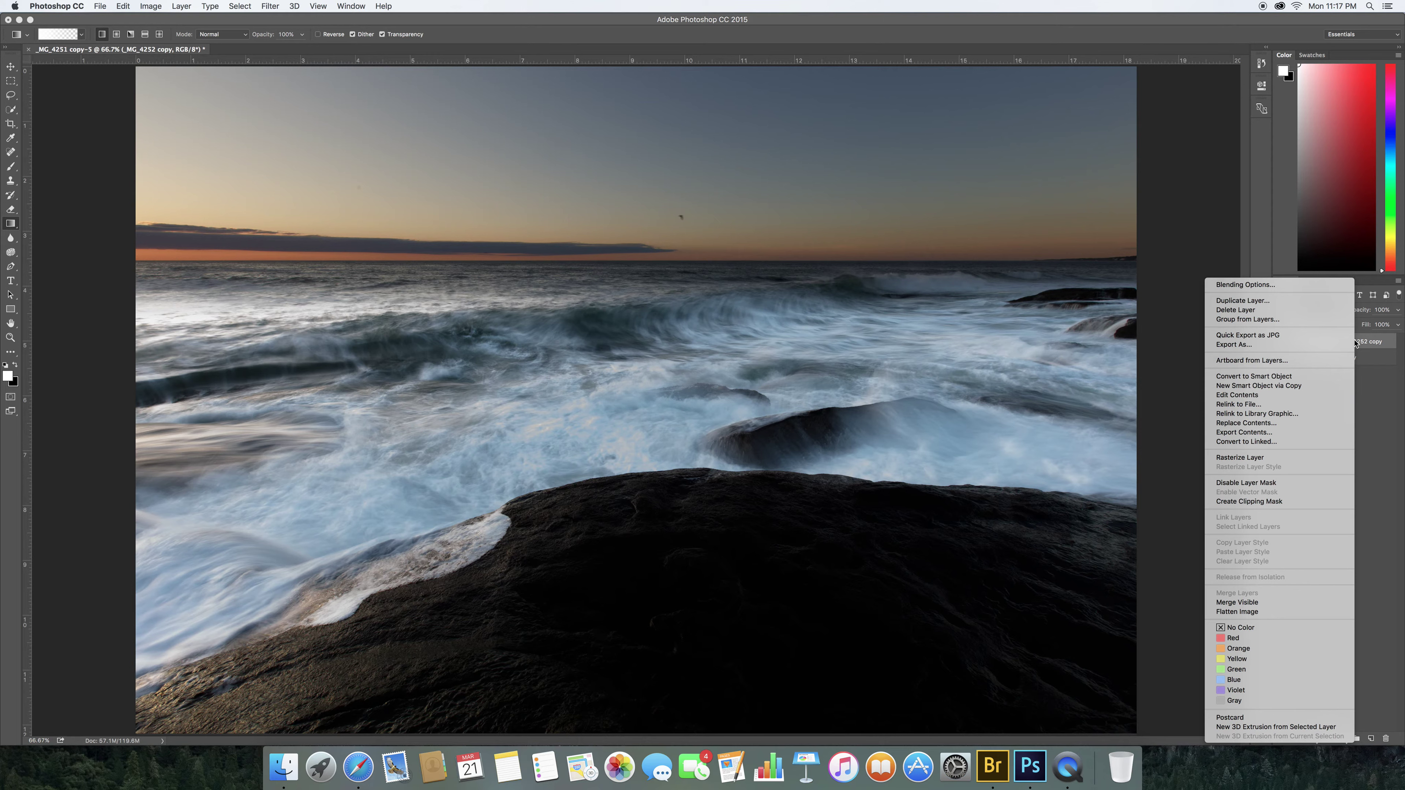
{"action": "left_click", "coordinate": [1294, 386]}
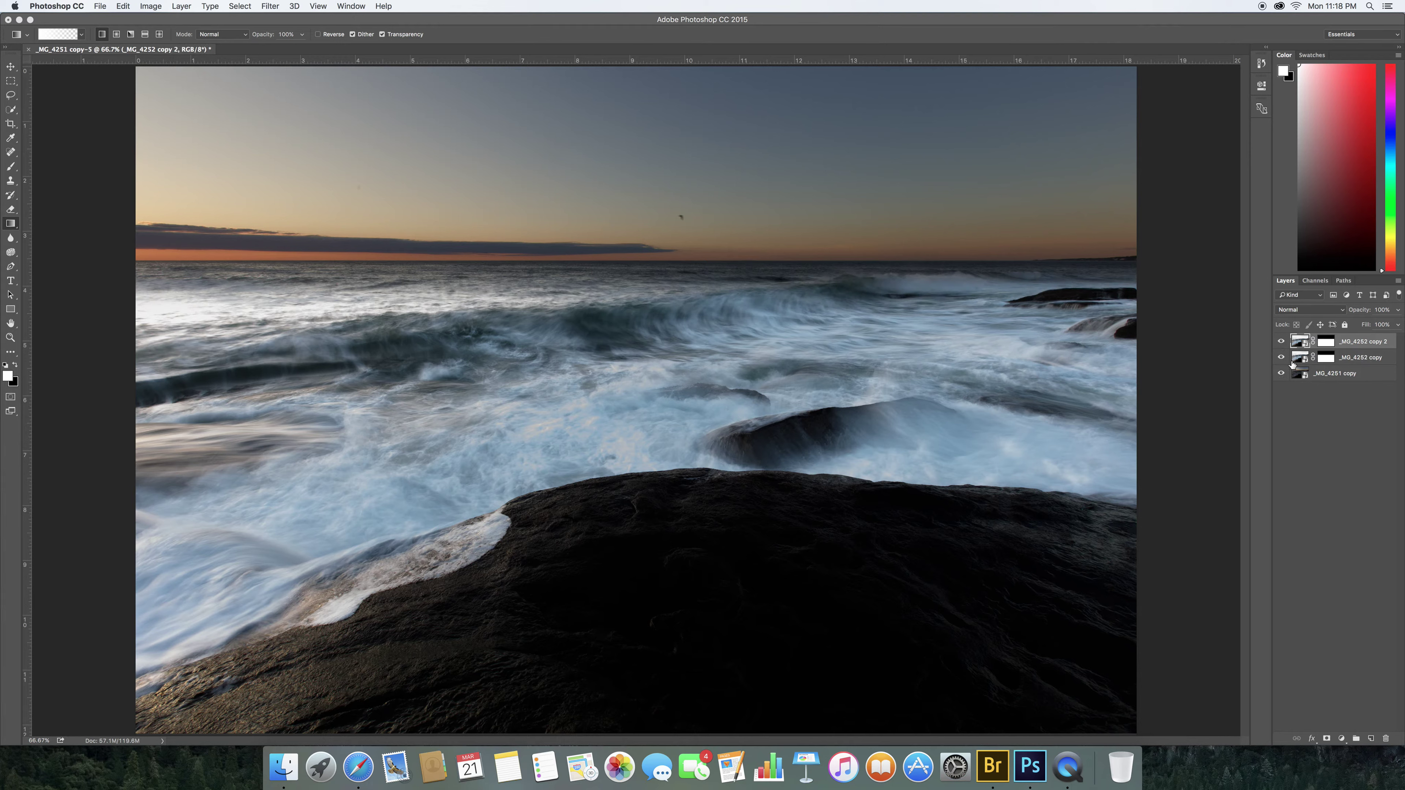
Delete the original _MG_4252 copy's mask and move that layer below _MG_4251 copy
{"action": "left_click", "coordinate": [1326, 358]}
{"action": "key", "text": "x"}
{"action": "key", "text": "alt+BackSpace"}
{"action": "left_click_drag", "start_coordinate": [1326, 361], "coordinate": [1385, 740]}
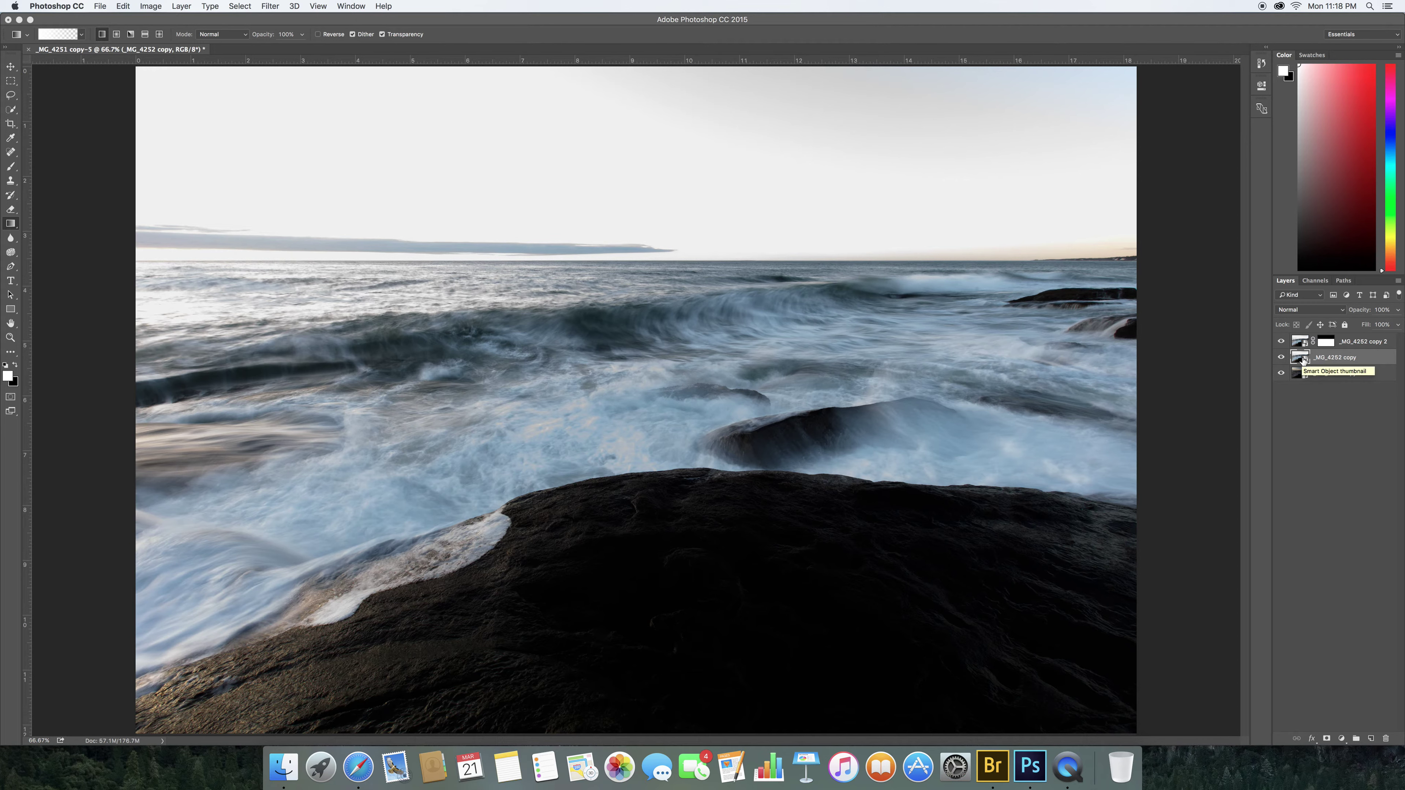
{"action": "left_click", "coordinate": [1302, 359]}
{"action": "left_click_drag", "start_coordinate": [1300, 357], "coordinate": [1302, 381]}
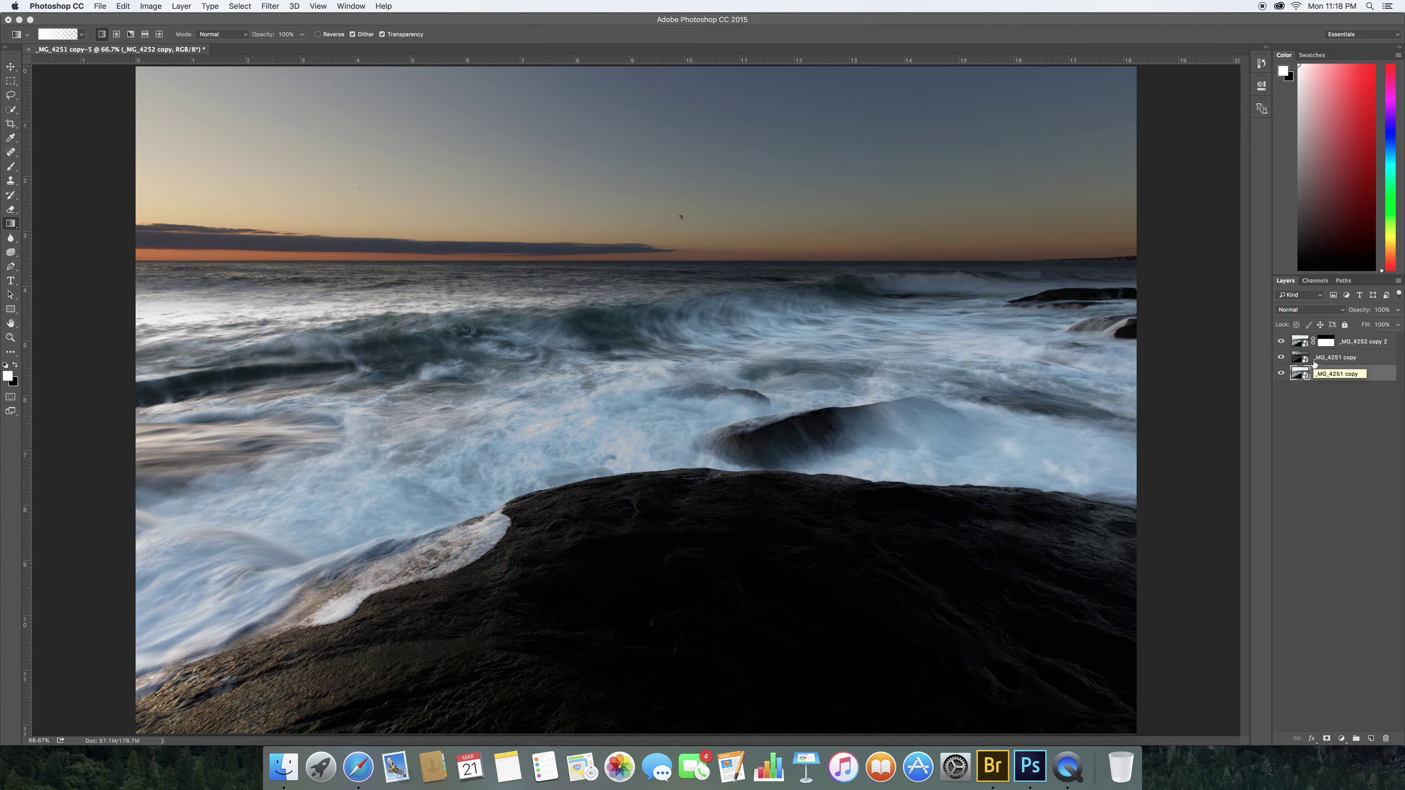
Add a white mask to _MG_4251 copy, then open the bottom _MG_4252 copy in Camera Raw
{"action": "left_click", "coordinate": [1316, 361]}
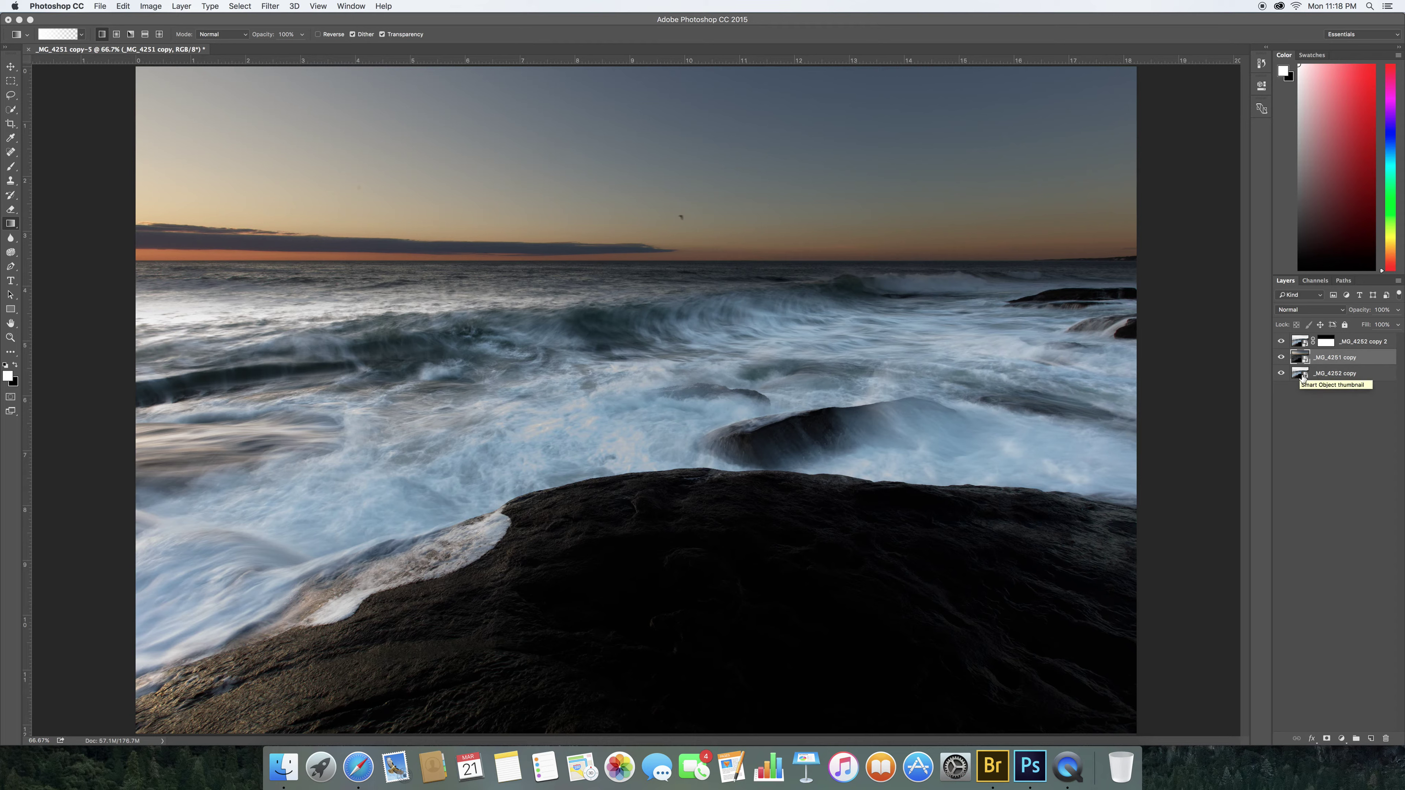
{"action": "left_click", "coordinate": [1326, 739]}
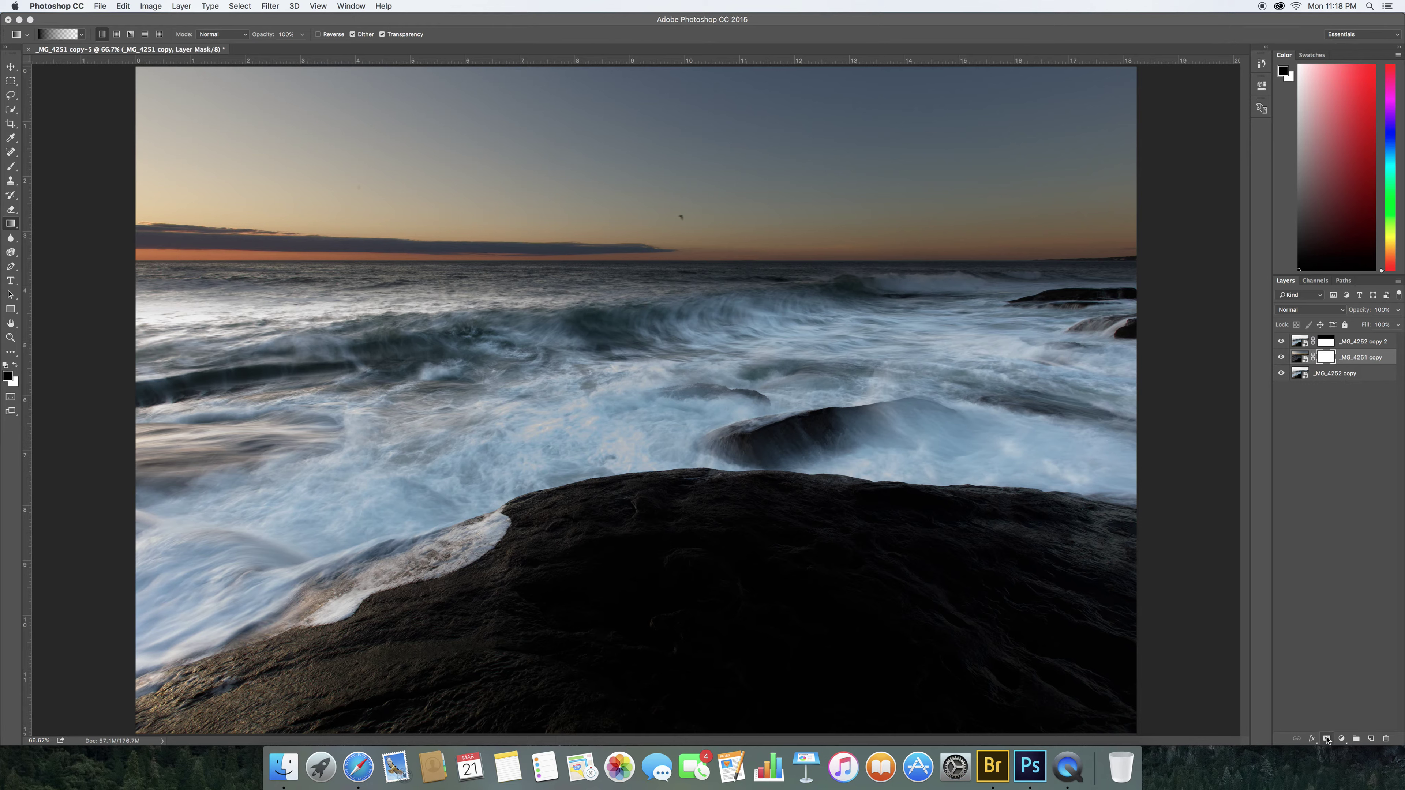
{"action": "left_click", "coordinate": [1297, 375]}
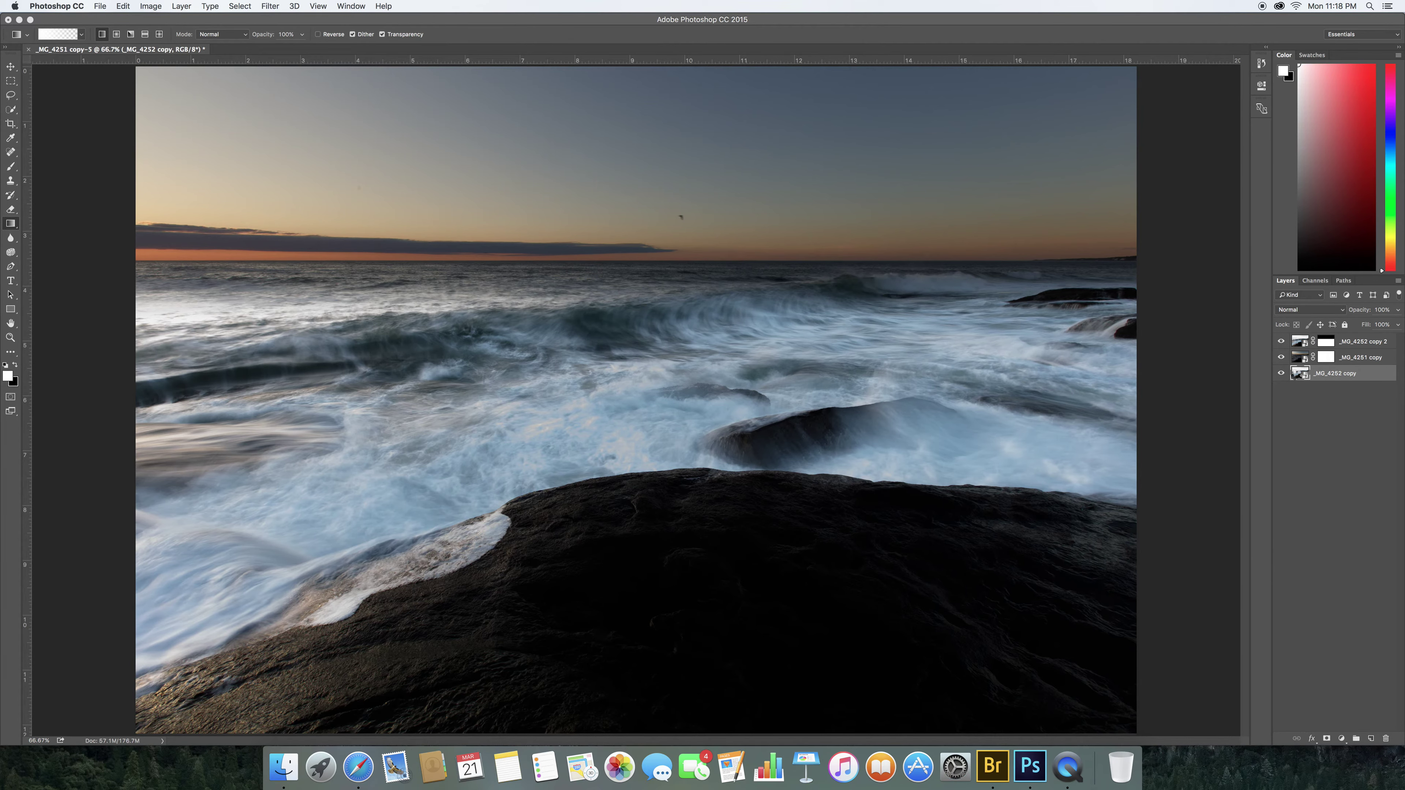
{"action": "key", "text": "super+shift+a"}
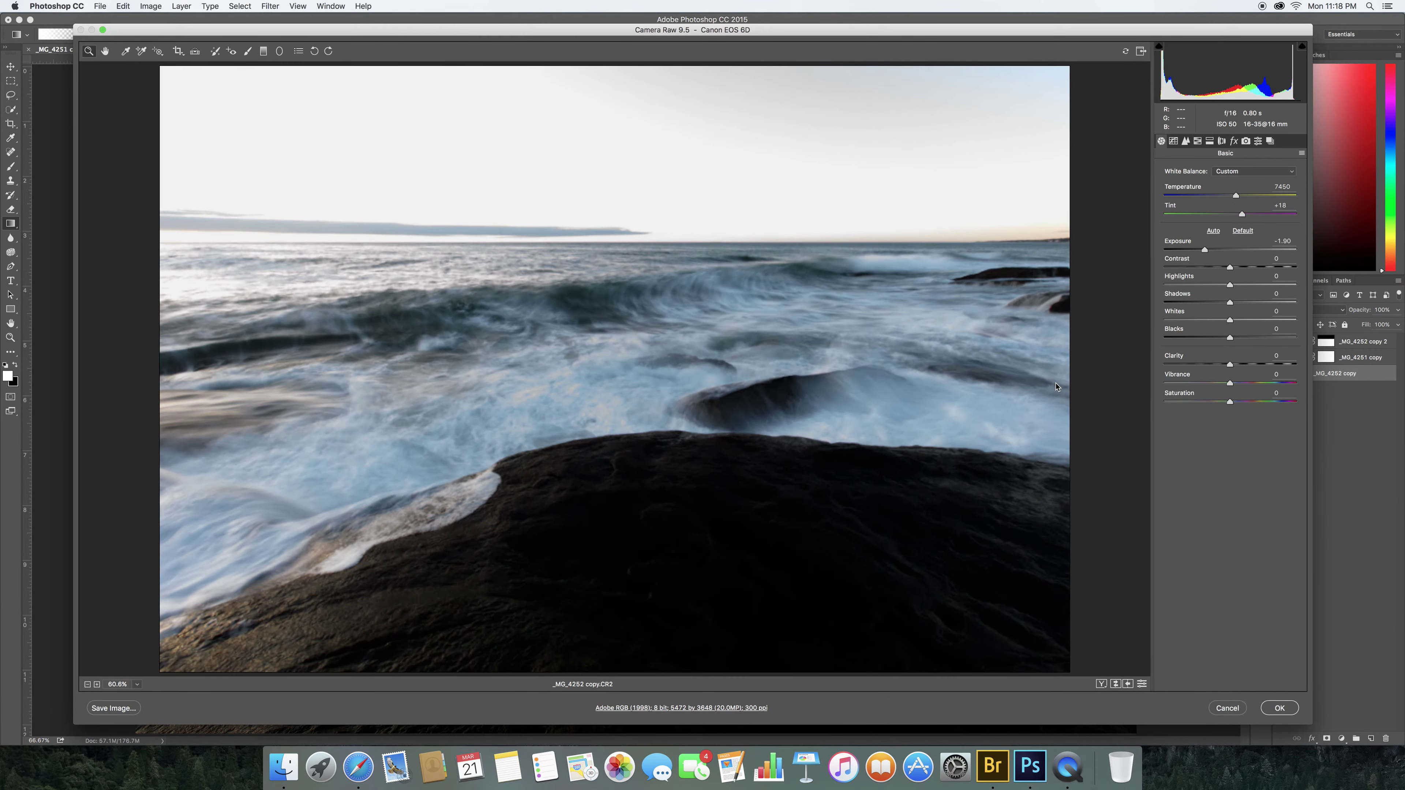
Reset the bottom layer's exposure to 0.00, raise tone-curve highlights to +69, and apply
{"action": "double_click", "coordinate": [1205, 250]}
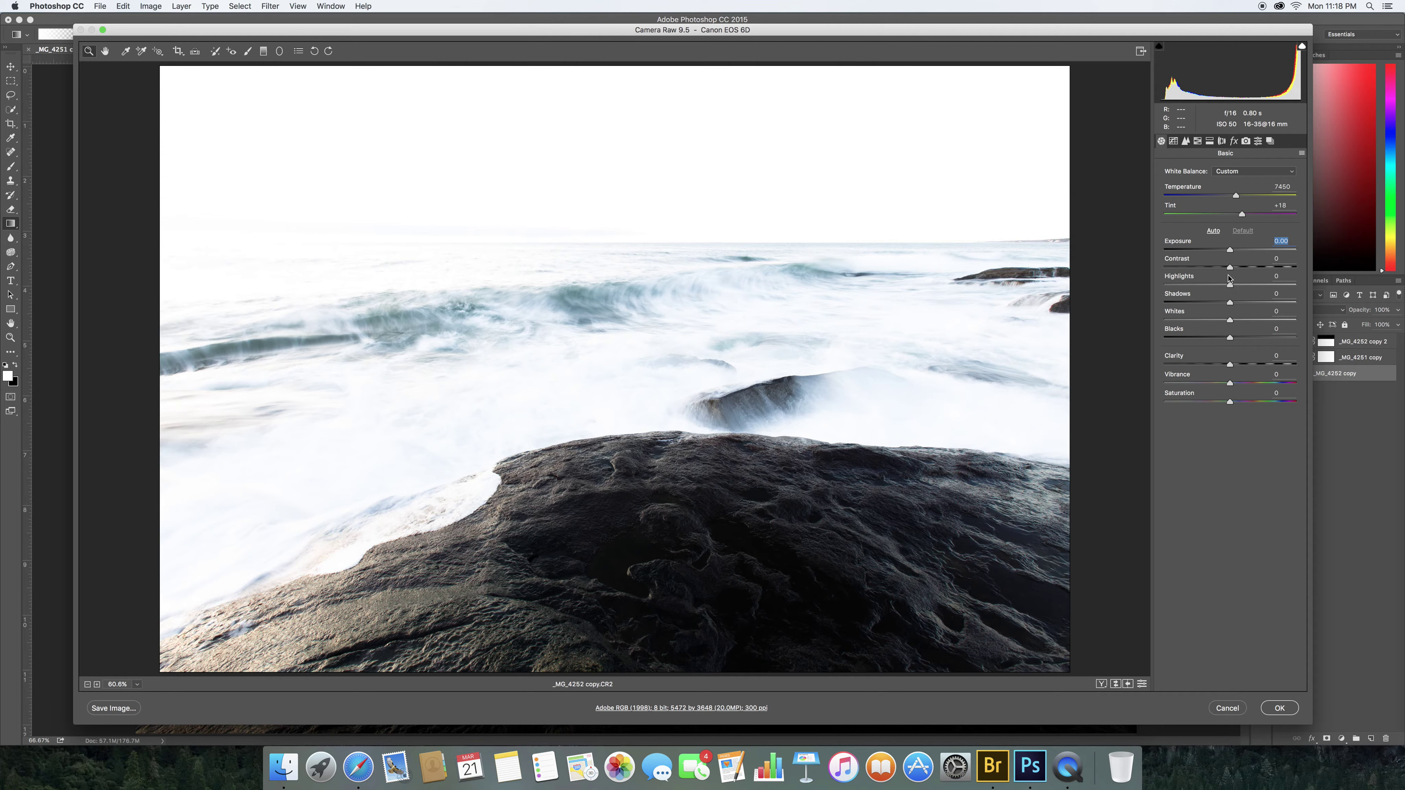
{"action": "left_click", "coordinate": [1185, 140]}
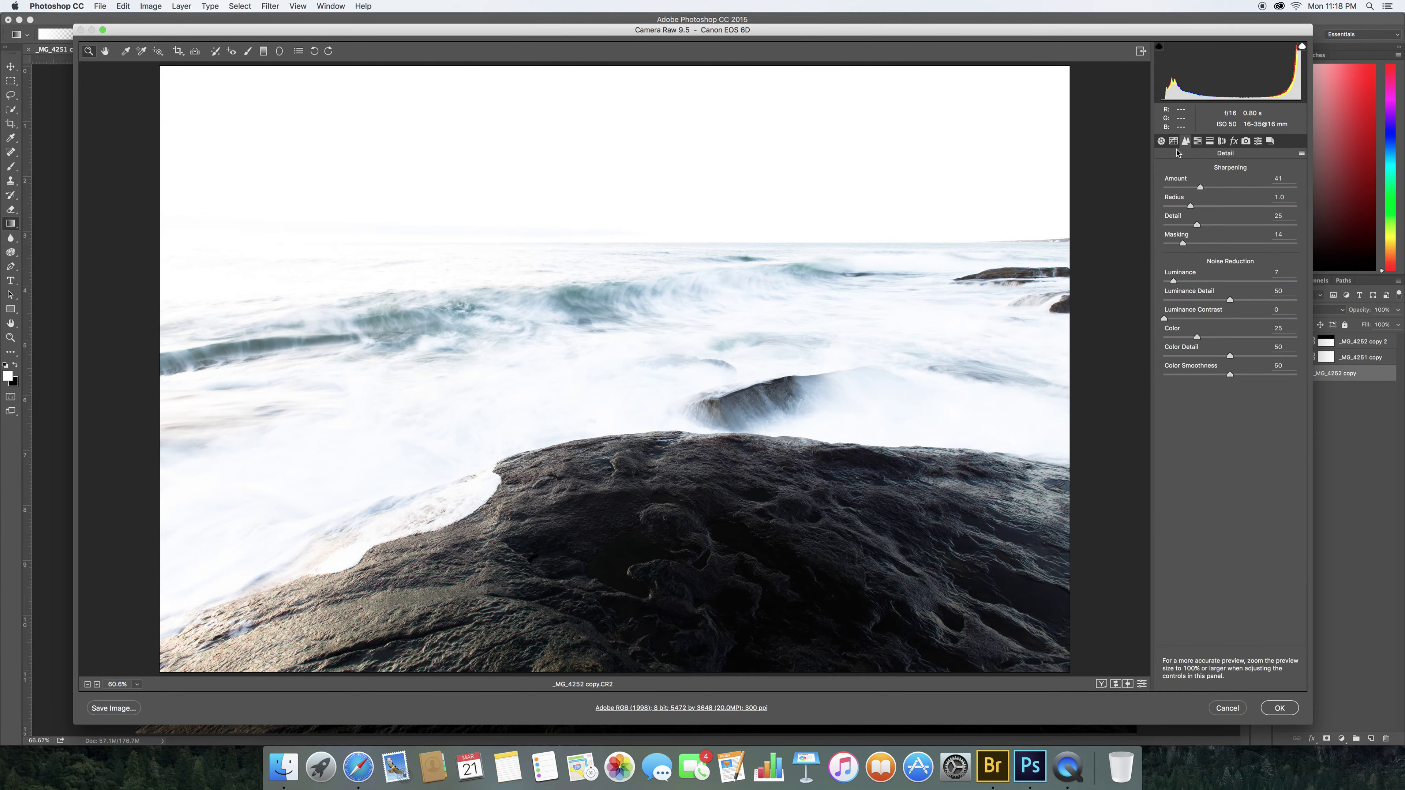
{"action": "left_click", "coordinate": [1173, 141]}
{"action": "left_click_drag", "start_coordinate": [1253, 343], "coordinate": [1272, 345]}
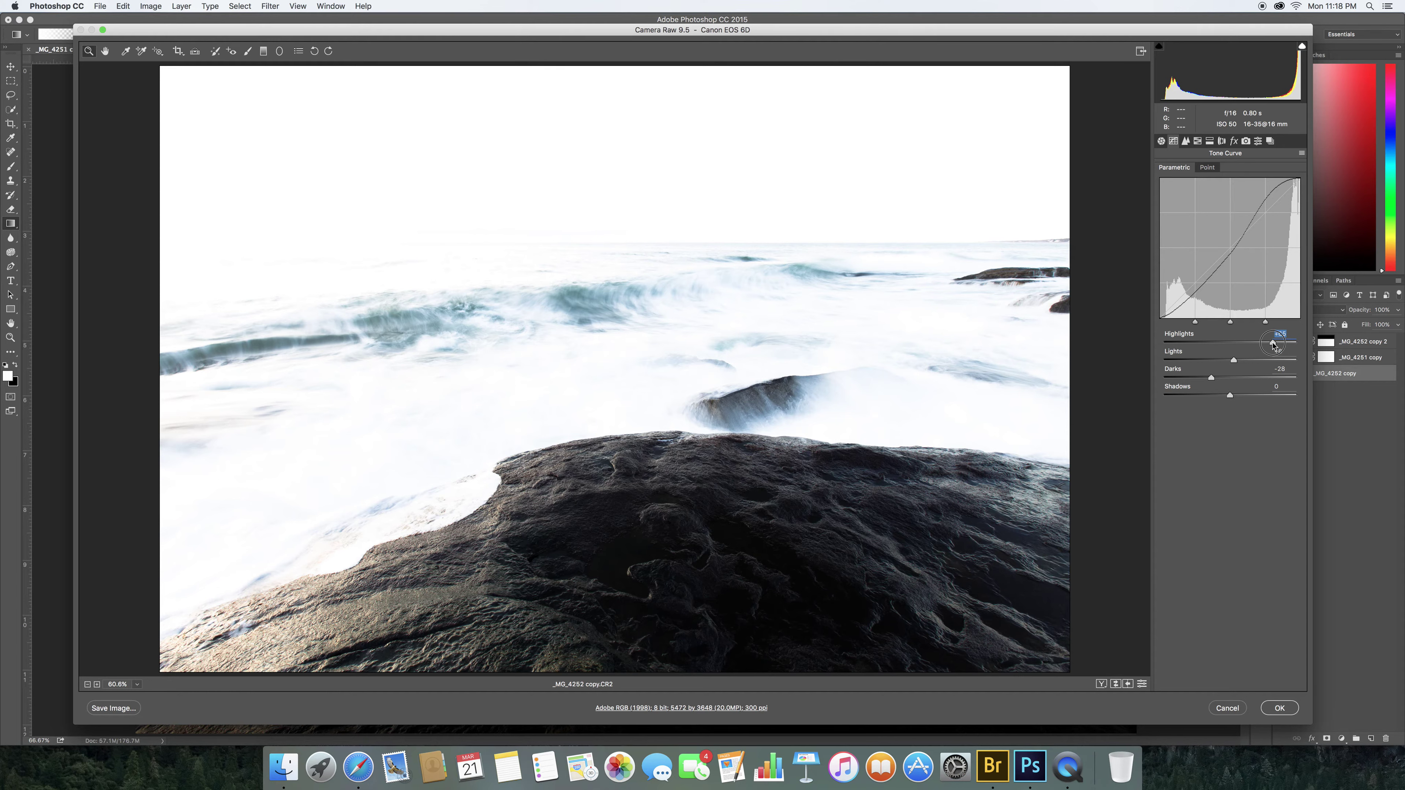
{"action": "left_click_drag", "start_coordinate": [1272, 341], "coordinate": [1275, 343]}
{"action": "left_click", "coordinate": [1290, 709]}
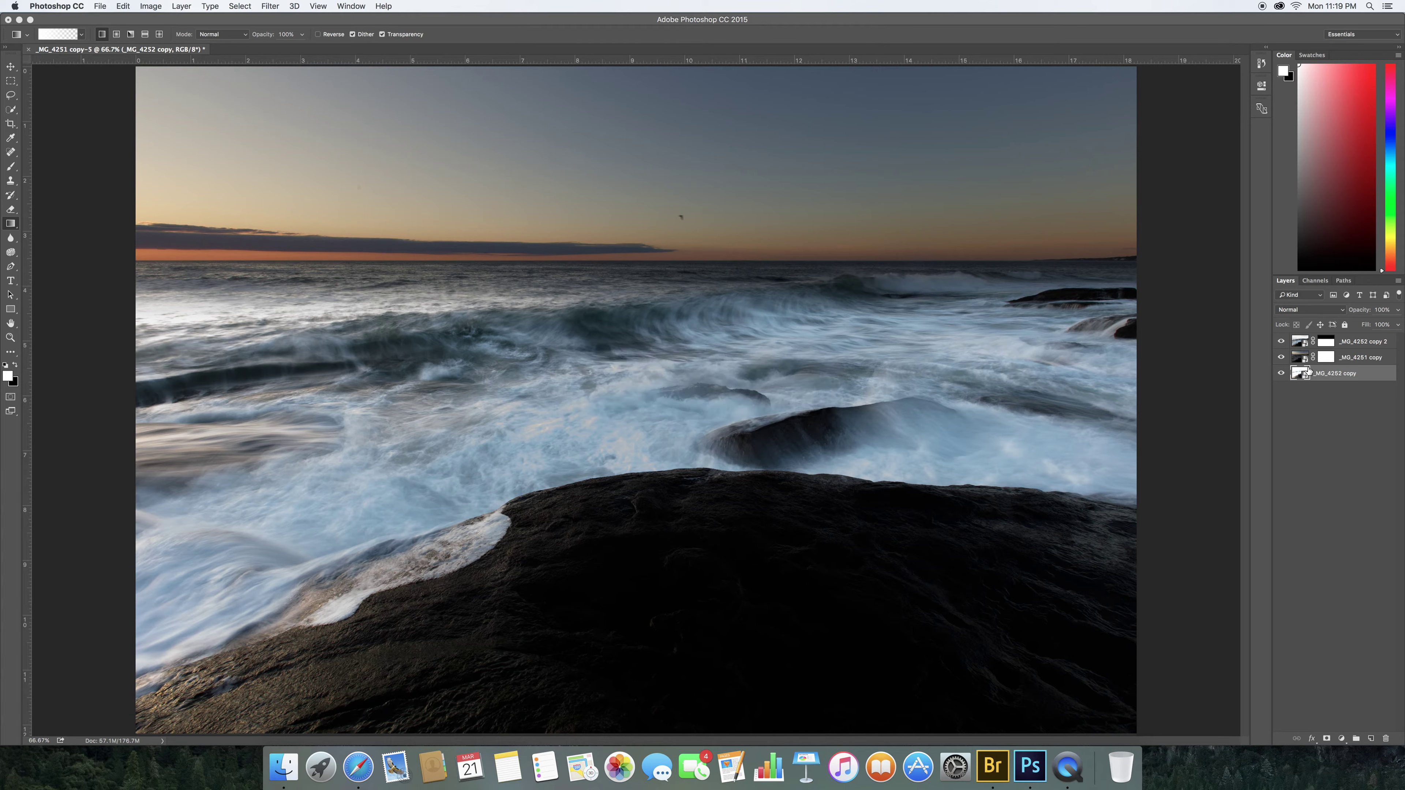
Select the _MG_4251 copy mask and briefly hide, then show, both upper layers
{"action": "left_click", "coordinate": [1327, 362]}
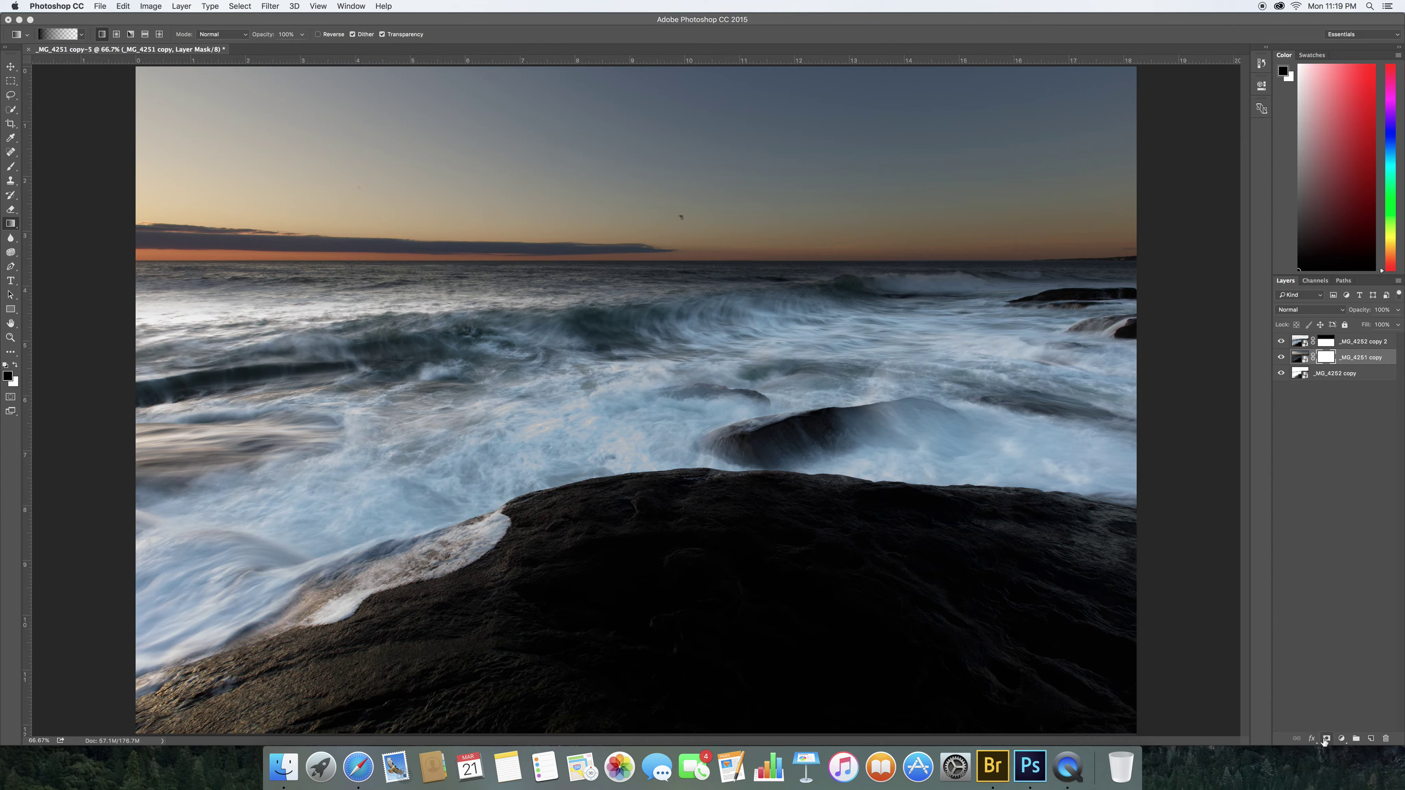
{"action": "left_click", "coordinate": [1280, 361]}
{"action": "left_click", "coordinate": [1282, 343]}
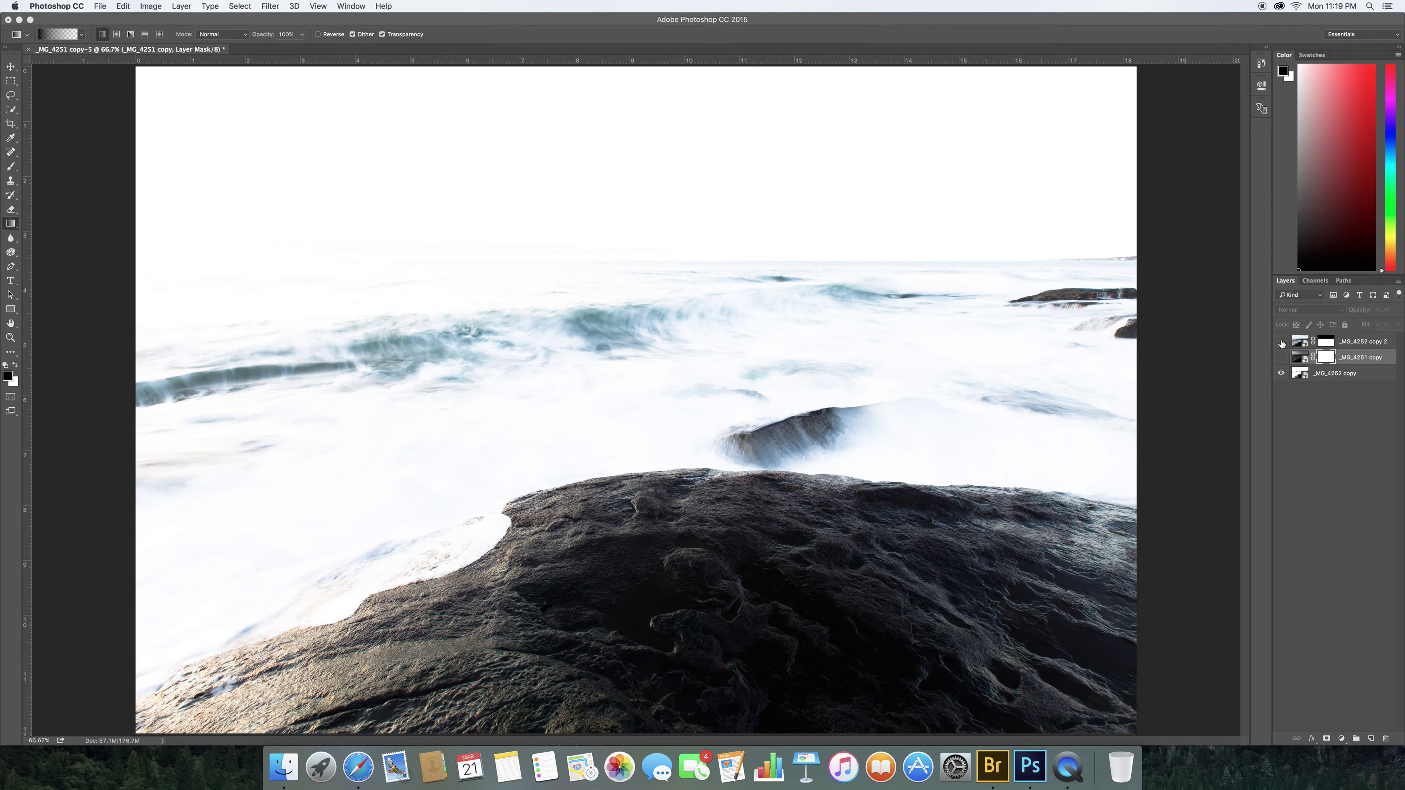
{"action": "left_click_drag", "start_coordinate": [1282, 343], "coordinate": [1280, 358]}
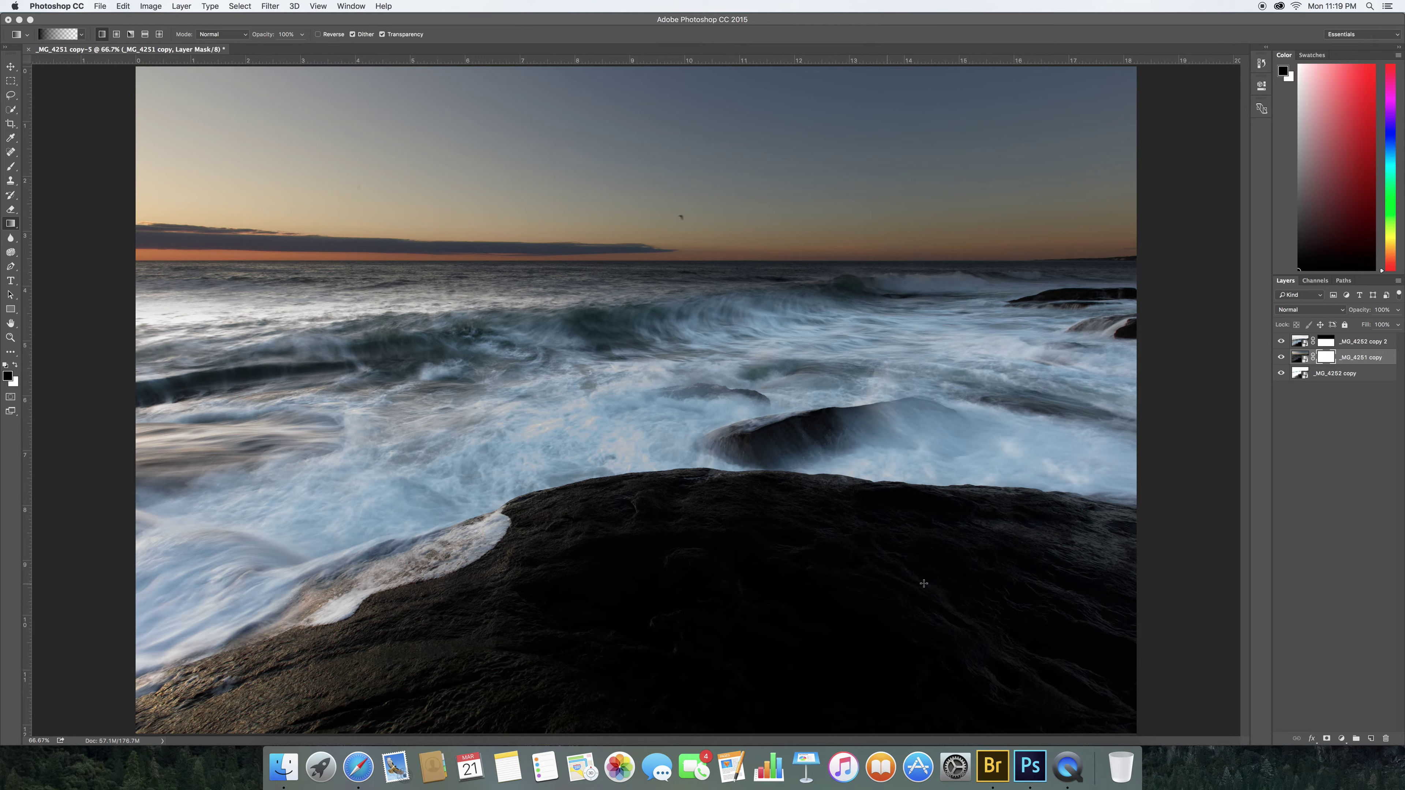
Paint the mask black over the foreground rock with a 600-px brush at 30–50% opacity
{"action": "left_click", "coordinate": [1282, 549]}
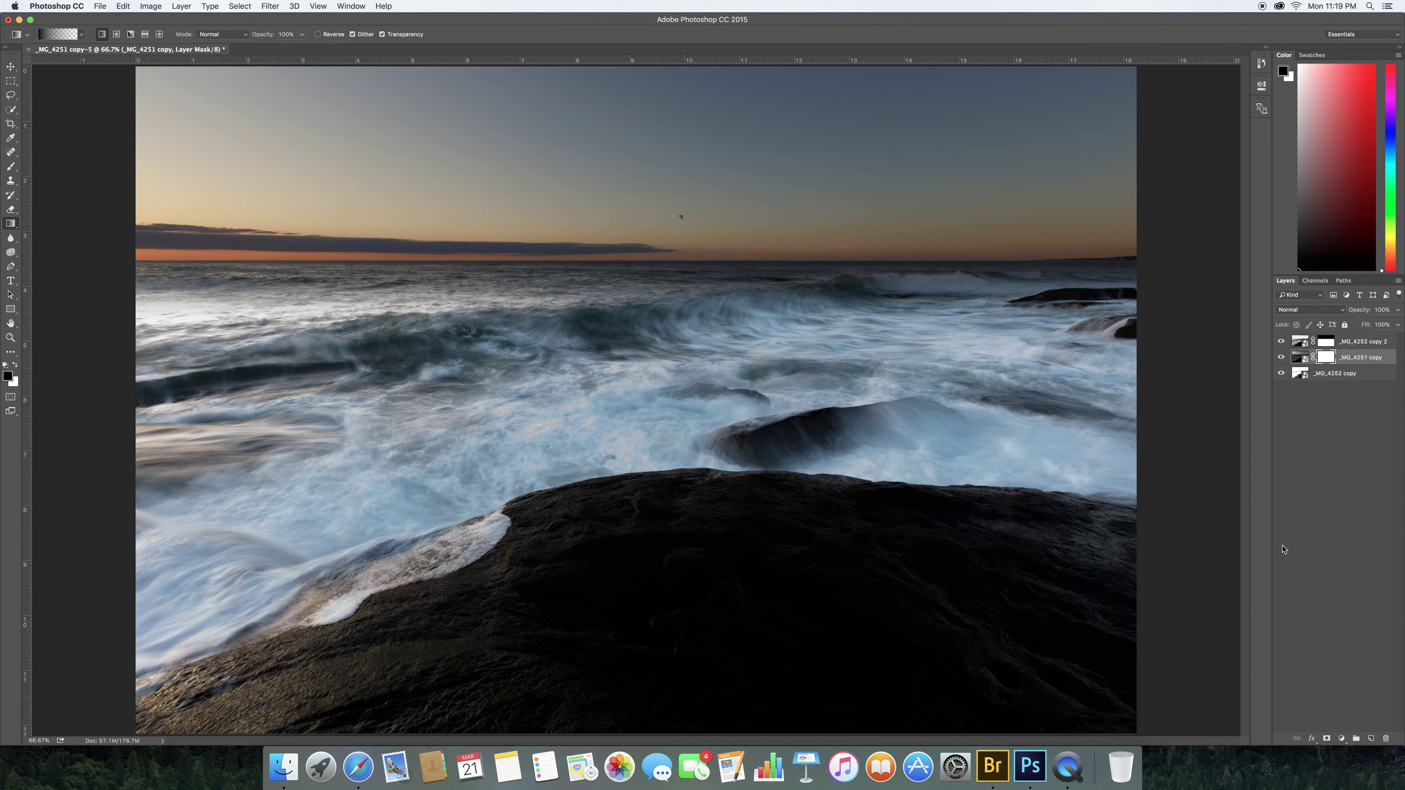
{"action": "key", "text": "b"}
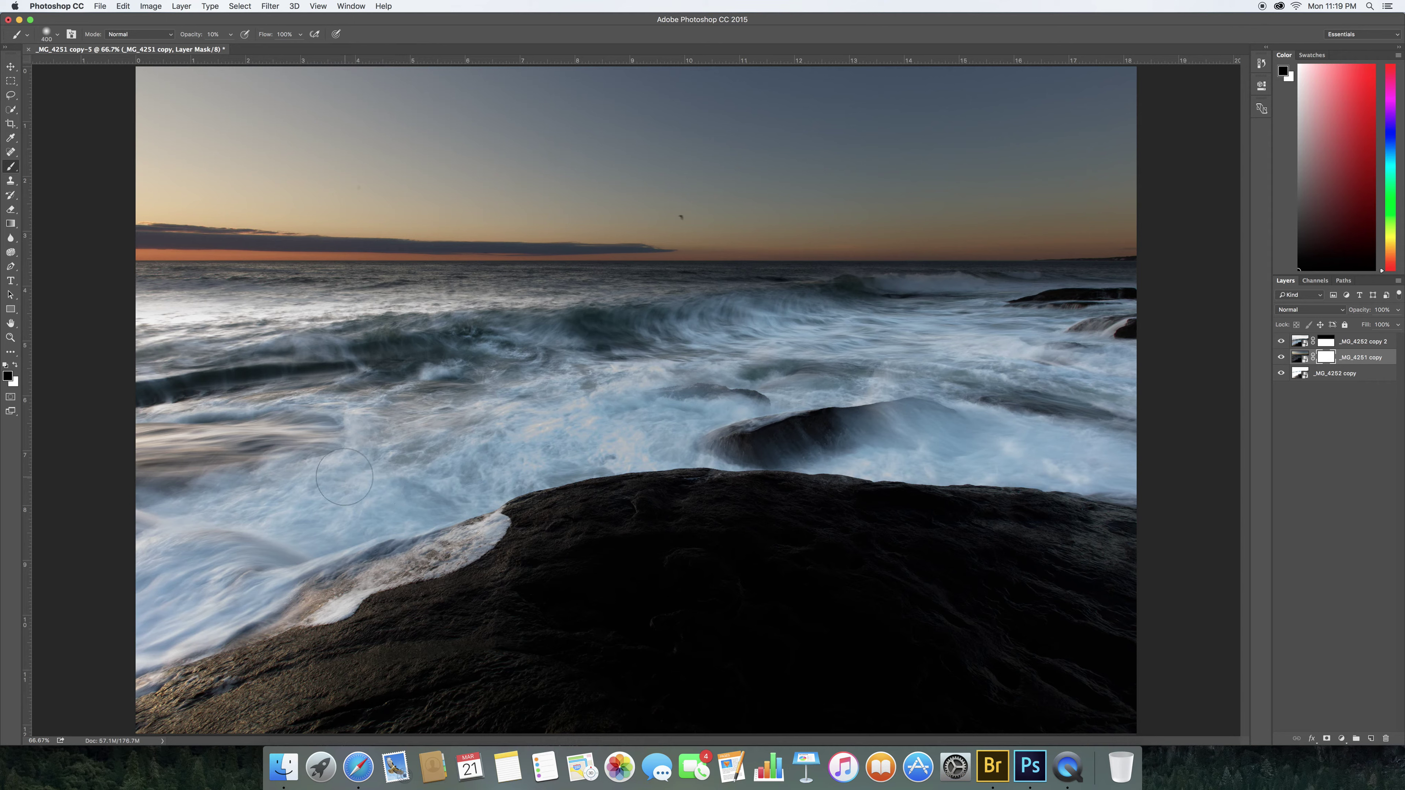
{"action": "key", "text": "3"}
{"action": "key", "text": "bracketright"}
{"action": "key", "text": "bracketright"}
{"action": "mouse_move", "coordinate": [621, 557]}
{"action": "left_mouse_down"}
{"action": "mouse_move", "coordinate": [1140, 577]}
{"action": "mouse_move", "coordinate": [887, 581]}
{"action": "mouse_move", "coordinate": [903, 580]}
{"action": "left_mouse_up"}
{"action": "key", "text": "5"}
{"action": "mouse_move", "coordinate": [627, 658]}
{"action": "left_mouse_down"}
{"action": "mouse_move", "coordinate": [554, 644]}
{"action": "mouse_move", "coordinate": [656, 590]}
{"action": "mouse_move", "coordinate": [574, 573]}
{"action": "left_mouse_up"}
{"action": "mouse_move", "coordinate": [1166, 574]}
{"action": "left_mouse_down"}
{"action": "mouse_move", "coordinate": [1082, 577]}
{"action": "mouse_move", "coordinate": [1093, 580]}
{"action": "left_mouse_up"}
{"action": "key", "text": "0"}
Toggle _MG_4251 copy and _MG_4252 copy 2 visibility to compare, leaving the top layer hidden
{"action": "left_click", "coordinate": [1281, 358]}
{"action": "left_click", "coordinate": [1280, 360]}
{"action": "left_click", "coordinate": [1280, 360]}
{"action": "left_click", "coordinate": [1281, 358]}
{"action": "left_click", "coordinate": [1279, 342]}
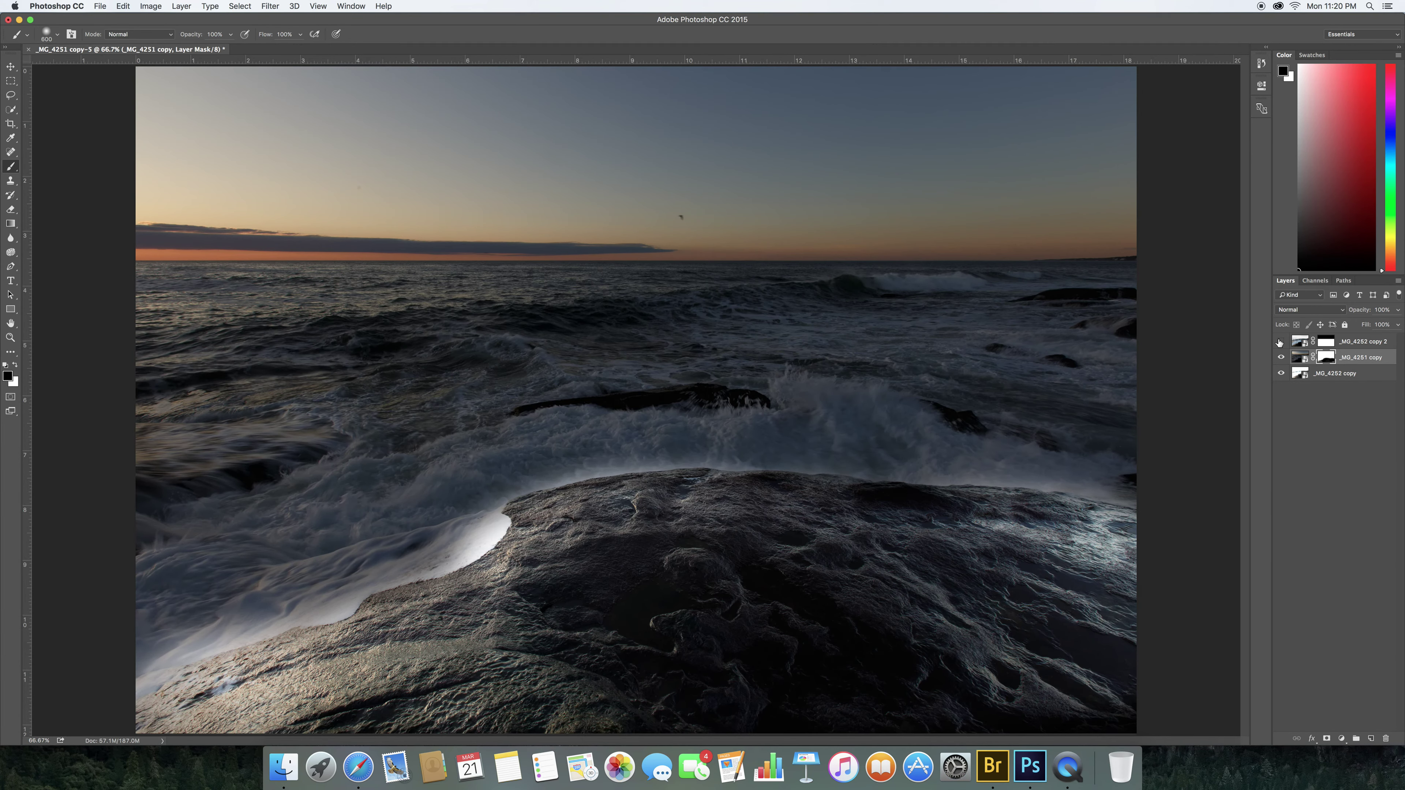
{"action": "left_click", "coordinate": [1280, 343]}
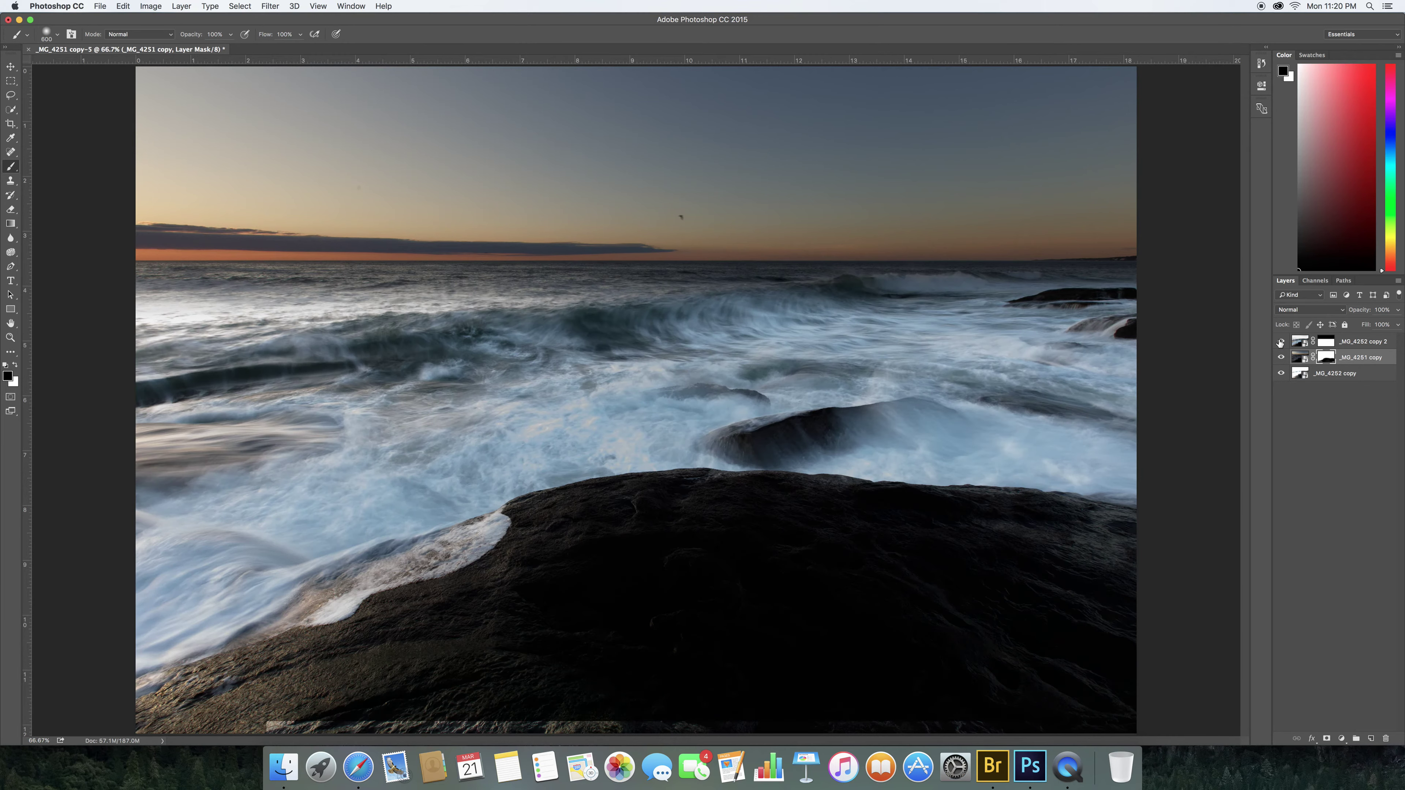
{"action": "left_click", "coordinate": [1279, 343]}
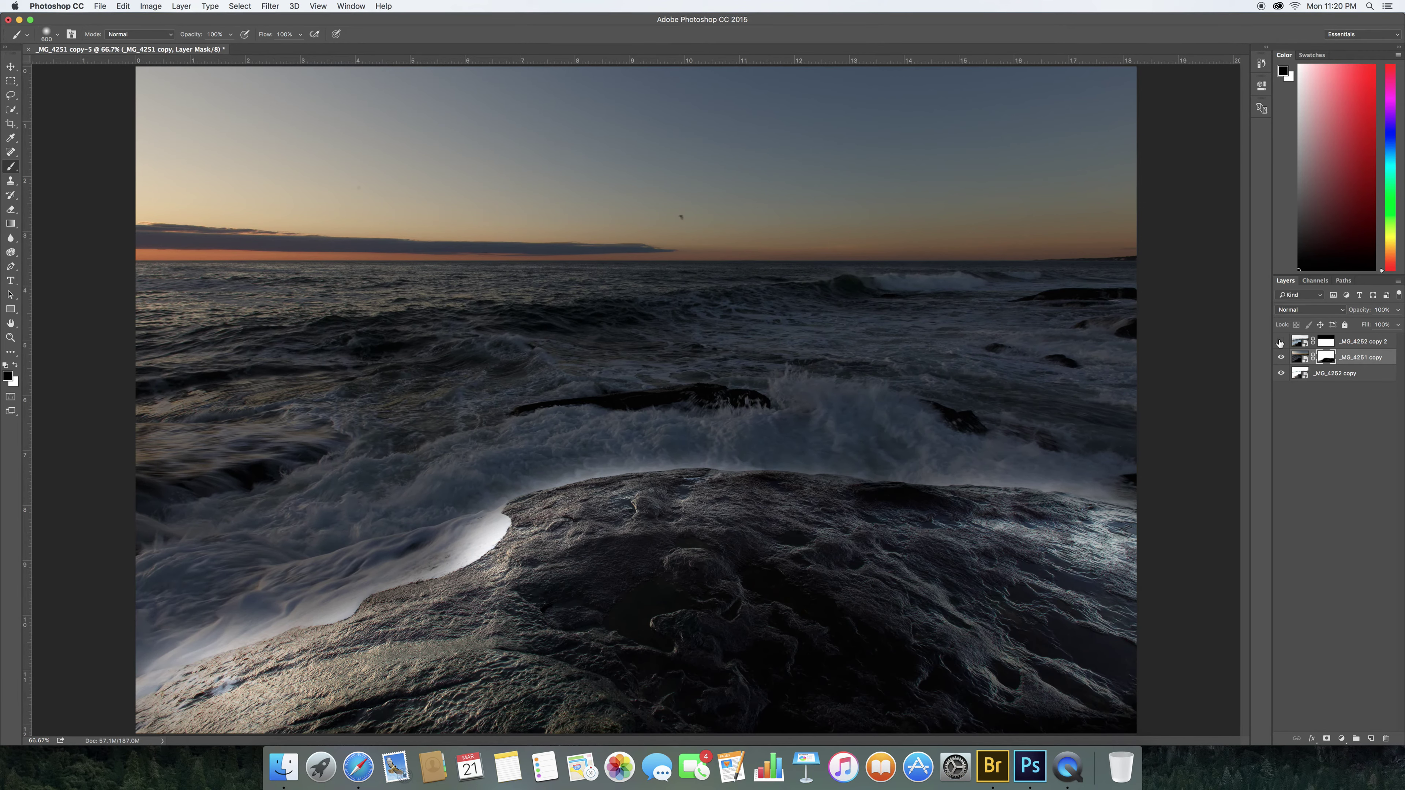
Move _MG_4252 copy to the top of the stack and disable the _MG_4251 copy mask
{"action": "left_click", "coordinate": [1279, 344]}
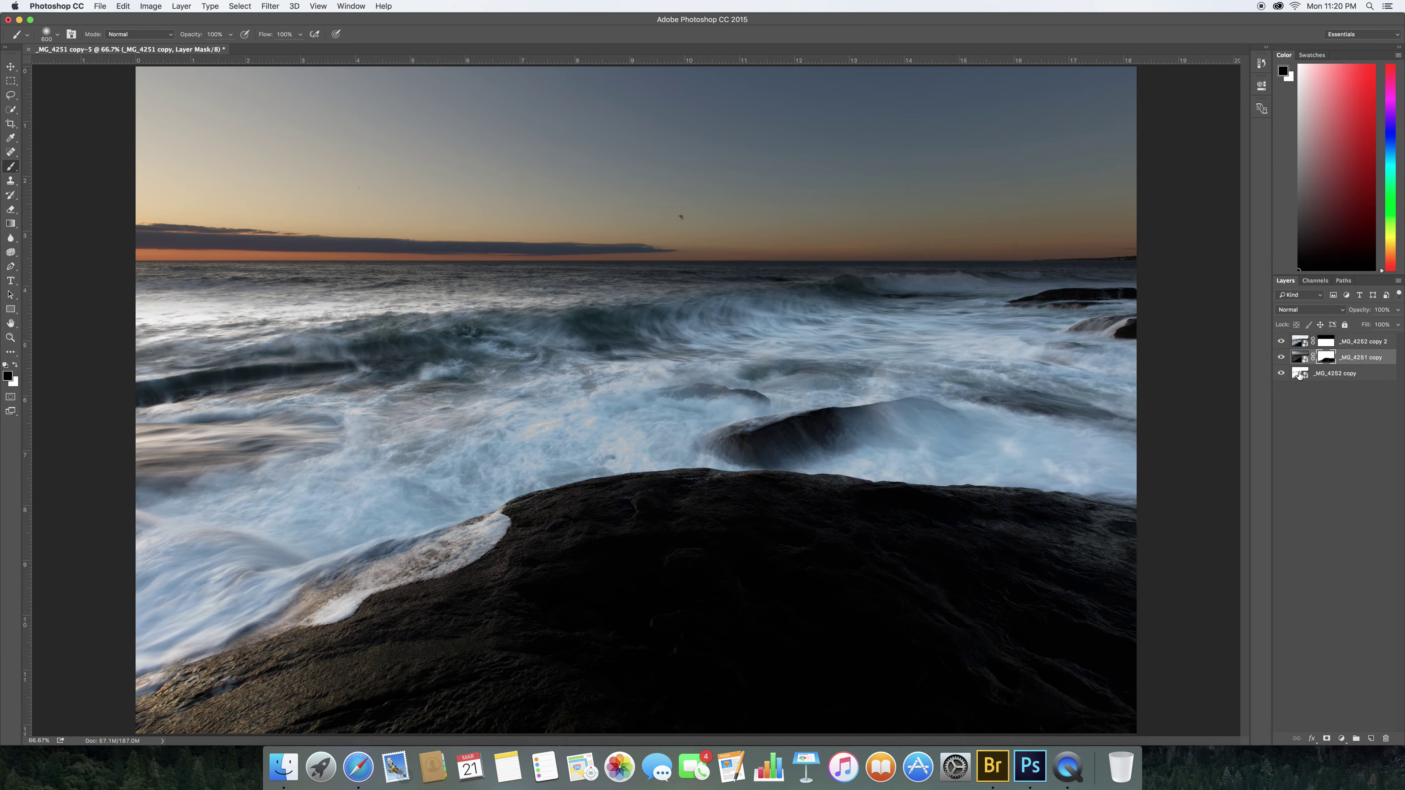
{"action": "left_click_drag", "start_coordinate": [1299, 375], "coordinate": [1300, 342]}
{"action": "key", "text": "x"}
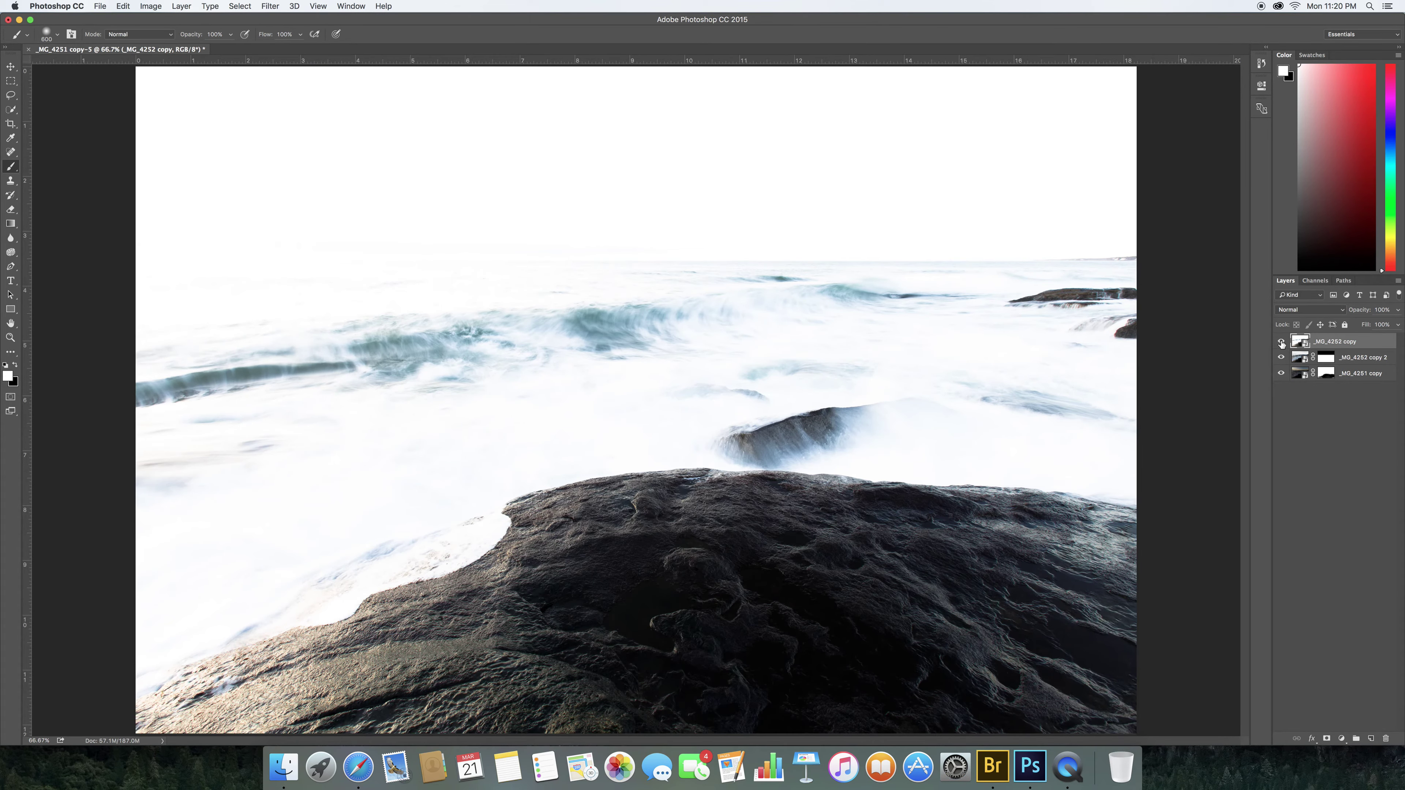
{"action": "left_click", "coordinate": [1324, 374]}
{"action": "key", "text": "x"}
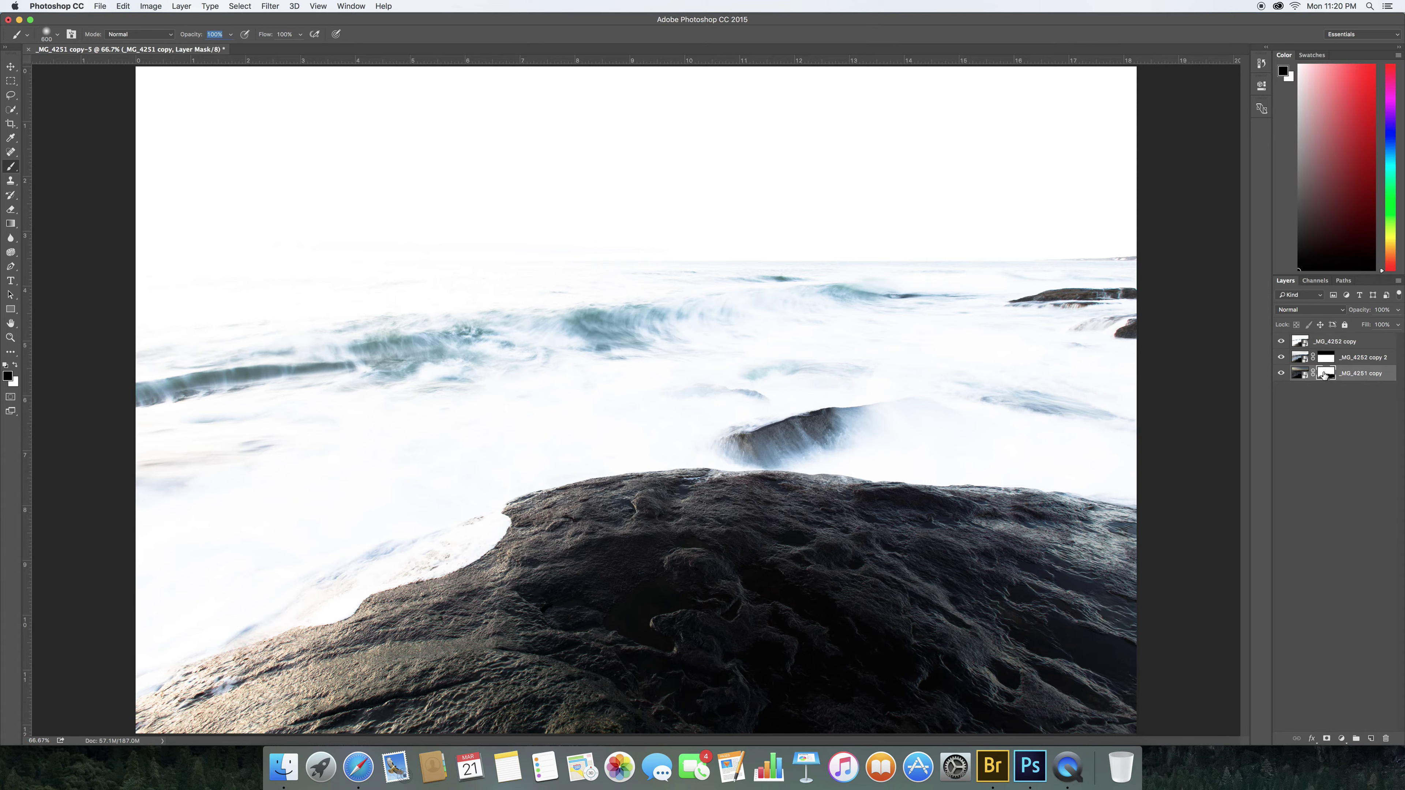
{"action": "left_click", "coordinate": [1324, 374], "text": "shift"}
{"action": "key", "text": "x"}
Give the top _MG_4252 copy layer a black mask that hides it
{"action": "left_click", "coordinate": [1322, 342]}
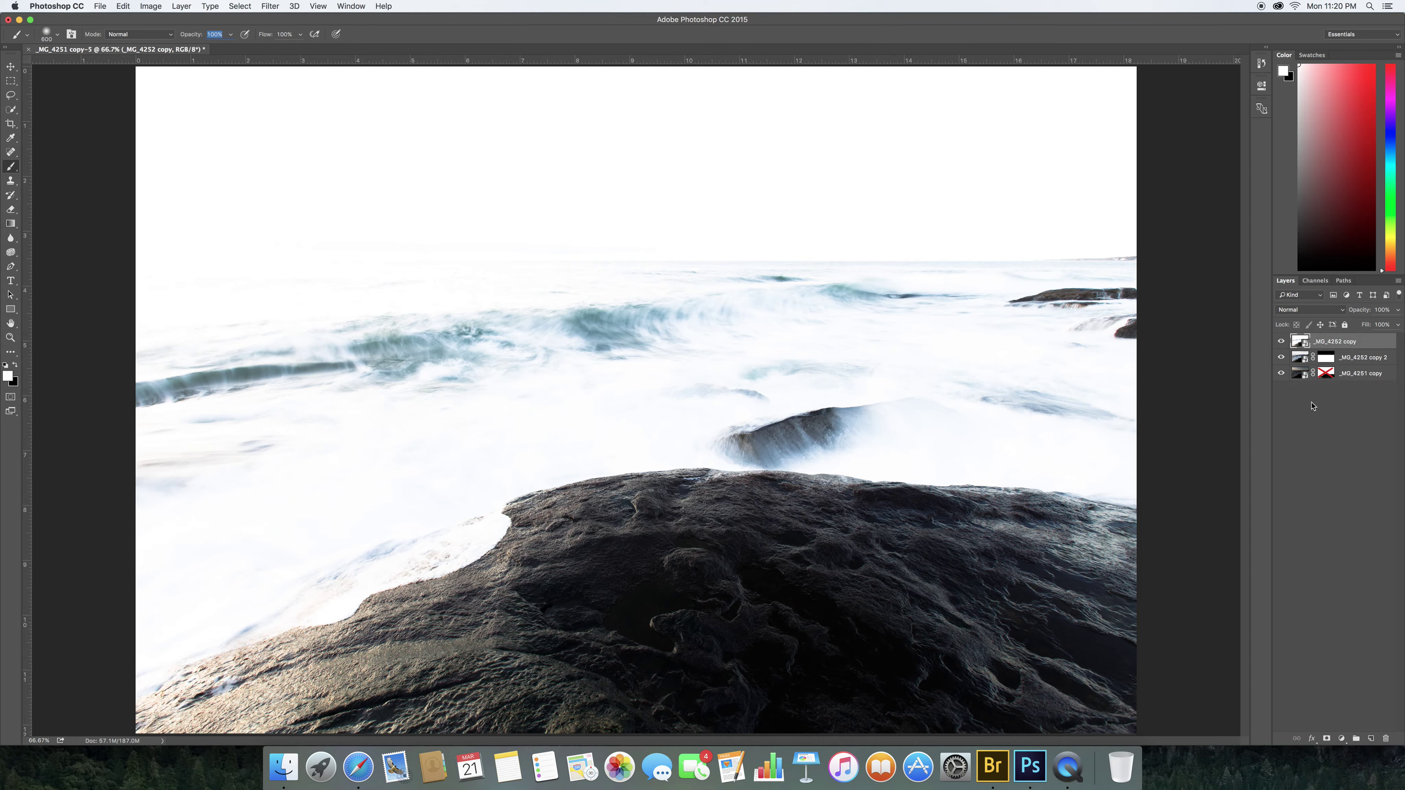
{"action": "left_click", "coordinate": [1326, 740], "text": "alt"}
{"action": "key", "text": "x"}
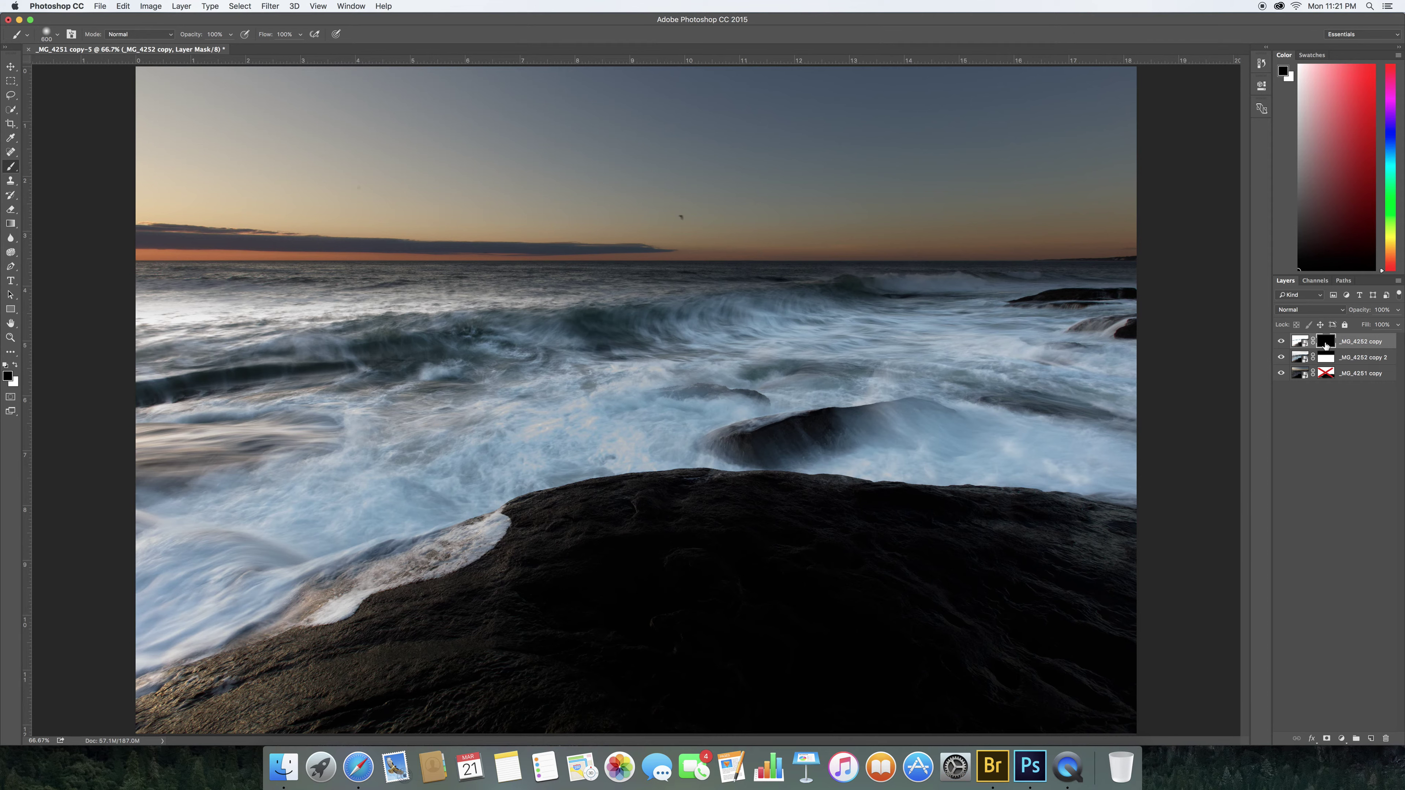
{"action": "left_click", "coordinate": [1297, 343]}
Paint white on the top layer's mask to reveal brighter texture across the foreground rock
{"action": "left_click", "coordinate": [1323, 342]}
{"action": "key", "text": "x"}
{"action": "mouse_move", "coordinate": [856, 555]}
{"action": "left_mouse_down"}
{"action": "mouse_move", "coordinate": [548, 577]}
{"action": "mouse_move", "coordinate": [653, 531]}
{"action": "mouse_move", "coordinate": [432, 603]}
{"action": "mouse_move", "coordinate": [548, 591]}
{"action": "mouse_move", "coordinate": [221, 686]}
{"action": "mouse_move", "coordinate": [802, 665]}
{"action": "mouse_move", "coordinate": [729, 605]}
{"action": "mouse_move", "coordinate": [598, 555]}
{"action": "mouse_move", "coordinate": [1028, 545]}
{"action": "mouse_move", "coordinate": [882, 553]}
{"action": "left_mouse_up"}
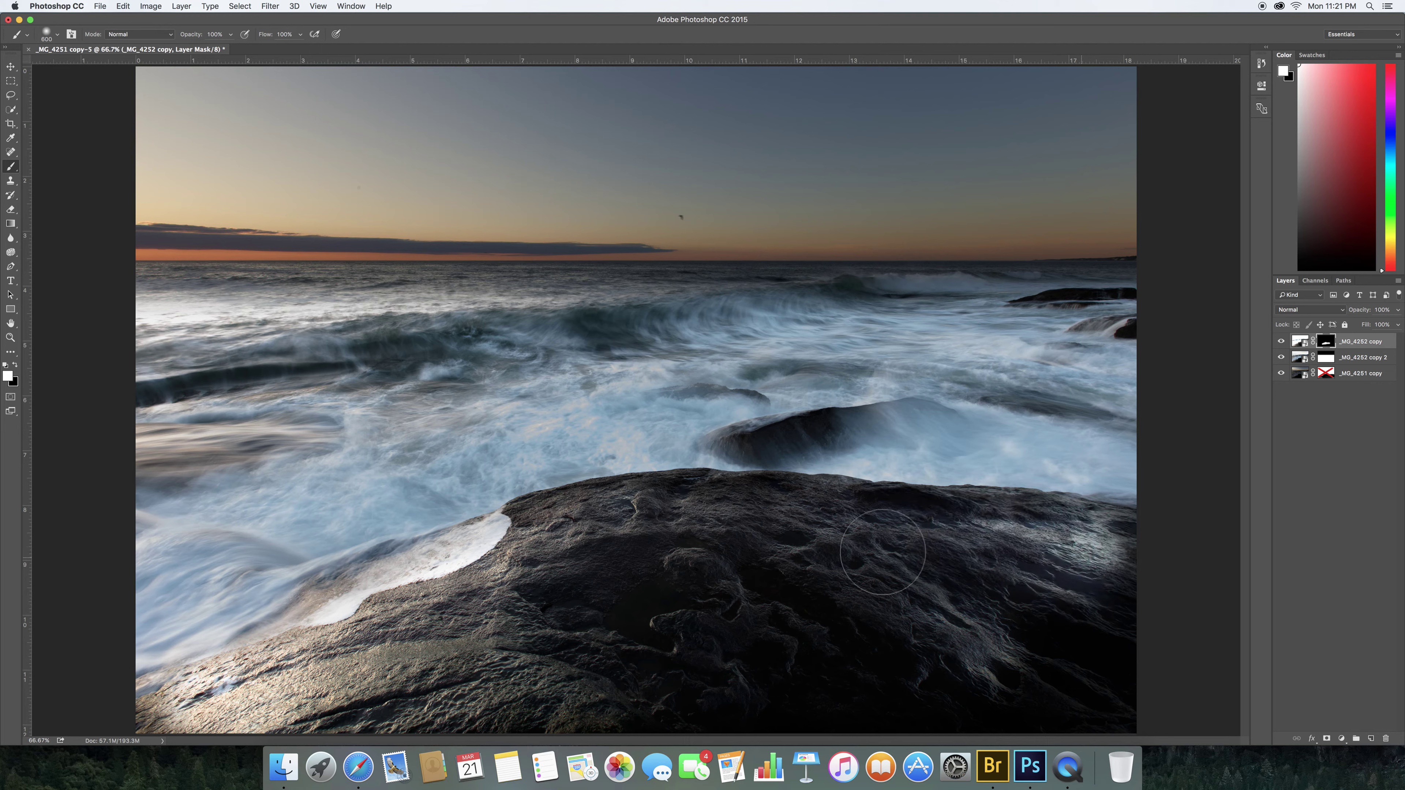
{"action": "mouse_move", "coordinate": [630, 551]}
{"action": "left_mouse_down"}
{"action": "mouse_move", "coordinate": [1190, 642]}
{"action": "mouse_move", "coordinate": [834, 677]}
{"action": "mouse_move", "coordinate": [1149, 684]}
{"action": "mouse_move", "coordinate": [1129, 608]}
{"action": "mouse_move", "coordinate": [1024, 586]}
{"action": "mouse_move", "coordinate": [1115, 565]}
{"action": "mouse_move", "coordinate": [1128, 571]}
{"action": "mouse_move", "coordinate": [589, 676]}
{"action": "mouse_move", "coordinate": [867, 634]}
{"action": "mouse_move", "coordinate": [875, 594]}
{"action": "left_mouse_up"}
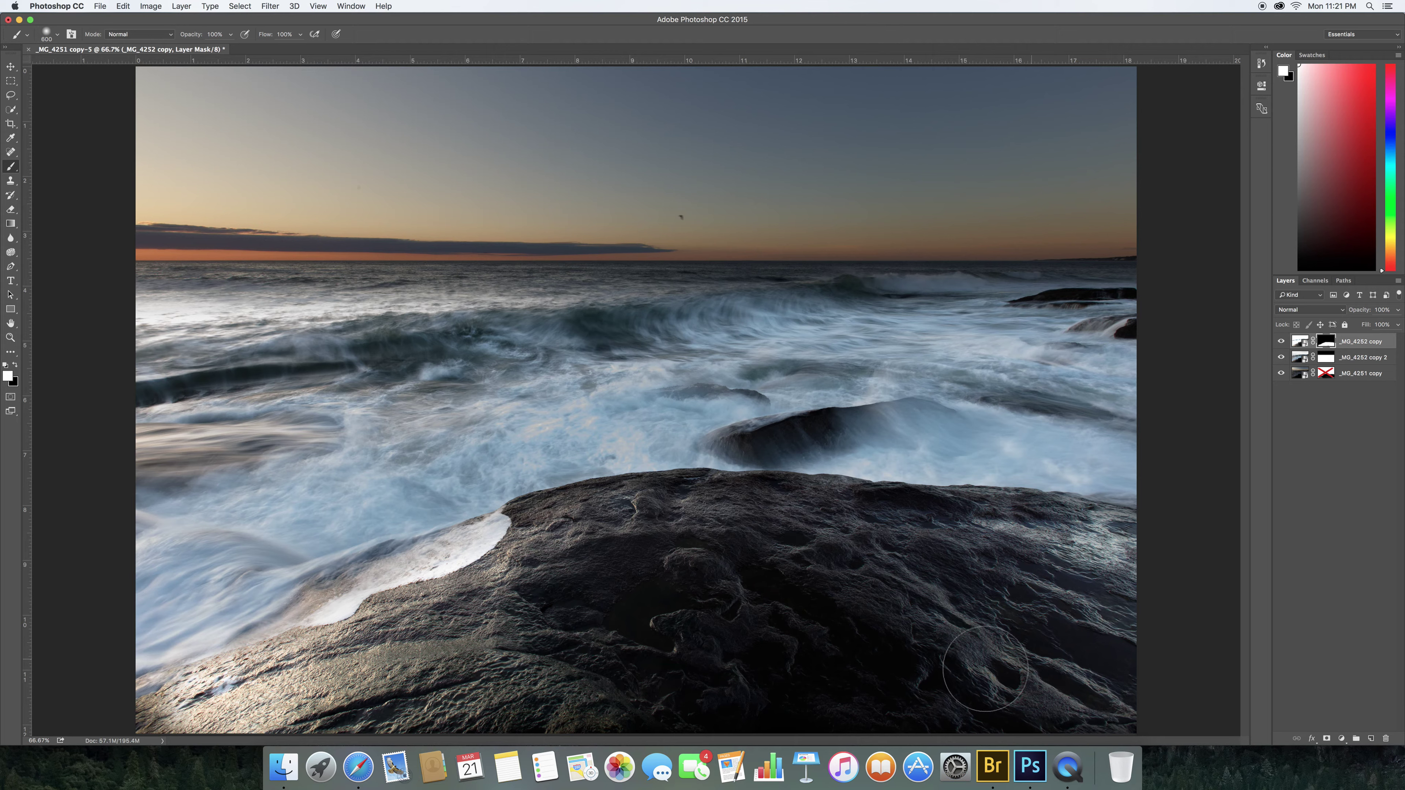
{"action": "mouse_move", "coordinate": [614, 554]}
{"action": "left_mouse_down"}
{"action": "mouse_move", "coordinate": [523, 552]}
{"action": "mouse_move", "coordinate": [557, 533]}
{"action": "mouse_move", "coordinate": [812, 542]}
{"action": "mouse_move", "coordinate": [762, 520]}
{"action": "left_mouse_up"}
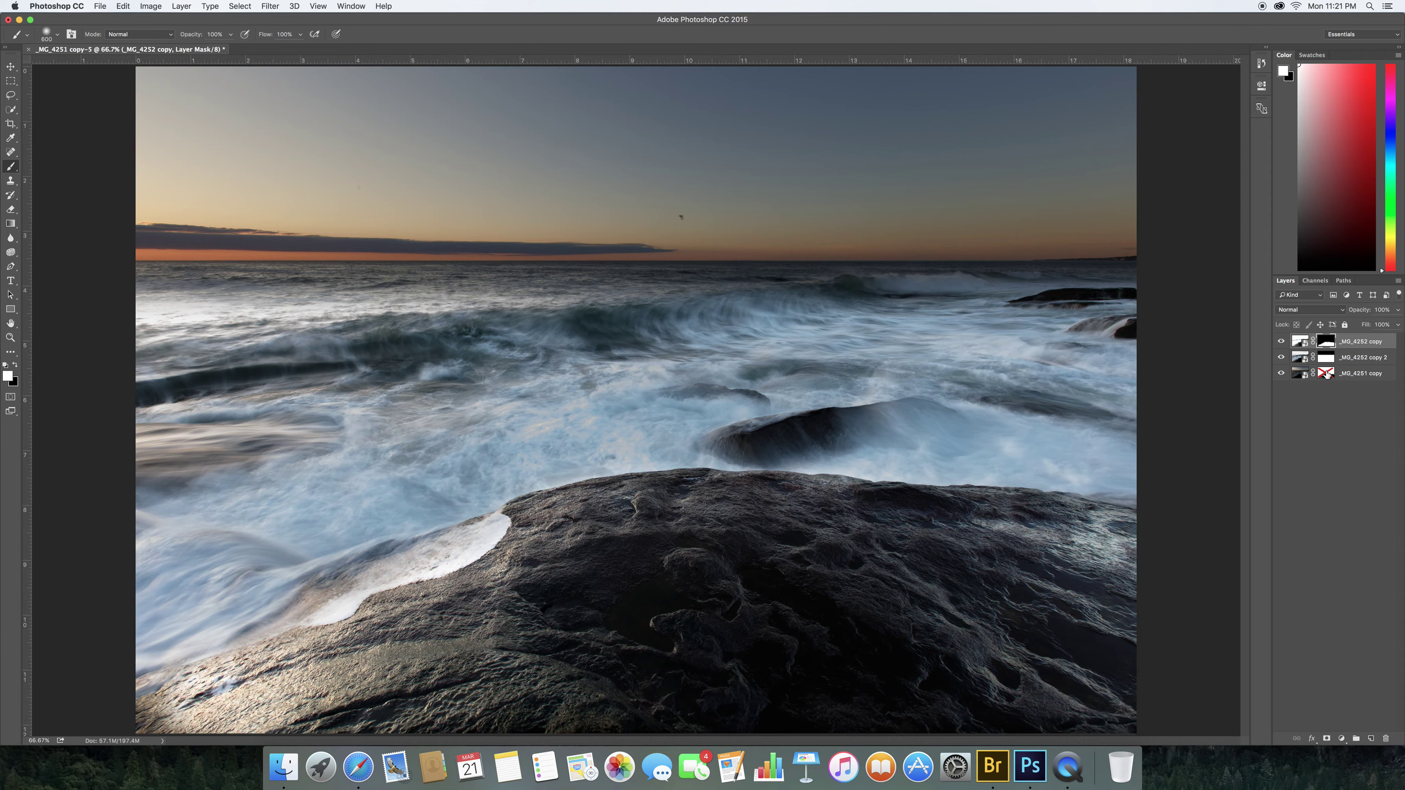
Delete the _MG_4251 copy layer's mask
{"action": "left_click", "coordinate": [1327, 375]}
{"action": "left_click", "coordinate": [1327, 375], "text": "shift"}
{"action": "left_click_drag", "start_coordinate": [1327, 375], "coordinate": [1386, 741]}
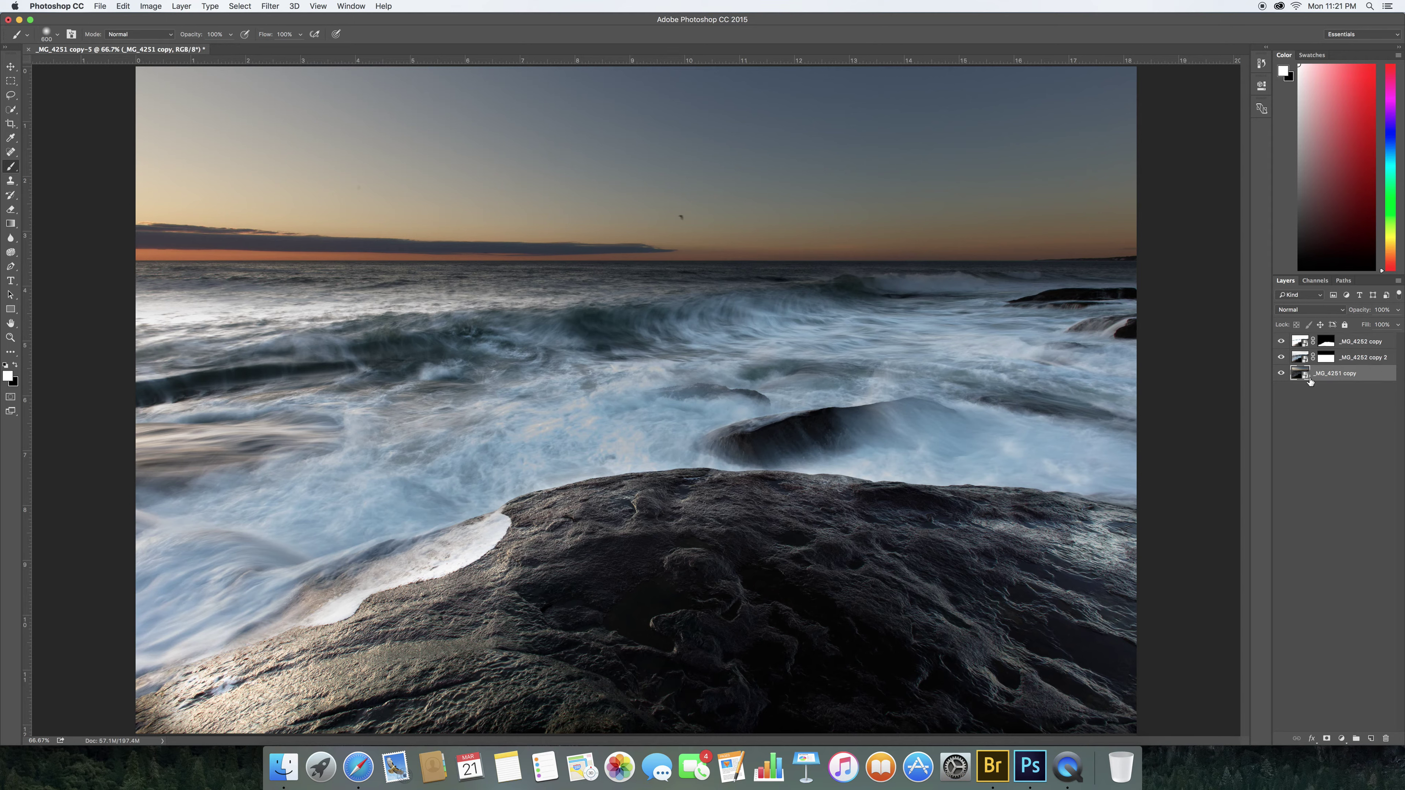
Rename the bottom _MG_4251 copy layer to Under exposure
{"action": "left_click", "coordinate": [1280, 342]}
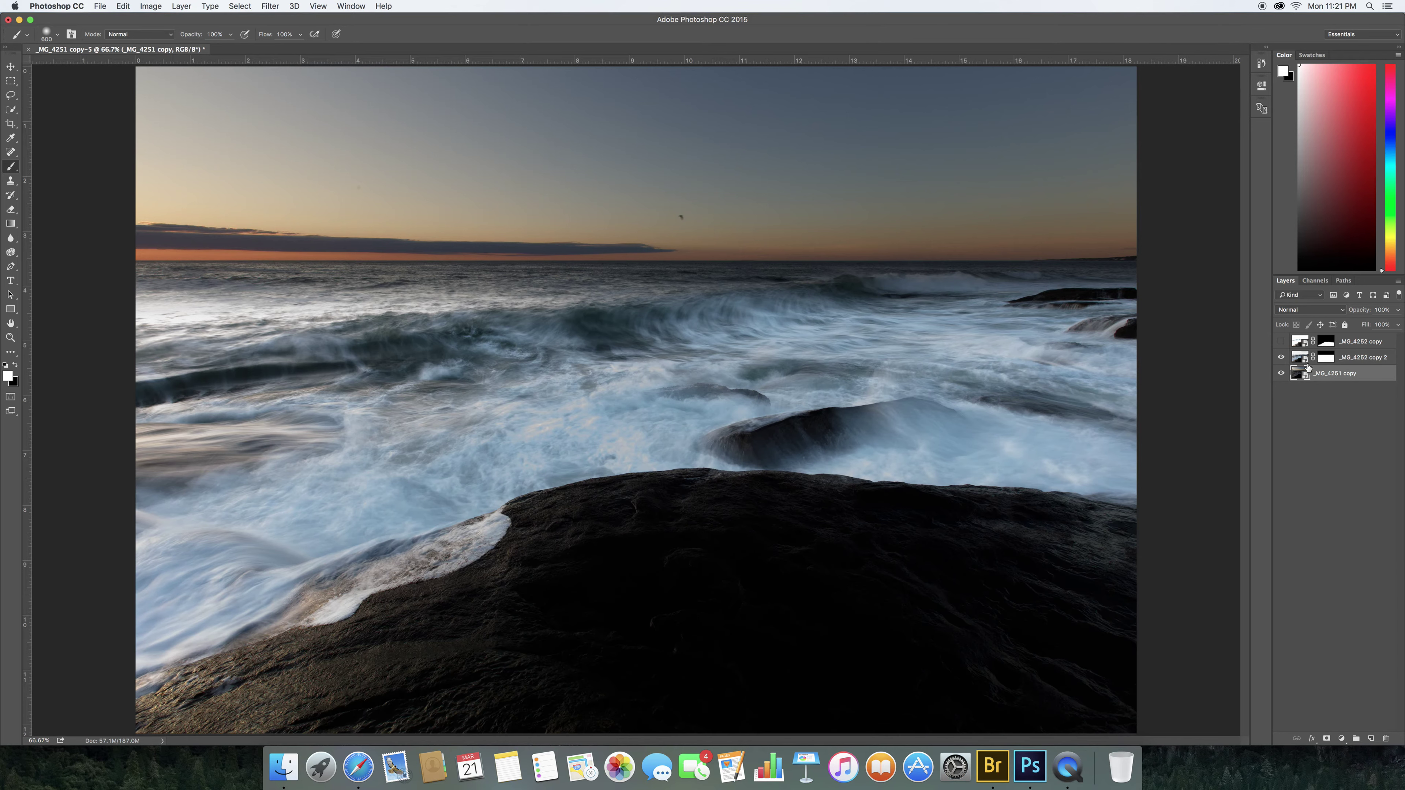
{"action": "double_click", "coordinate": [1335, 375]}
{"action": "type", "text": "\"M"}
{"action": "key", "text": "Return"}
{"action": "double_click", "coordinate": [1339, 374]}
{"action": "double_click", "coordinate": [1322, 374]}
{"action": "type", "text": "Normal exposure"}
{"action": "key", "text": "Return"}
{"action": "double_click", "coordinate": [1326, 375]}
{"action": "type", "text": "Under exposure"}
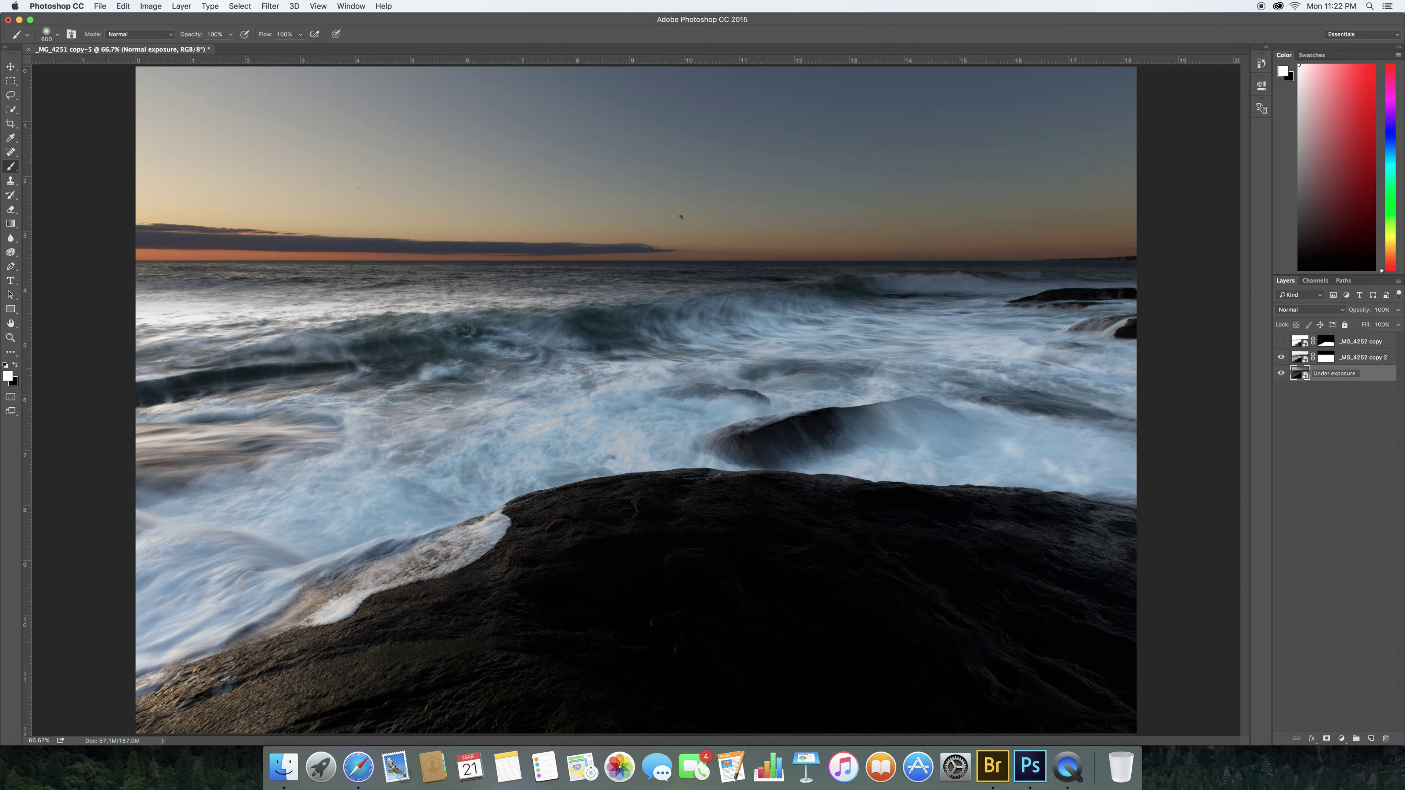
{"action": "key", "text": "Return"}
Rename _MG_4252 copy 2 to Normal exposure and _MG_4252 copy to Over exposure
{"action": "left_click", "coordinate": [1347, 361]}
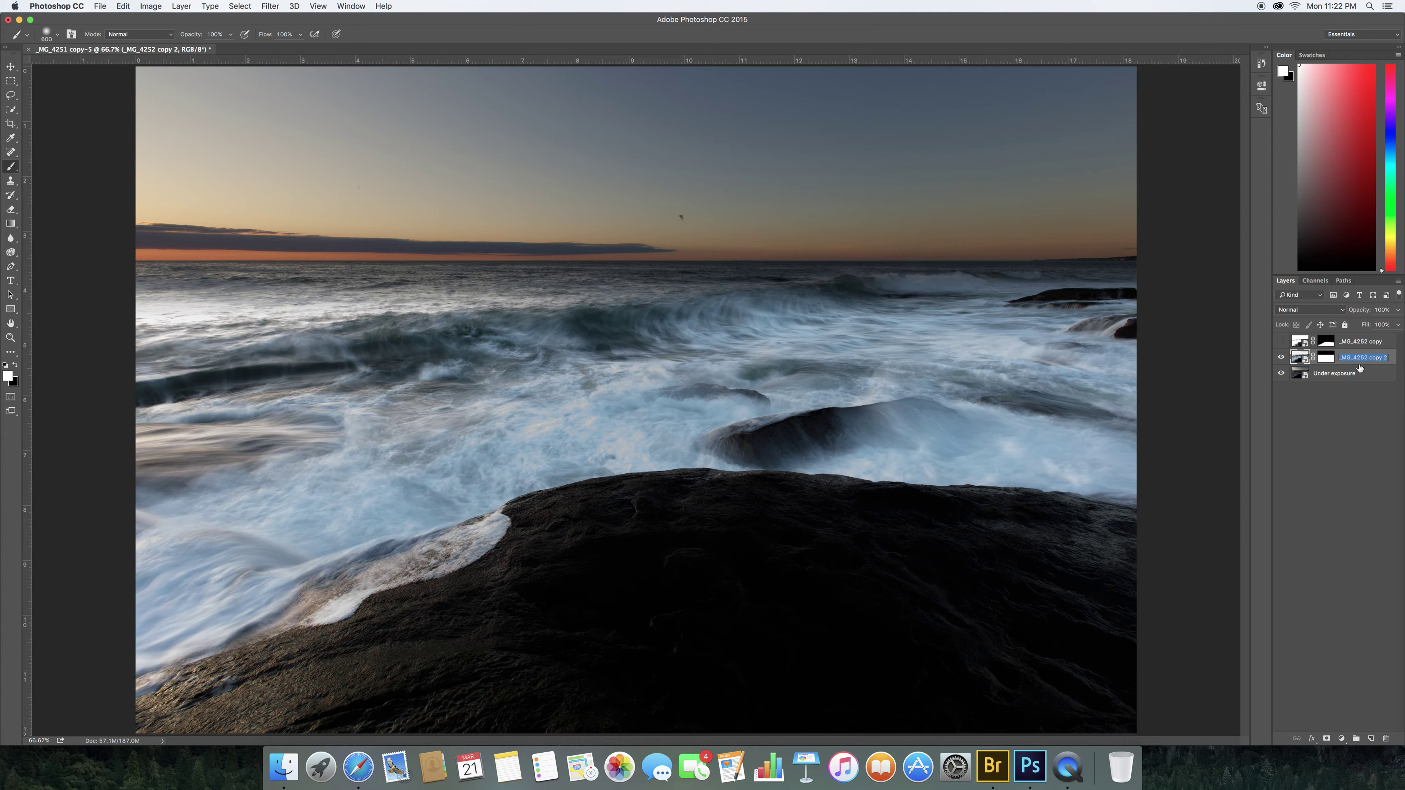
{"action": "type", "text": "Normal exposure"}
{"action": "key", "text": "Return"}
{"action": "double_click", "coordinate": [1365, 342]}
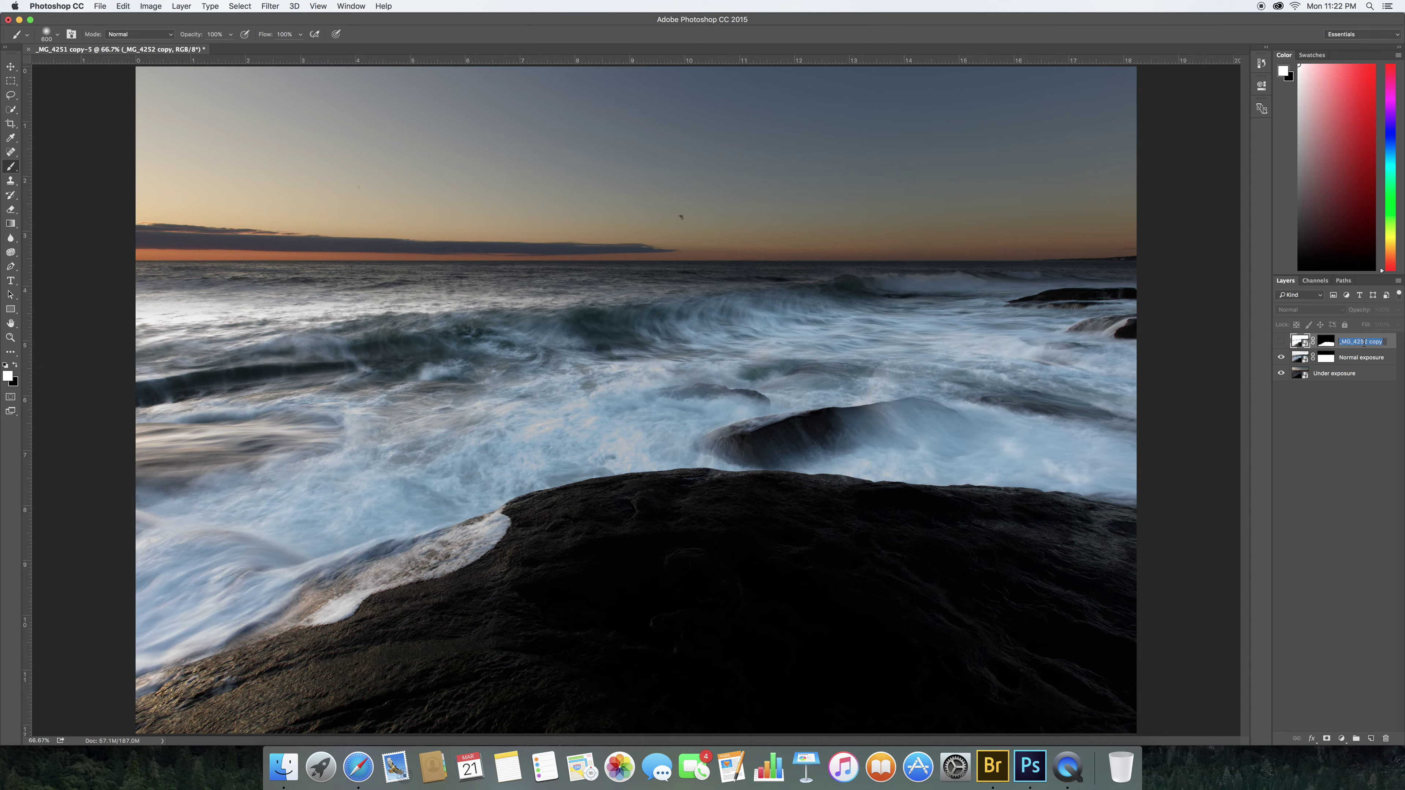
{"action": "type", "text": "Over exposure"}
{"action": "key", "text": "Return"}
{"action": "left_click", "coordinate": [1282, 341]}
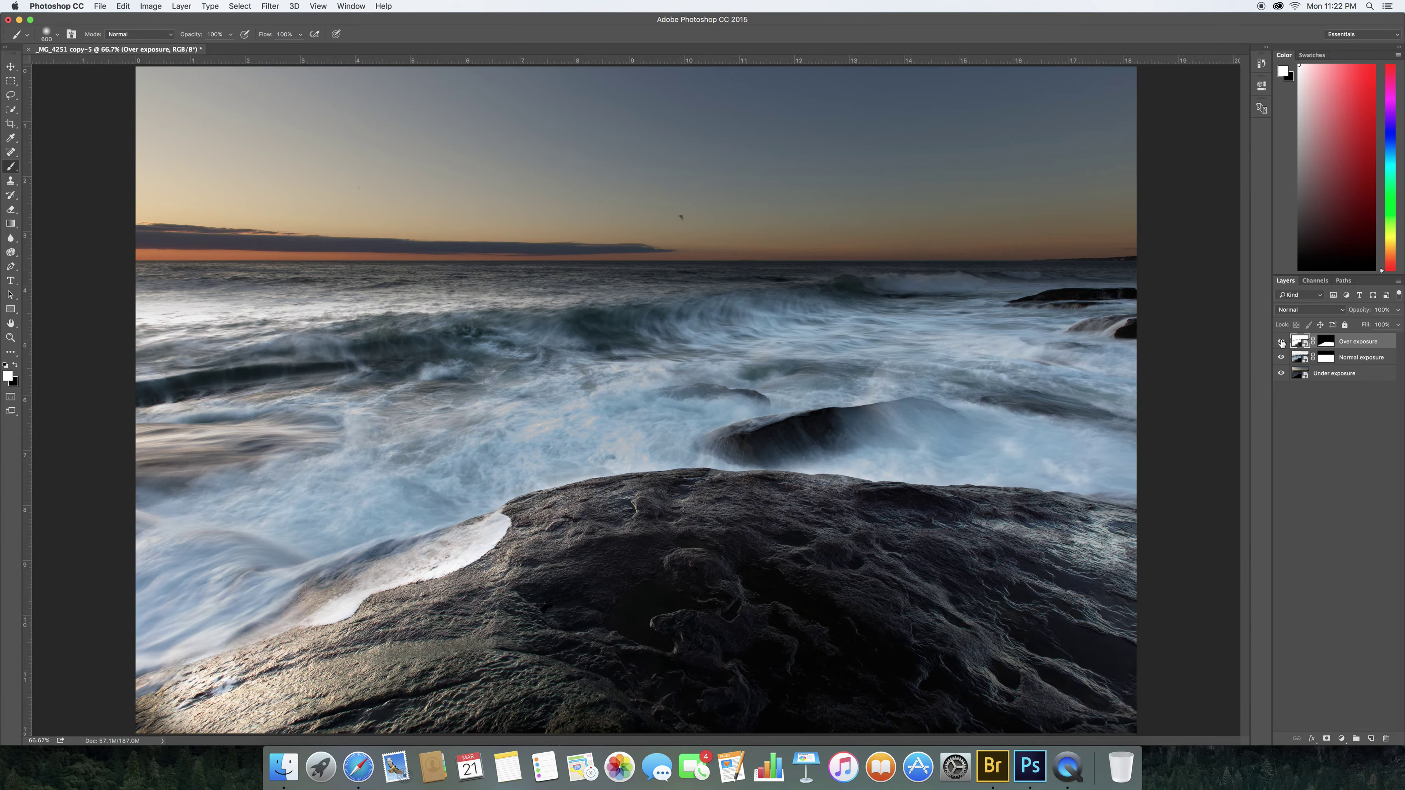
Compare the Over exposure layer, then mask out the foam and rock's top edge at 30% opacity
{"action": "left_click", "coordinate": [1282, 341]}
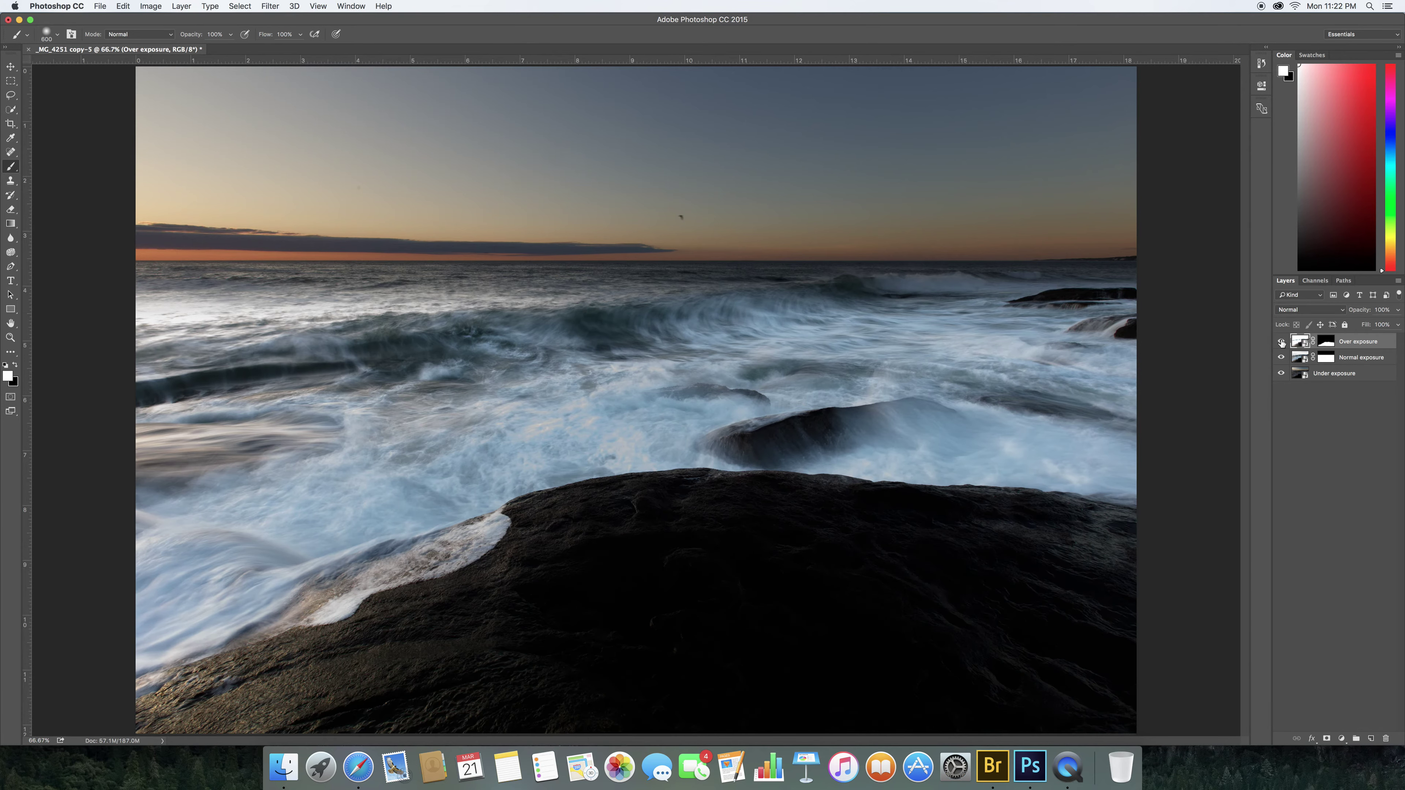
{"action": "left_click", "coordinate": [1282, 341]}
{"action": "left_click", "coordinate": [1282, 341]}
{"action": "left_click", "coordinate": [1282, 341]}
{"action": "left_click", "coordinate": [1326, 342]}
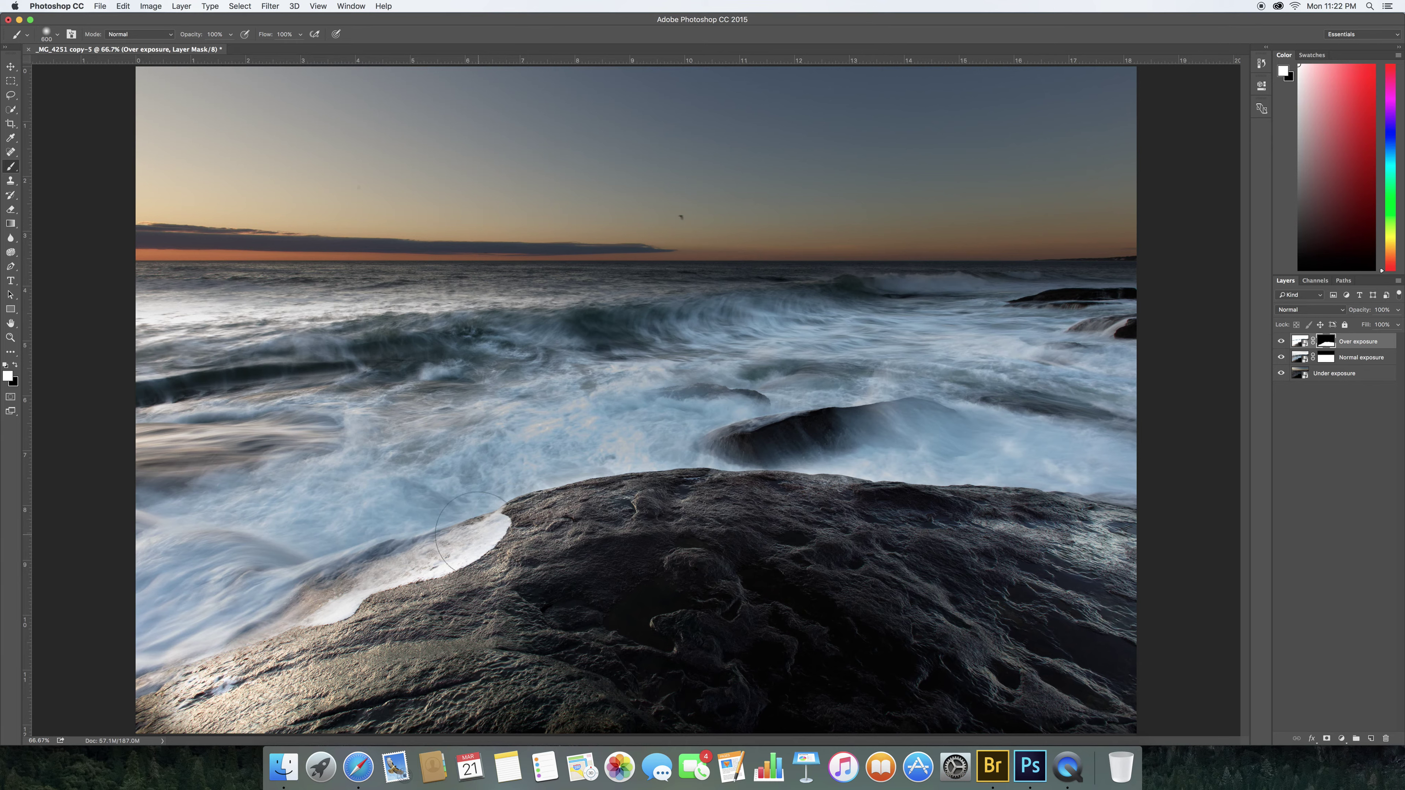
{"action": "key", "text": "x"}
{"action": "key", "text": "3"}
{"action": "mouse_move", "coordinate": [477, 531]}
{"action": "left_mouse_down"}
{"action": "mouse_move", "coordinate": [357, 570]}
{"action": "mouse_move", "coordinate": [246, 640]}
{"action": "mouse_move", "coordinate": [229, 706]}
{"action": "mouse_move", "coordinate": [143, 706]}
{"action": "mouse_move", "coordinate": [325, 711]}
{"action": "mouse_move", "coordinate": [466, 678]}
{"action": "left_mouse_up"}
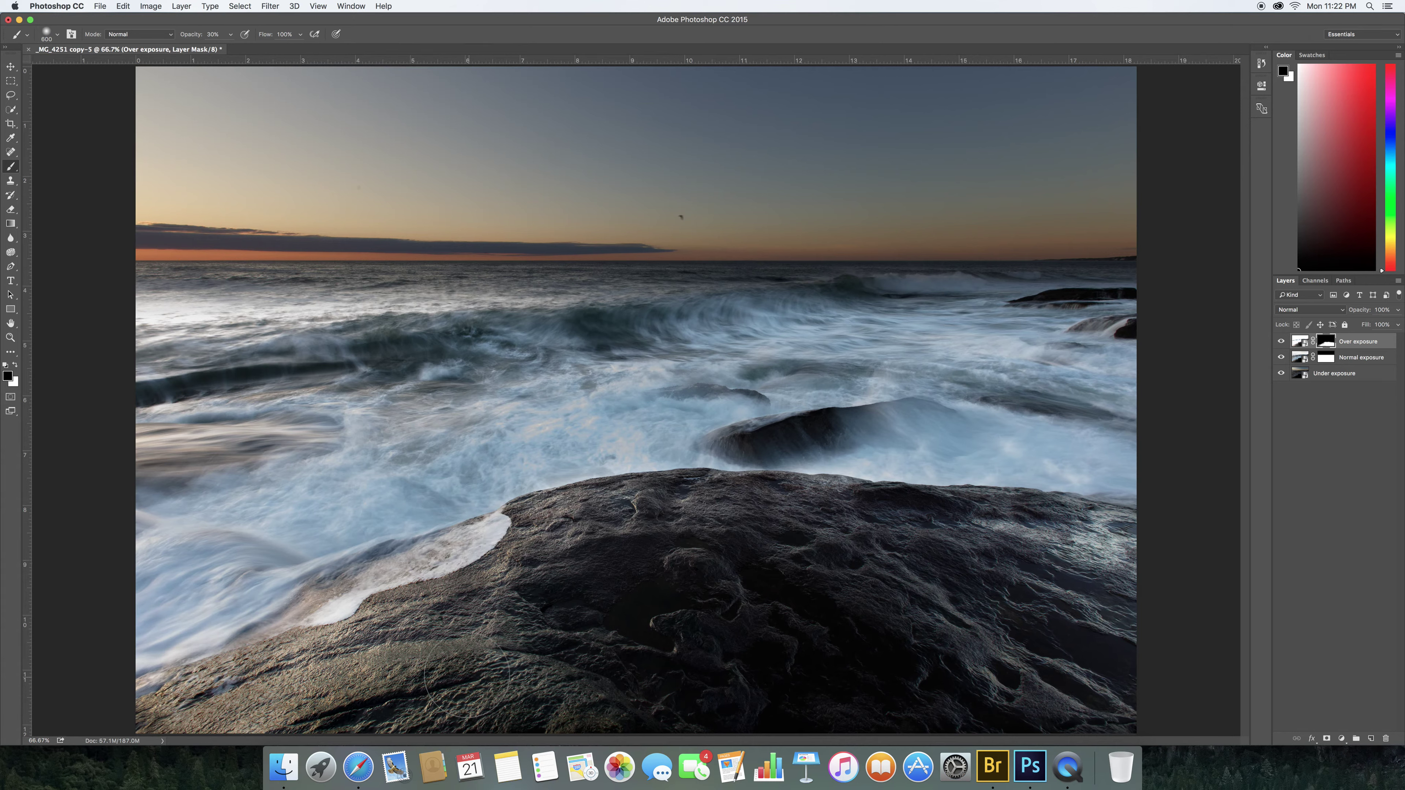
{"action": "mouse_move", "coordinate": [514, 487]}
{"action": "left_mouse_down"}
{"action": "mouse_move", "coordinate": [711, 443]}
{"action": "mouse_move", "coordinate": [890, 496]}
{"action": "mouse_move", "coordinate": [863, 498]}
{"action": "mouse_move", "coordinate": [1112, 471]}
{"action": "mouse_move", "coordinate": [1006, 515]}
{"action": "left_mouse_up"}
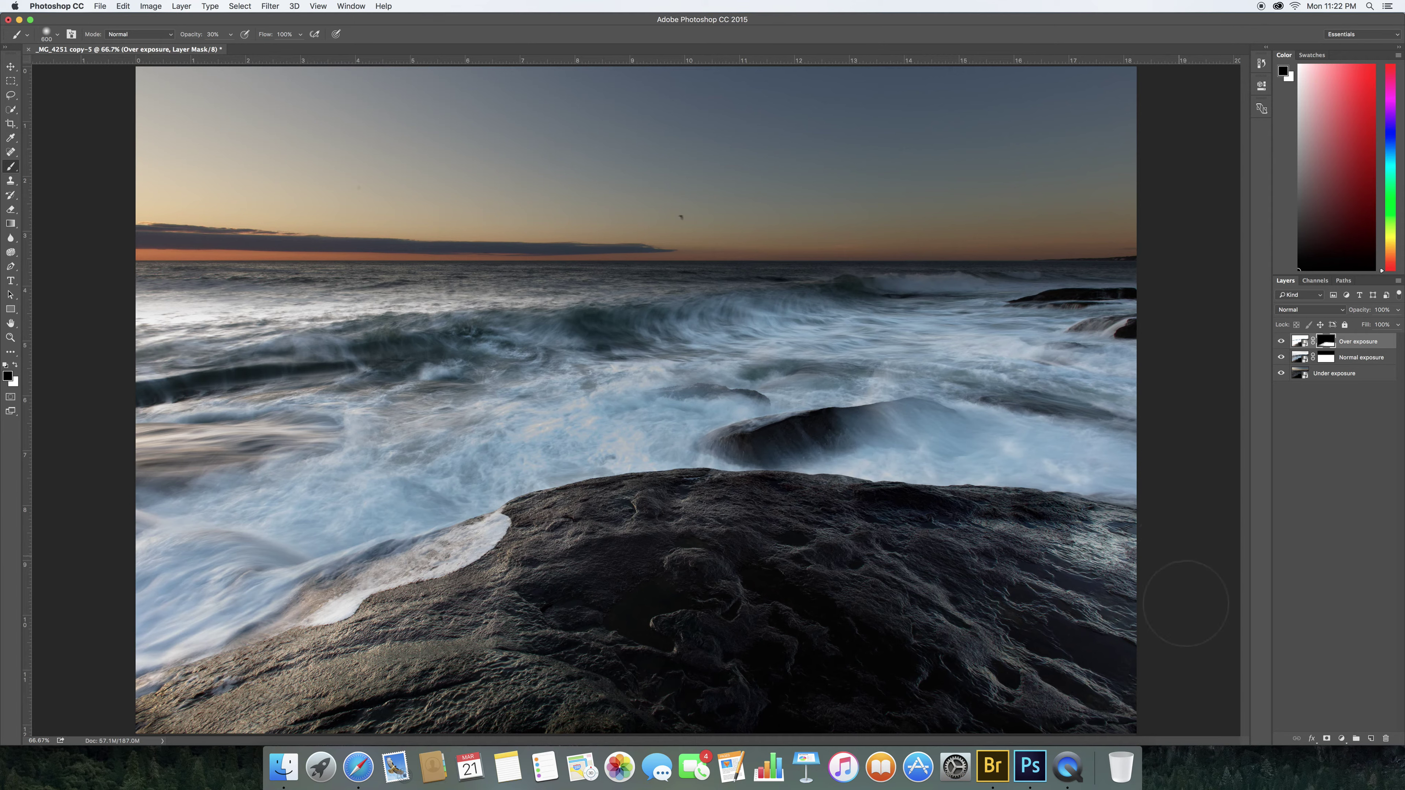
Paint white over the near rock's texture and refine the foam edge with a 300-px brush
{"action": "key", "text": "x"}
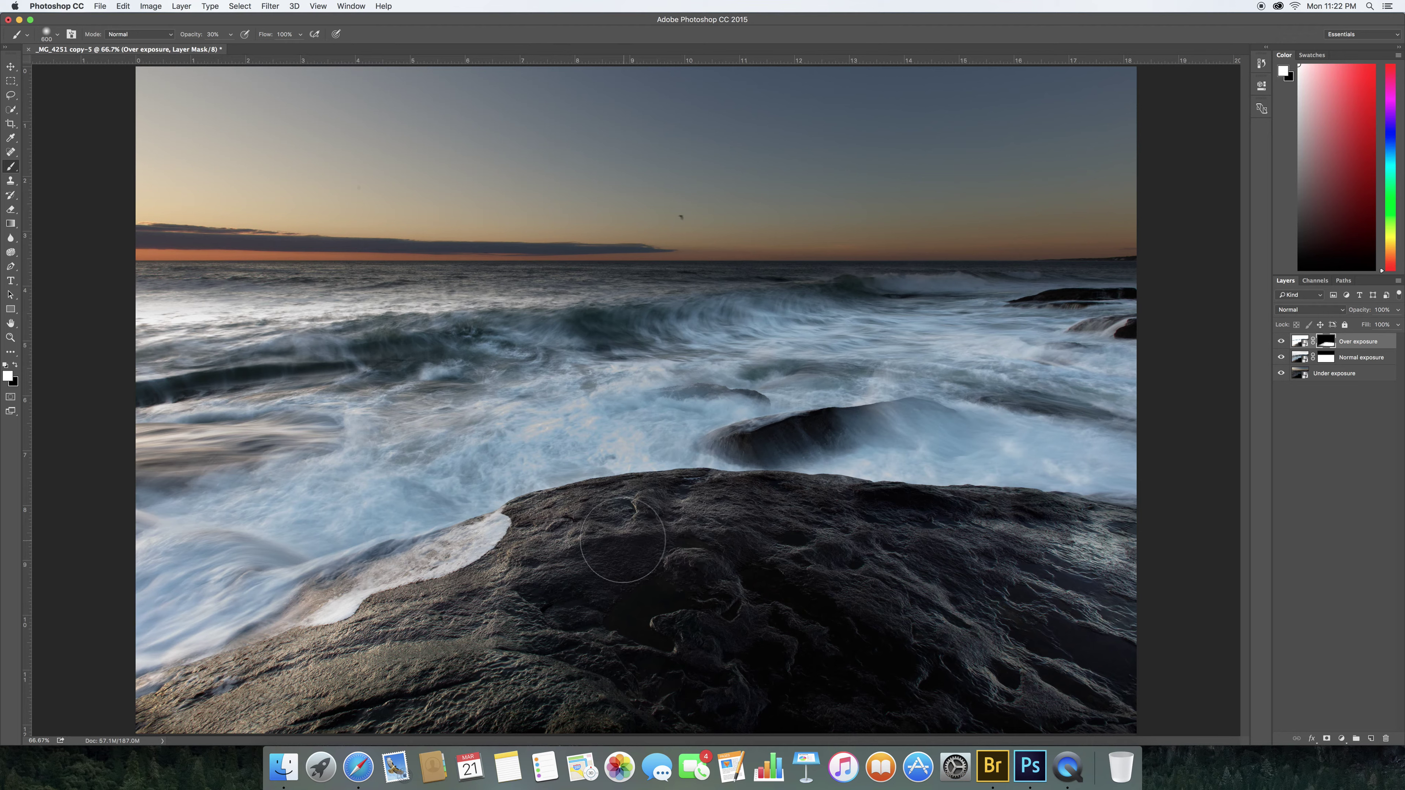
{"action": "mouse_move", "coordinate": [622, 540]}
{"action": "left_mouse_down"}
{"action": "mouse_move", "coordinate": [675, 529]}
{"action": "mouse_move", "coordinate": [611, 539]}
{"action": "mouse_move", "coordinate": [593, 588]}
{"action": "mouse_move", "coordinate": [780, 578]}
{"action": "mouse_move", "coordinate": [940, 604]}
{"action": "mouse_move", "coordinate": [618, 634]}
{"action": "left_mouse_up"}
{"action": "key", "text": "x"}
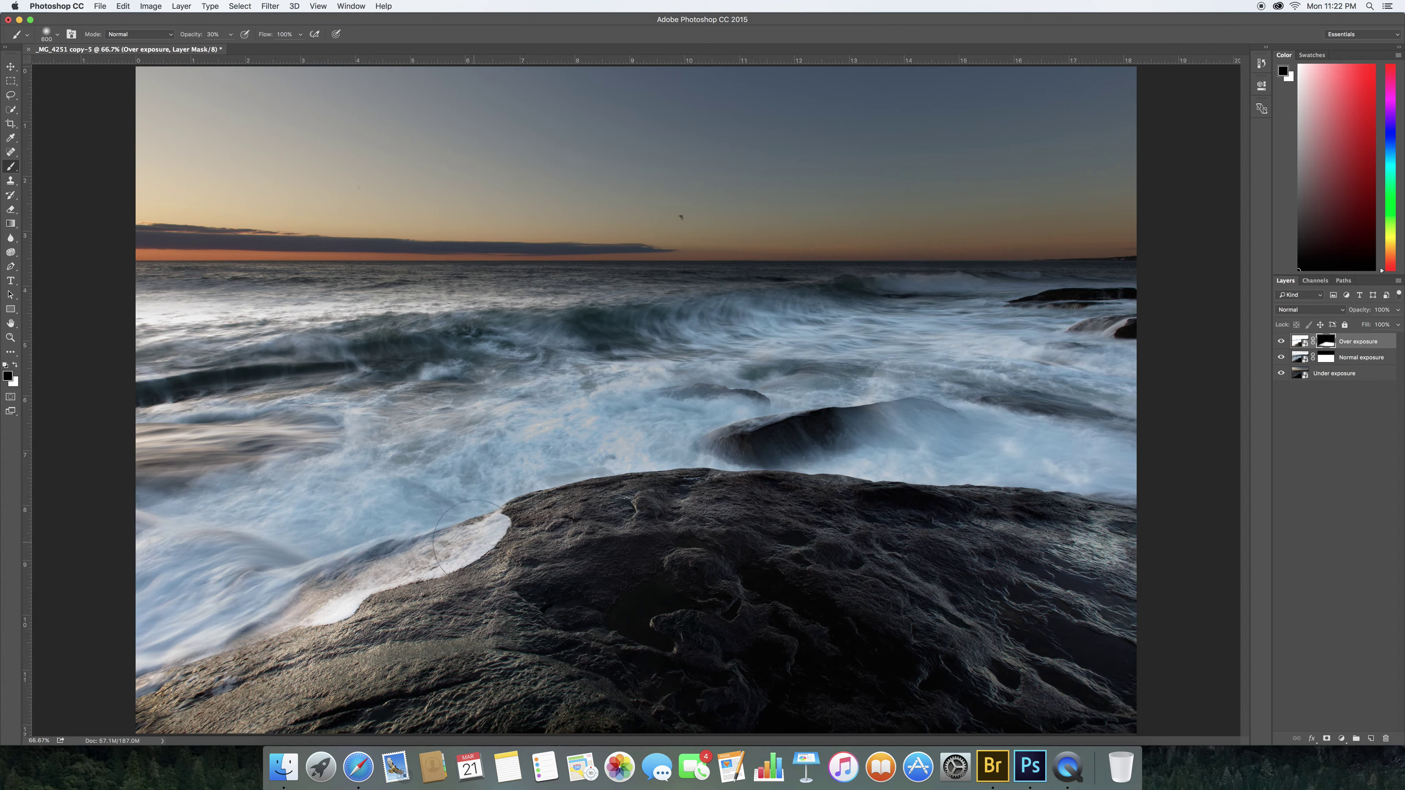
{"action": "key", "text": "bracketleft"}
{"action": "key", "text": "bracketleft"}
{"action": "key", "text": "bracketleft"}
{"action": "mouse_move", "coordinate": [470, 531]}
{"action": "left_mouse_down"}
{"action": "mouse_move", "coordinate": [465, 548]}
{"action": "mouse_move", "coordinate": [298, 614]}
{"action": "mouse_move", "coordinate": [476, 542]}
{"action": "mouse_move", "coordinate": [421, 531]}
{"action": "left_mouse_up"}
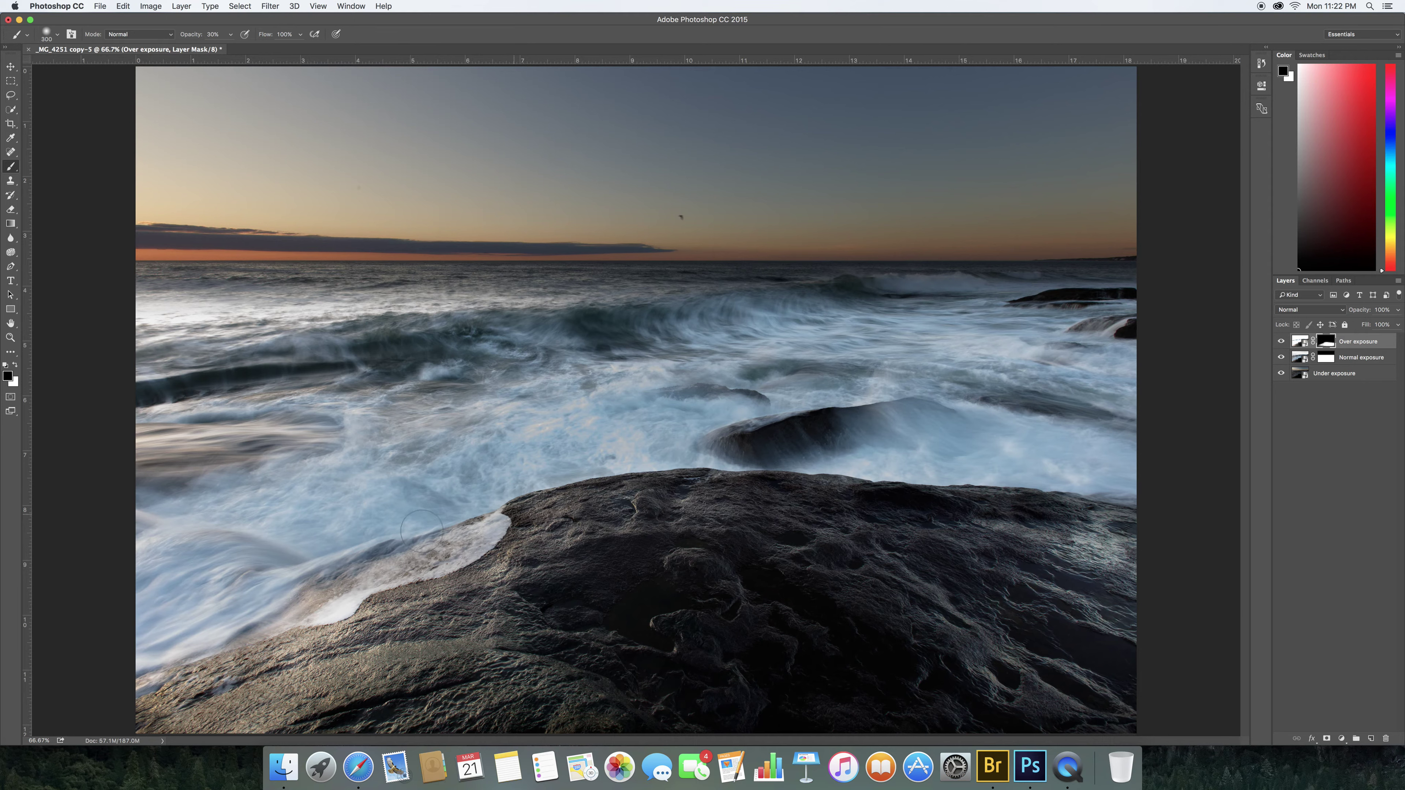
{"action": "key", "text": "x"}
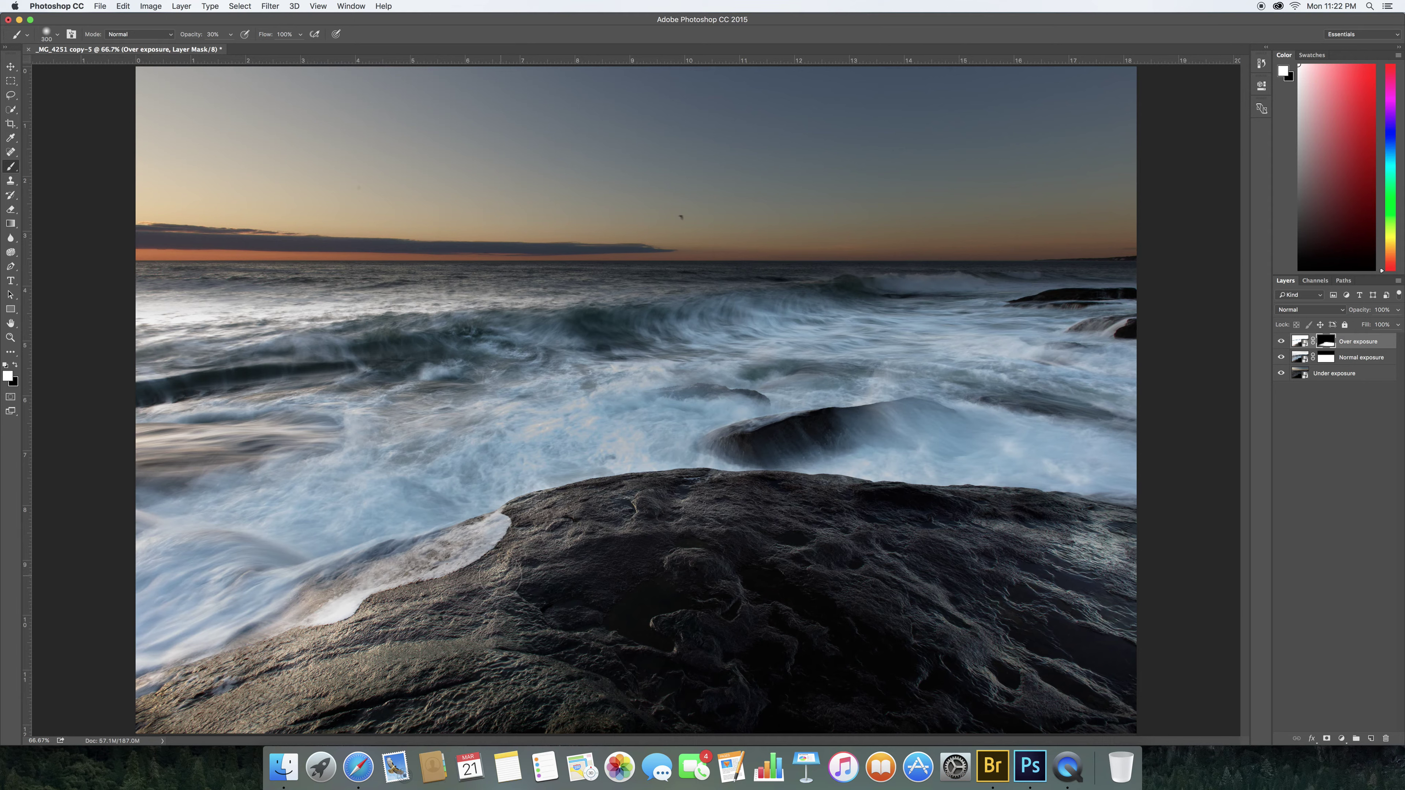
{"action": "left_click_drag", "start_coordinate": [437, 588], "coordinate": [354, 601]}
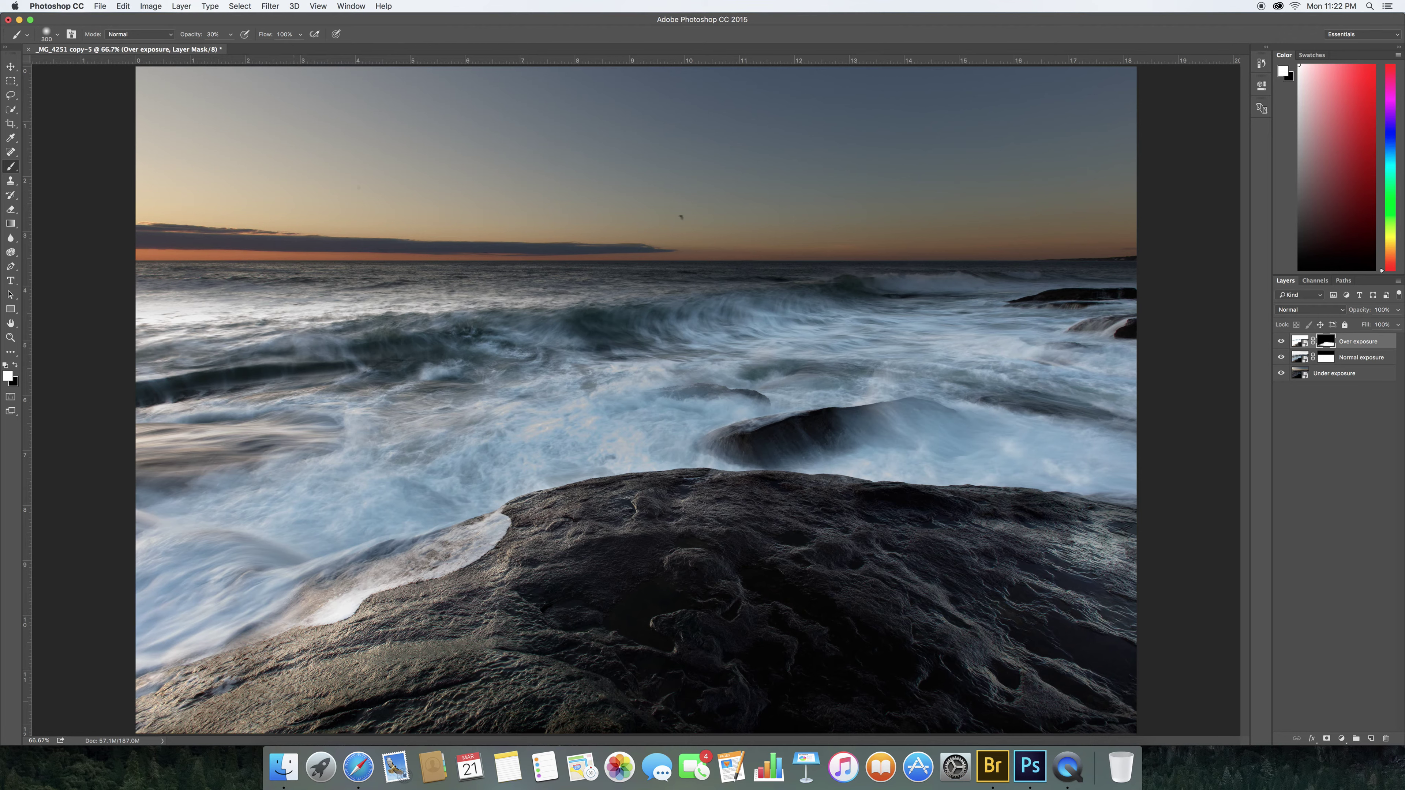
{"action": "key", "text": "x"}
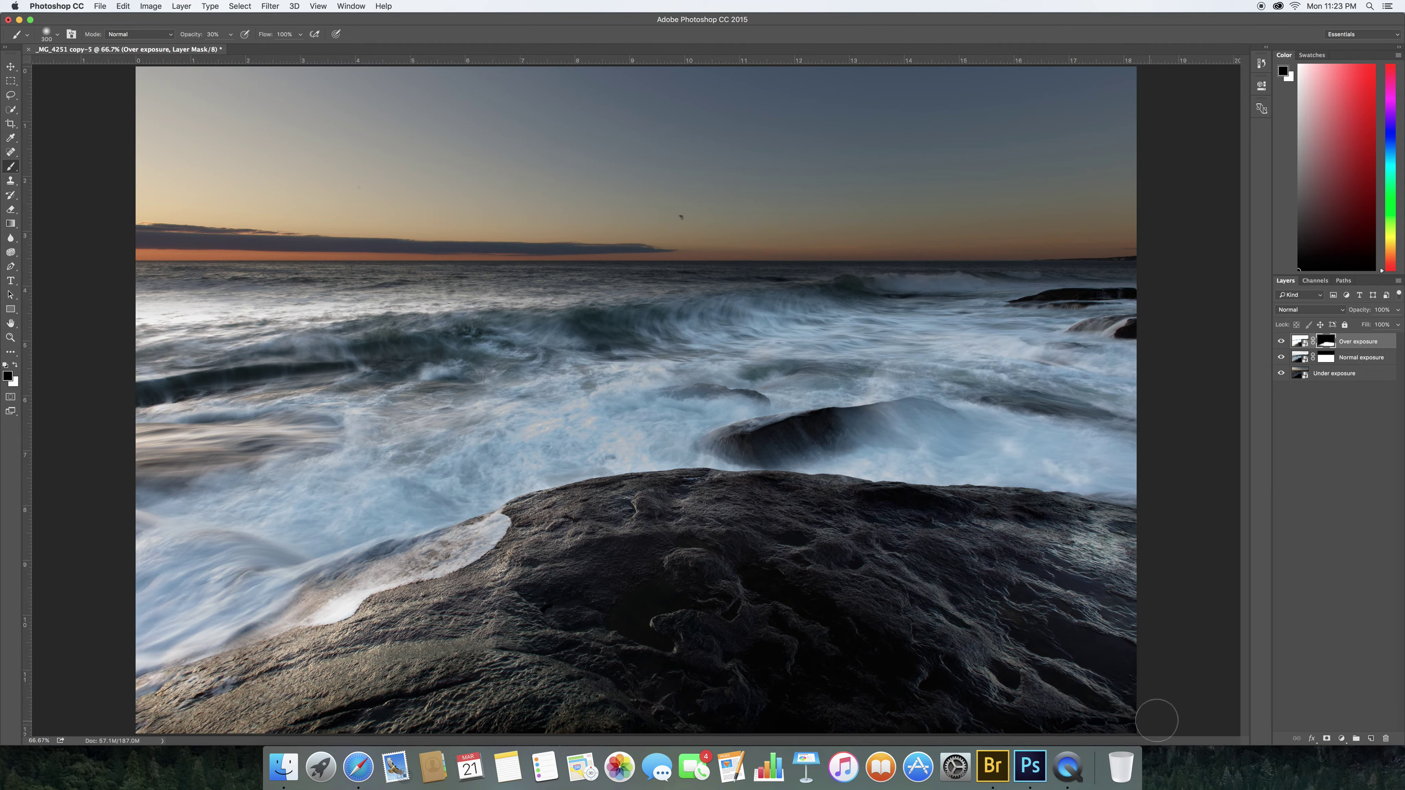
{"action": "key", "text": "x"}
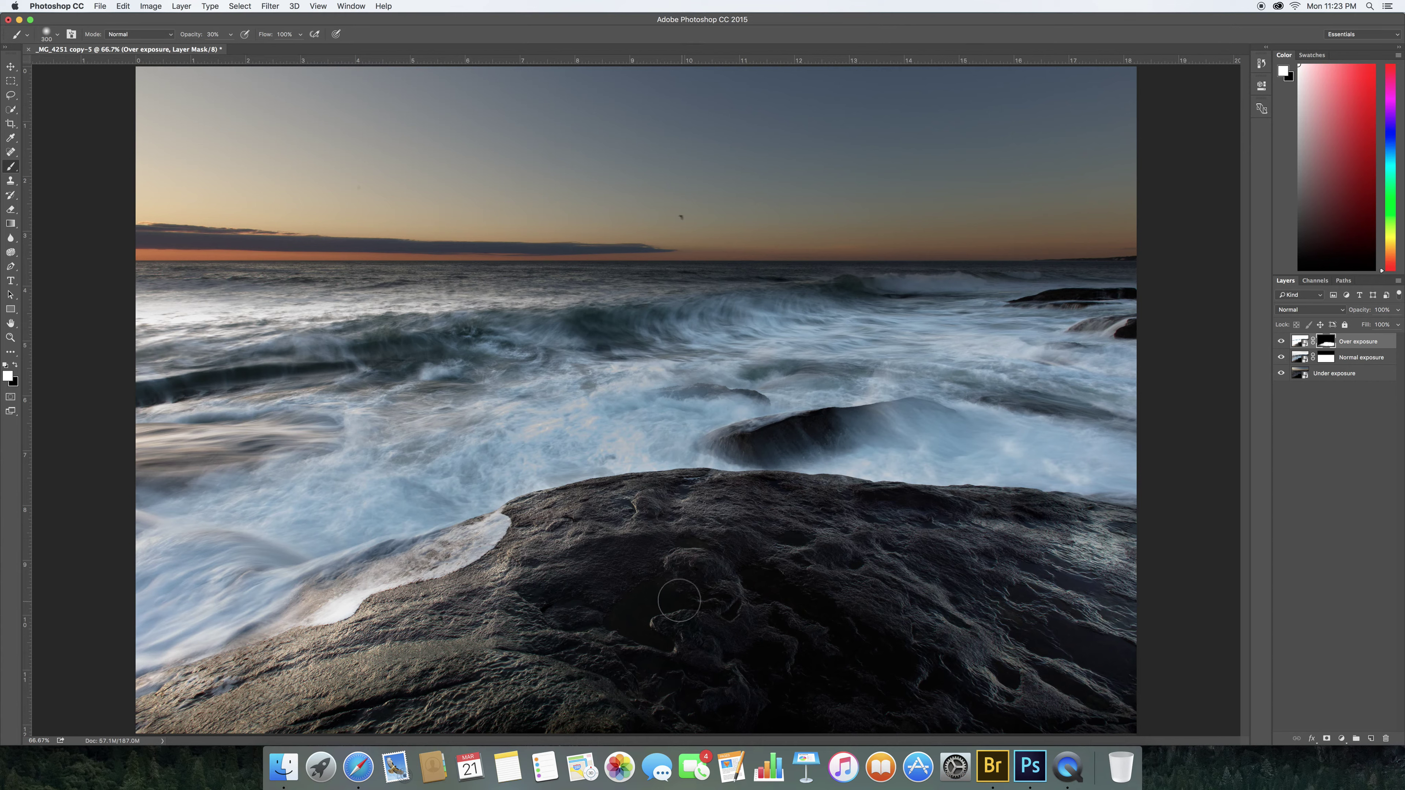
In Camera Raw, give the Over exposure layer −0.20 exposure and +89 tone-curve highlights, then apply
{"action": "left_click", "coordinate": [1299, 341]}
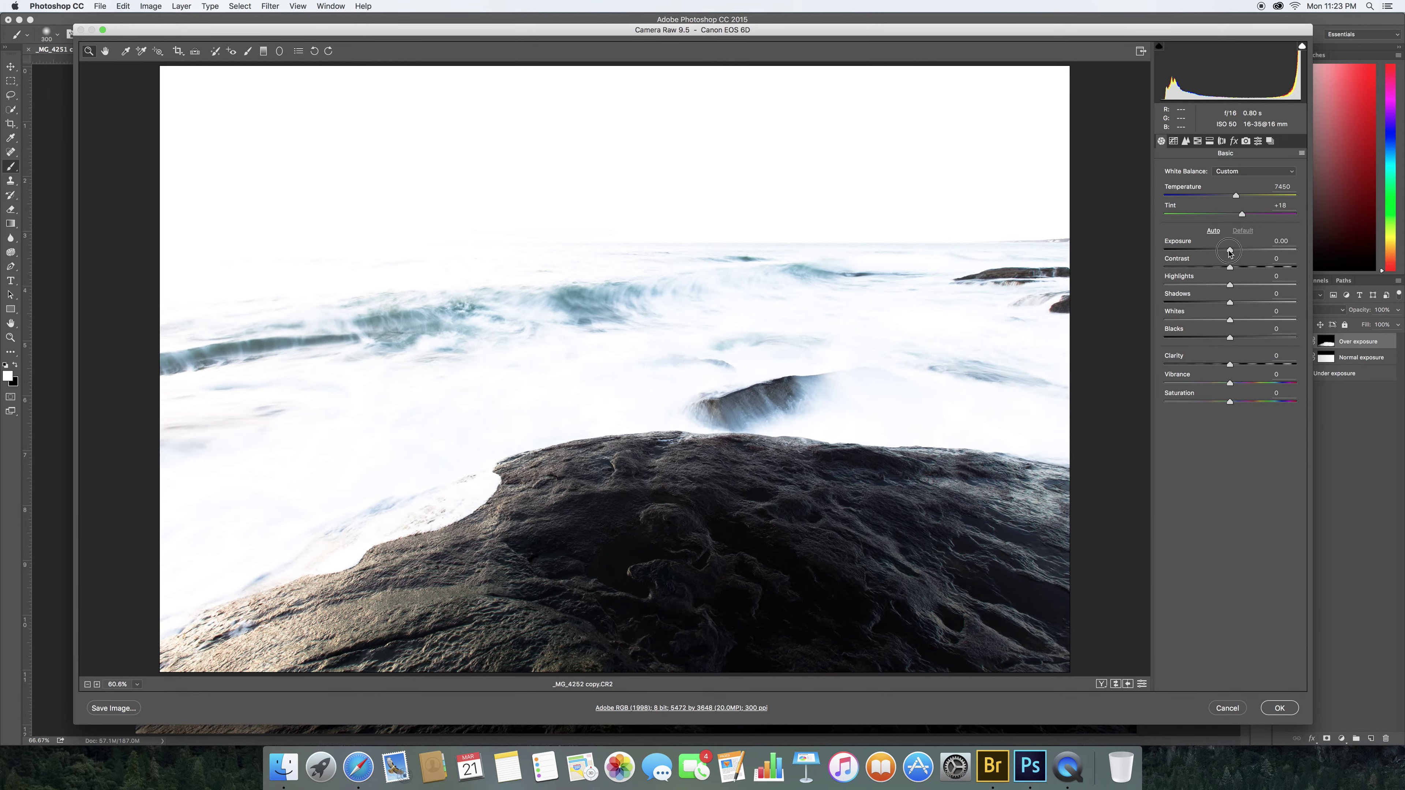
{"action": "left_click_drag", "start_coordinate": [1229, 253], "coordinate": [1226, 252]}
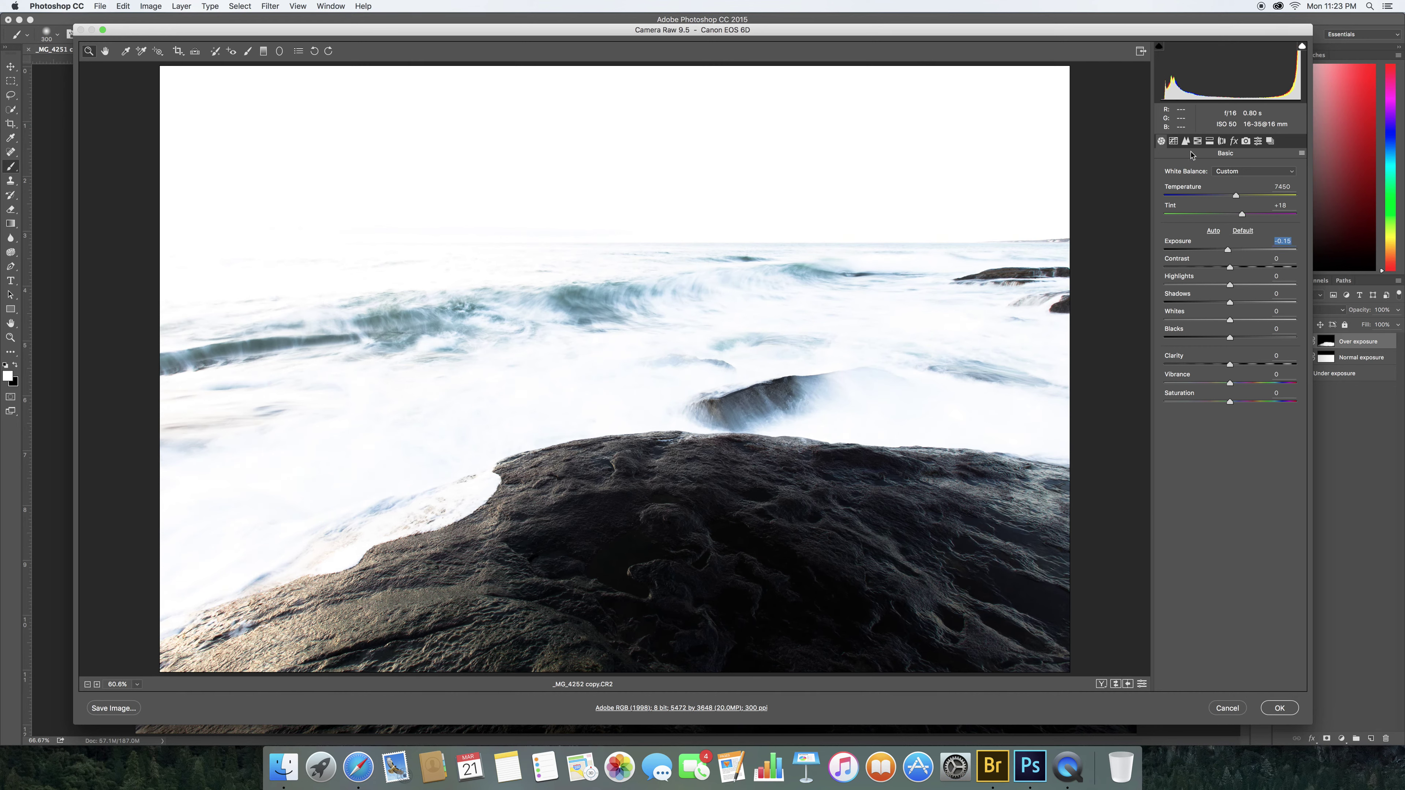
{"action": "left_click", "coordinate": [1186, 141]}
{"action": "left_click", "coordinate": [1175, 141]}
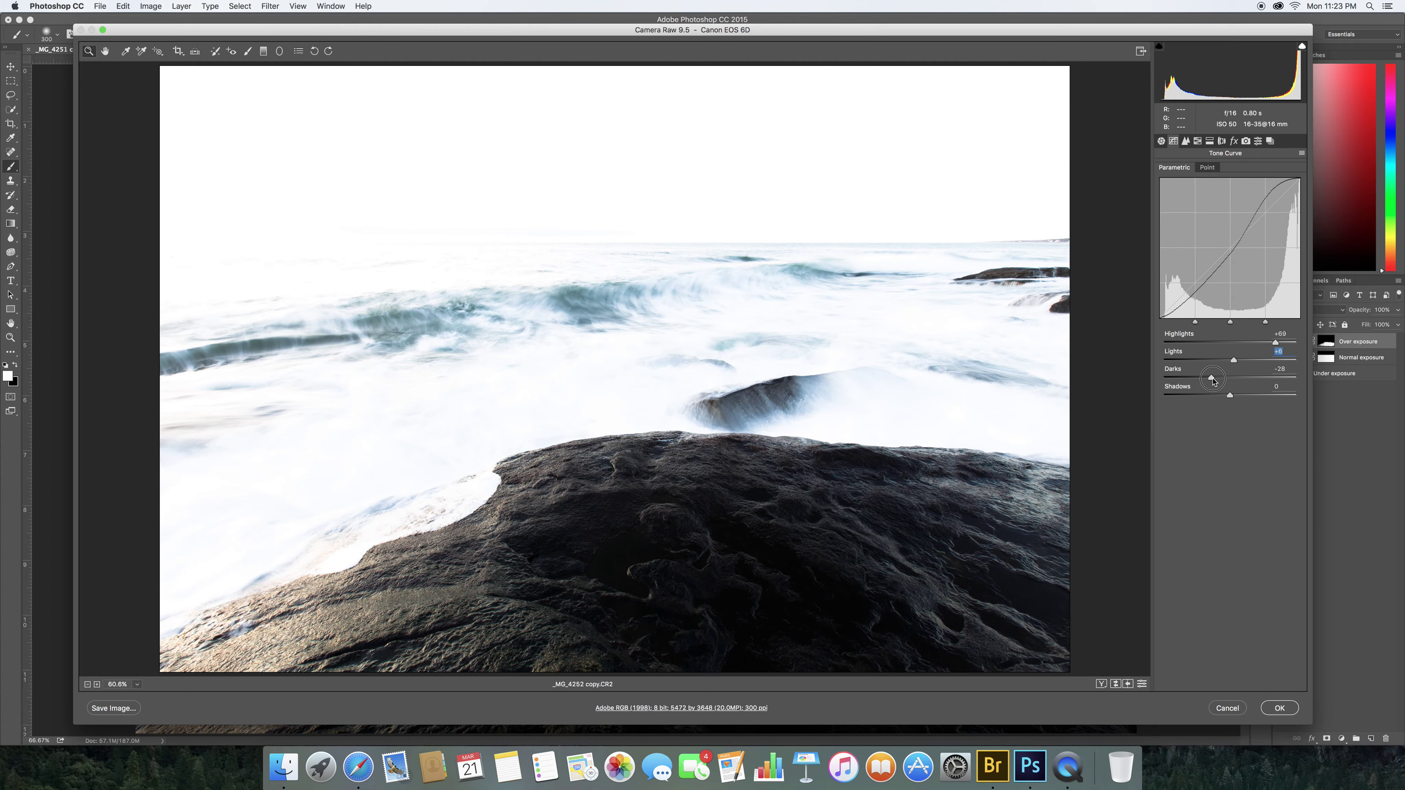
{"action": "left_click_drag", "start_coordinate": [1224, 376], "coordinate": [1289, 342]}
{"action": "left_click", "coordinate": [1278, 707]}
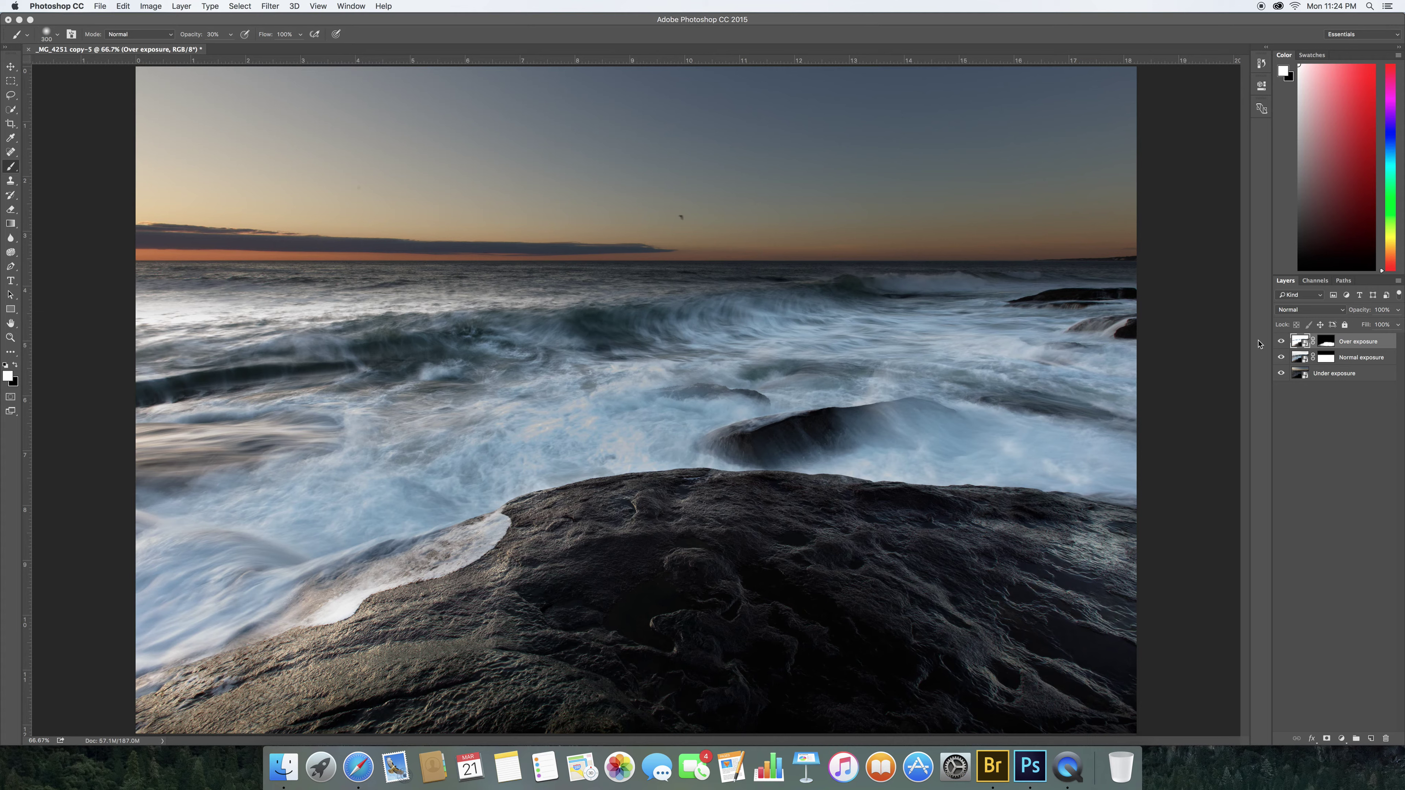
Reopen the Normal exposure smart object in Camera Raw and set tone-curve Highlights +86 and Darks -48
{"action": "left_click", "coordinate": [1298, 358]}
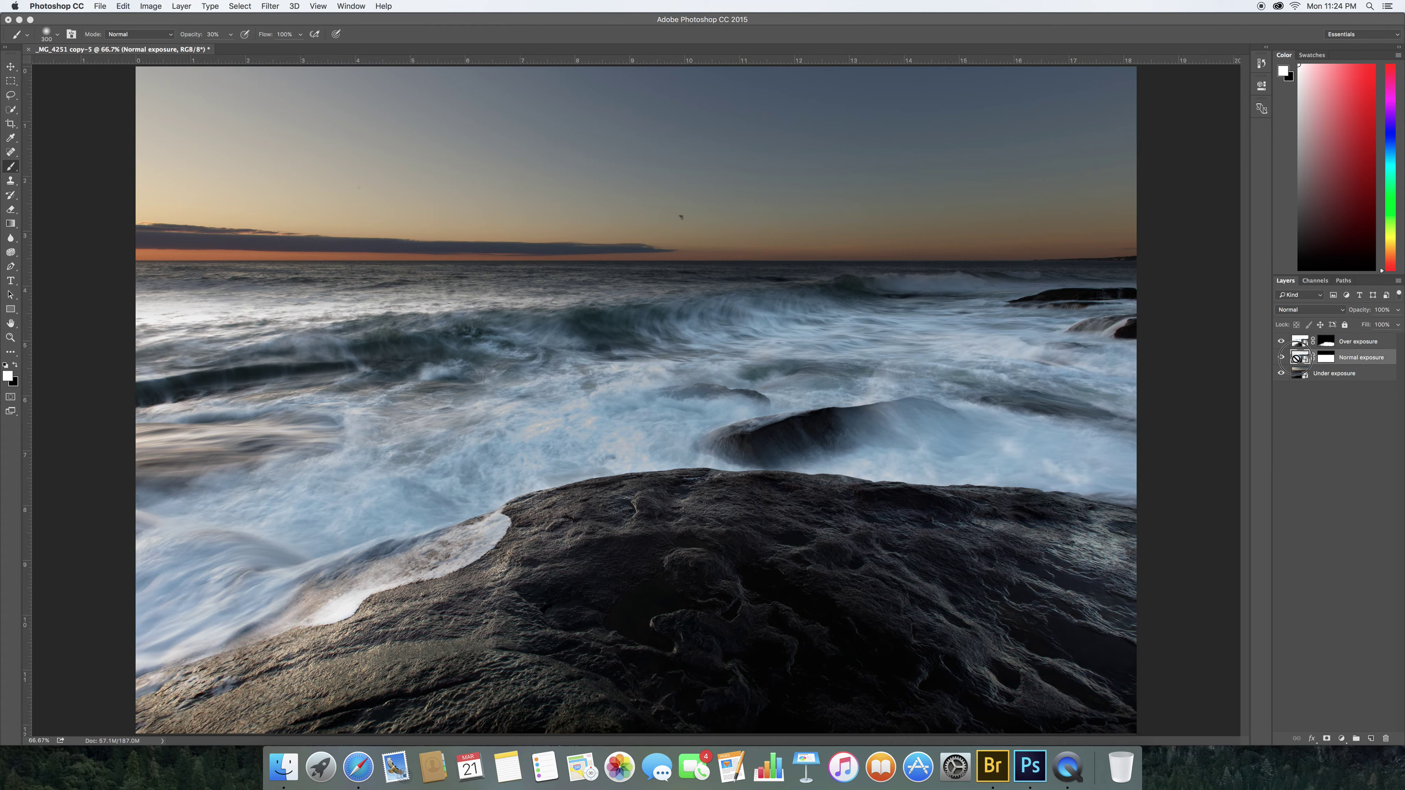
{"action": "double_click", "coordinate": [1297, 357]}
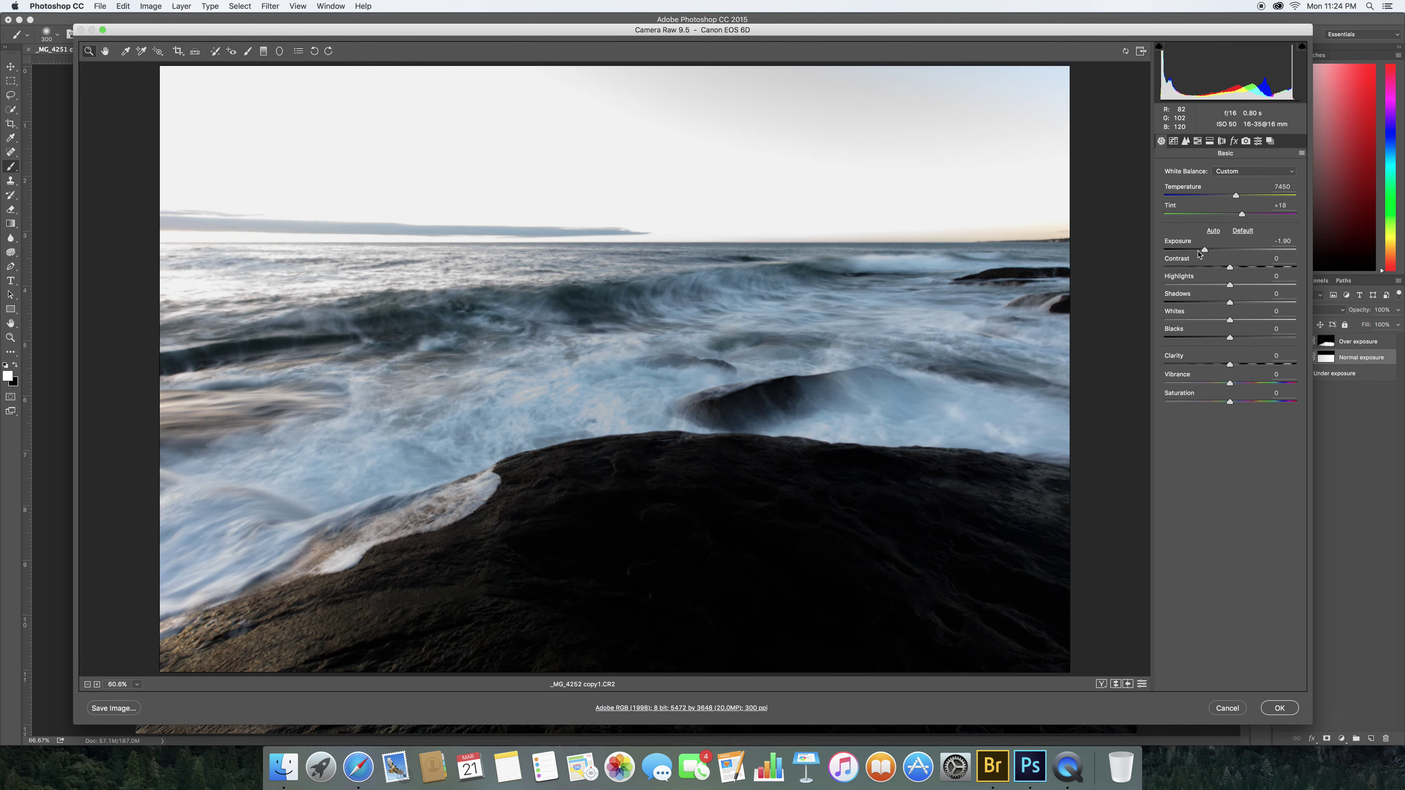
{"action": "left_click", "coordinate": [1173, 141]}
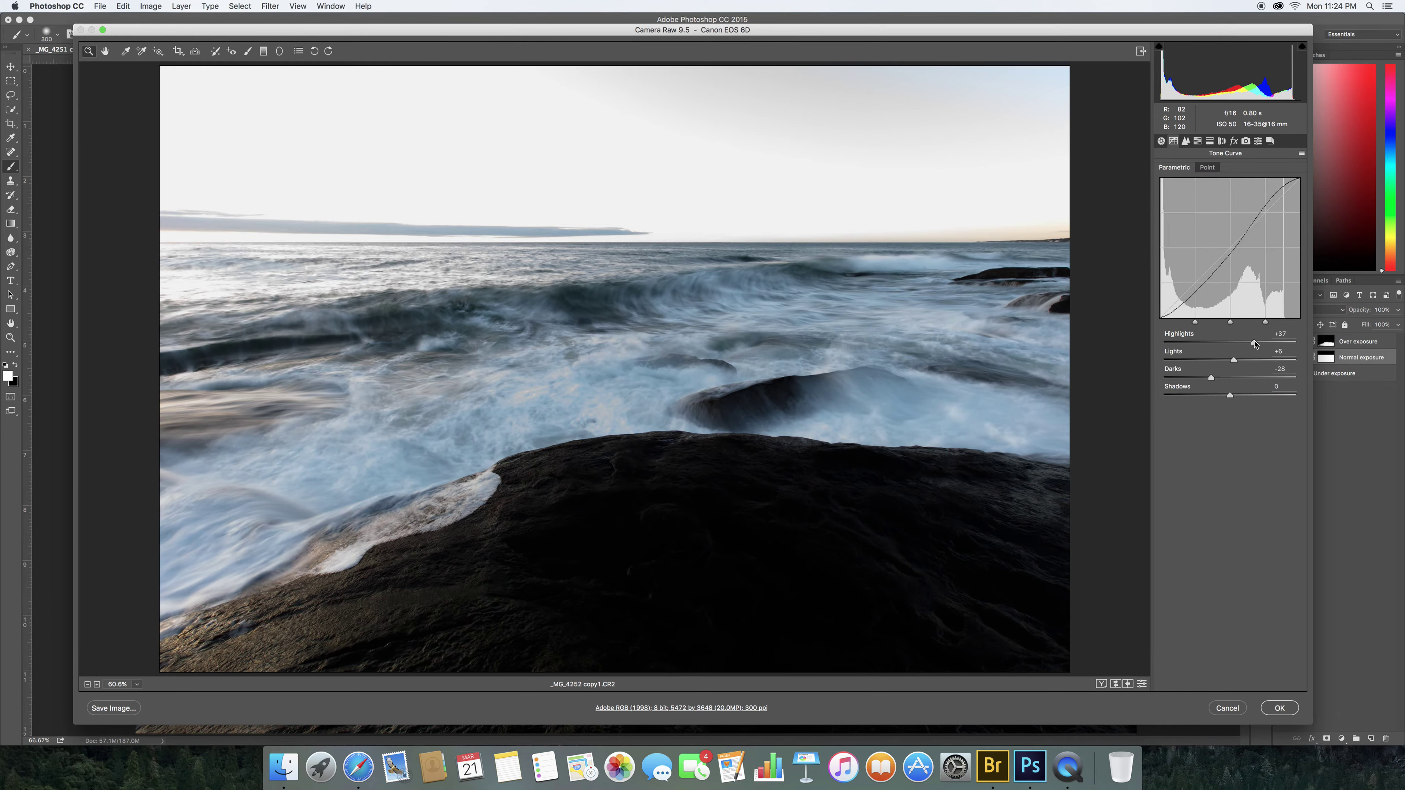
{"action": "left_click_drag", "start_coordinate": [1253, 343], "coordinate": [1301, 345]}
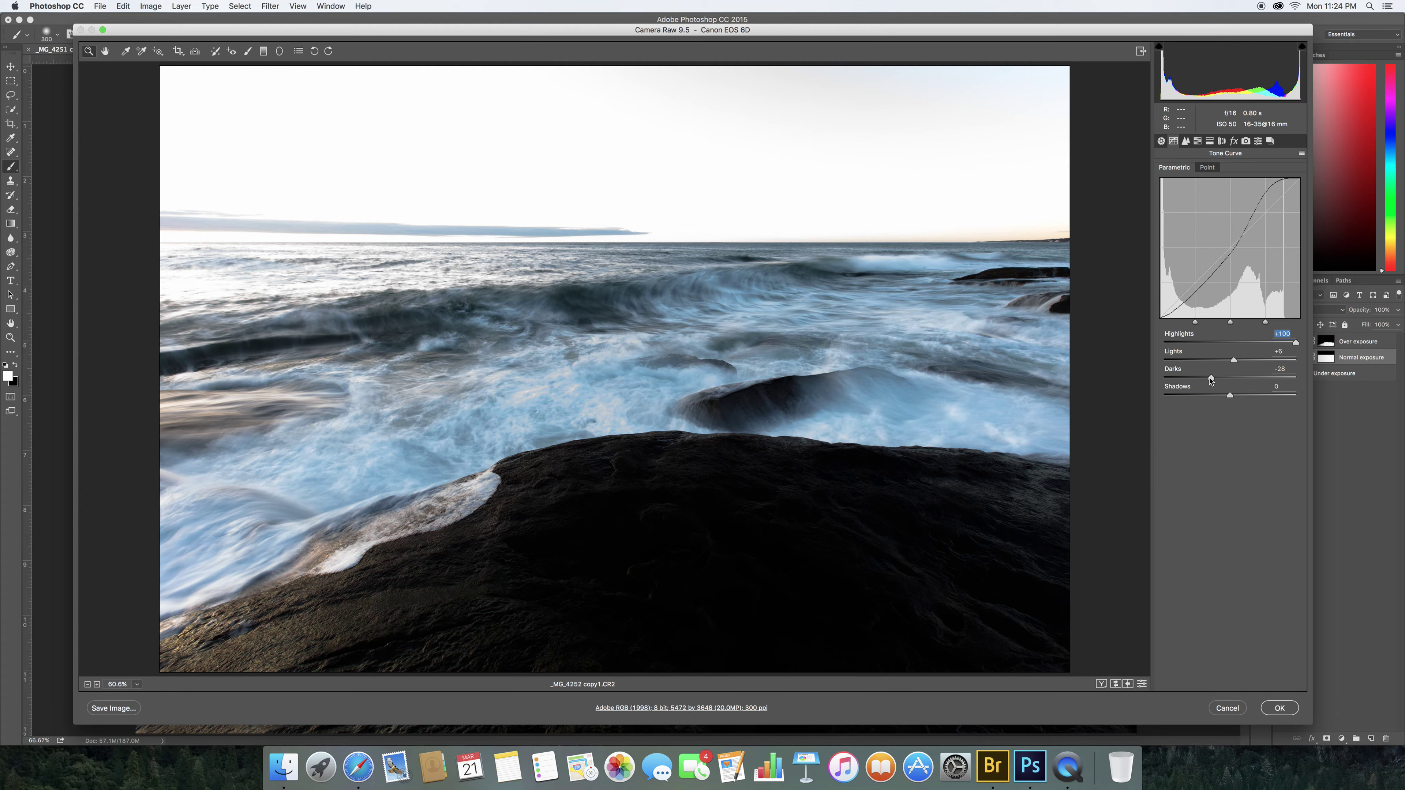
{"action": "left_click_drag", "start_coordinate": [1210, 380], "coordinate": [1249, 360]}
Add Clarity +3, warm the Temperature, raise Tint to +27, and apply the raw changes
{"action": "left_click", "coordinate": [1161, 141]}
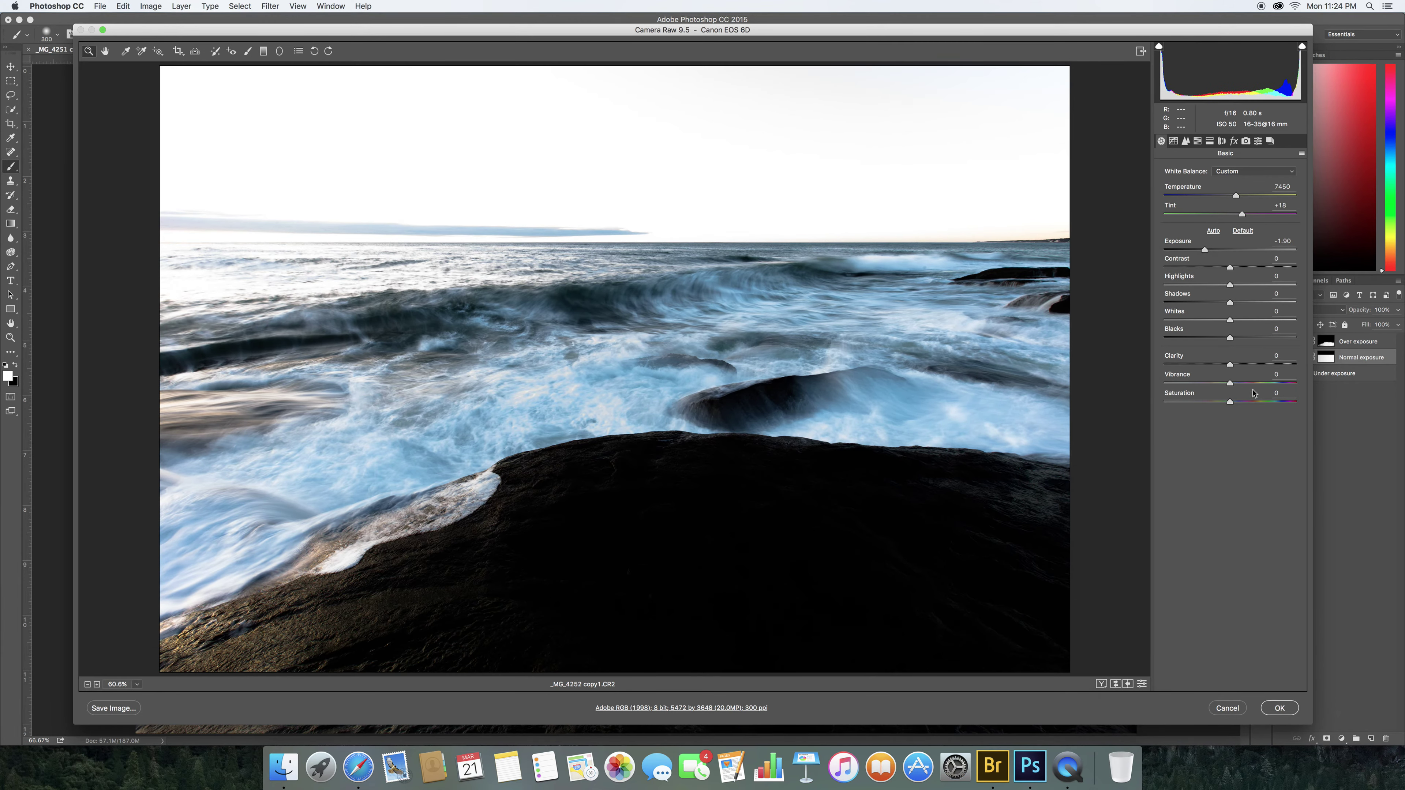
{"action": "left_click_drag", "start_coordinate": [1232, 367], "coordinate": [1238, 367]}
{"action": "left_click_drag", "start_coordinate": [1237, 199], "coordinate": [1239, 200]}
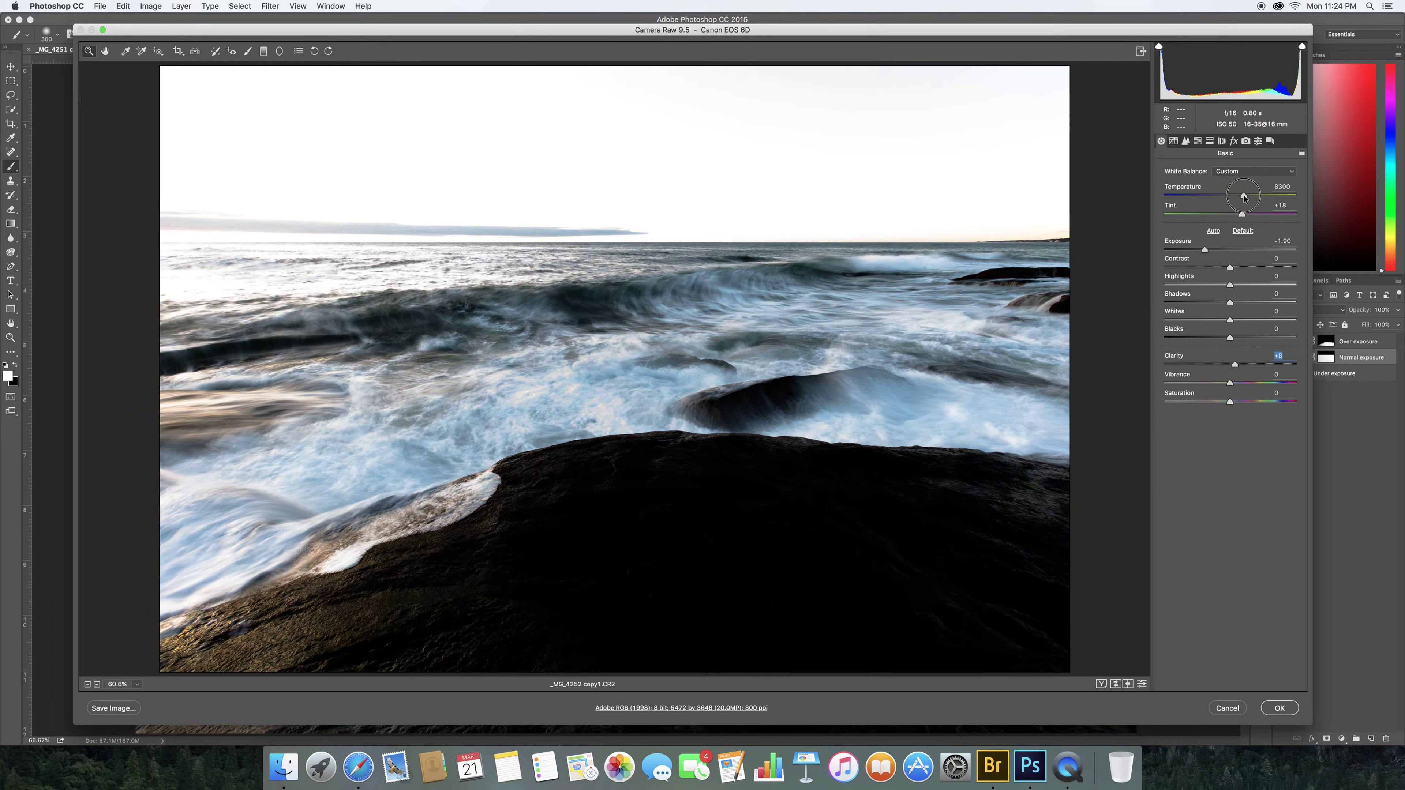
{"action": "left_click_drag", "start_coordinate": [1243, 217], "coordinate": [1247, 219]}
{"action": "key", "text": "Tab"}
{"action": "left_click", "coordinate": [1277, 710]}
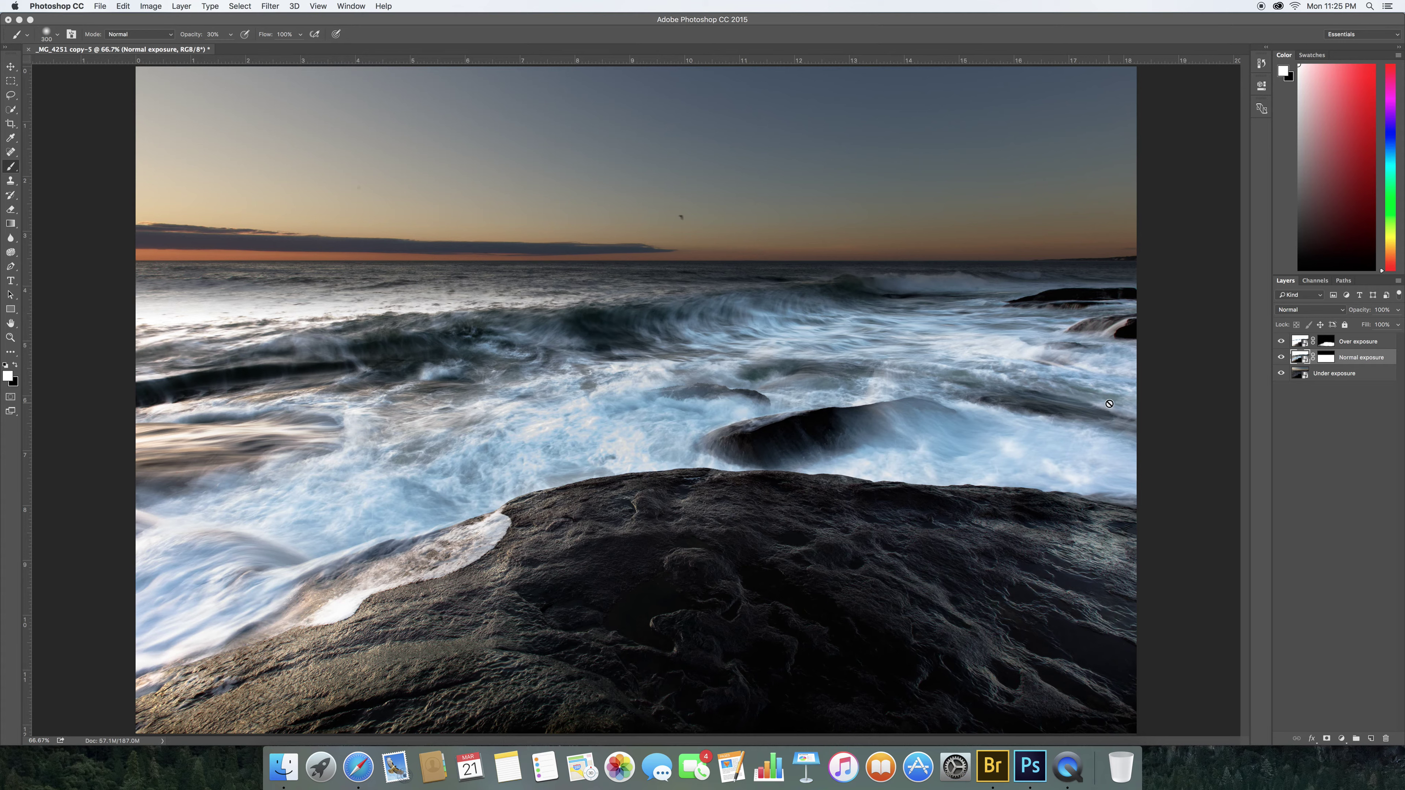
Compare the latest and previous Edit Contents states in the History panel
{"action": "left_click", "coordinate": [351, 6]}
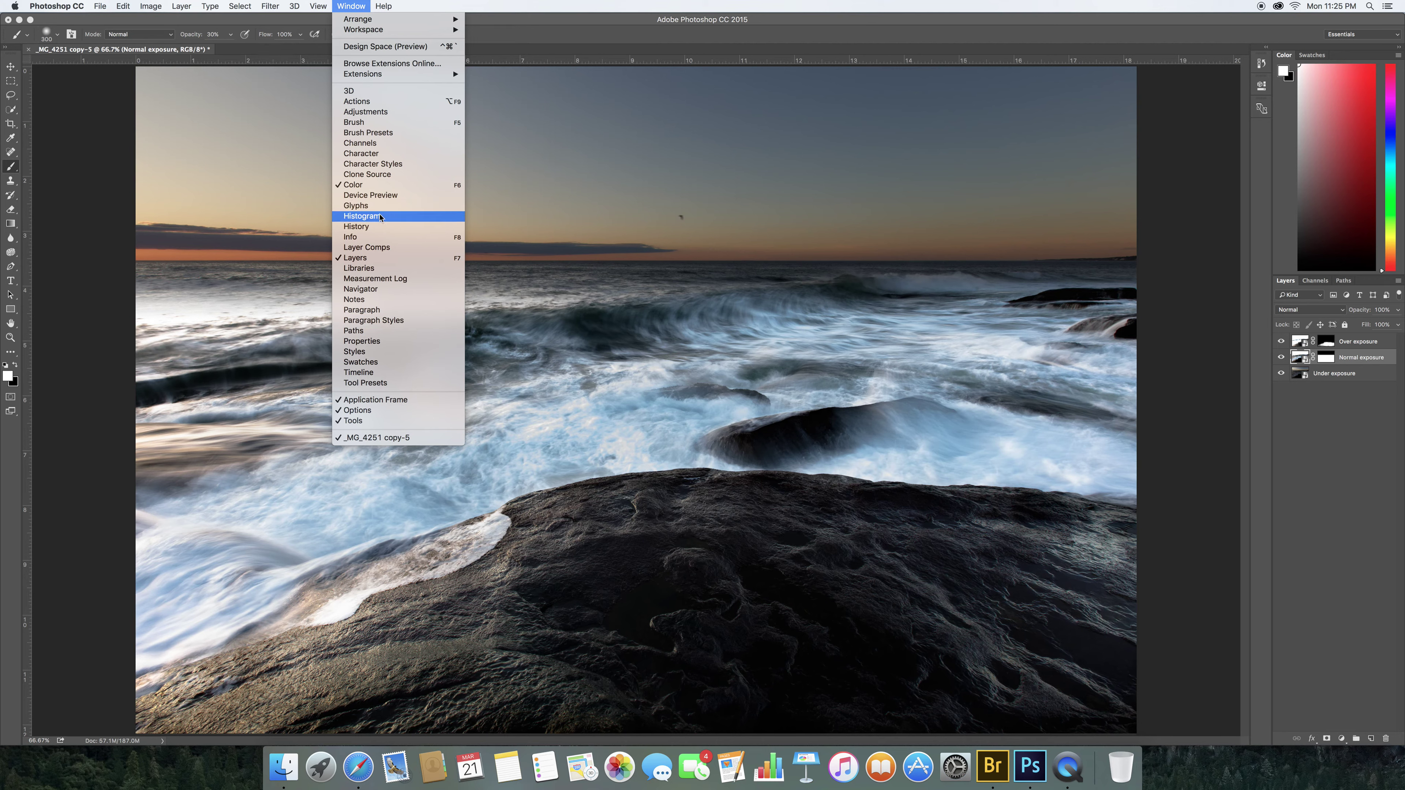
{"action": "left_click", "coordinate": [365, 226]}
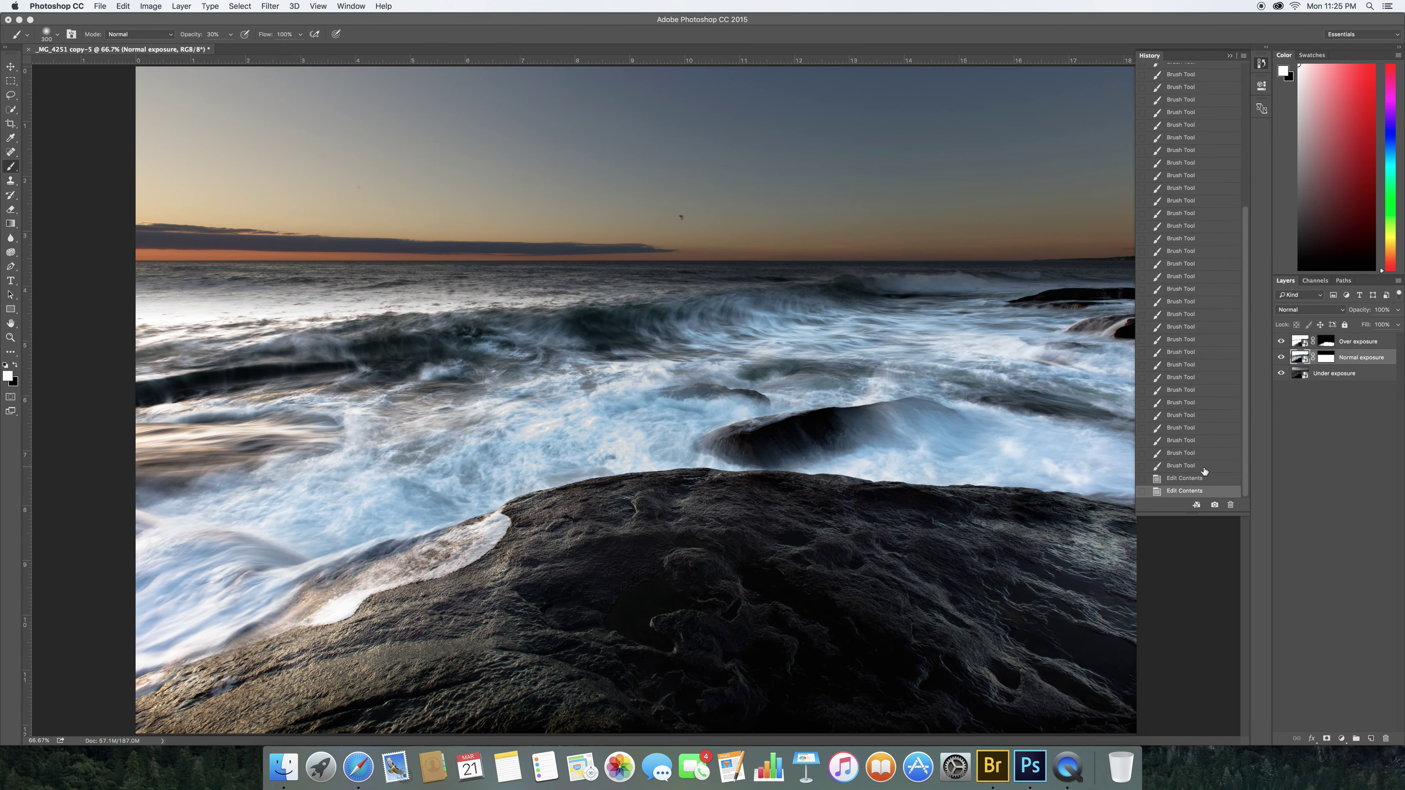
{"action": "left_click", "coordinate": [1199, 479]}
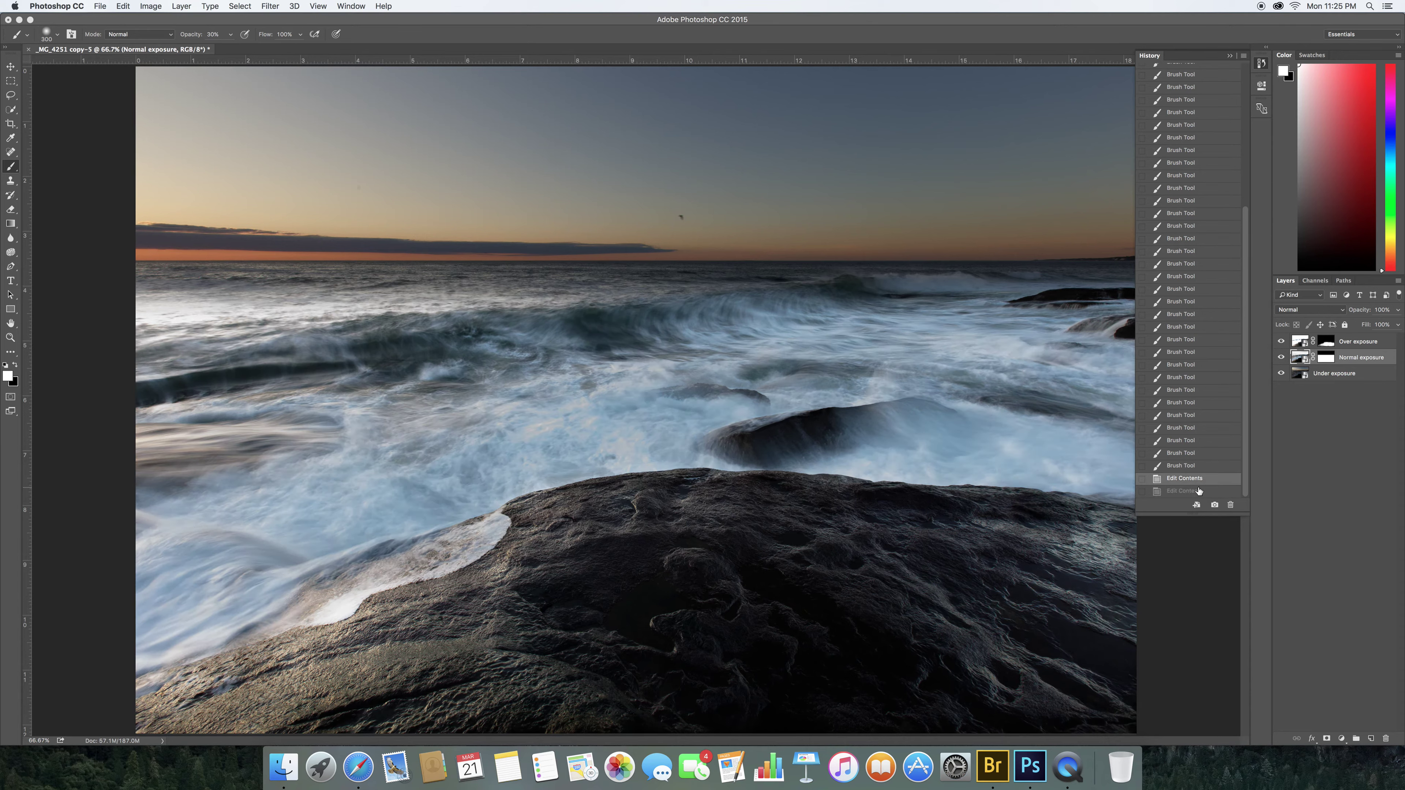
{"action": "left_click", "coordinate": [1199, 491]}
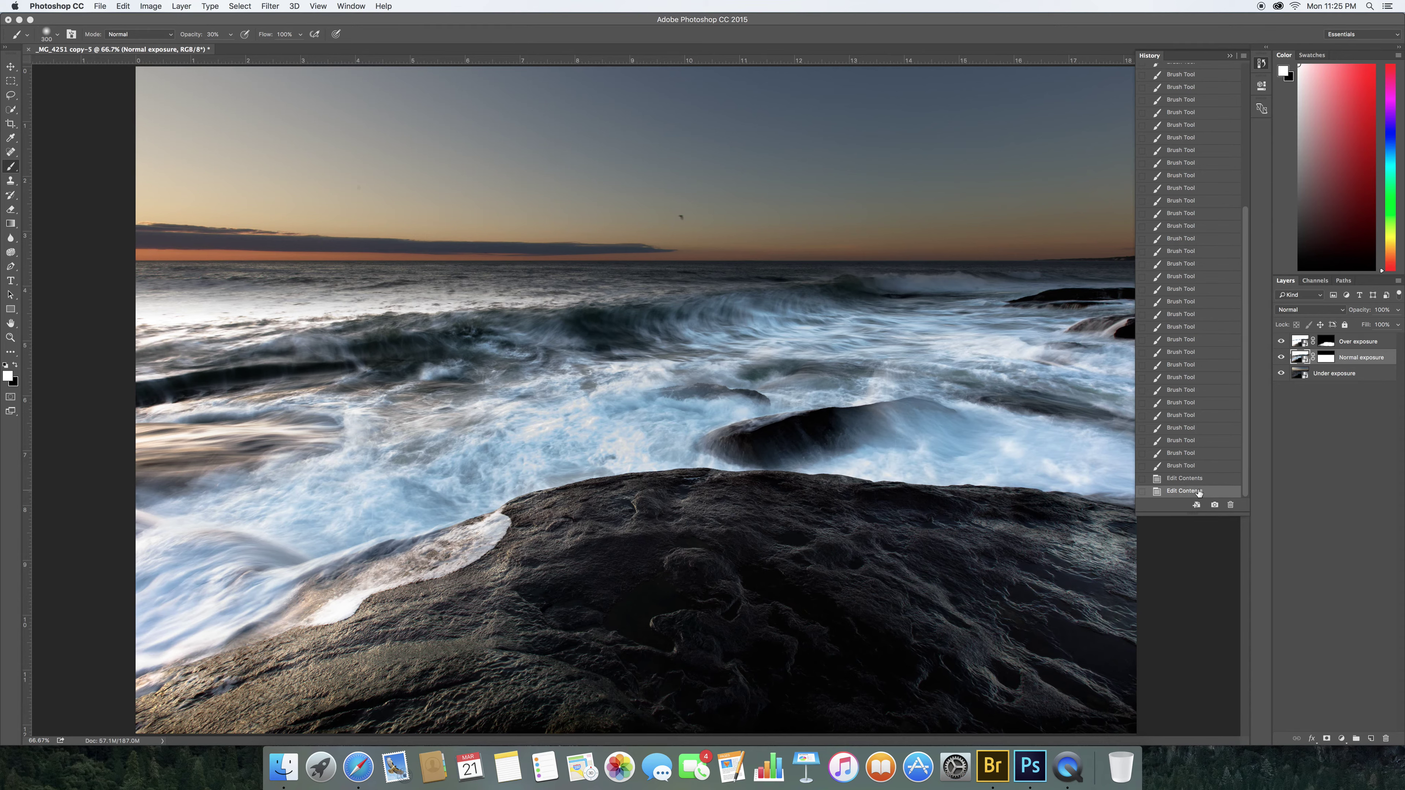
{"action": "left_click", "coordinate": [1199, 480]}
{"action": "left_click", "coordinate": [1199, 493]}
{"action": "left_click", "coordinate": [1196, 479]}
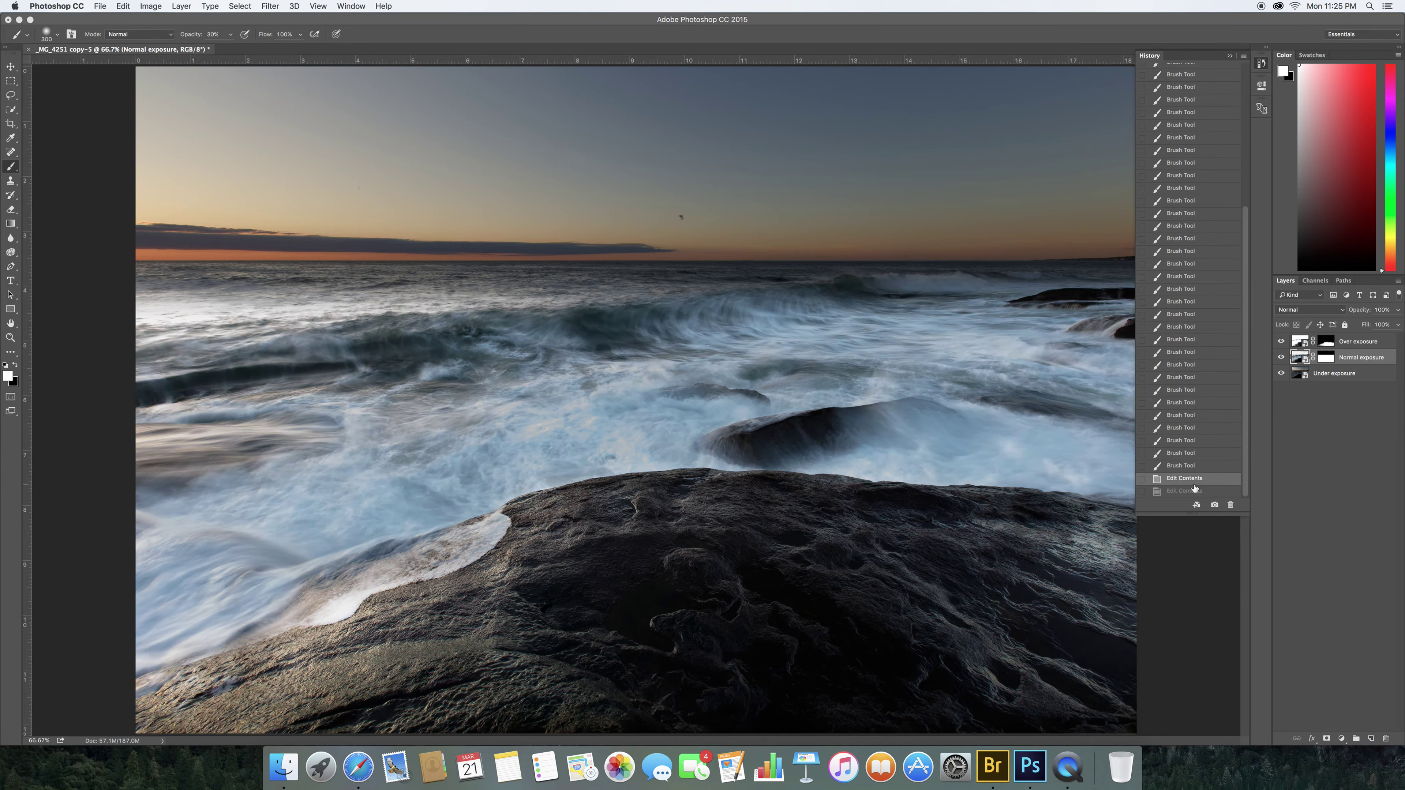
{"action": "left_click", "coordinate": [1195, 491]}
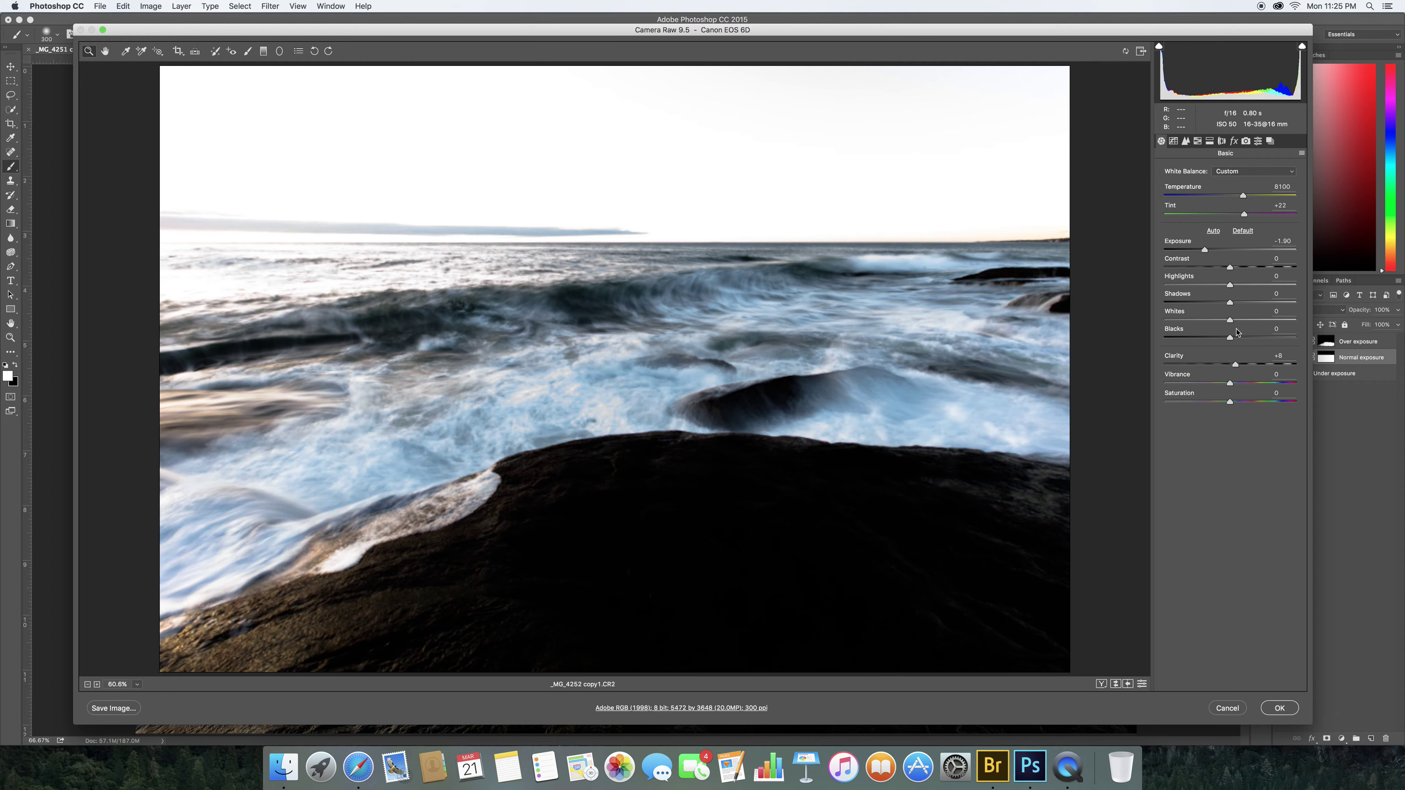
Raise the Normal exposure raw Saturation to +21, apply it, and collapse History
{"action": "left_click_drag", "start_coordinate": [1229, 404], "coordinate": [1236, 406]}
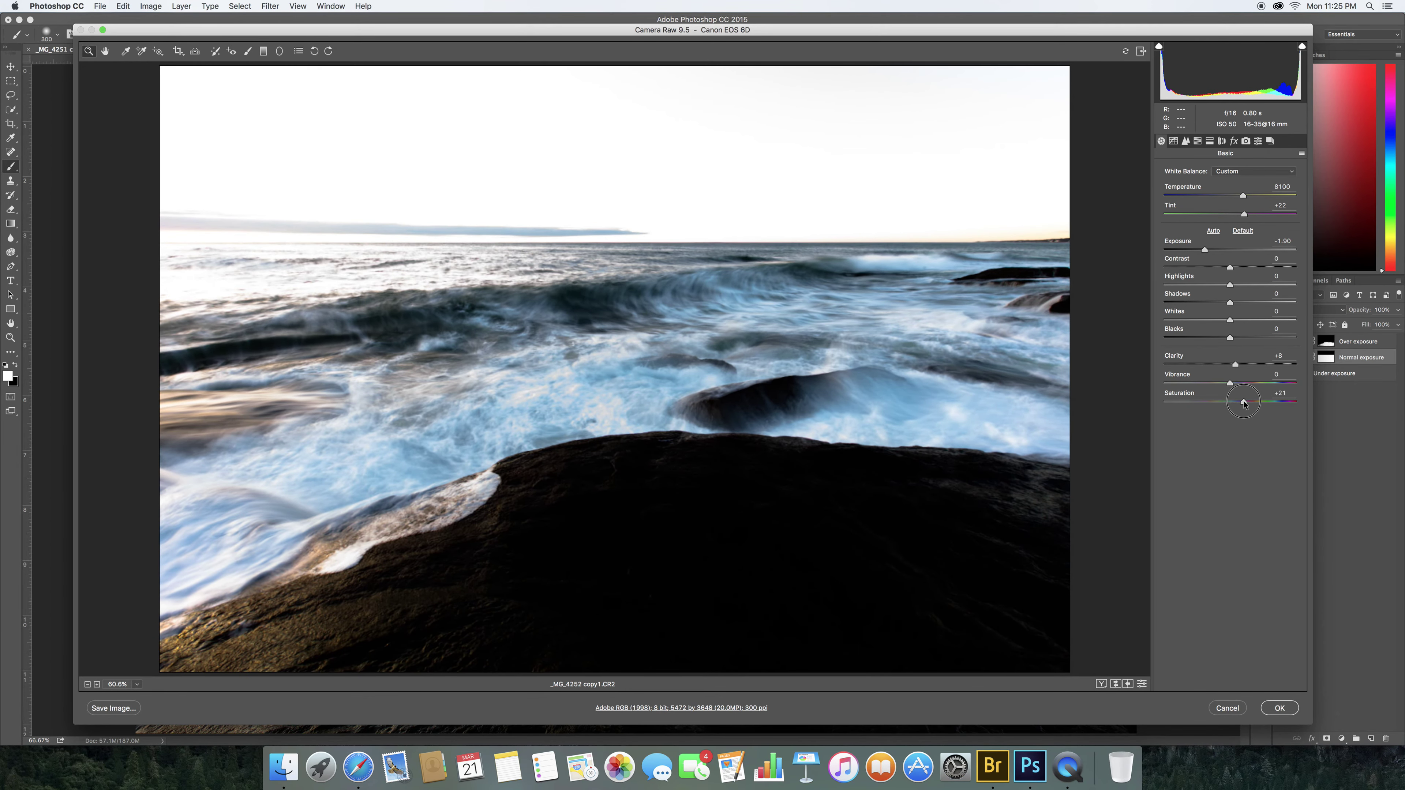
{"action": "left_click", "coordinate": [1243, 401]}
{"action": "left_click", "coordinate": [1280, 708]}
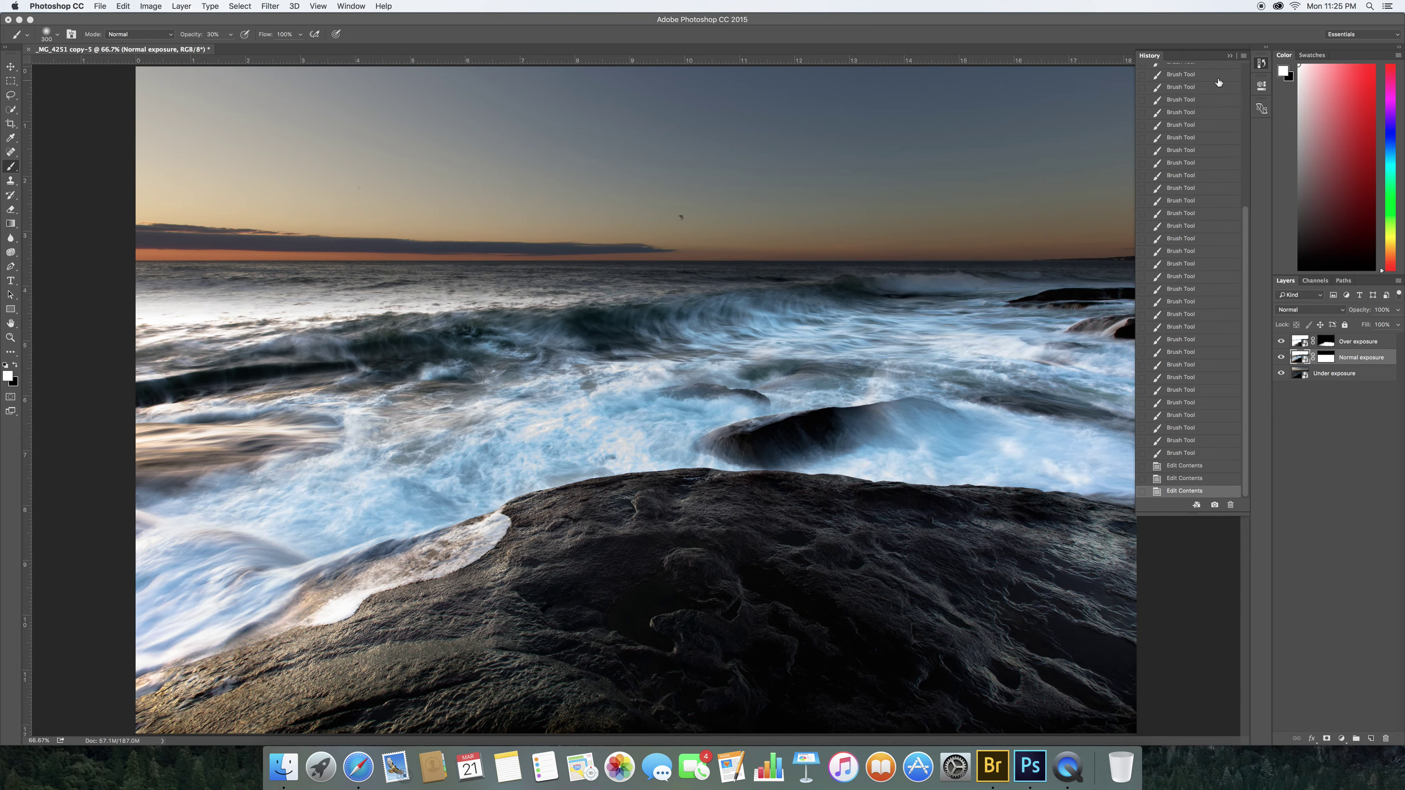
{"action": "left_click", "coordinate": [1228, 56]}
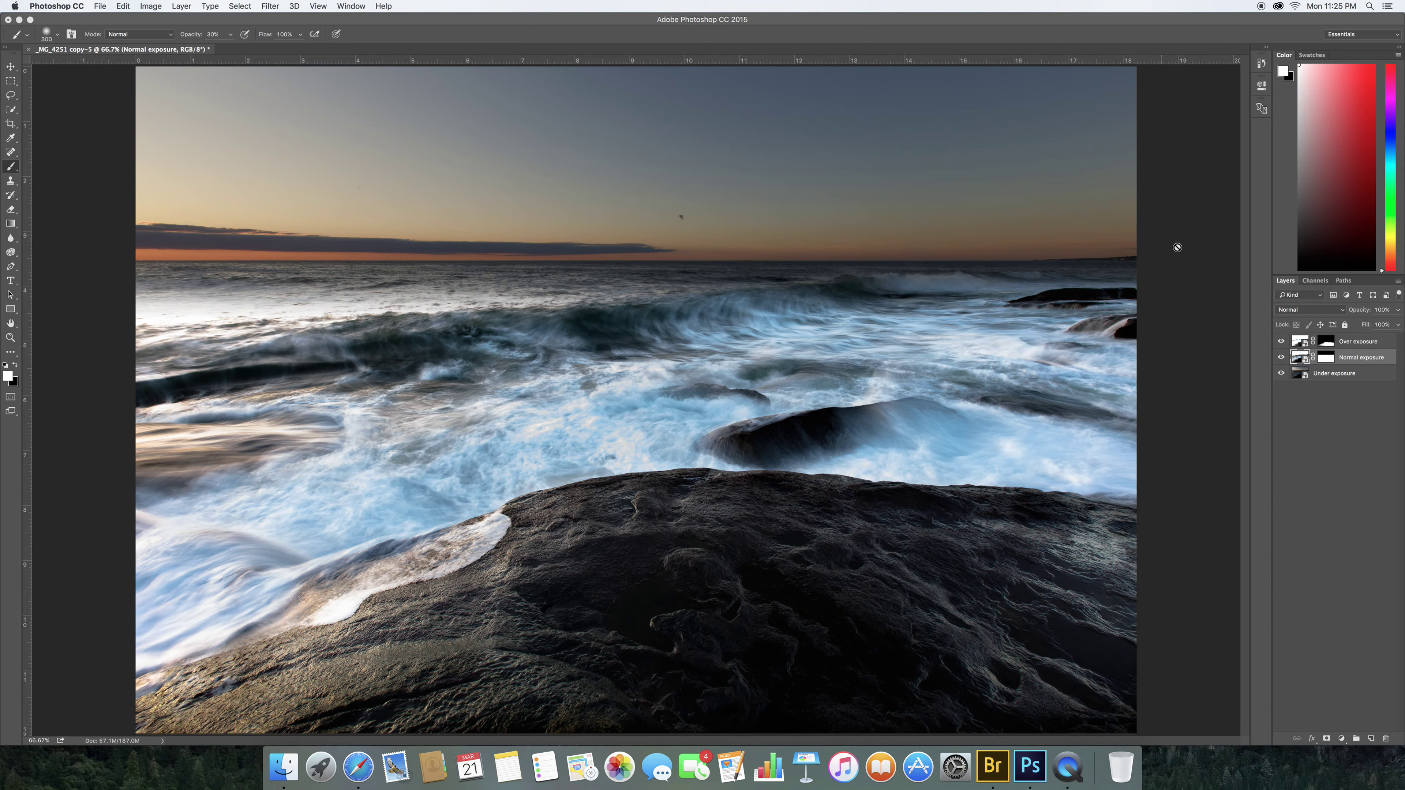
With Over exposure active, create Layer 1 and stamp all visible layers into it
{"action": "left_click", "coordinate": [1303, 345]}
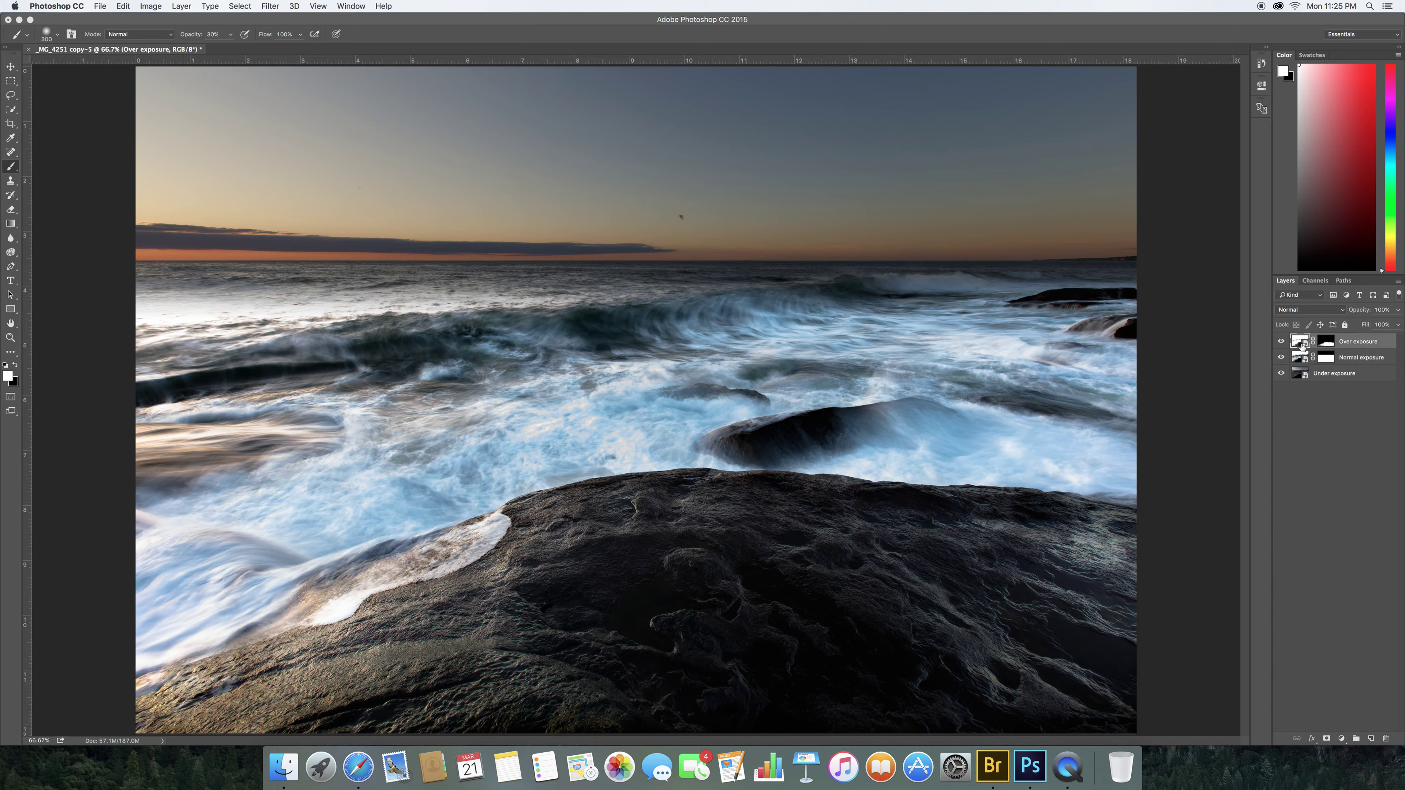
{"action": "left_click", "coordinate": [508, 589]}
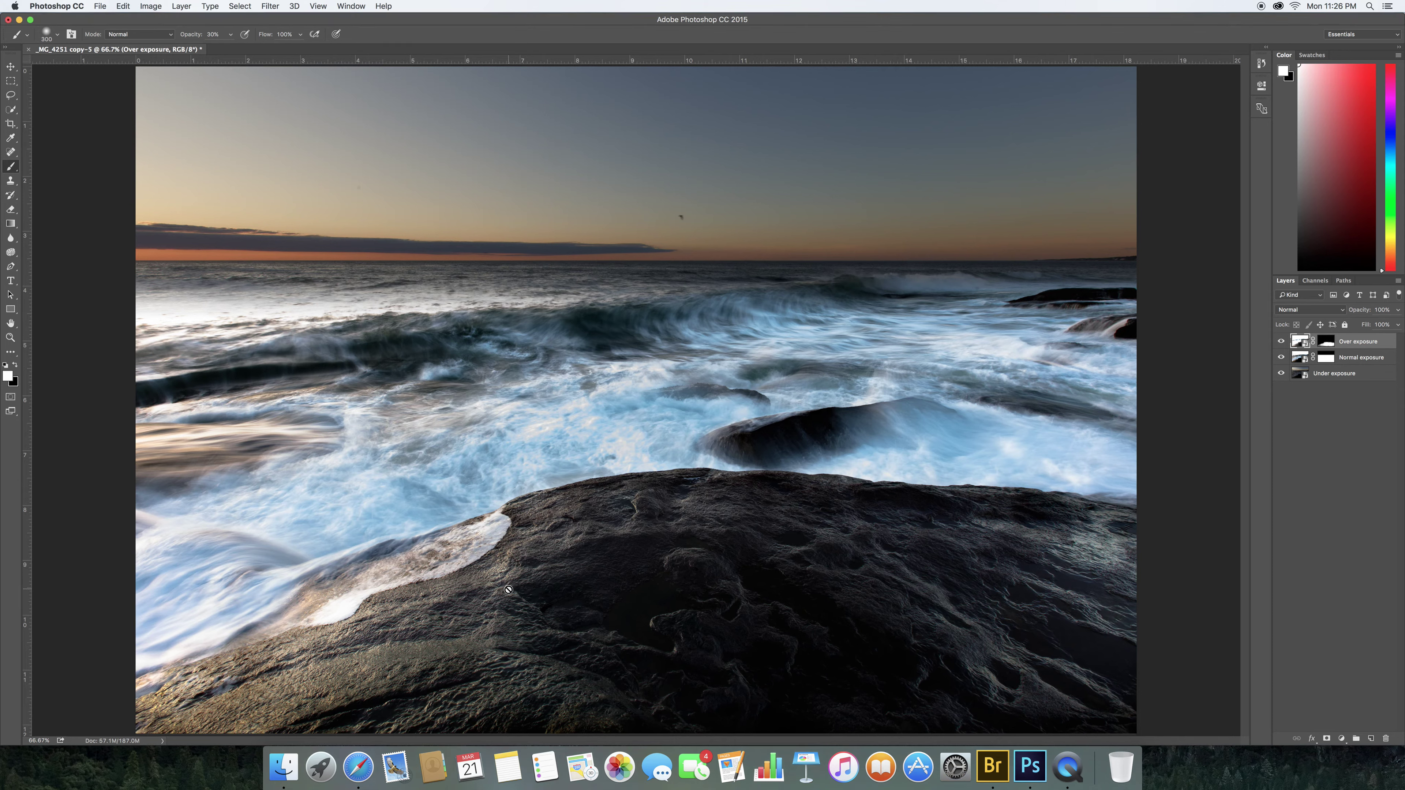
{"action": "key", "text": "super+shift+alt+n"}
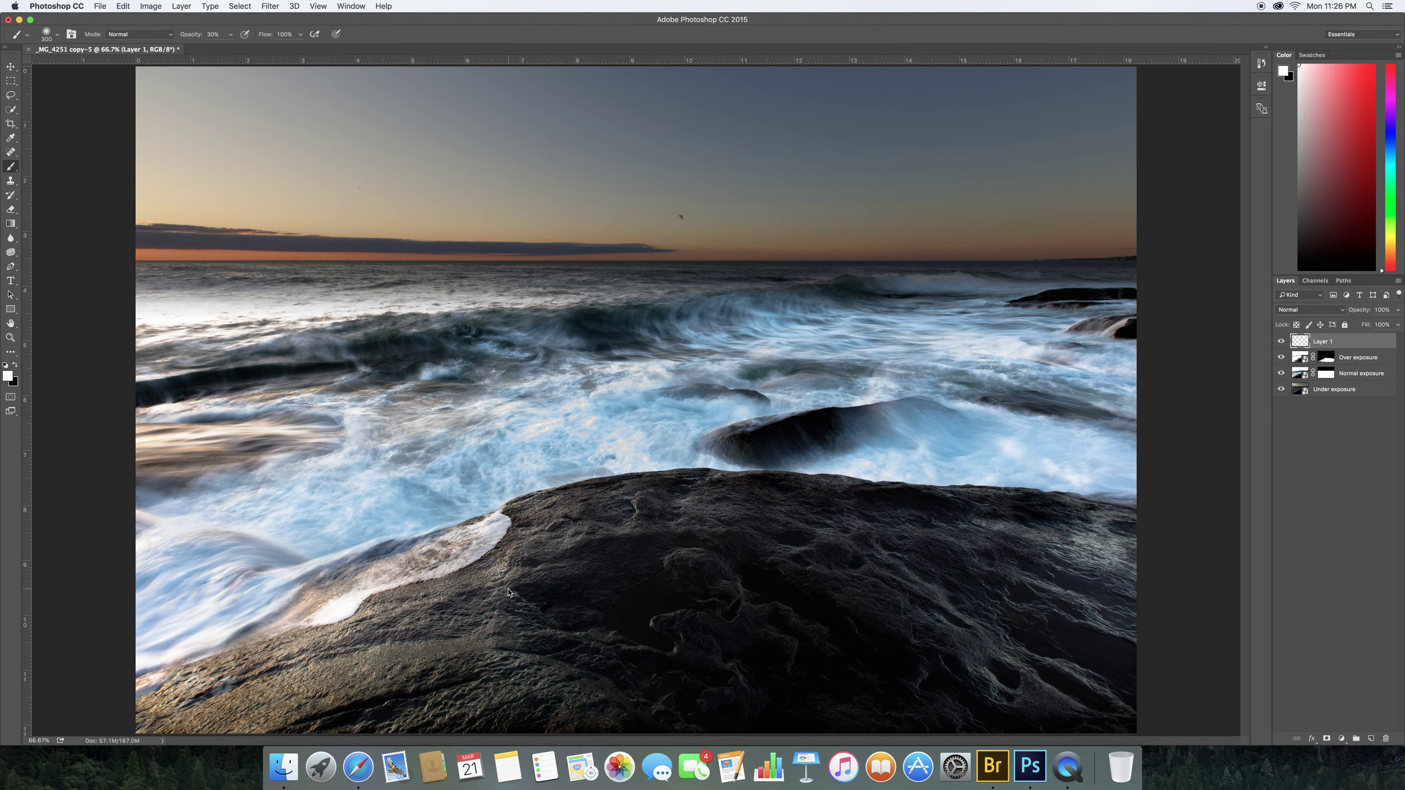
{"action": "key", "text": "super+shift+alt+e"}
Set the Sponge tool to Desaturate and paint over the blue foam with 175–400 px brushes
{"action": "left_click", "coordinate": [12, 252]}
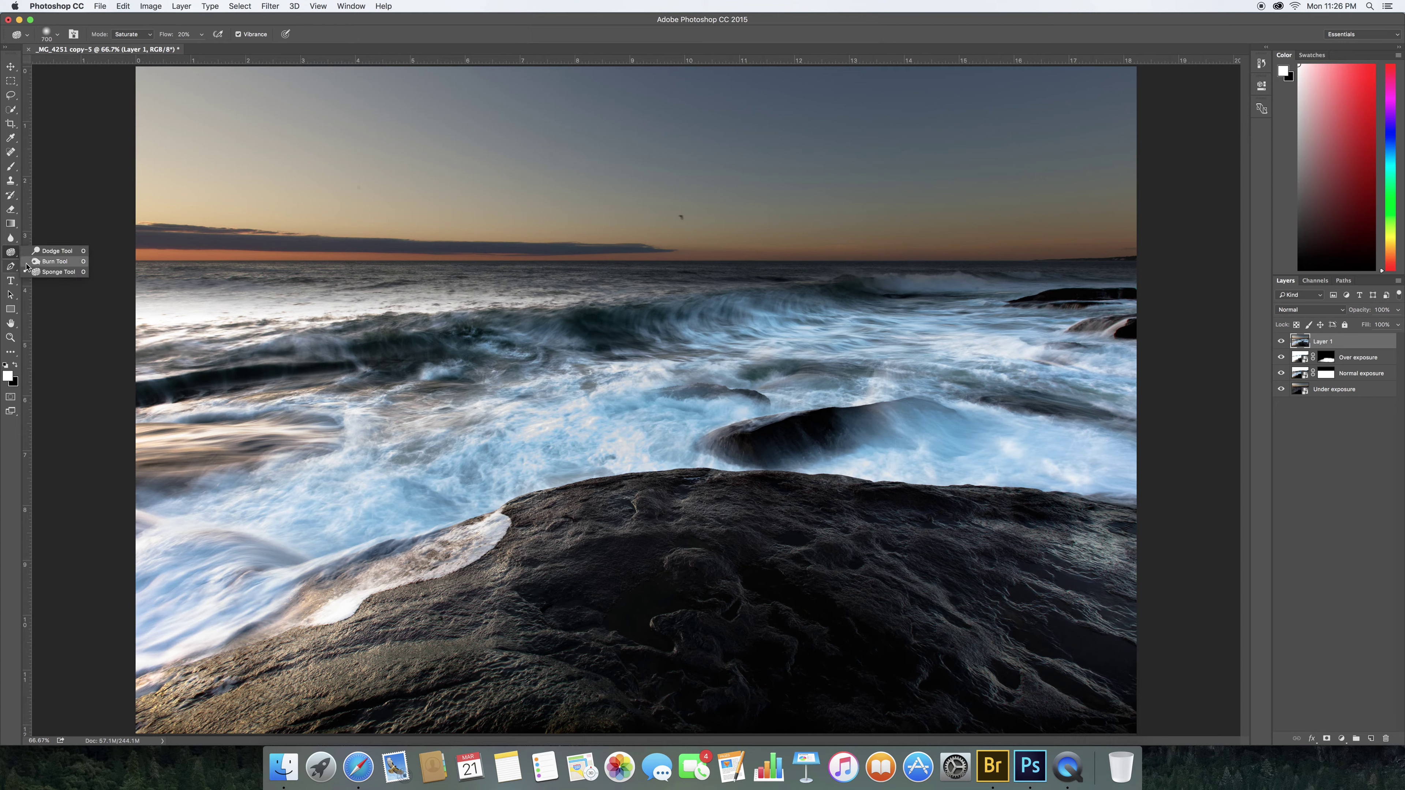
{"action": "left_click", "coordinate": [124, 34]}
{"action": "left_click", "coordinate": [130, 24]}
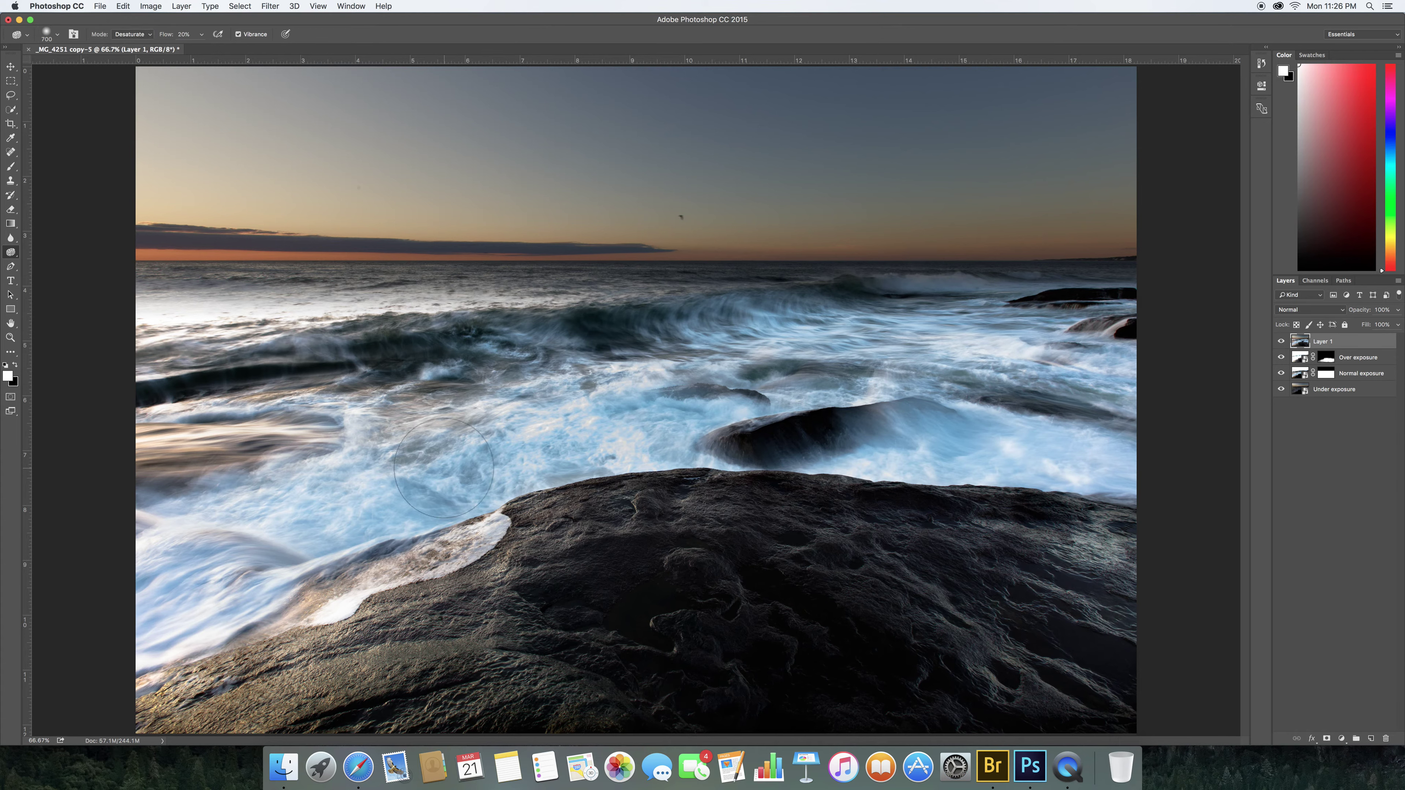
{"action": "key", "text": "bracketleft"}
{"action": "key", "text": "bracketleft"}
{"action": "key", "text": "bracketleft"}
{"action": "key", "text": "bracketleft"}
{"action": "mouse_move", "coordinate": [424, 483]}
{"action": "left_mouse_down"}
{"action": "mouse_move", "coordinate": [338, 528]}
{"action": "mouse_move", "coordinate": [288, 517]}
{"action": "left_mouse_up"}
{"action": "key", "text": "bracketleft"}
{"action": "key", "text": "bracketleft"}
{"action": "key", "text": "bracketleft"}
{"action": "key", "text": "bracketright"}
{"action": "key", "text": "bracketright"}
{"action": "key", "text": "bracketright"}
{"action": "key", "text": "bracketright"}
{"action": "key", "text": "bracketright"}
{"action": "key", "text": "bracketright"}
{"action": "right_click", "coordinate": [10, 253]}
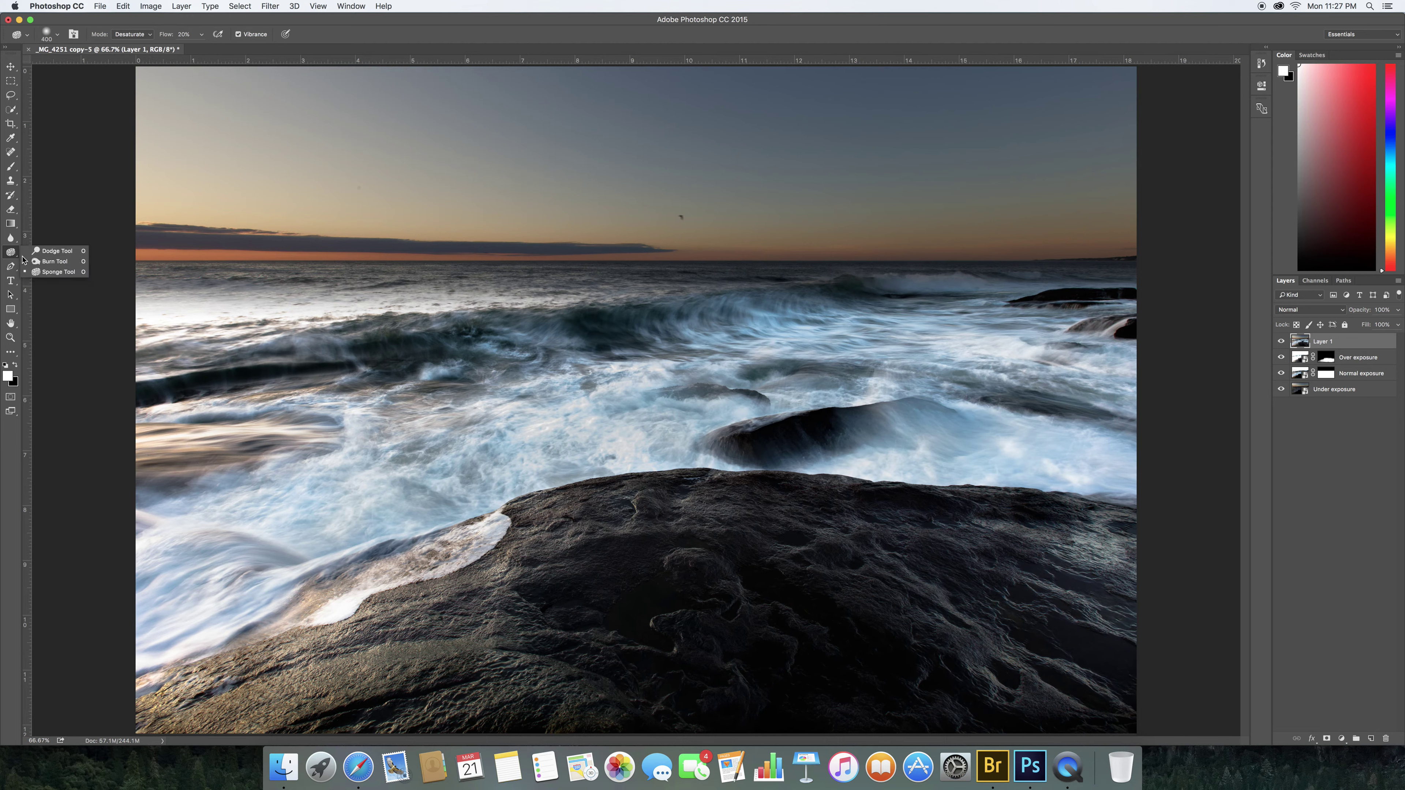
Set the Dodge tool to Highlights range with a 175-pixel brush
{"action": "left_click", "coordinate": [39, 253]}
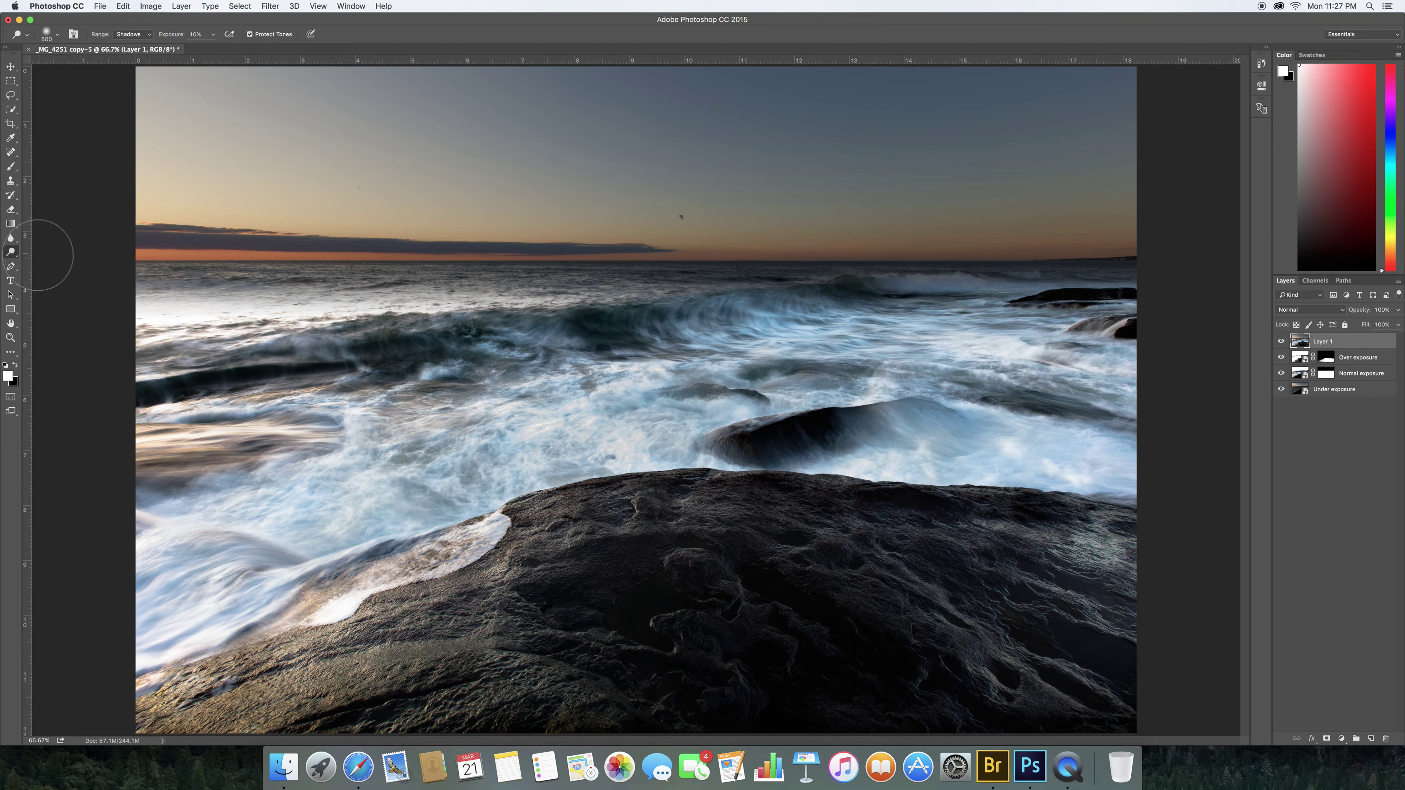
{"action": "left_click", "coordinate": [151, 36]}
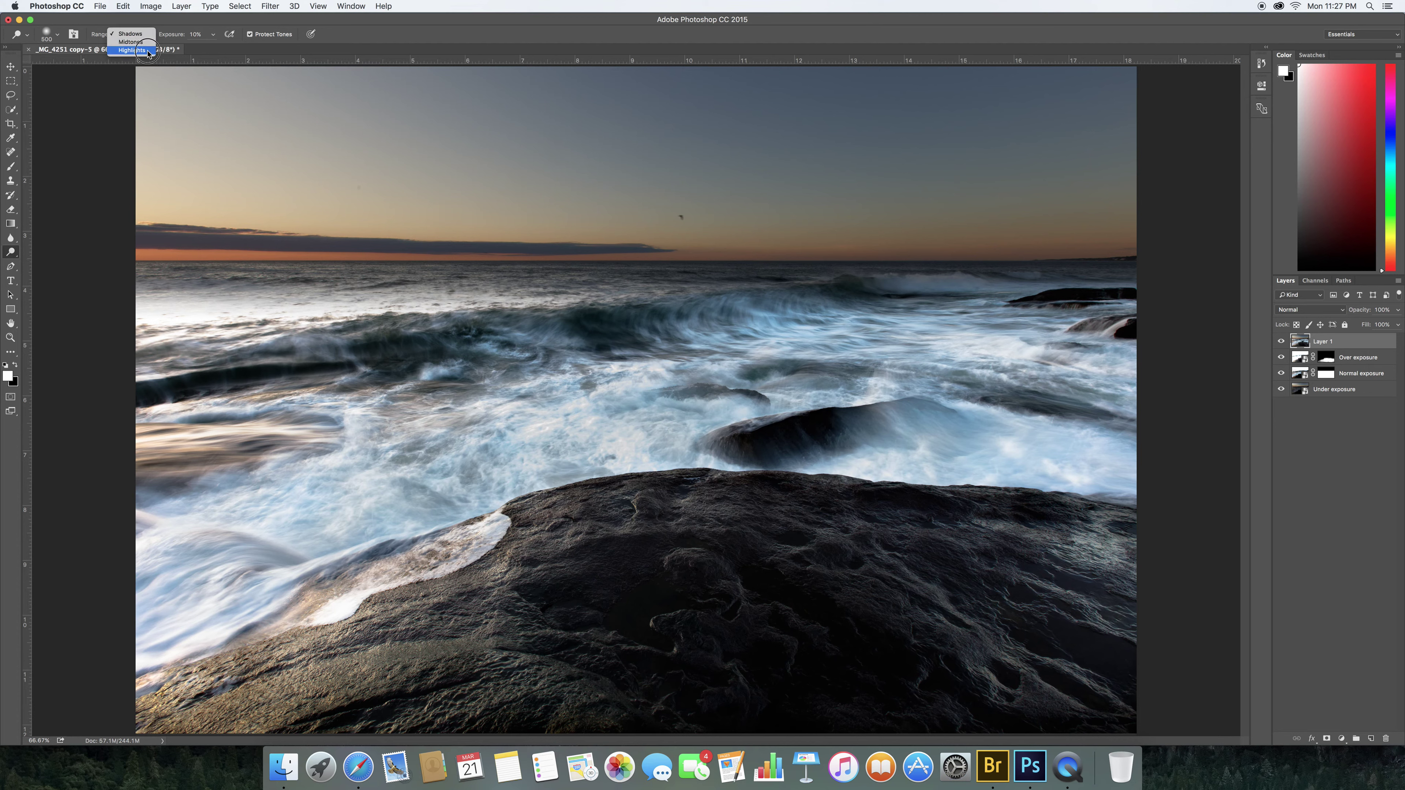
{"action": "left_click", "coordinate": [148, 53]}
{"action": "key", "text": "bracketleft"}
{"action": "key", "text": "bracketleft"}
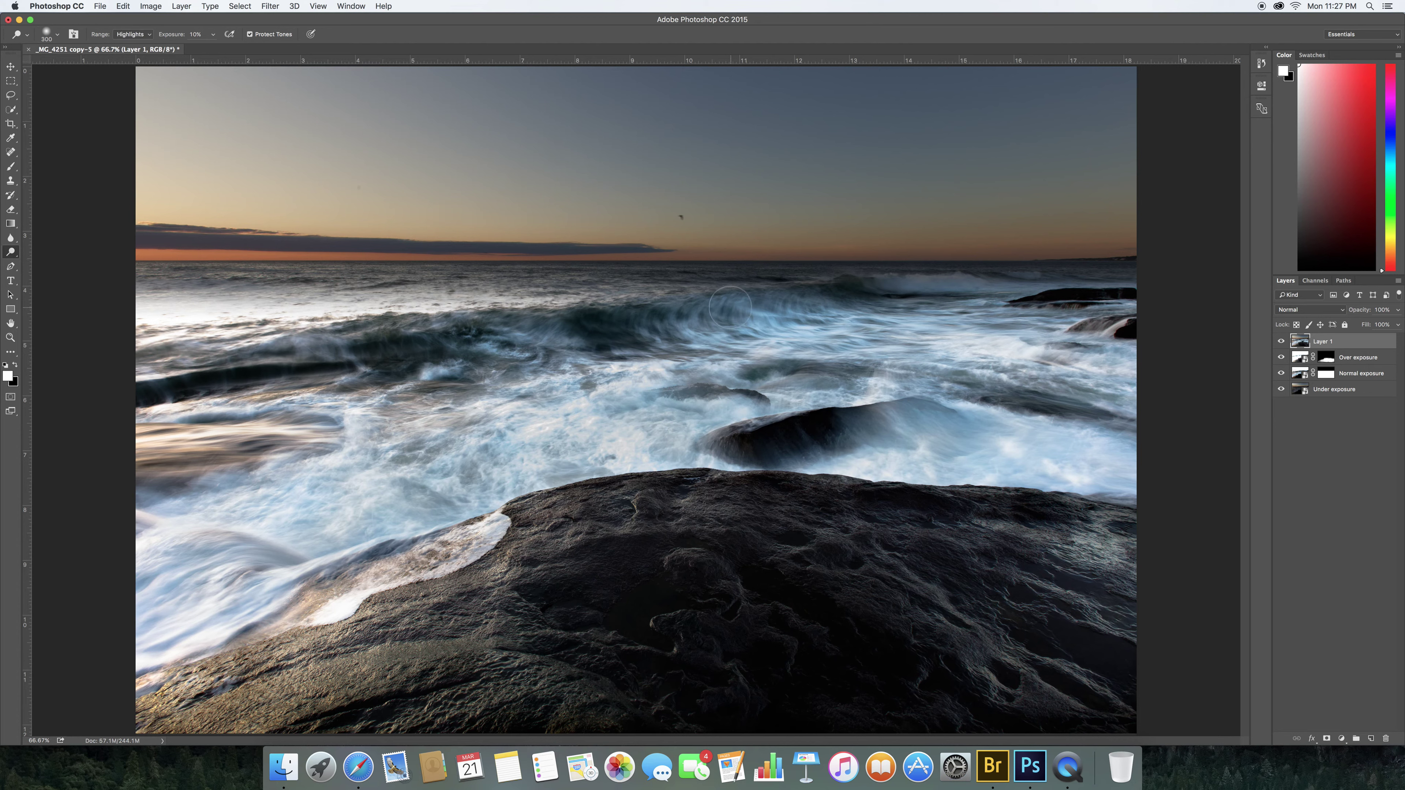
{"action": "key", "text": "bracketleft"}
{"action": "key", "text": "bracketleft"}
{"action": "key", "text": "bracketleft"}
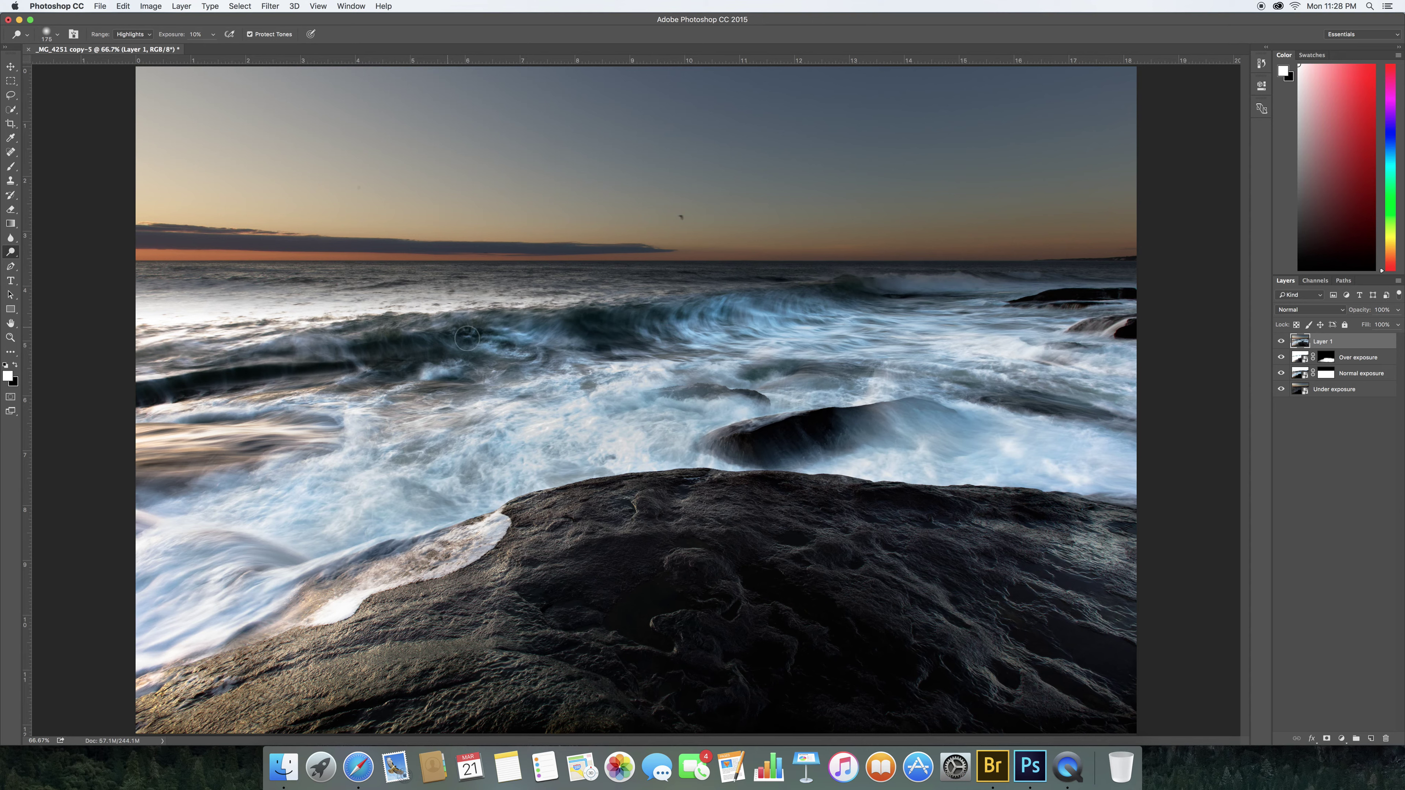
Dodge the dark wave crest, the left surf strip and the upper wave crest
{"action": "mouse_move", "coordinate": [354, 357]}
{"action": "left_mouse_down"}
{"action": "mouse_move", "coordinate": [287, 346]}
{"action": "mouse_move", "coordinate": [234, 361]}
{"action": "left_mouse_up"}
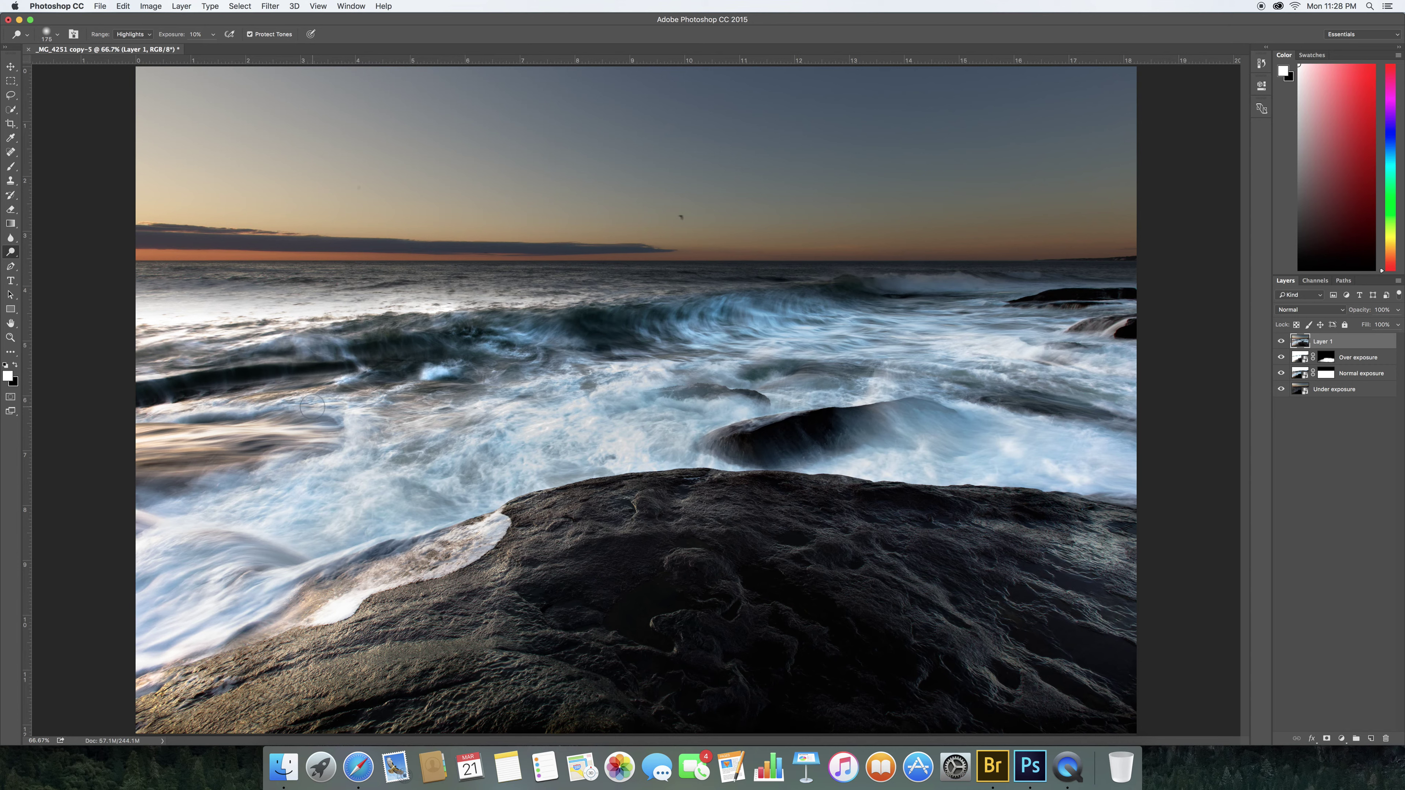
{"action": "left_click_drag", "start_coordinate": [312, 407], "coordinate": [206, 406]}
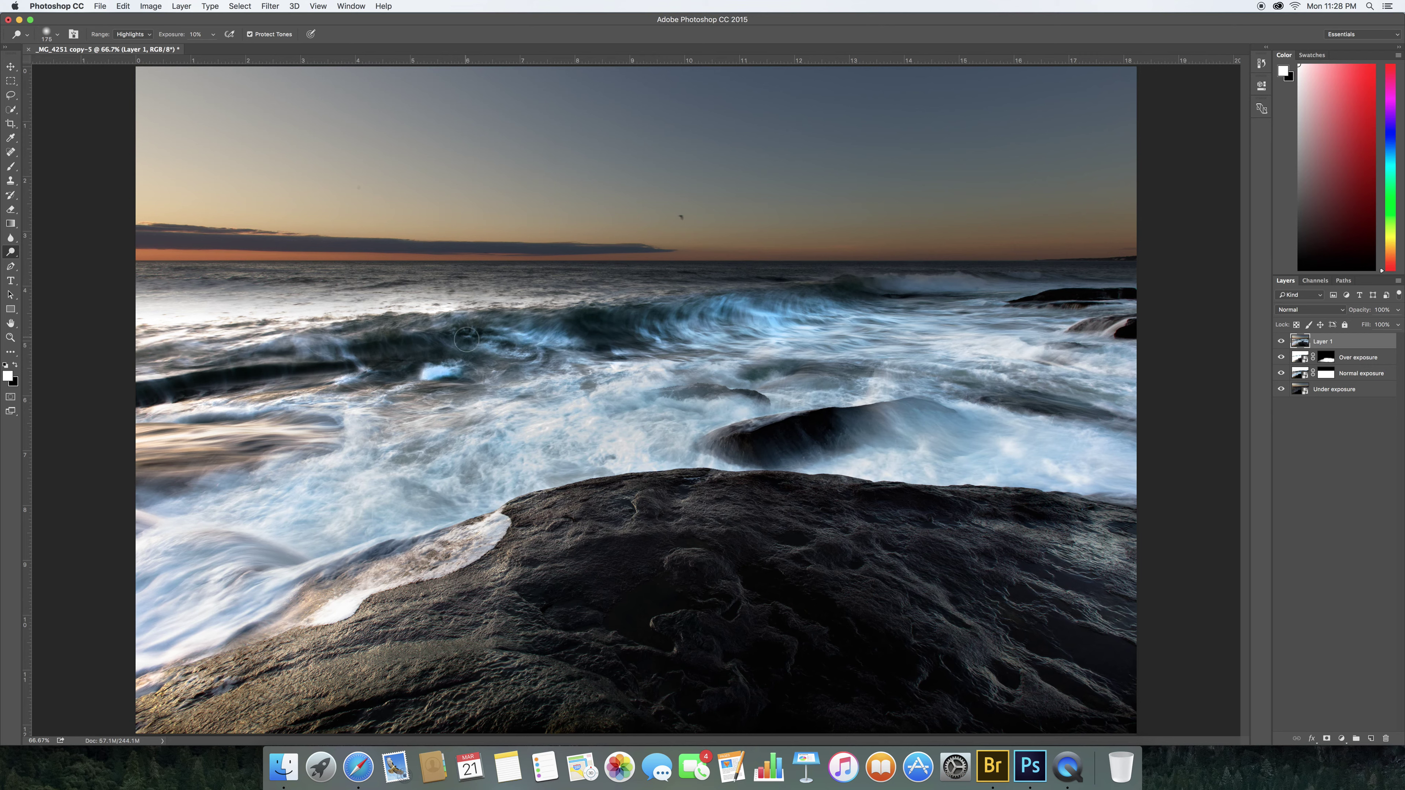
{"action": "left_click_drag", "start_coordinate": [614, 316], "coordinate": [498, 308]}
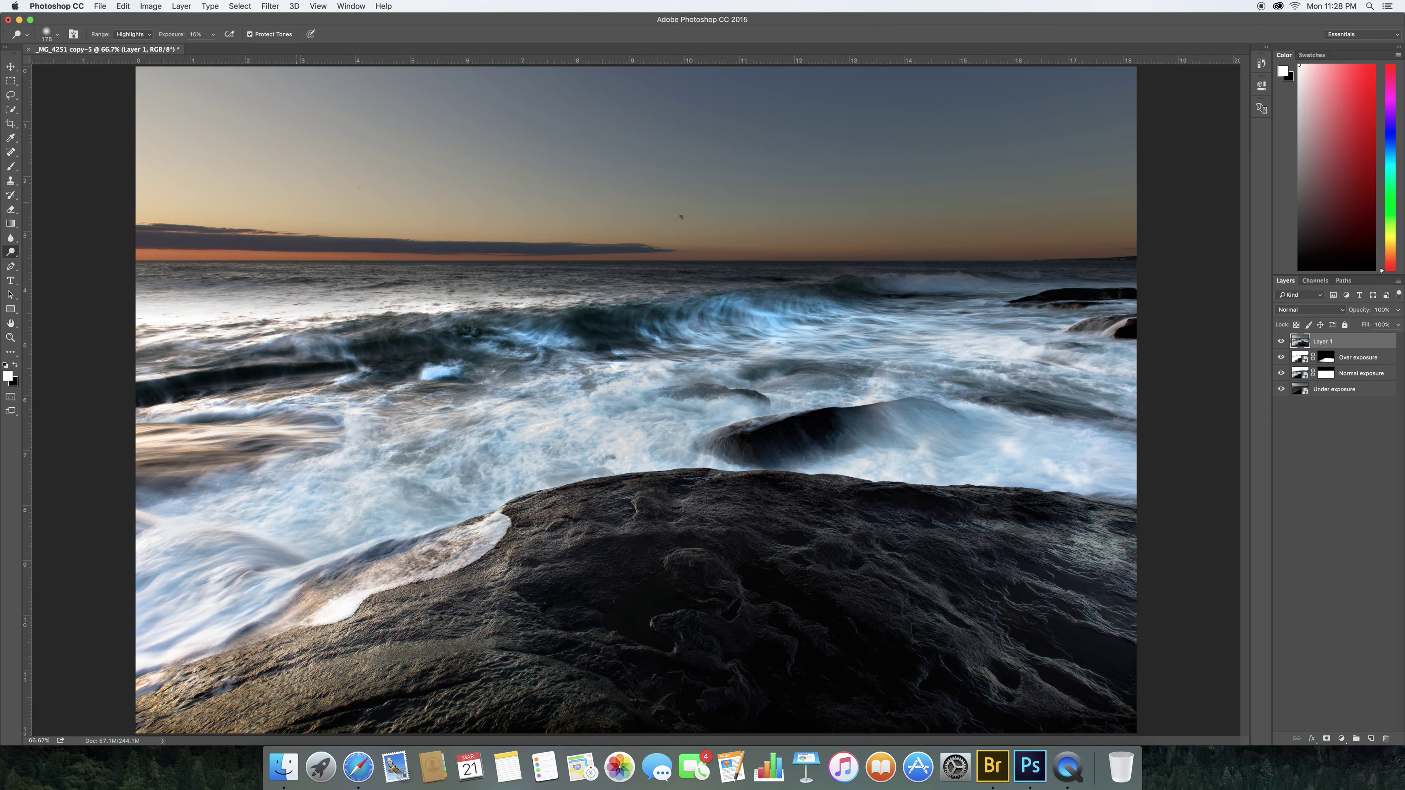
{"action": "right_click", "coordinate": [5, 251]}
Burn the lower-left foam and the bright horizon water with a 600-pixel brush
{"action": "left_click", "coordinate": [52, 263]}
{"action": "key", "text": "bracketright"}
{"action": "key", "text": "bracketright"}
{"action": "key", "text": "bracketright"}
{"action": "key", "text": "bracketright"}
{"action": "key", "text": "bracketright"}
{"action": "key", "text": "bracketright"}
{"action": "key", "text": "bracketright"}
{"action": "key", "text": "bracketright"}
{"action": "key", "text": "bracketright"}
{"action": "mouse_move", "coordinate": [160, 547]}
{"action": "left_mouse_down"}
{"action": "mouse_move", "coordinate": [155, 515]}
{"action": "mouse_move", "coordinate": [185, 532]}
{"action": "mouse_move", "coordinate": [167, 558]}
{"action": "mouse_move", "coordinate": [284, 520]}
{"action": "mouse_move", "coordinate": [355, 522]}
{"action": "mouse_move", "coordinate": [220, 477]}
{"action": "mouse_move", "coordinate": [201, 420]}
{"action": "mouse_move", "coordinate": [245, 399]}
{"action": "mouse_move", "coordinate": [163, 404]}
{"action": "mouse_move", "coordinate": [226, 435]}
{"action": "mouse_move", "coordinate": [176, 444]}
{"action": "mouse_move", "coordinate": [287, 442]}
{"action": "mouse_move", "coordinate": [163, 437]}
{"action": "left_mouse_up"}
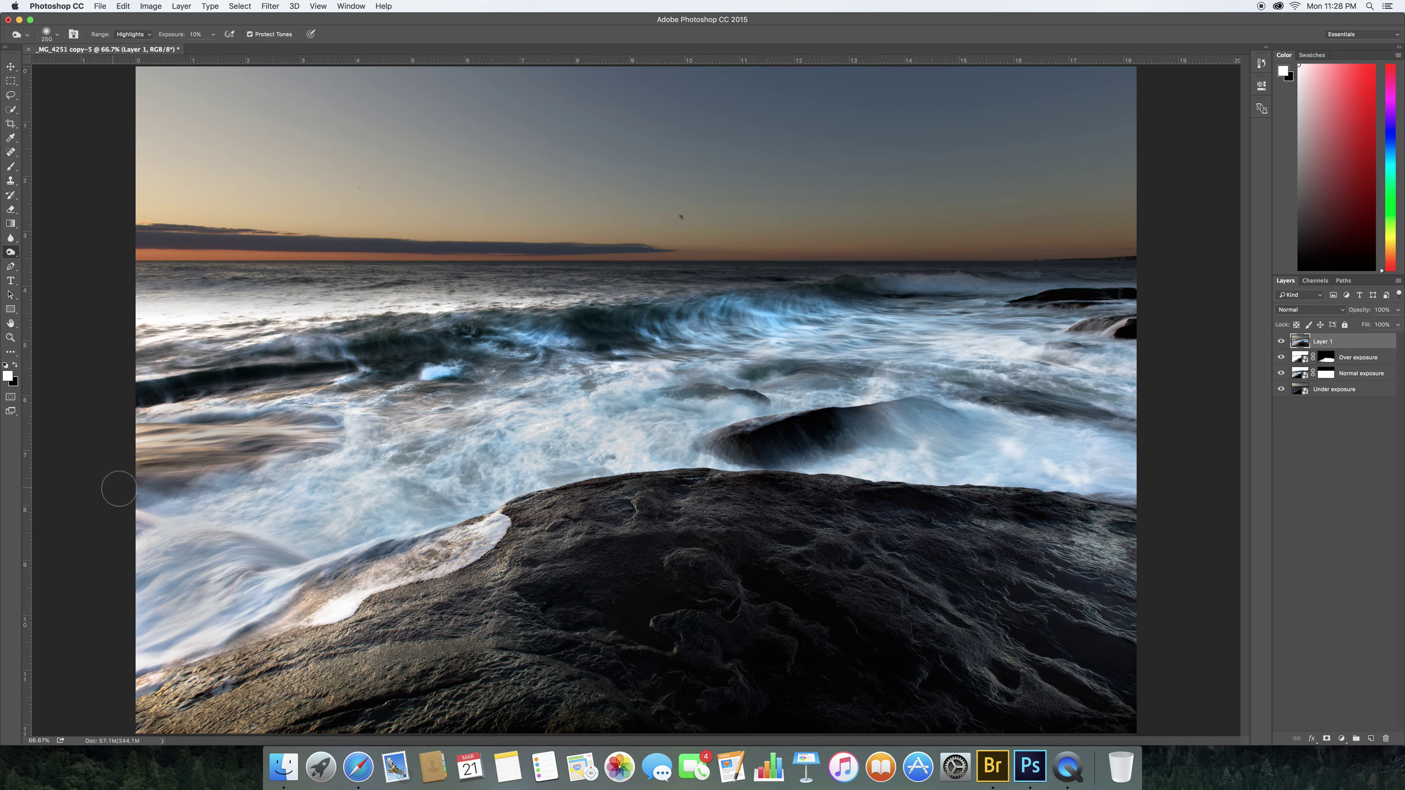
{"action": "mouse_move", "coordinate": [198, 318]}
{"action": "left_mouse_down"}
{"action": "mouse_move", "coordinate": [153, 313]}
{"action": "mouse_move", "coordinate": [354, 309]}
{"action": "mouse_move", "coordinate": [154, 319]}
{"action": "mouse_move", "coordinate": [138, 344]}
{"action": "left_mouse_up"}
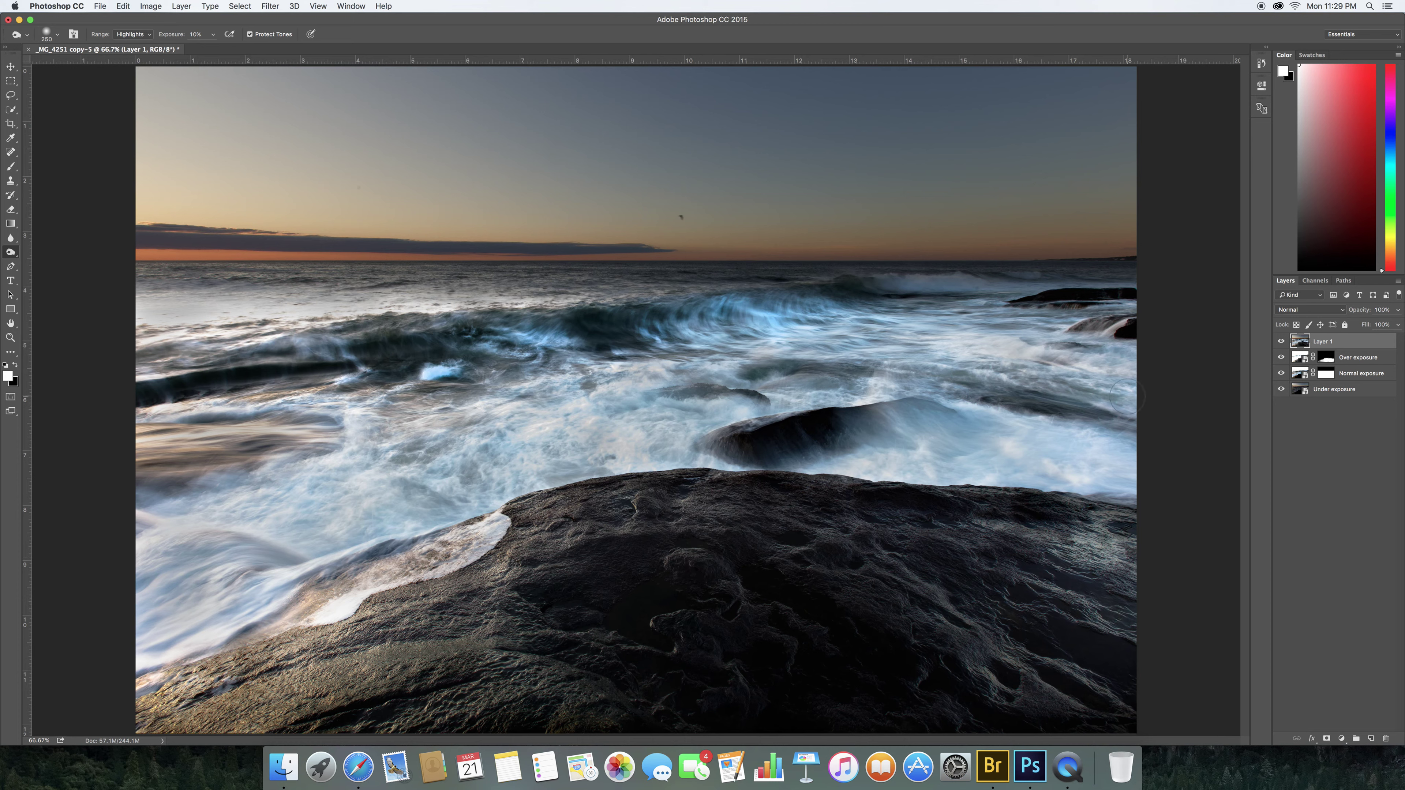
Toggle Layer 1's visibility repeatedly to compare the image with and without the toning
{"action": "left_click", "coordinate": [1279, 342]}
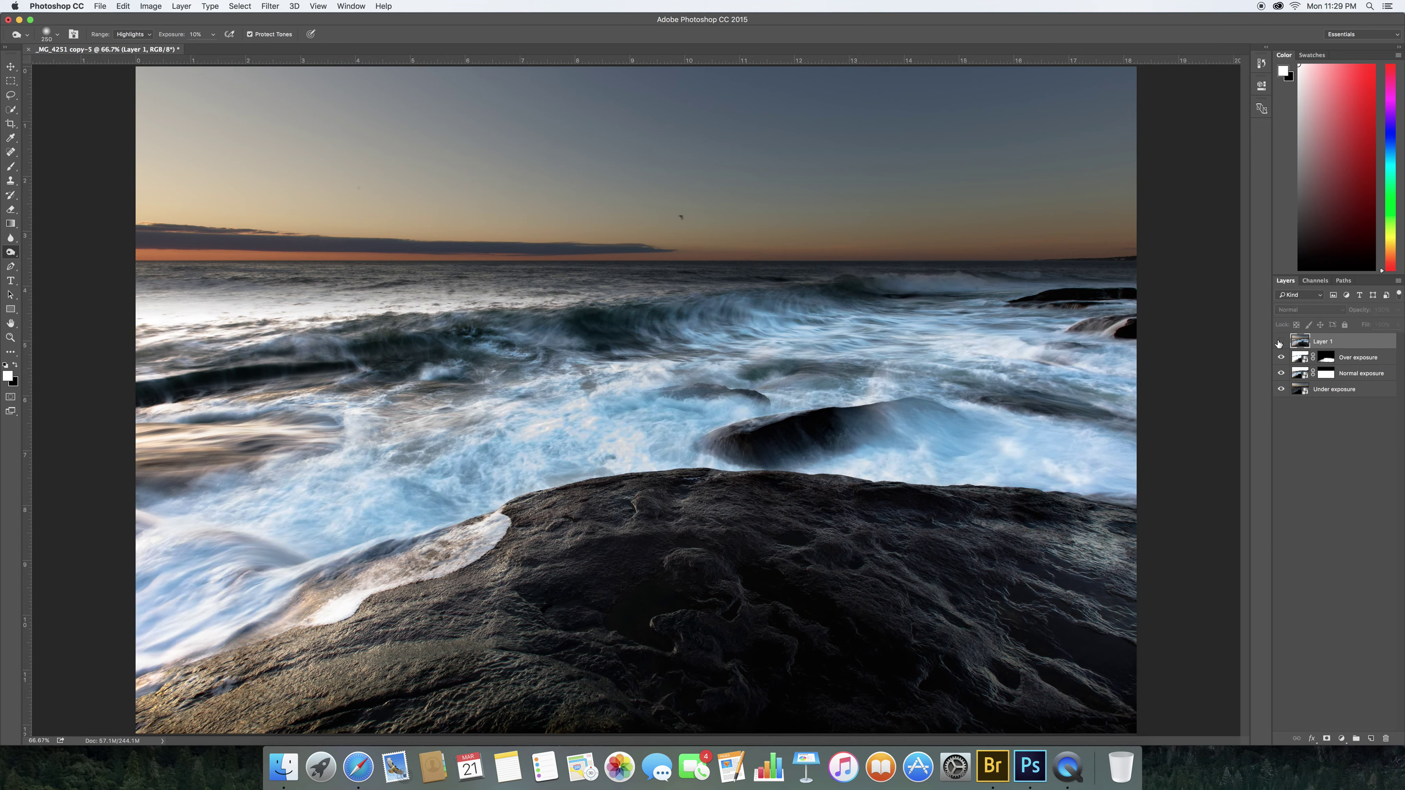
{"action": "left_click", "coordinate": [1279, 343]}
{"action": "left_click", "coordinate": [1280, 342]}
{"action": "left_click", "coordinate": [1279, 342]}
{"action": "left_click", "coordinate": [1280, 342]}
{"action": "left_click", "coordinate": [1279, 342]}
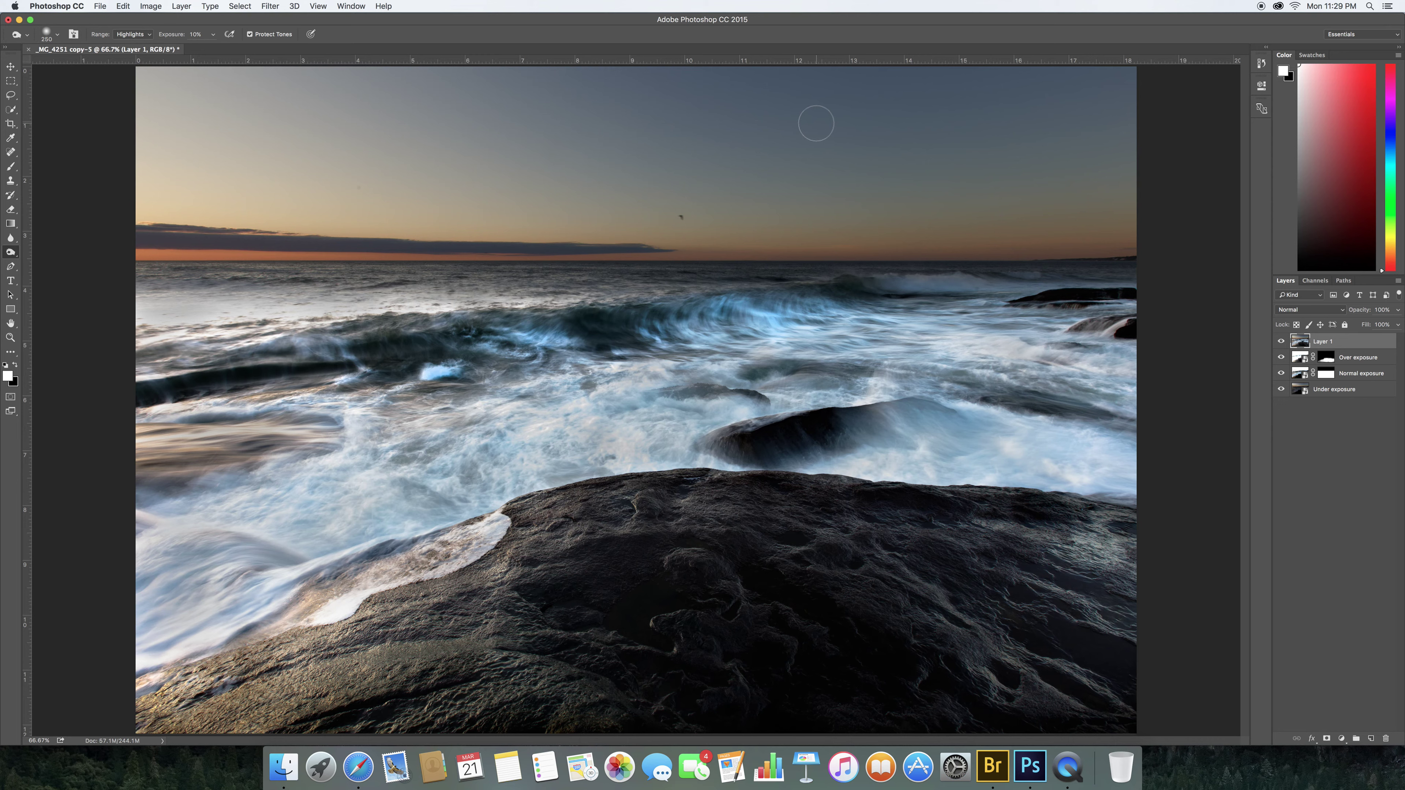
Stamp visible layers into Layer 2, set it to Overlay, and fully desaturate it
{"action": "key", "text": "alt+shift+super+e"}
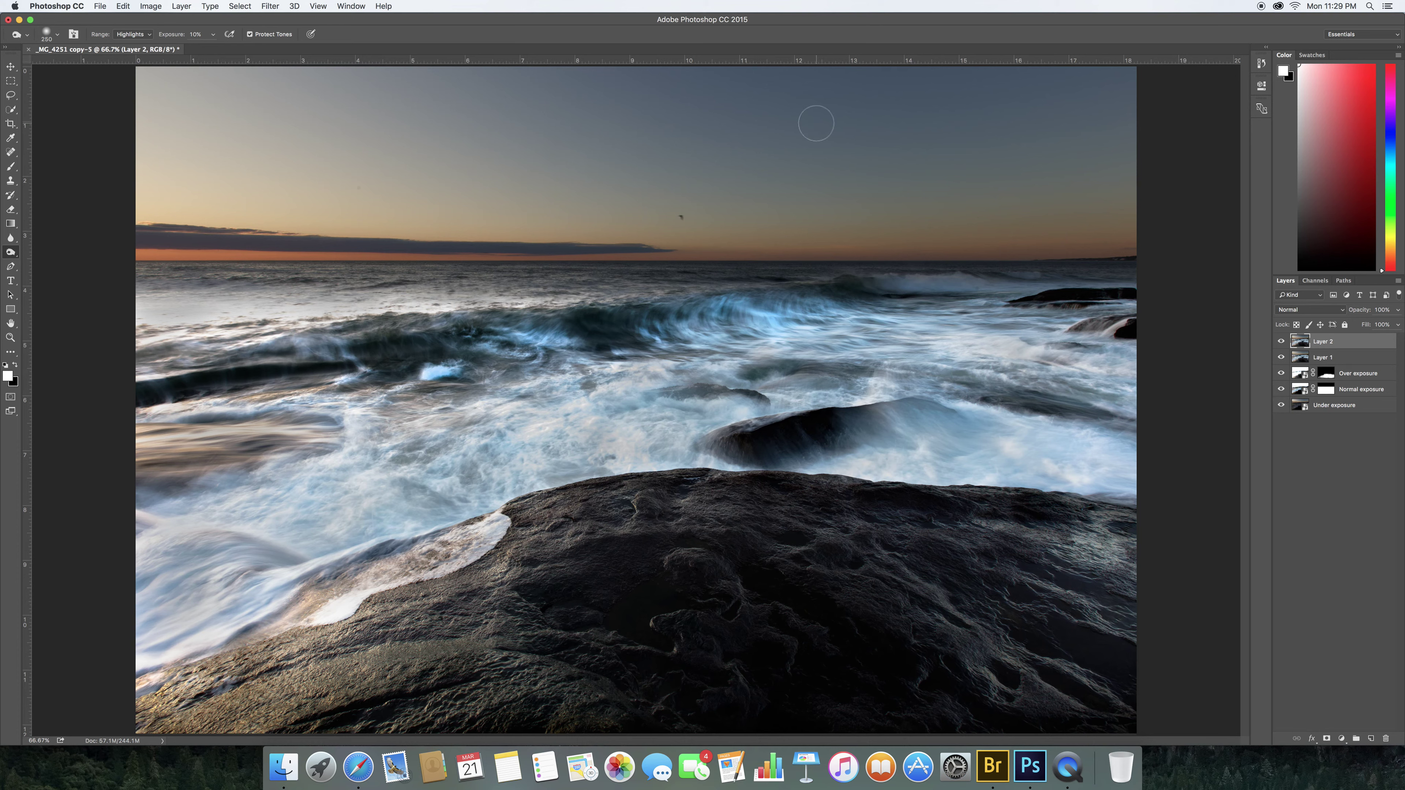
{"action": "left_click", "coordinate": [1303, 312]}
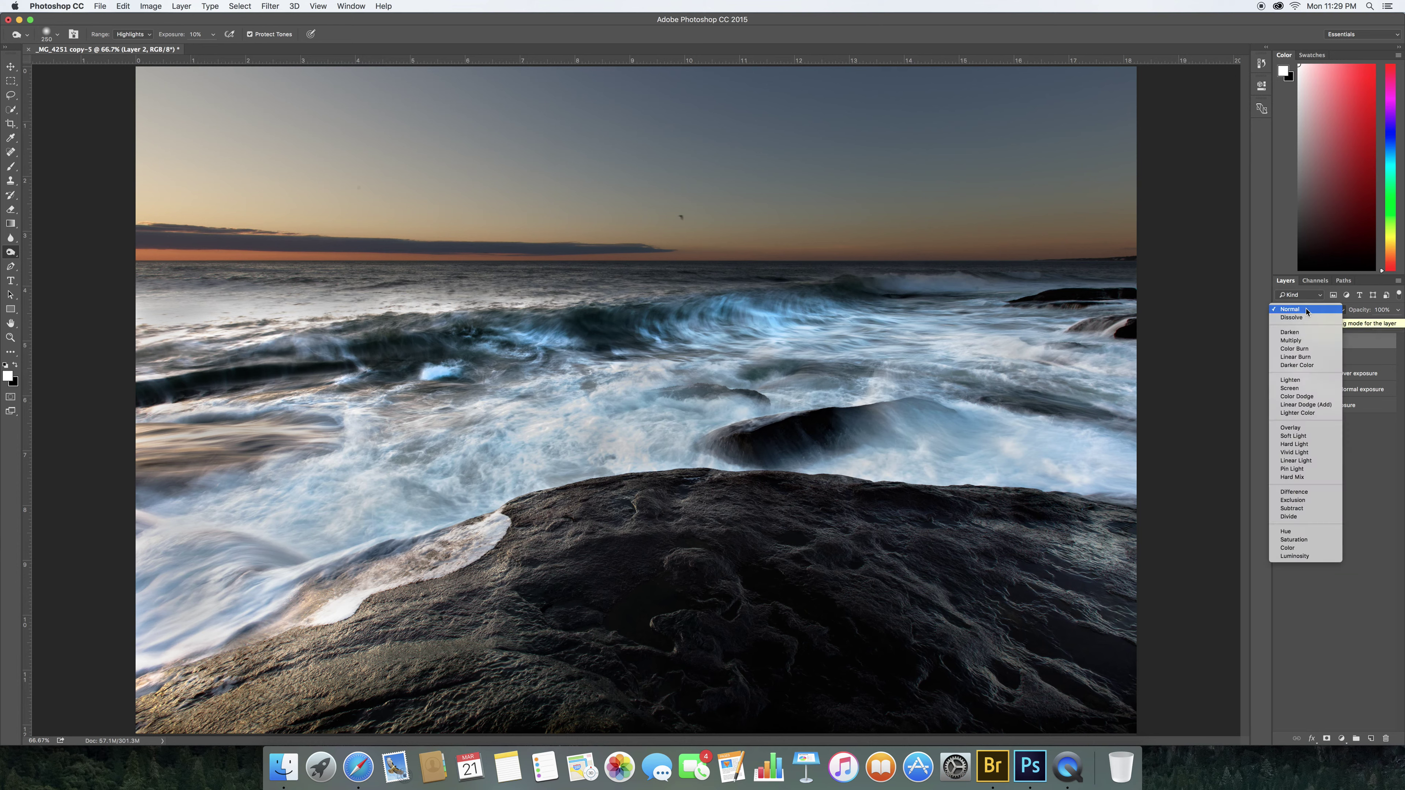
{"action": "left_click", "coordinate": [1308, 429]}
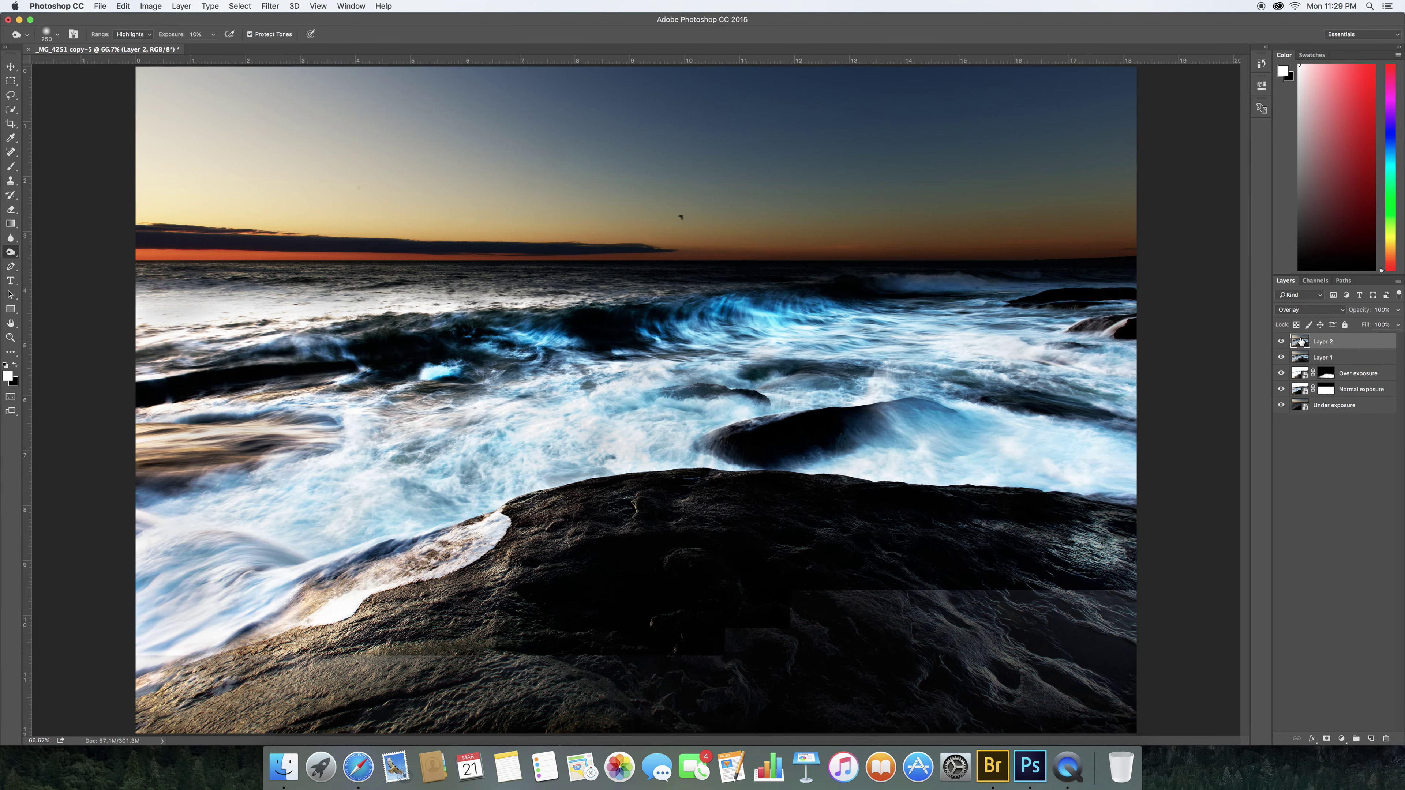
{"action": "key", "text": "super+u"}
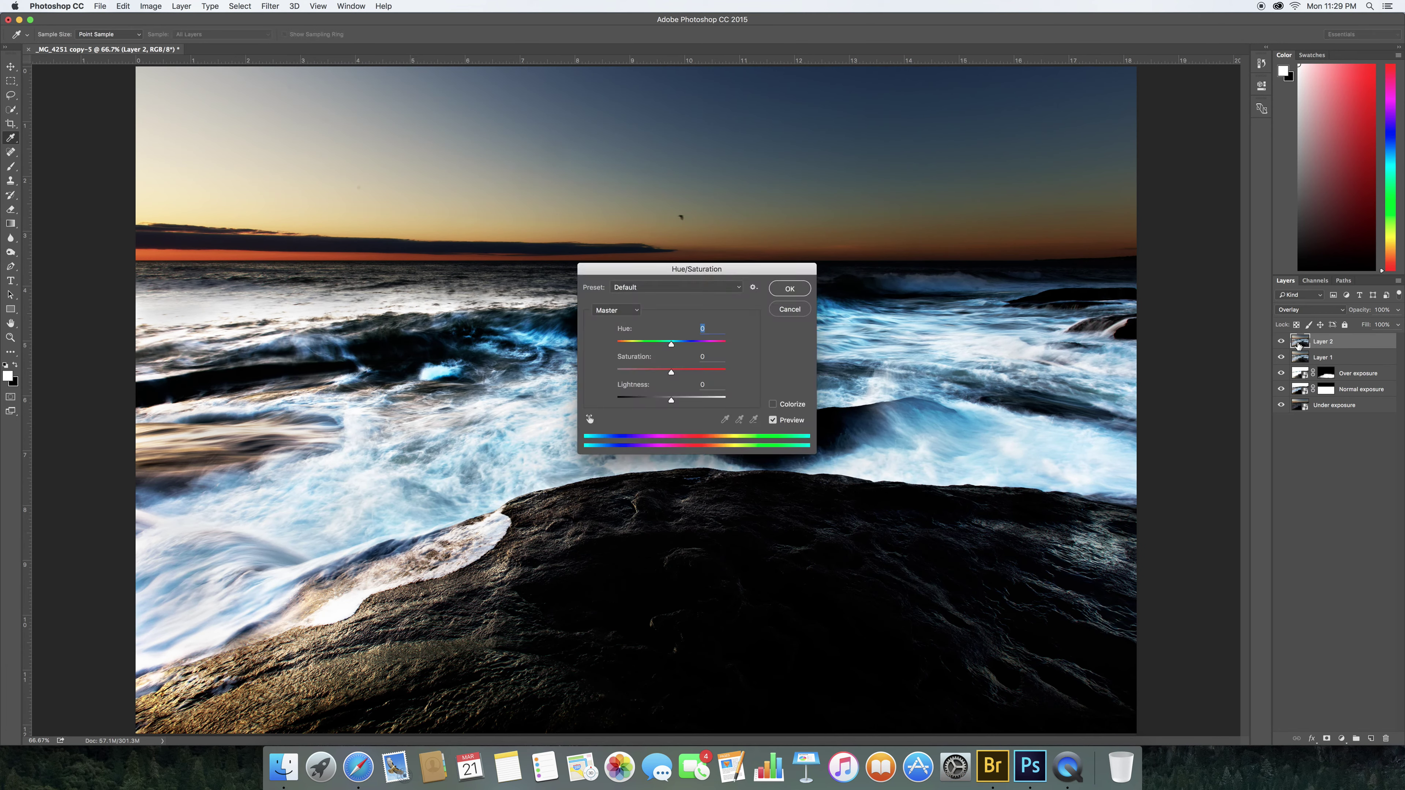
{"action": "left_click_drag", "start_coordinate": [671, 372], "coordinate": [591, 377]}
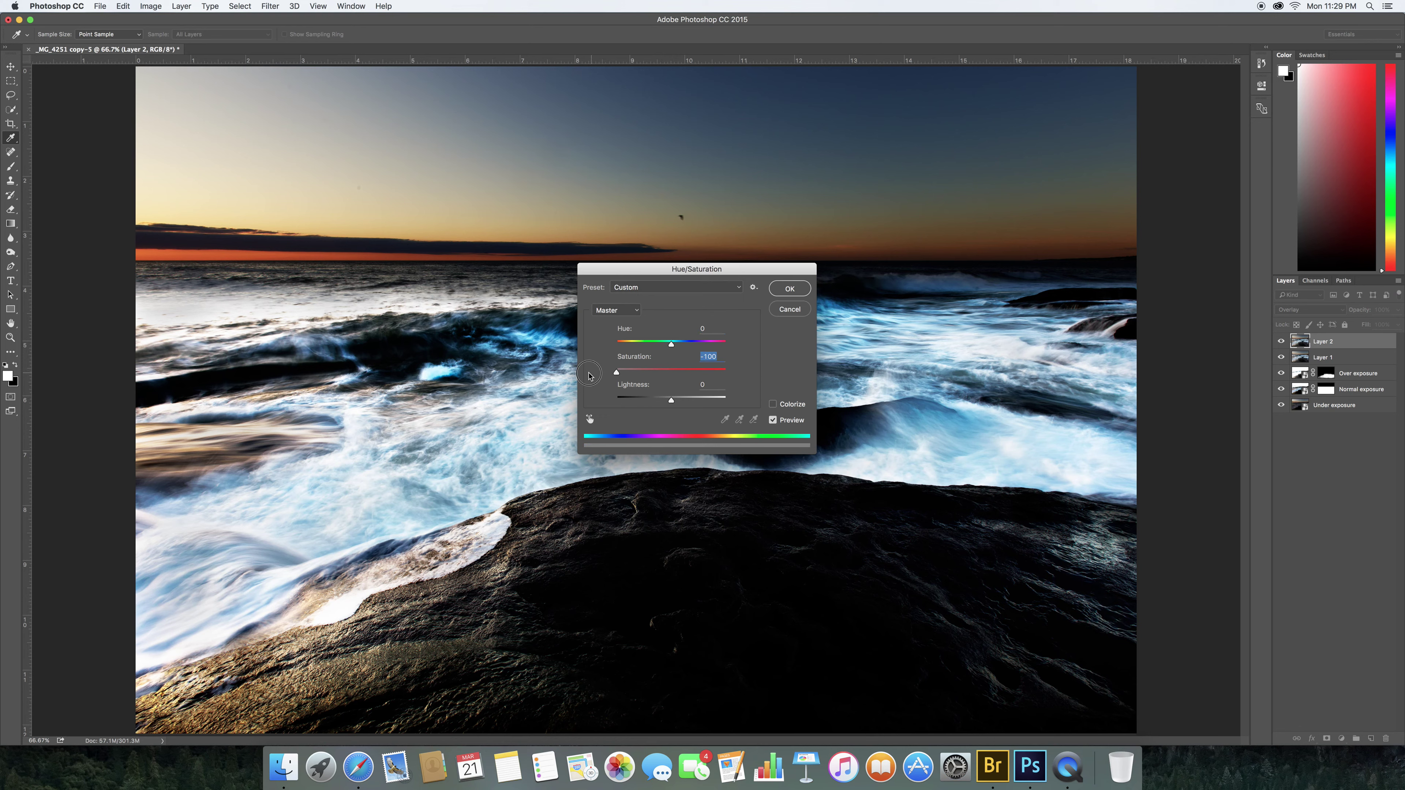
{"action": "left_click", "coordinate": [789, 289]}
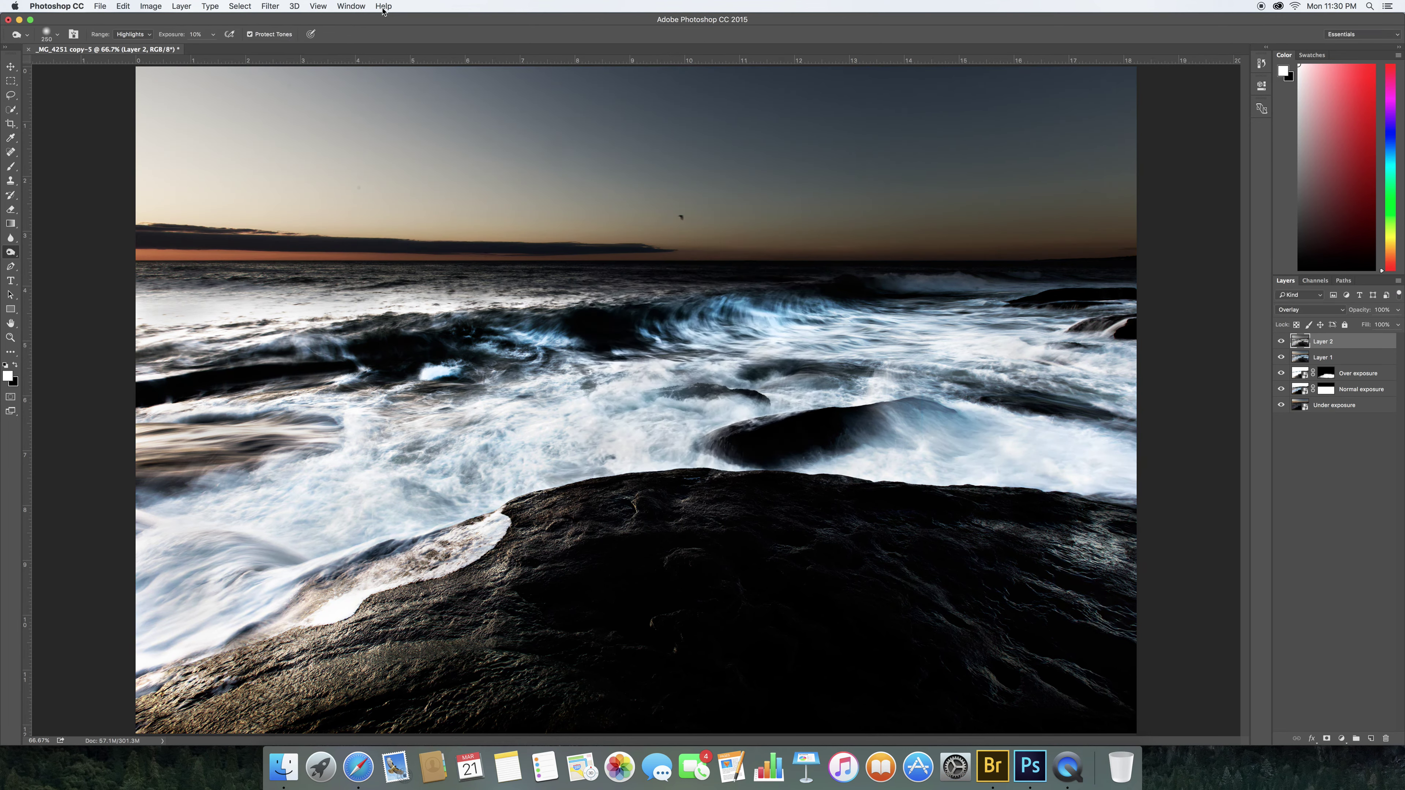
Apply a High Pass filter with a 1.8-pixel radius to Layer 2
{"action": "left_click", "coordinate": [269, 7]}
{"action": "mouse_move", "coordinate": [321, 230]}
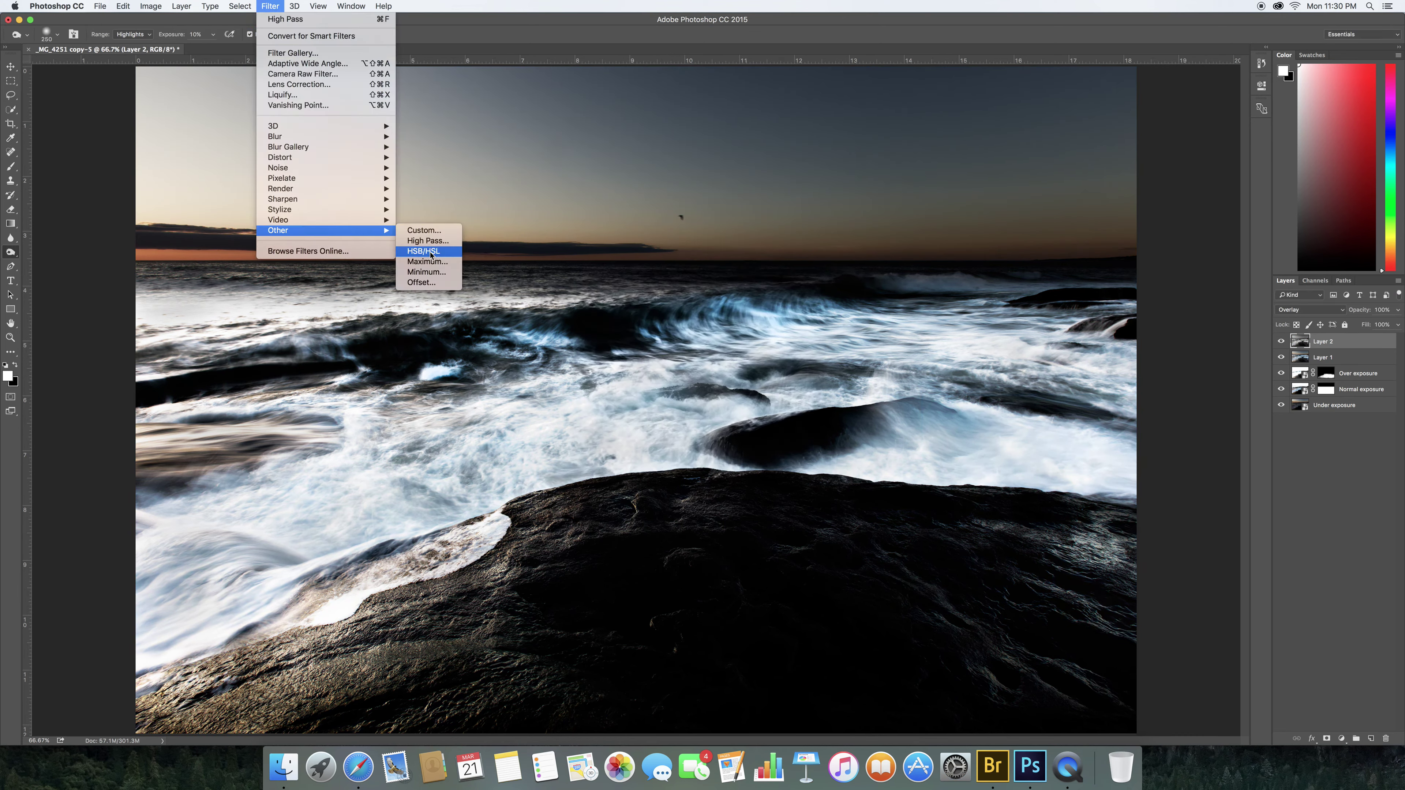
{"action": "left_click", "coordinate": [427, 240]}
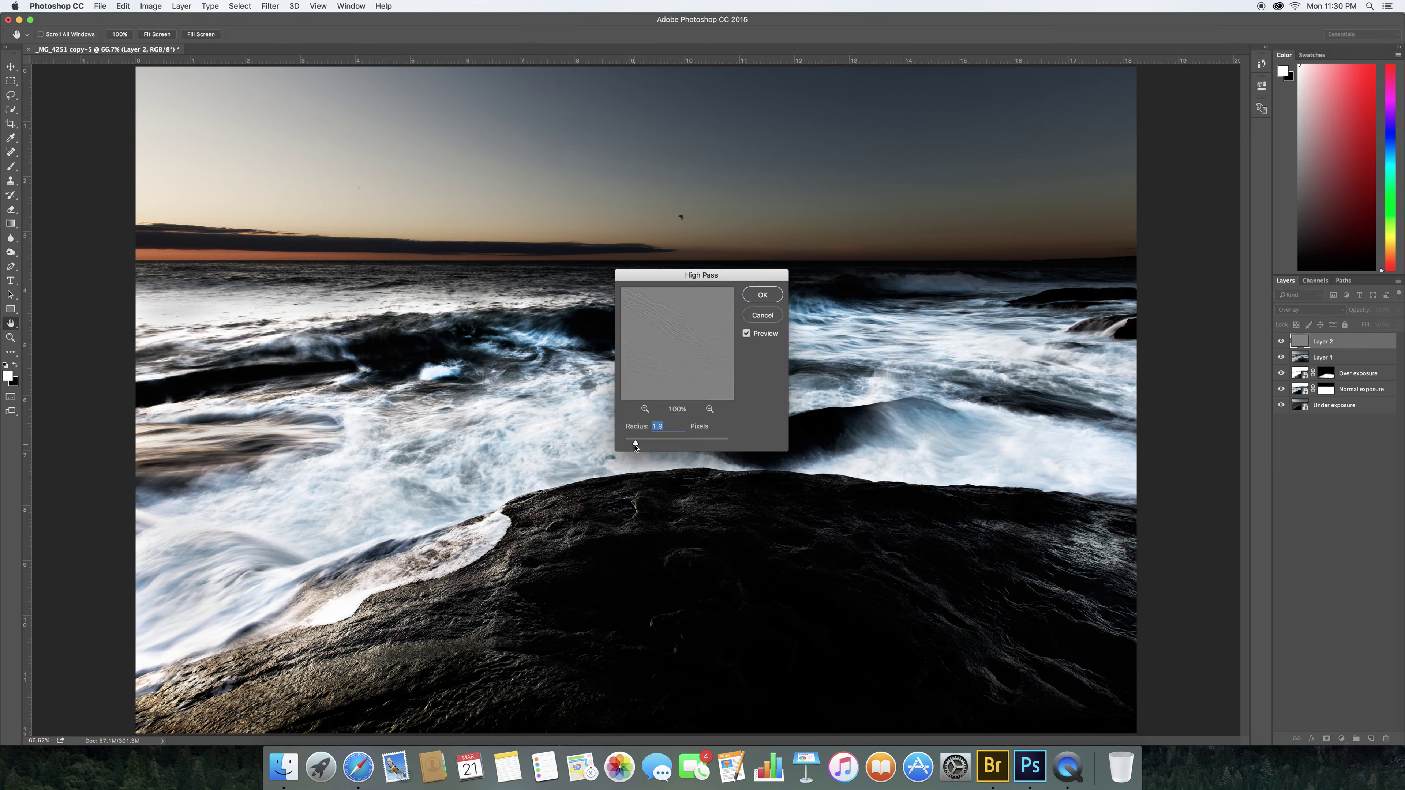
{"action": "left_click_drag", "start_coordinate": [636, 446], "coordinate": [637, 446]}
{"action": "left_click", "coordinate": [762, 294]}
{"action": "key", "text": "o"}
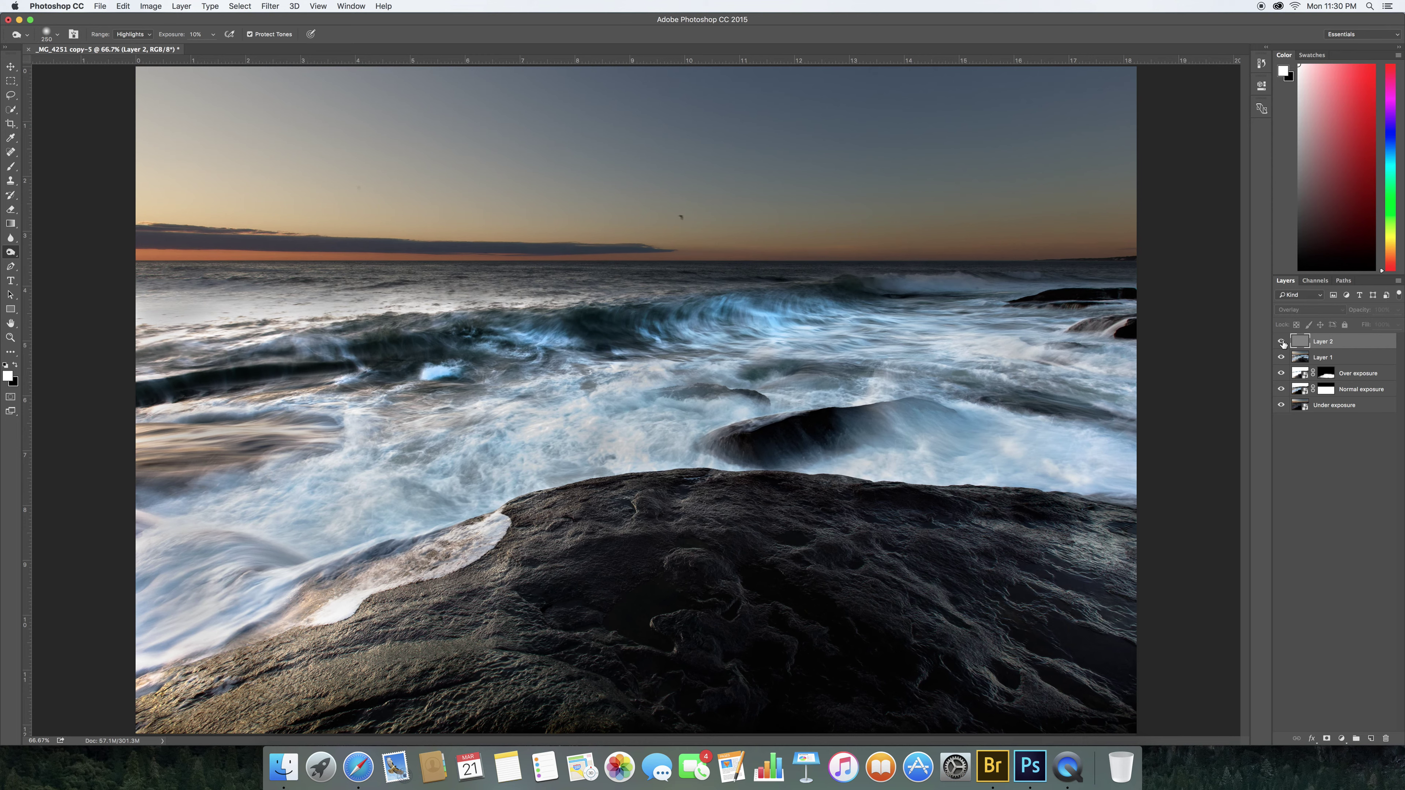
{"action": "left_click", "coordinate": [1282, 342]}
Compare Layer 2's sharpening on and off, then add a layer mask to it
{"action": "left_click", "coordinate": [1281, 342]}
{"action": "left_click", "coordinate": [1282, 342]}
{"action": "left_click", "coordinate": [1281, 343]}
{"action": "left_click", "coordinate": [1326, 739]}
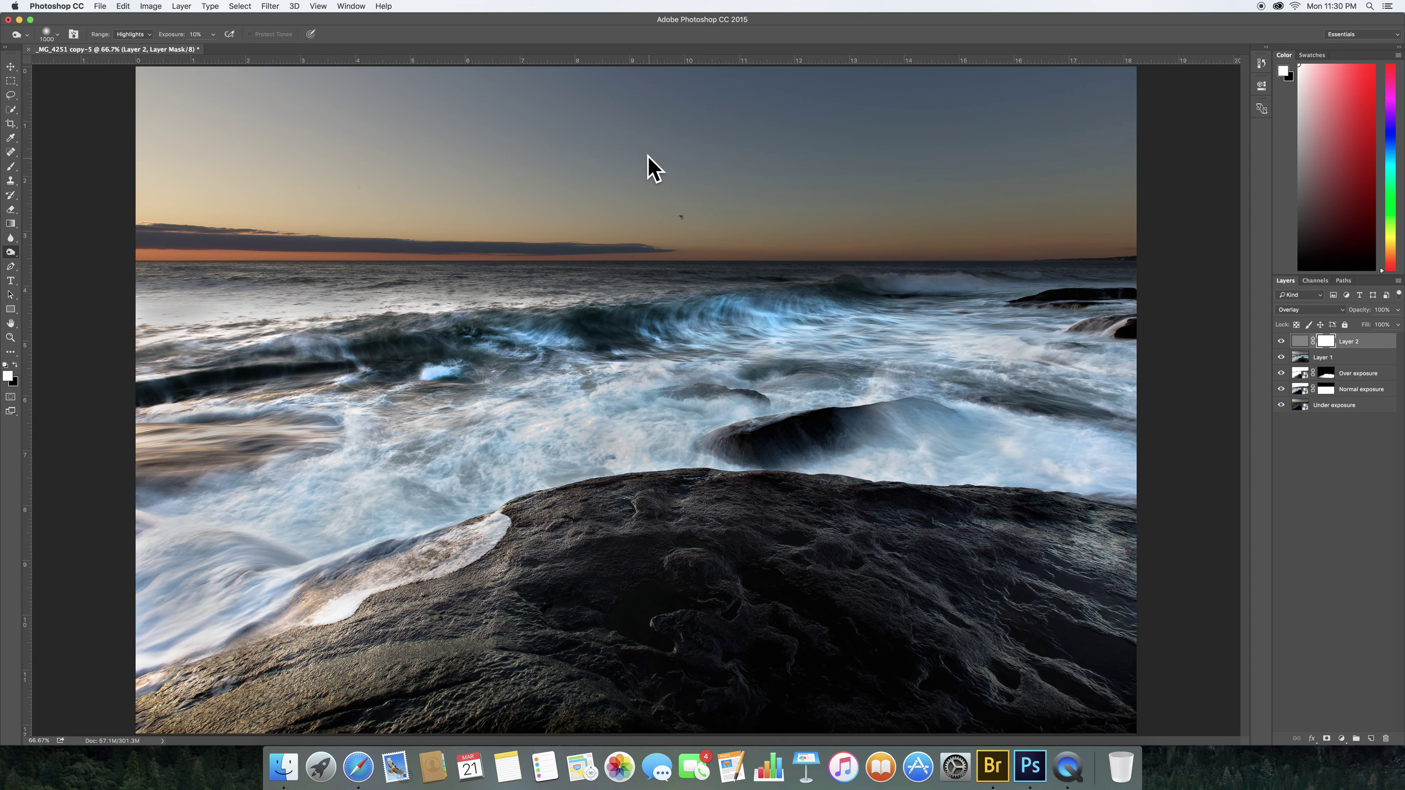
Prepare a black 900-pixel Brush at 100% opacity for masking the sky
{"action": "key", "text": "x"}
{"action": "key", "text": "b"}
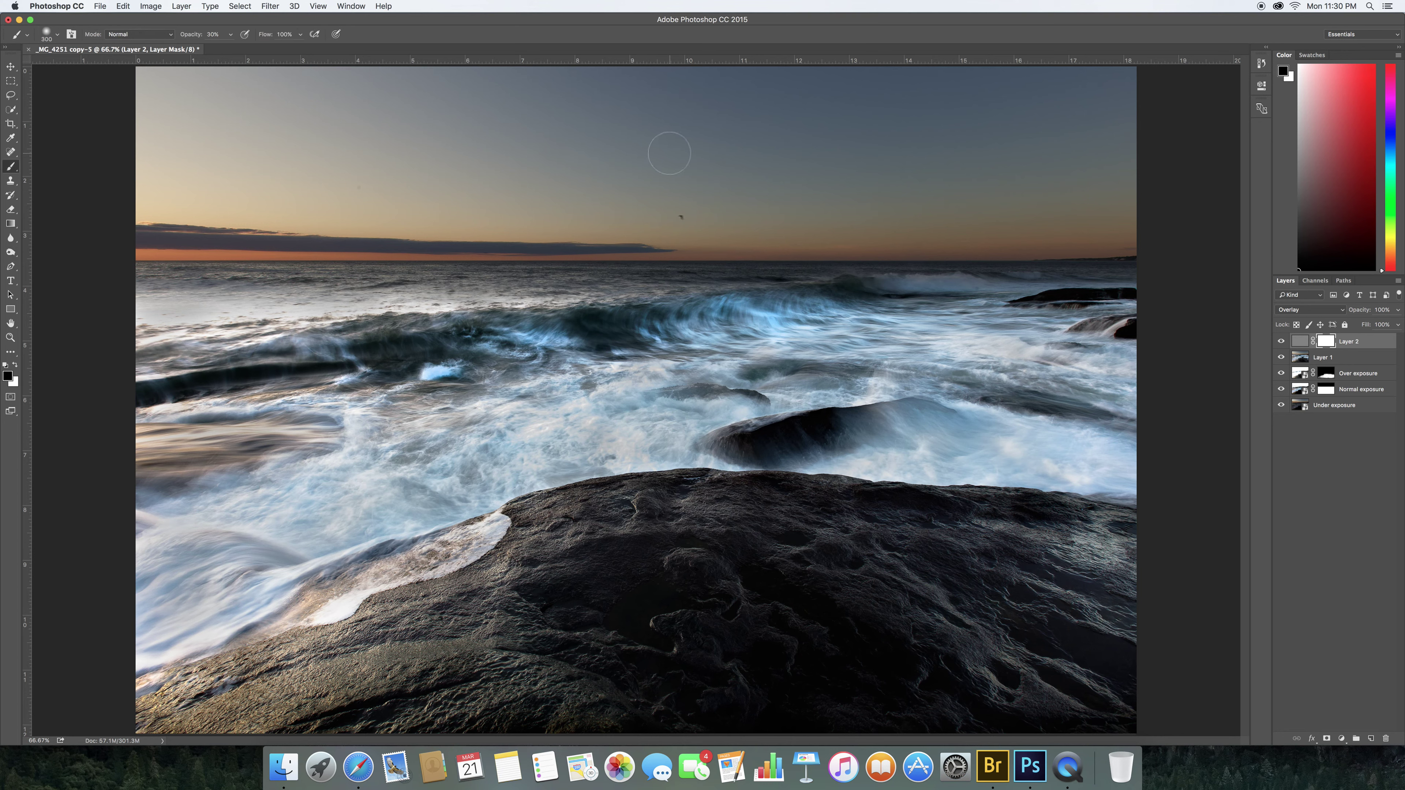
{"action": "key", "text": "bracketright"}
{"action": "key", "text": "bracketright"}
{"action": "key", "text": "bracketright"}
{"action": "key", "text": "bracketright"}
{"action": "key", "text": "bracketright"}
{"action": "key", "text": "bracketright"}
{"action": "key", "text": "0"}
Add a new empty layer, restore white as foreground, and shrink the brush to 250
{"action": "left_click", "coordinate": [1370, 738]}
{"action": "key", "text": "x"}
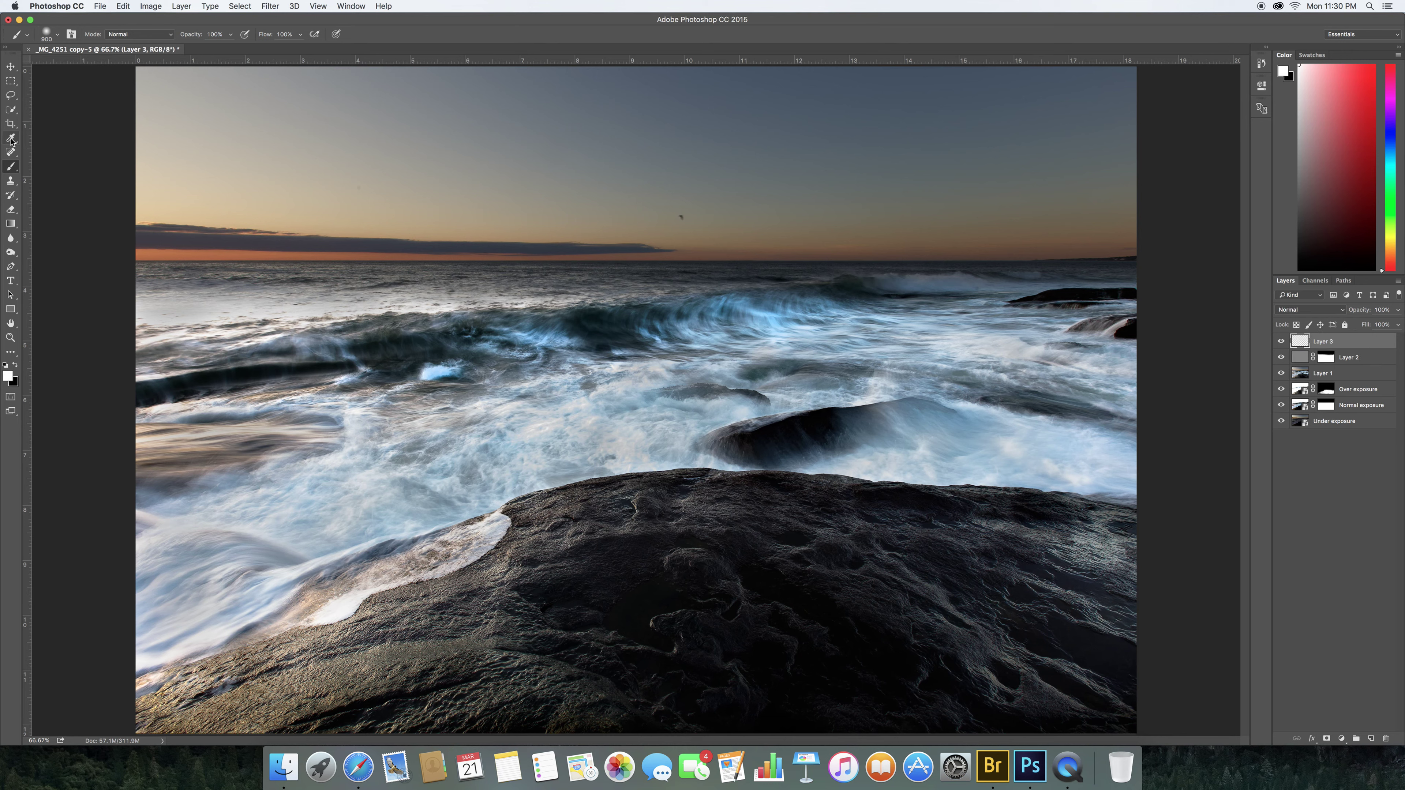
{"action": "key", "text": "bracketleft"}
{"action": "key", "text": "bracketleft"}
{"action": "key", "text": "bracketleft"}
{"action": "key", "text": "bracketleft"}
{"action": "key", "text": "bracketleft"}
{"action": "key", "text": "bracketleft"}
{"action": "key", "text": "bracketleft"}
{"action": "key", "text": "bracketleft"}
{"action": "key", "text": "bracketleft"}
{"action": "key", "text": "bracketleft"}
Heal a sky dust spot and one near the horizon with a 60-pixel Spot Healing Brush
{"action": "left_click", "coordinate": [10, 153]}
{"action": "key", "text": "bracketleft"}
{"action": "key", "text": "bracketleft"}
{"action": "key", "text": "bracketleft"}
{"action": "key", "text": "bracketleft"}
{"action": "key", "text": "bracketleft"}
{"action": "key", "text": "bracketleft"}
{"action": "key", "text": "bracketleft"}
{"action": "key", "text": "bracketleft"}
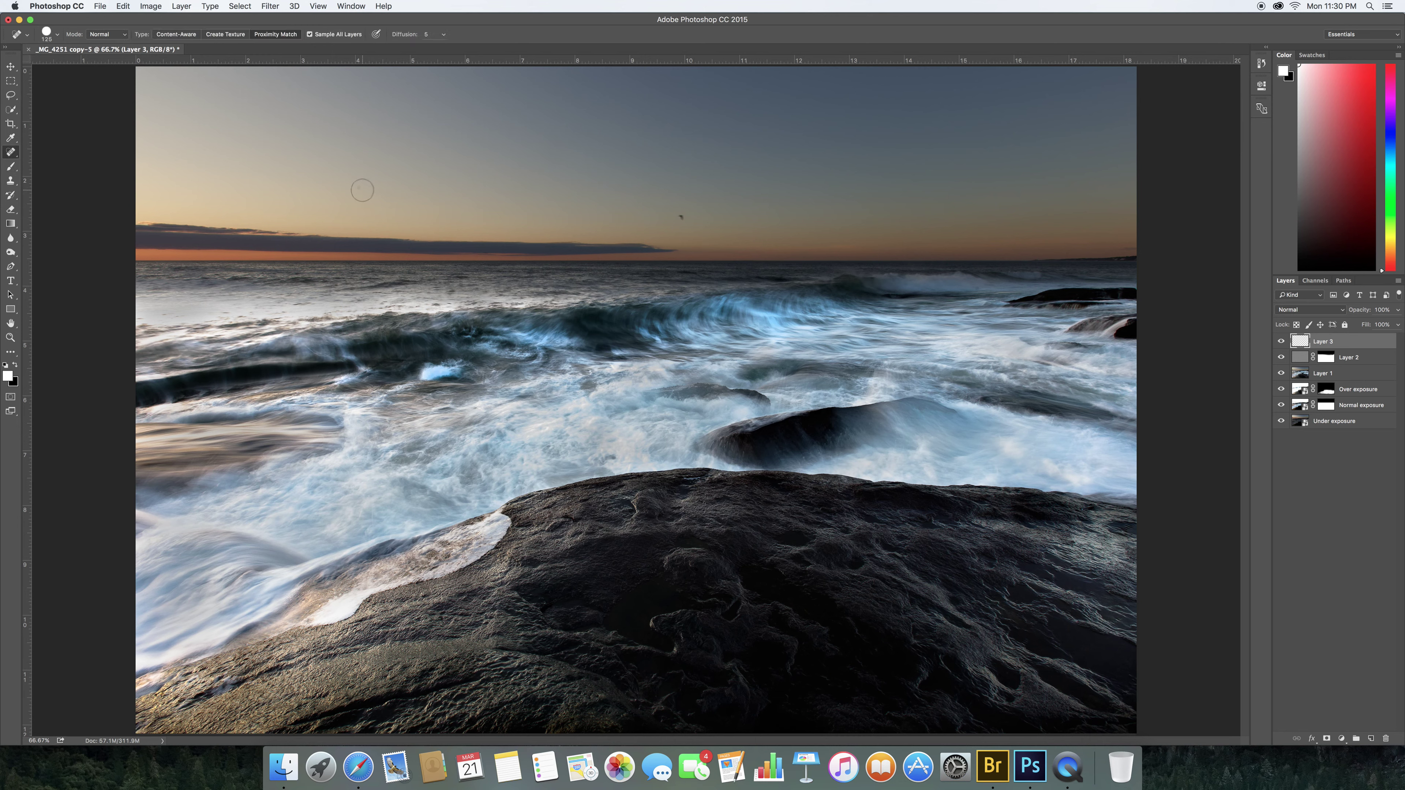
{"action": "left_click", "coordinate": [359, 187]}
{"action": "left_click", "coordinate": [755, 260]}
Flatten all layers of the seascape into a single background layer
{"action": "left_click", "coordinate": [183, 6]}
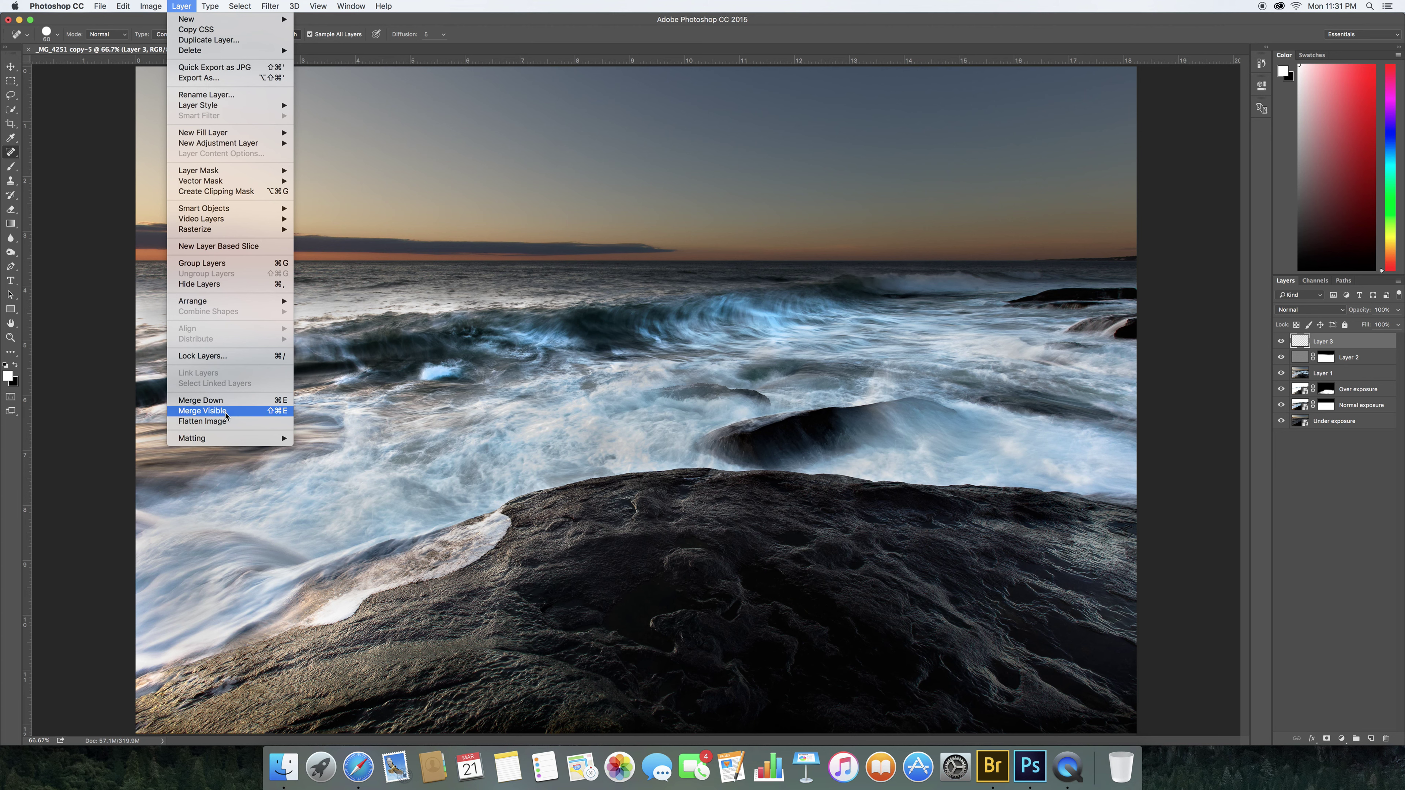
{"action": "left_click", "coordinate": [231, 422]}
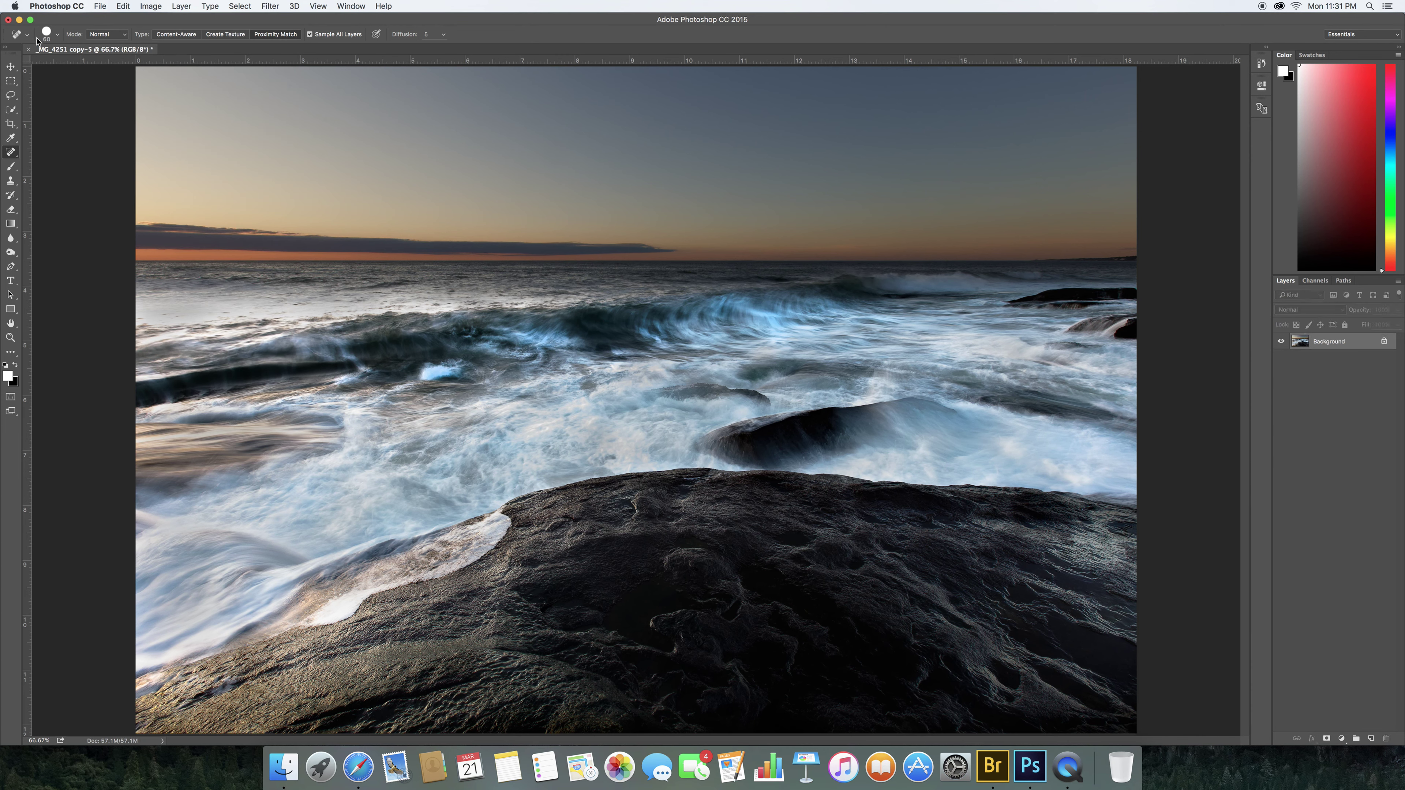
{"action": "left_click", "coordinate": [101, 8]}
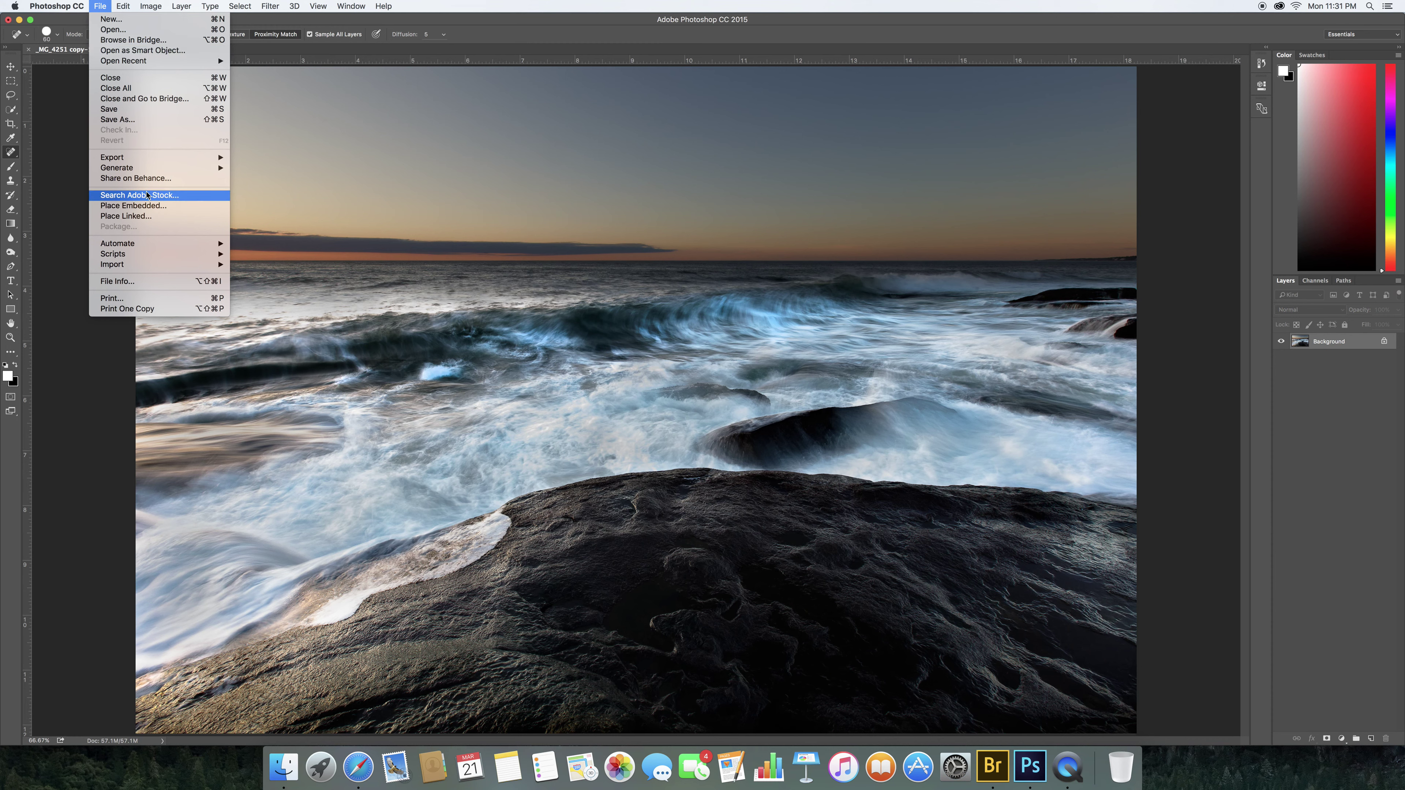
{"action": "mouse_move", "coordinate": [154, 167]}
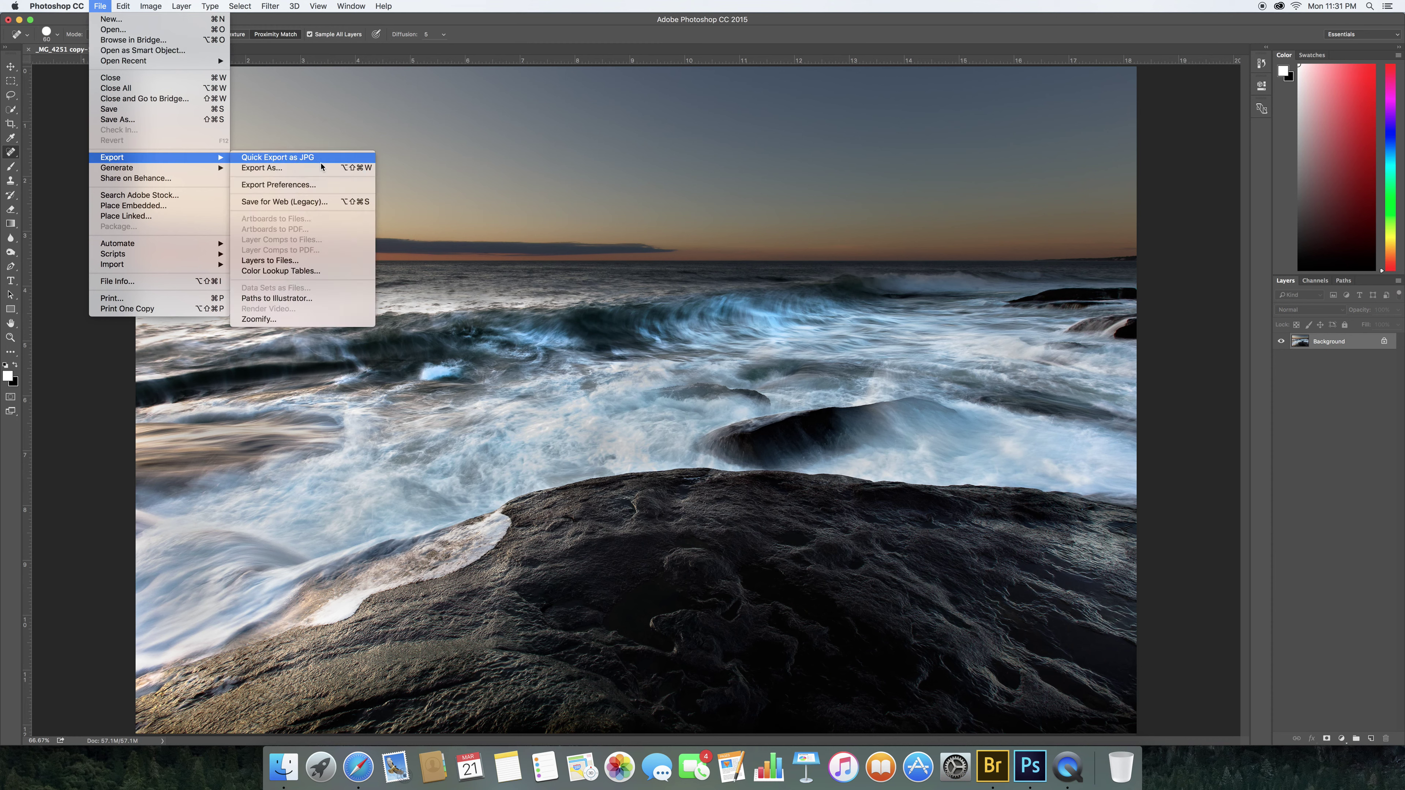
{"action": "left_click", "coordinate": [376, 189]}
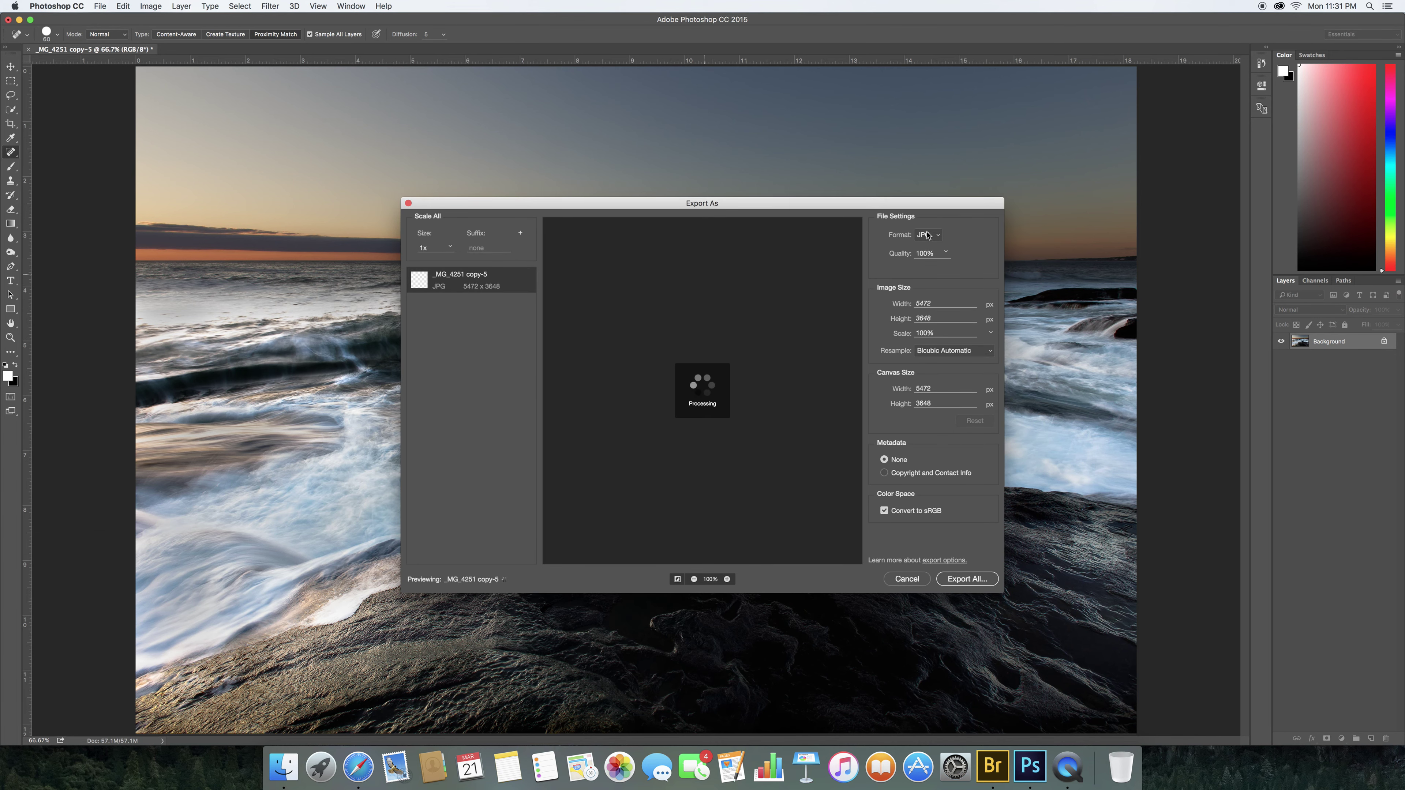
Set the JPG export to 65% quality and 1024 px width (1024 × 683)
{"action": "left_click", "coordinate": [946, 253]}
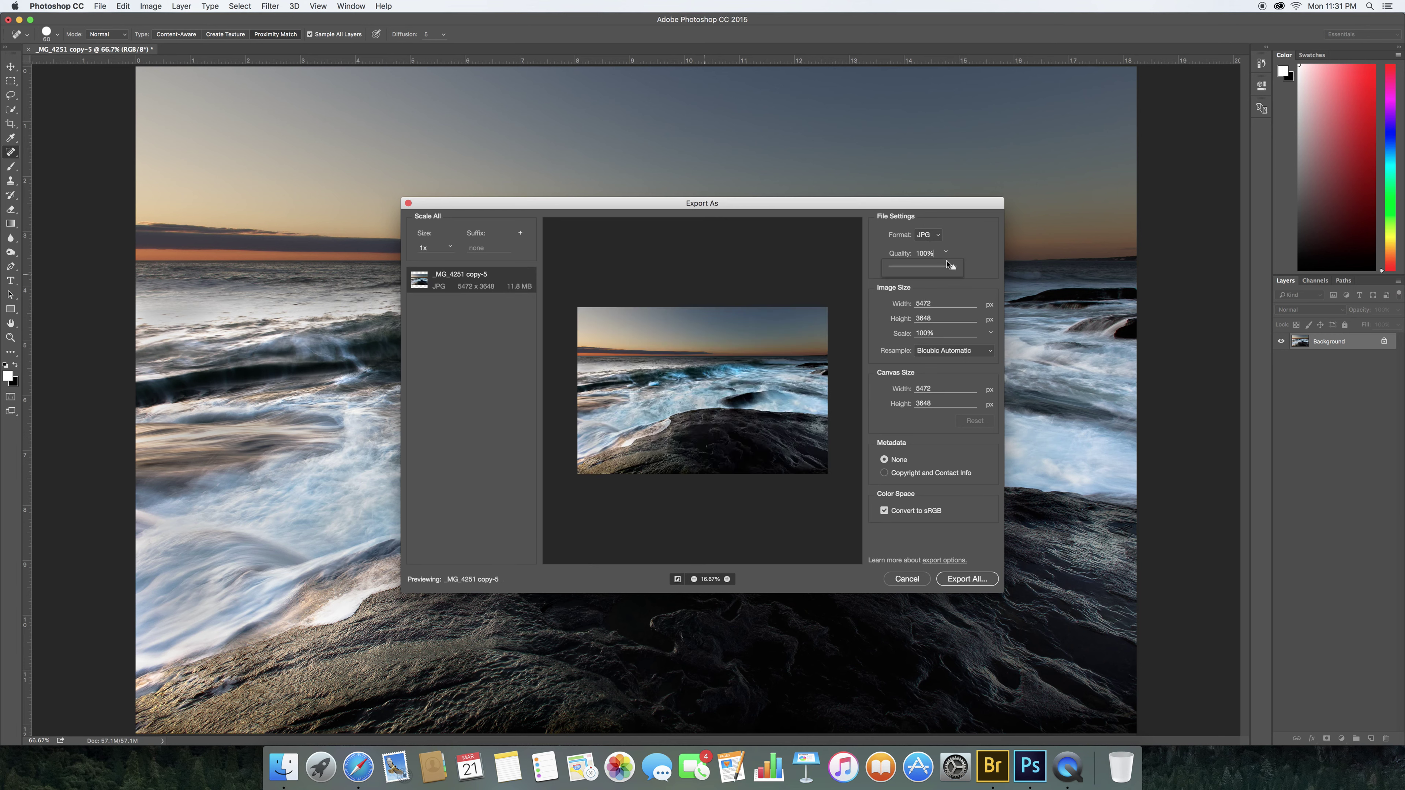
{"action": "left_click_drag", "start_coordinate": [951, 271], "coordinate": [932, 272]}
{"action": "left_click", "coordinate": [932, 304]}
{"action": "type", "text": "1024"}
{"action": "key", "text": "Tab"}
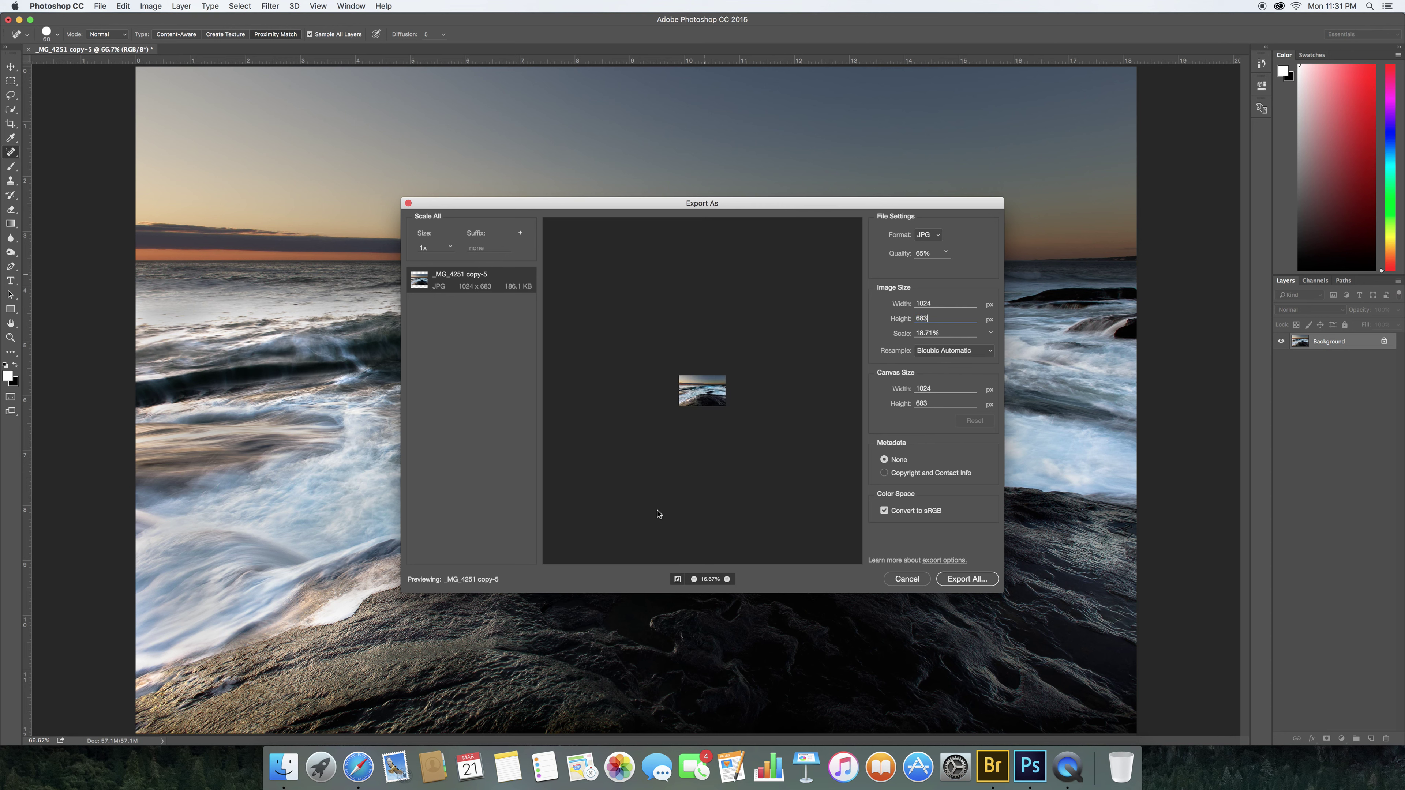
Preview the export at 100%, keep Bicubic Automatic resampling, include Copyright and Contact Info metadata, and export
{"action": "left_click", "coordinate": [727, 578]}
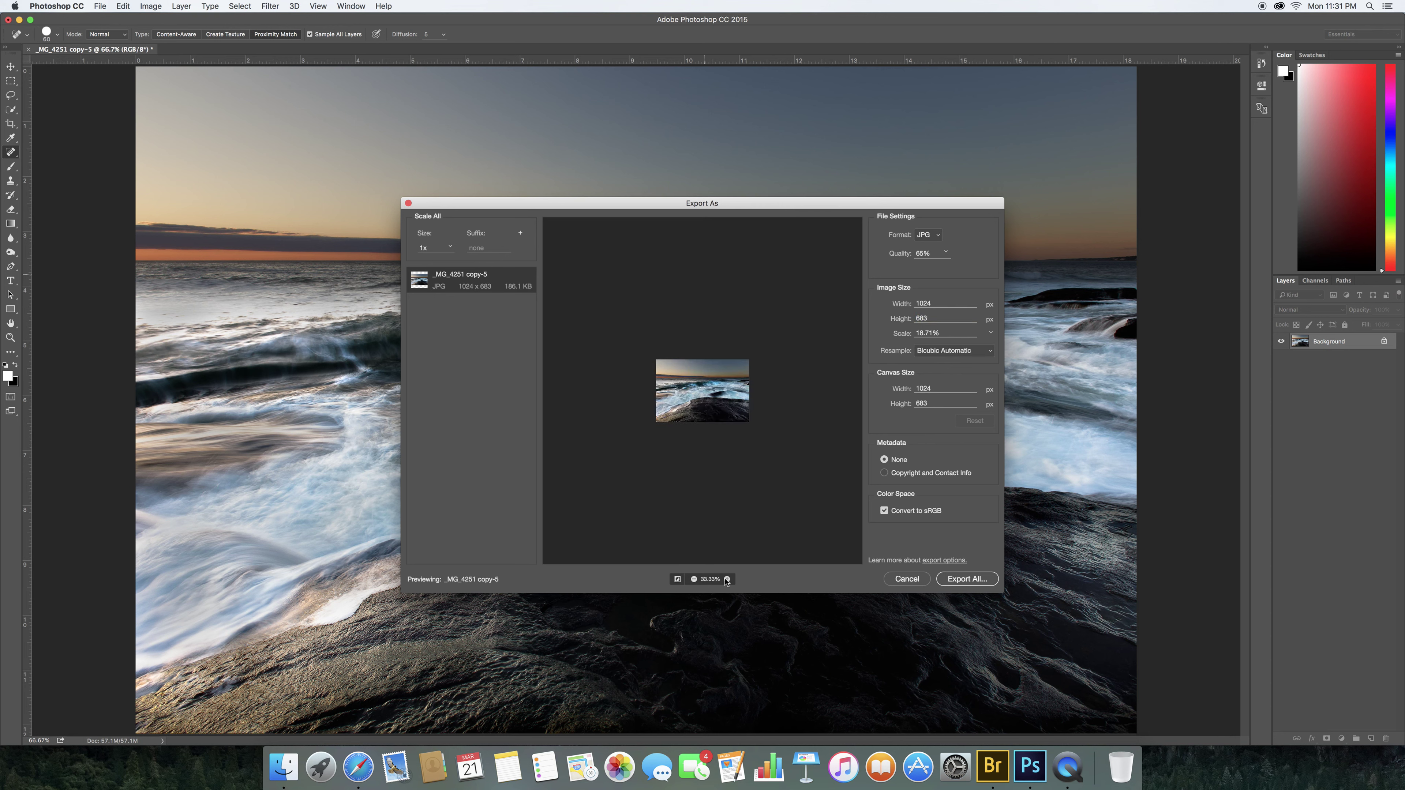
{"action": "left_click", "coordinate": [727, 578]}
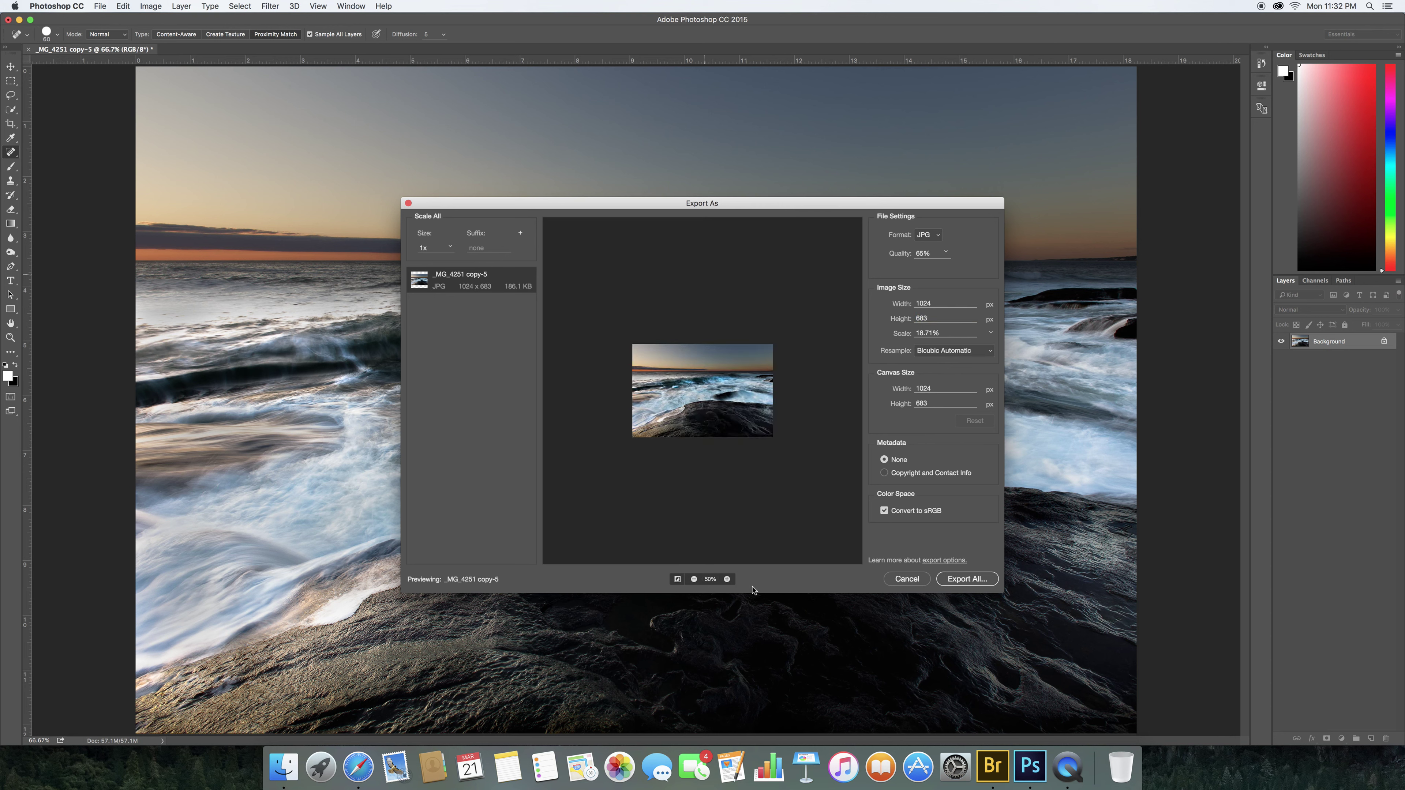
{"action": "left_click", "coordinate": [727, 579]}
{"action": "left_click", "coordinate": [727, 579]}
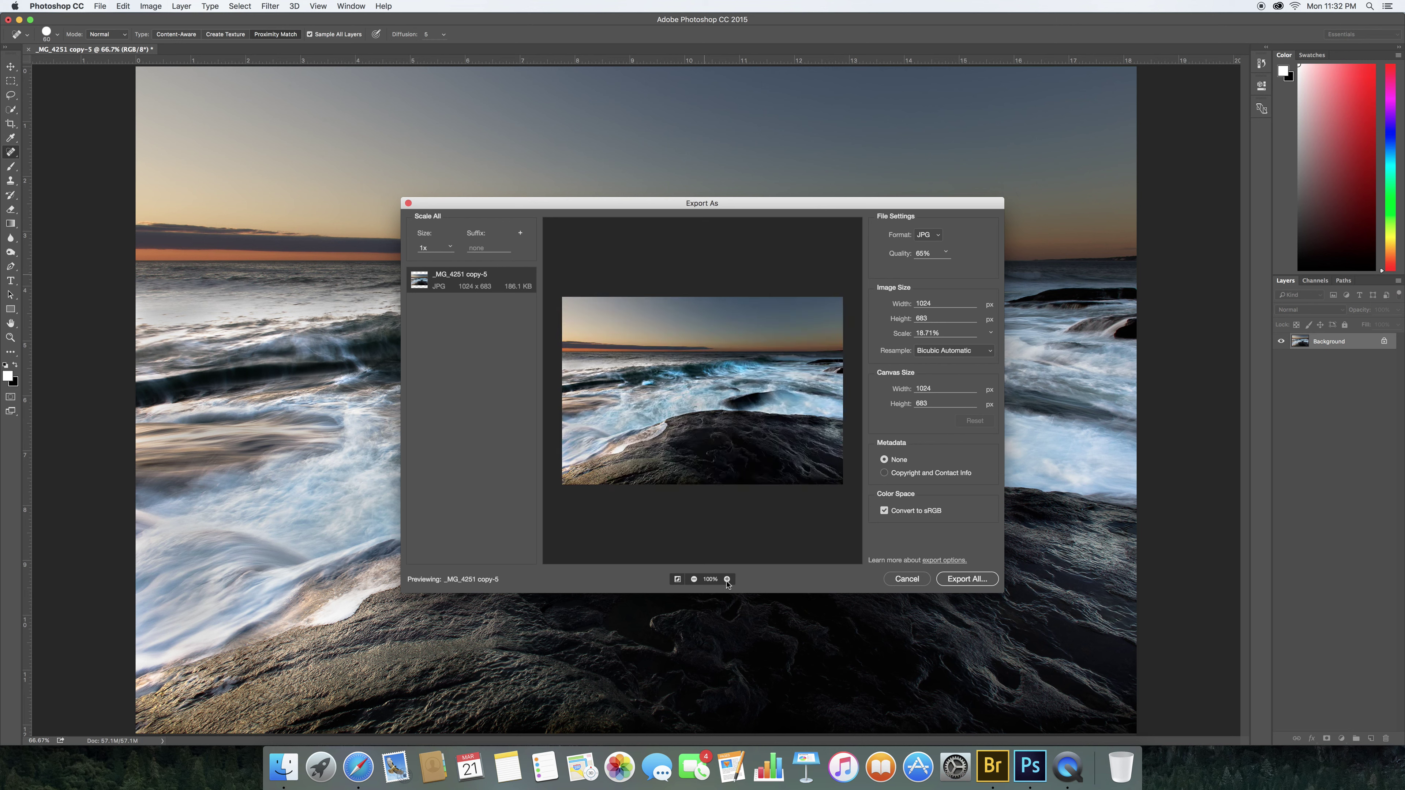
{"action": "left_click", "coordinate": [945, 353]}
{"action": "left_click", "coordinate": [944, 353]}
{"action": "left_click", "coordinate": [898, 478]}
{"action": "left_click", "coordinate": [970, 579]}
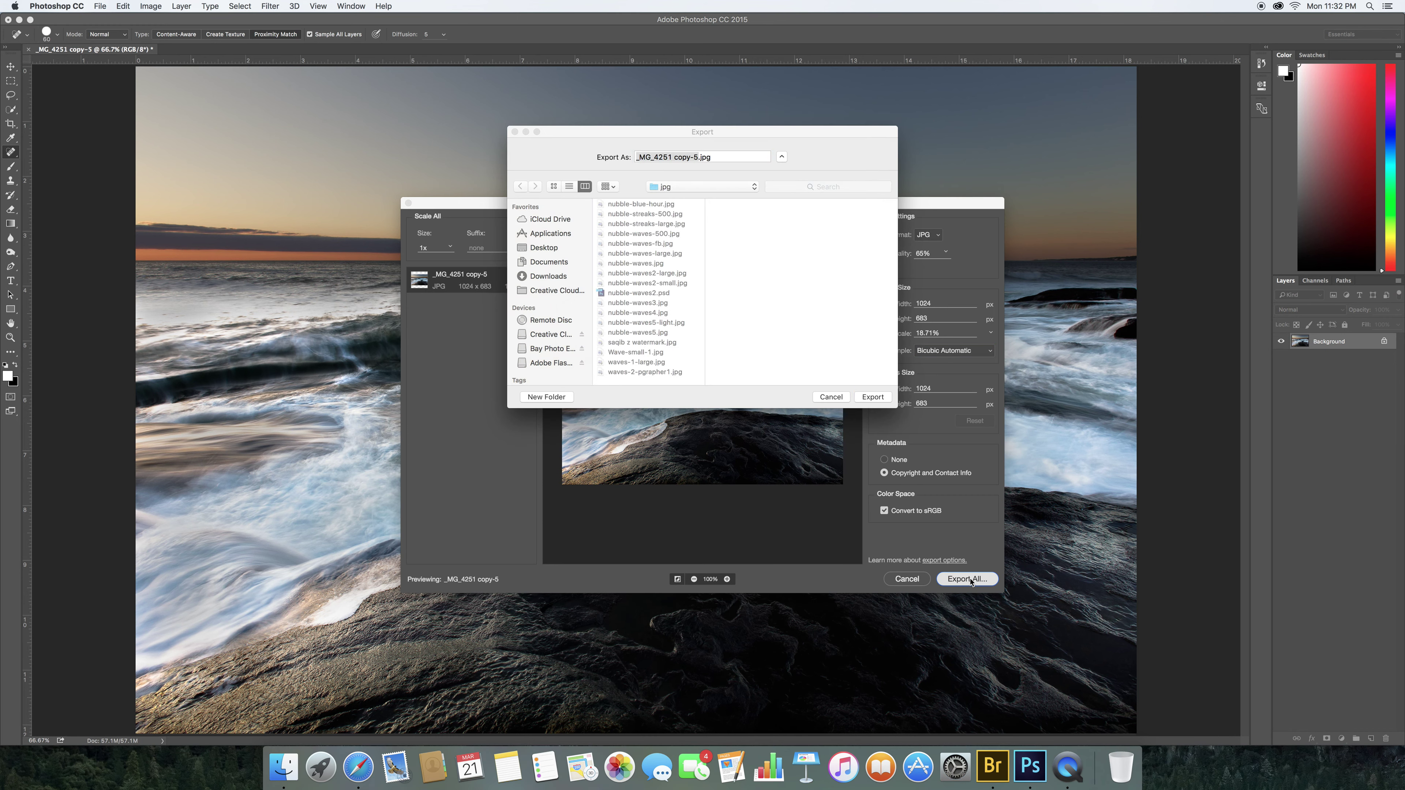
Browse to Pictures > 2016-02-21 Nubble Morning > jpg as the save location
{"action": "left_click", "coordinate": [617, 215]}
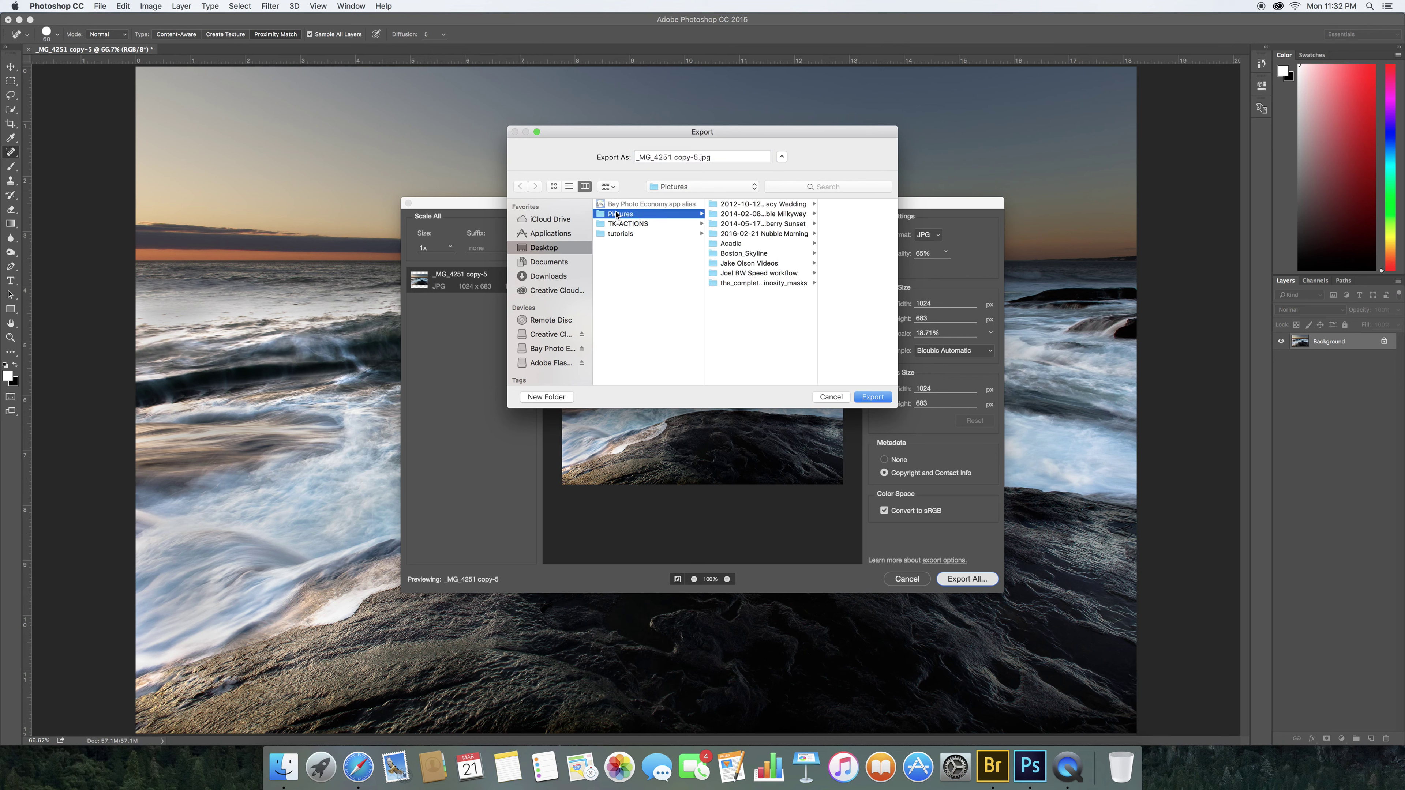
{"action": "left_click", "coordinate": [781, 226]}
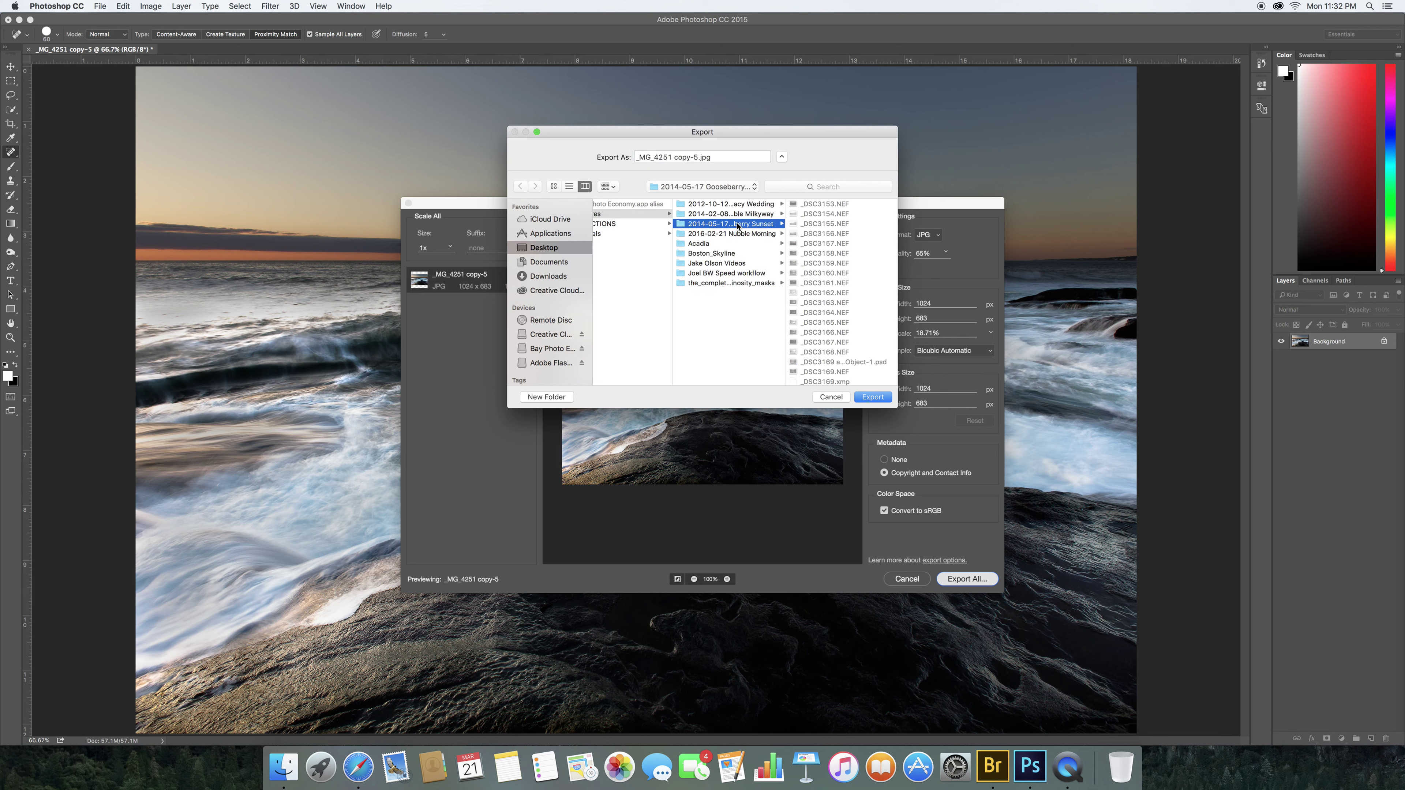
{"action": "left_click", "coordinate": [724, 234]}
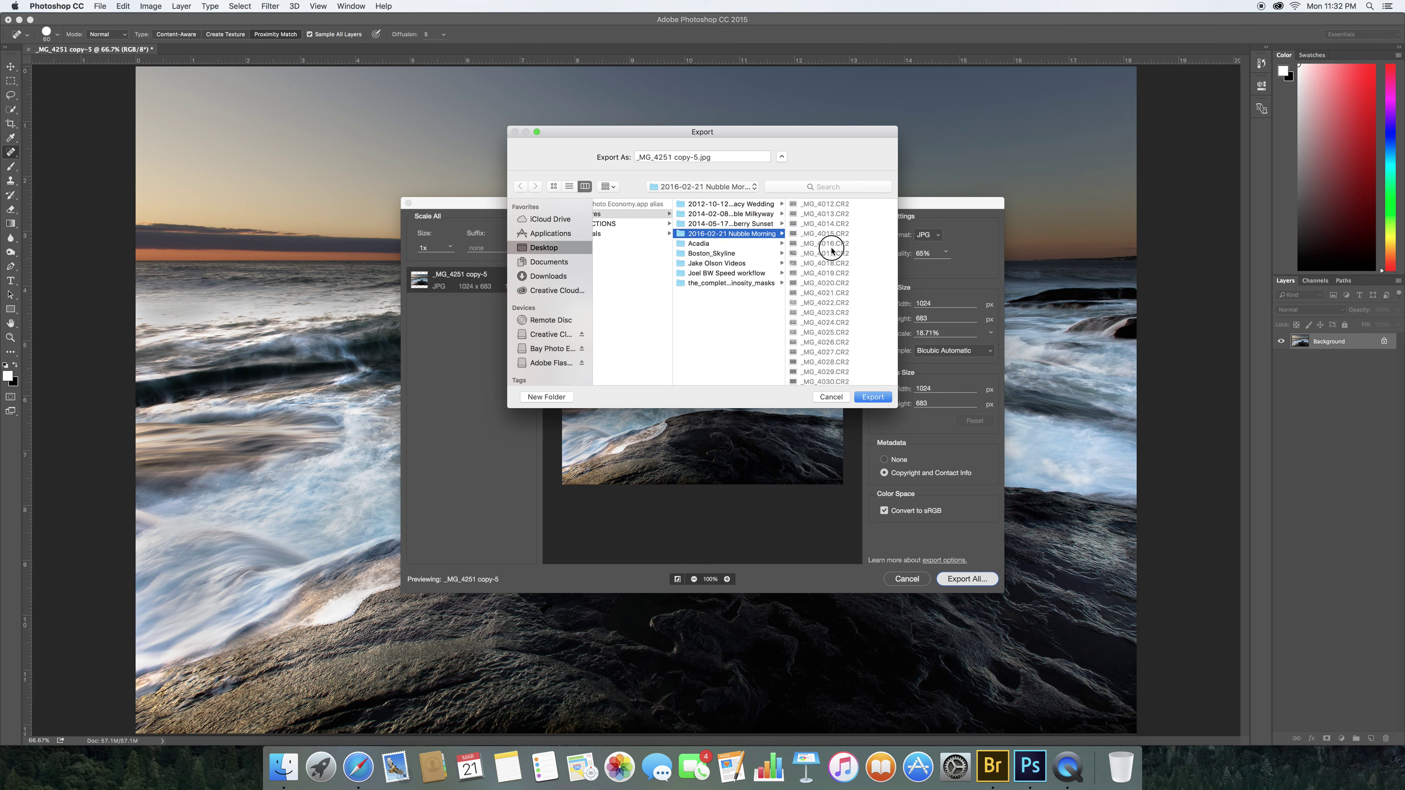
{"action": "scroll", "coordinate": [830, 304], "scroll_direction": "down", "scroll_amount": 20}
{"action": "left_click", "coordinate": [780, 378]}
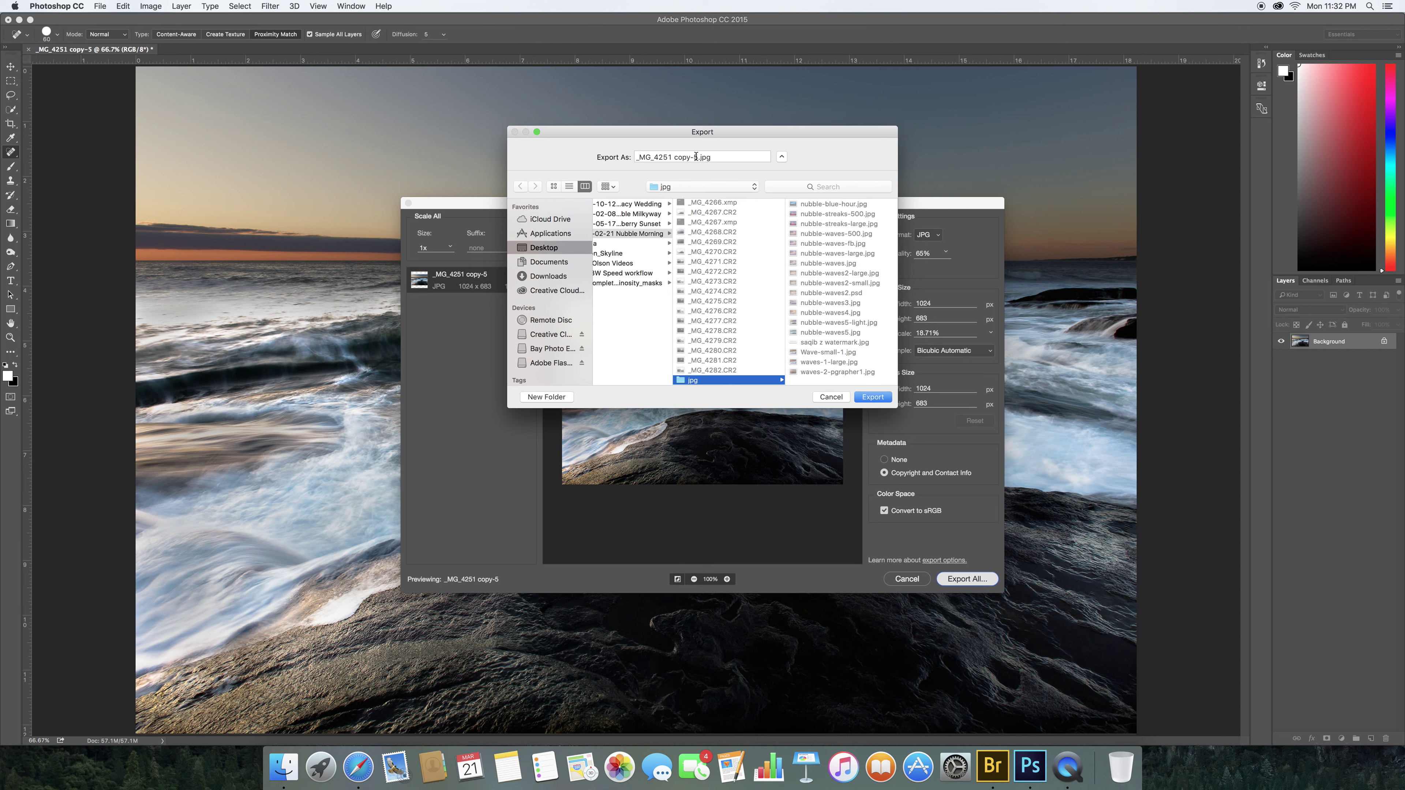
Name the file tutorial.jpg and save the exported JPG
{"action": "key", "text": "Tab"}
{"action": "type", "text": "ty"}
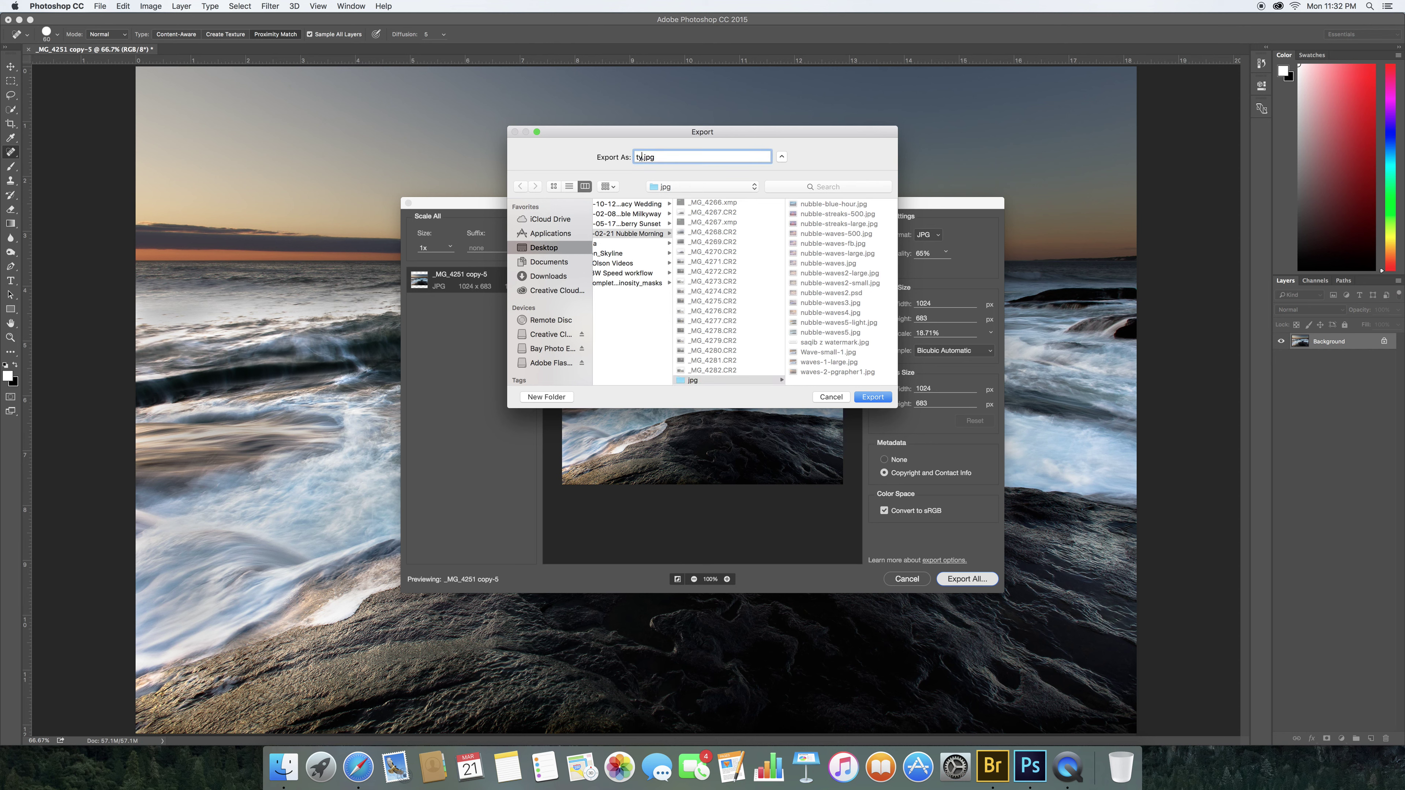
{"action": "key", "text": "BackSpace"}
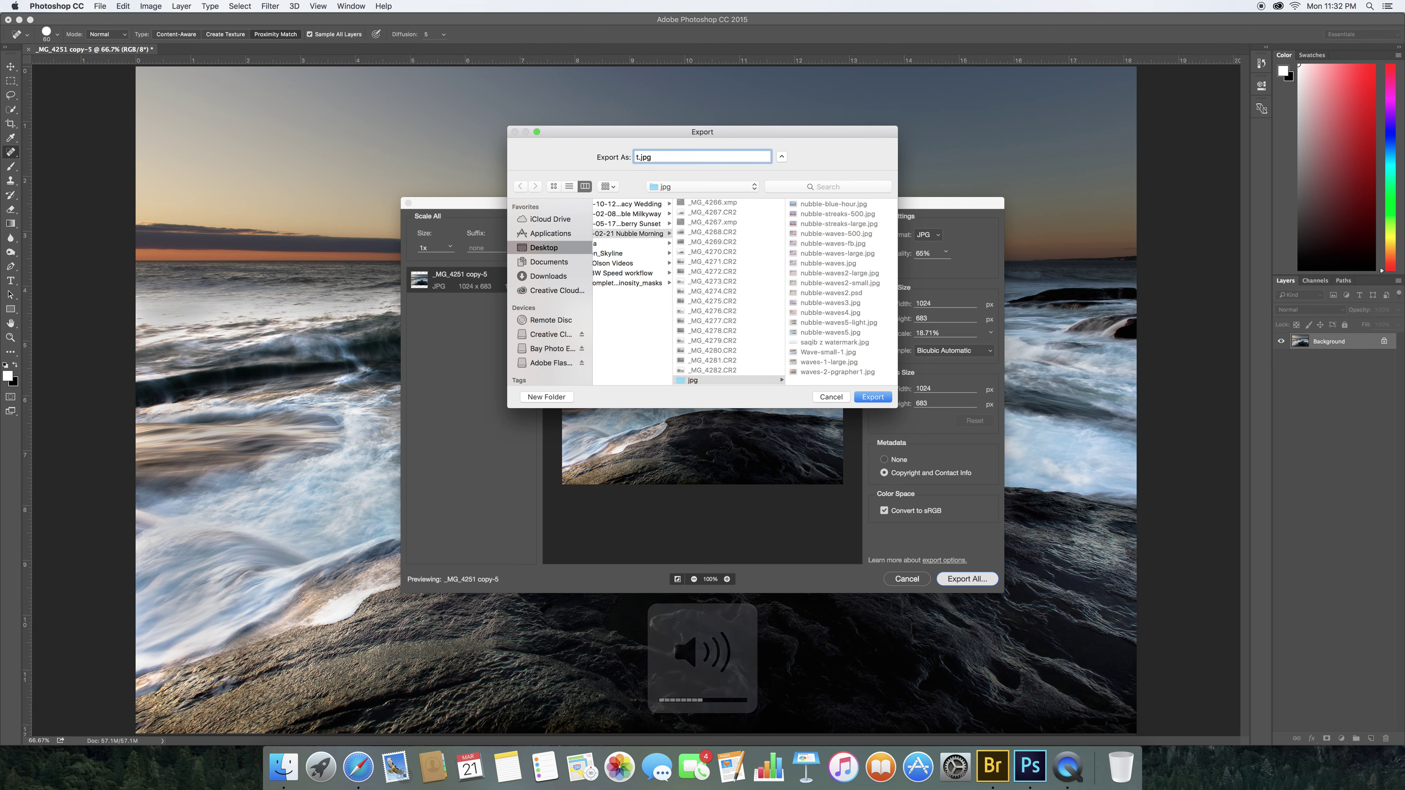
{"action": "type", "text": "utorial"}
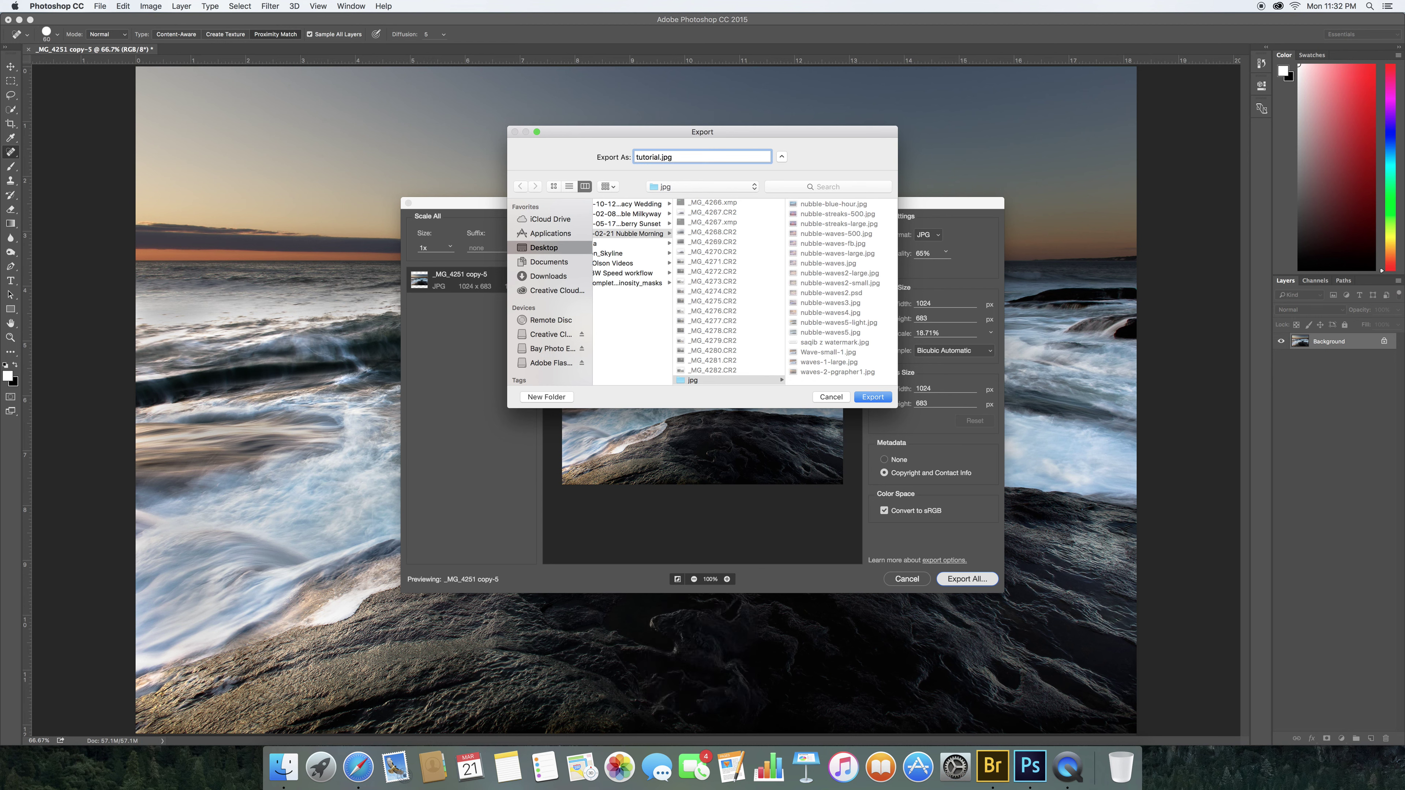
{"action": "key", "text": "Return"}
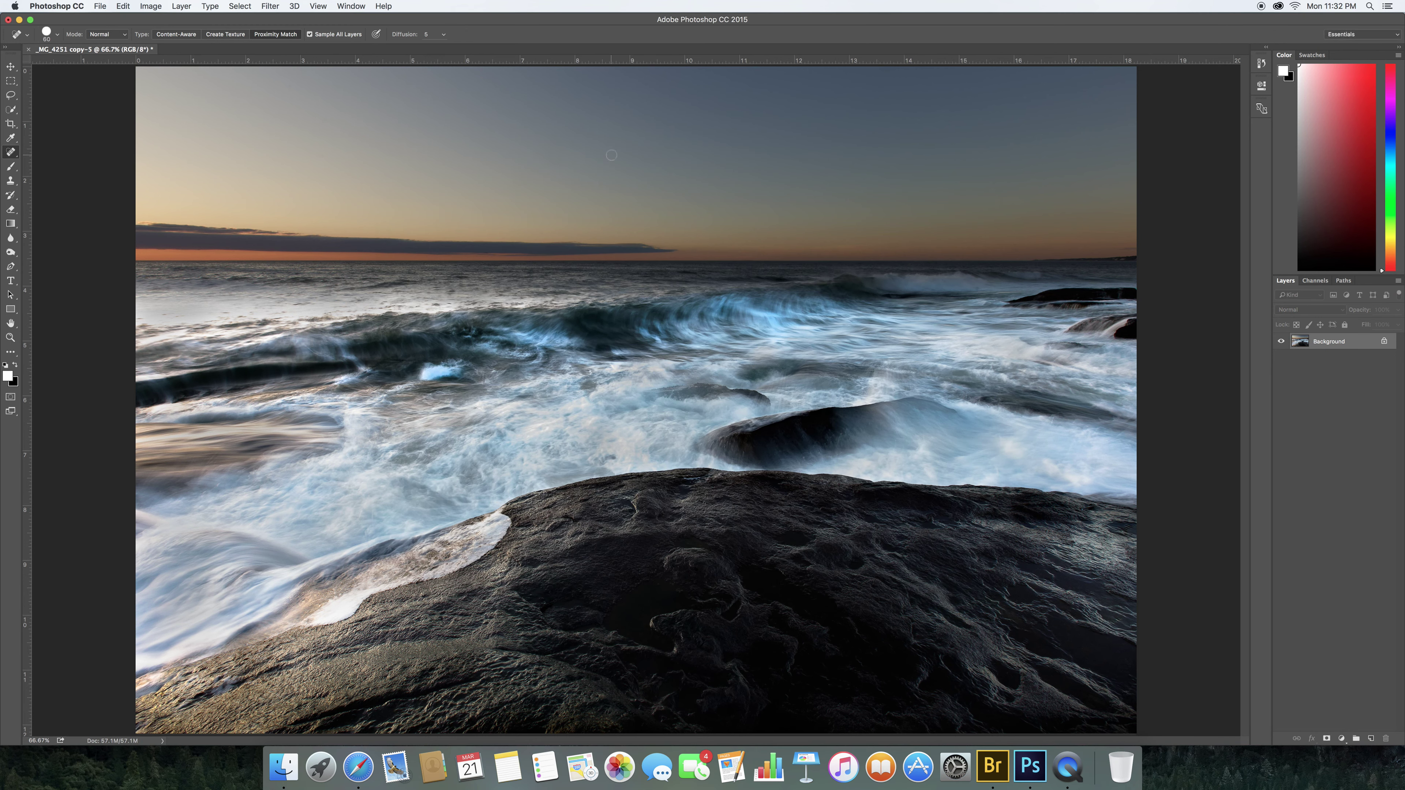